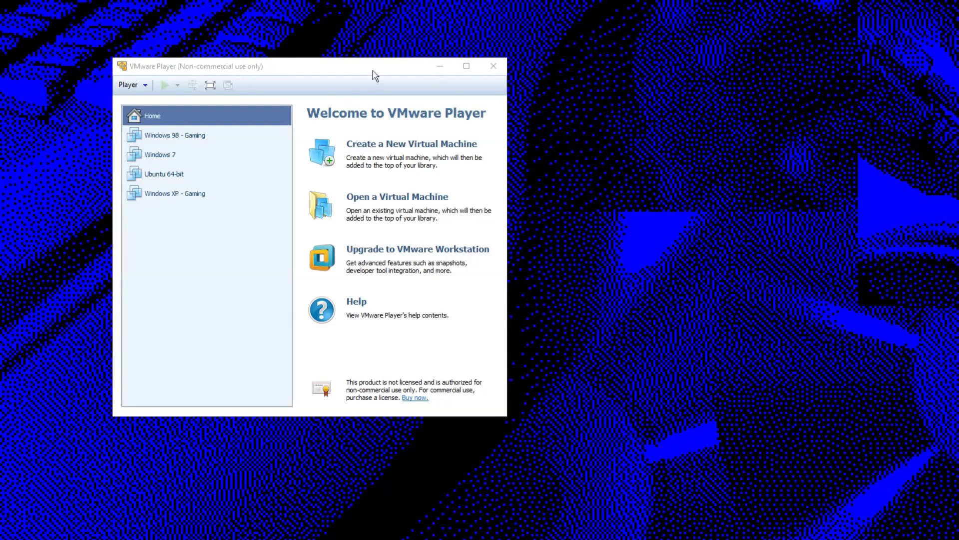
# View the details of the existing Windows 98 - Gaming virtual machine, and return to the library's home page.
pyautogui.moveTo(375, 74); pyautogui.dragTo(370, 76)
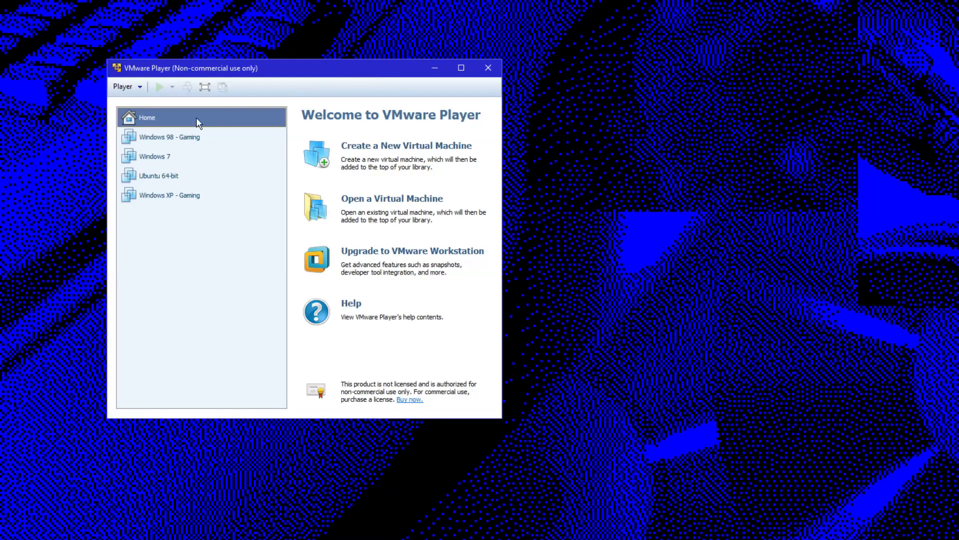
pyautogui.click(167, 160)
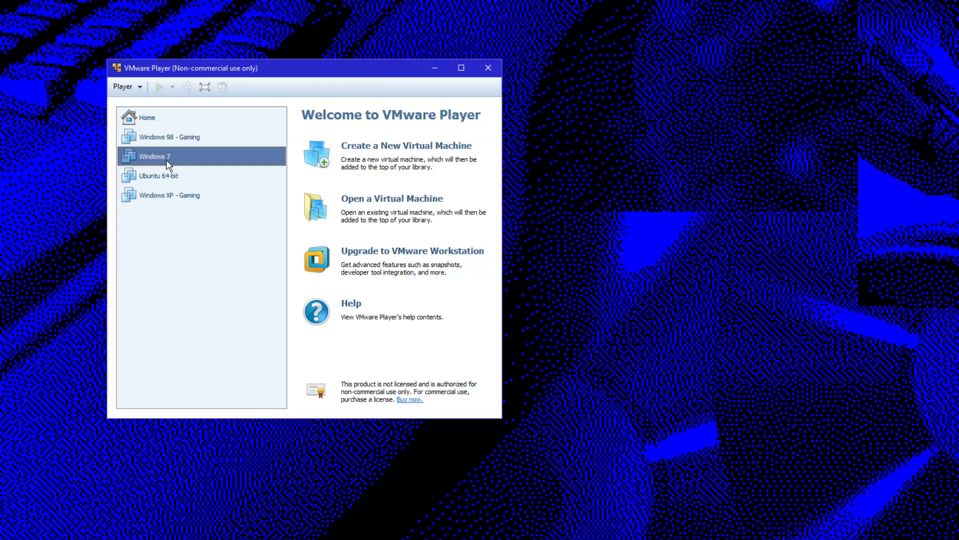
pyautogui.click(183, 136)
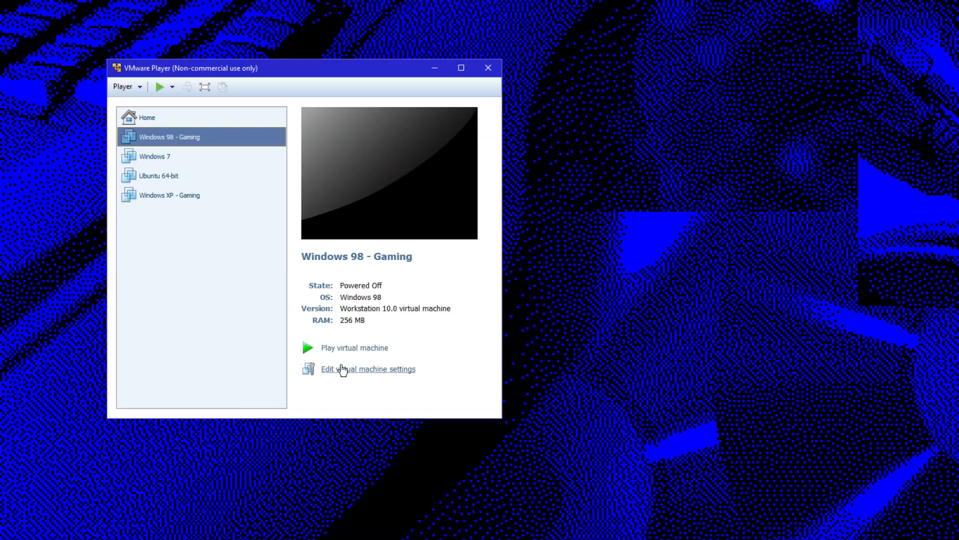
pyautogui.click(186, 122)
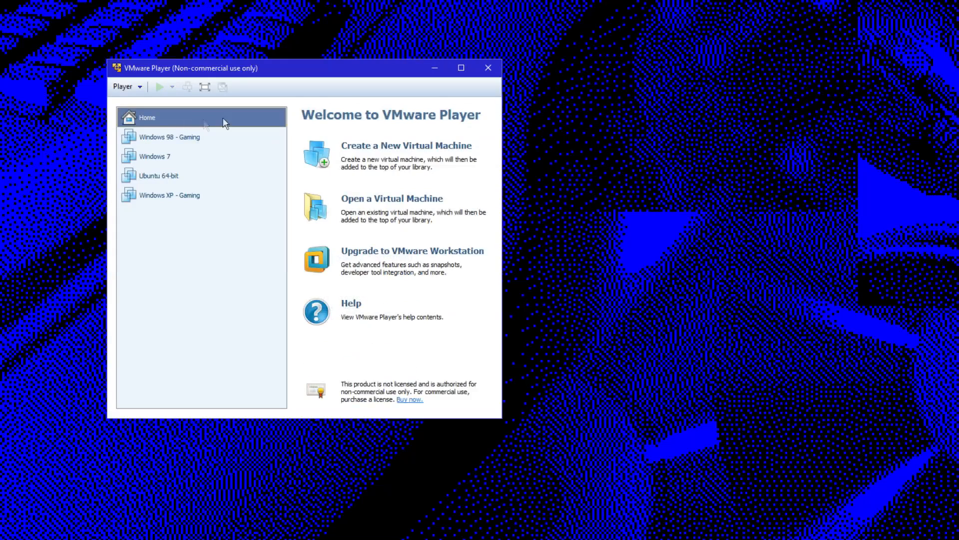
# Start creating a new virtual machine that installs from the disc image H:\Disk images\W8_X64_X86_PRO.iso.
pyautogui.click(418, 147)
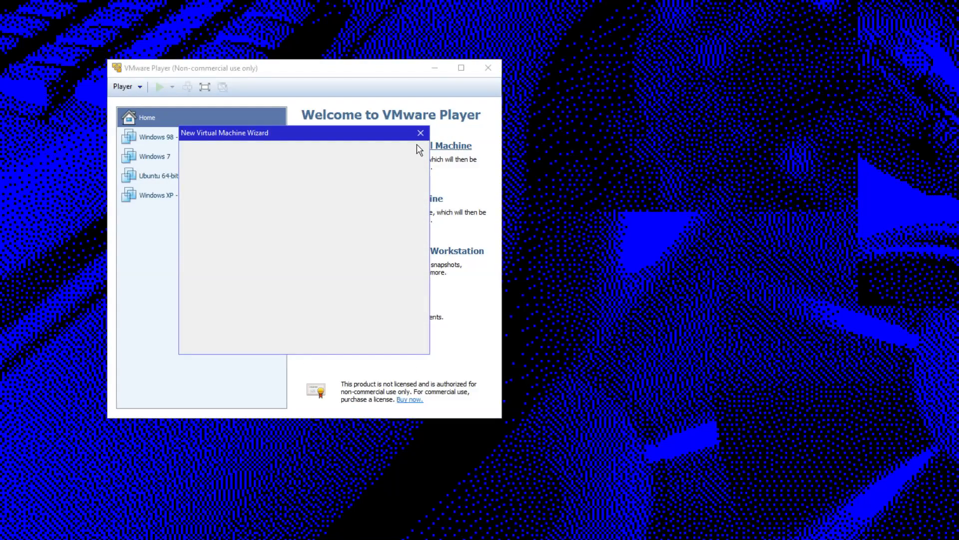
pyautogui.moveTo(354, 136); pyautogui.dragTo(632, 137)
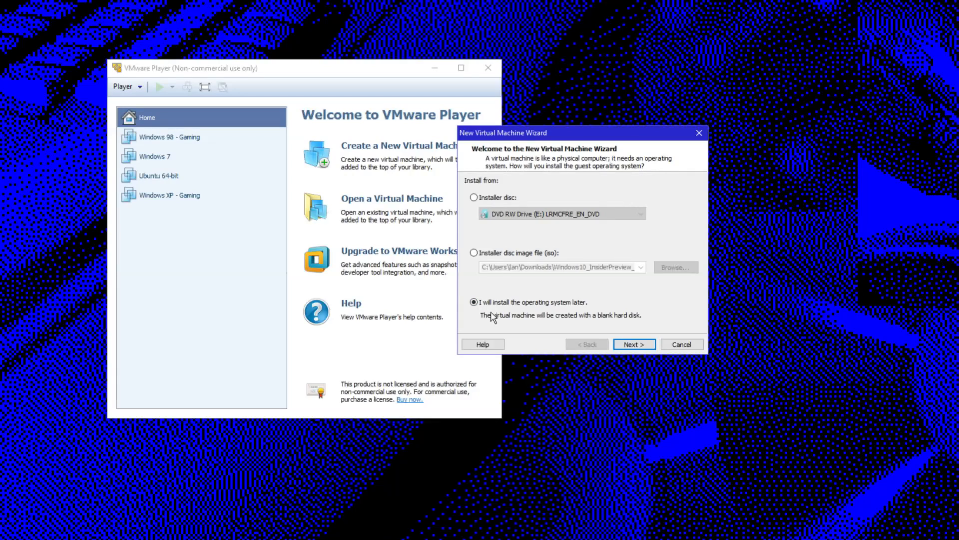
pyautogui.click(498, 253)
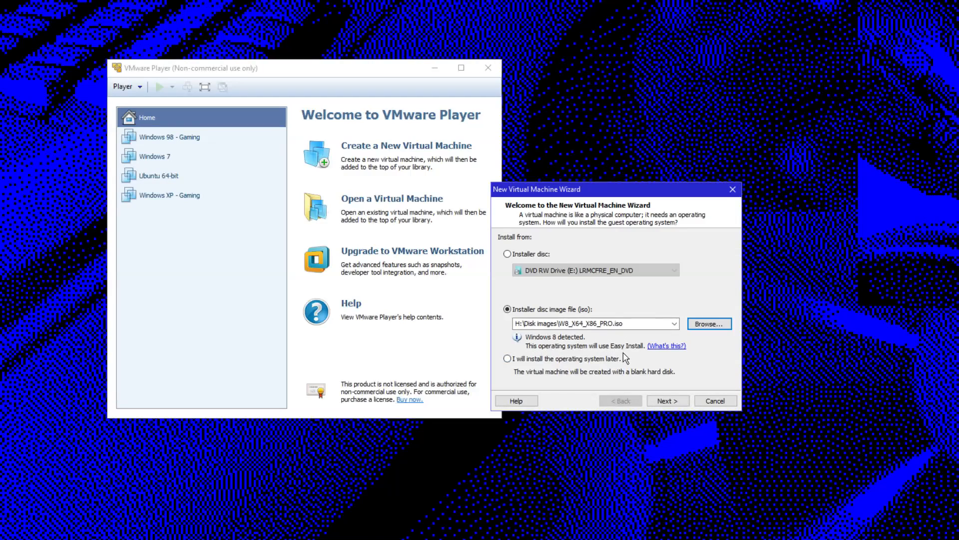
pyautogui.click(651, 347)
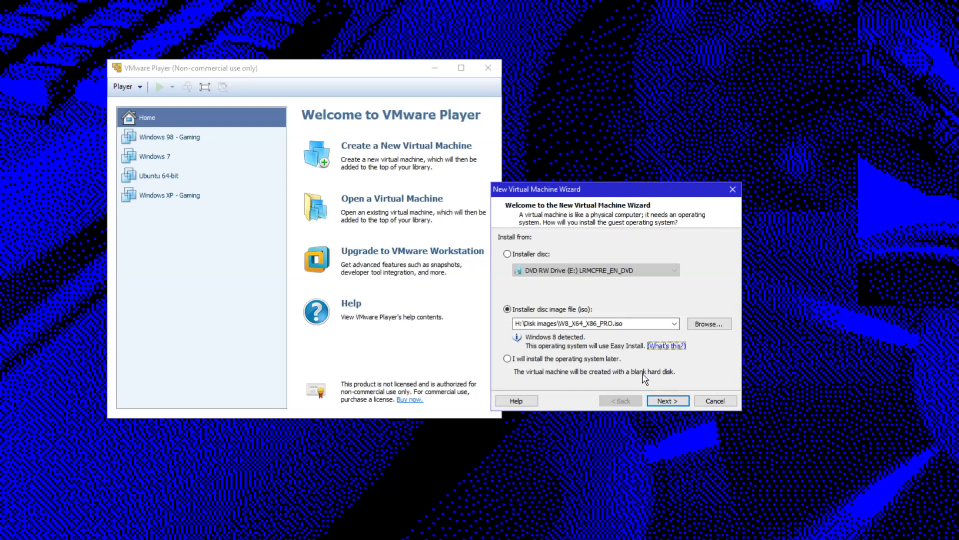
pyautogui.click(666, 400)
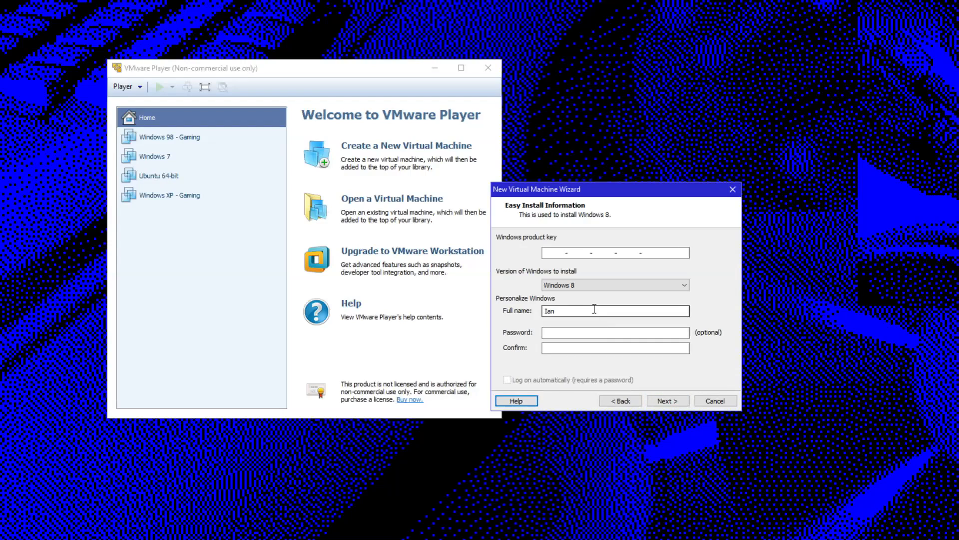
# Continue without a Windows product key, and name the machine Windows 8 with D:\holy crap as its location.
pyautogui.click(670, 400)
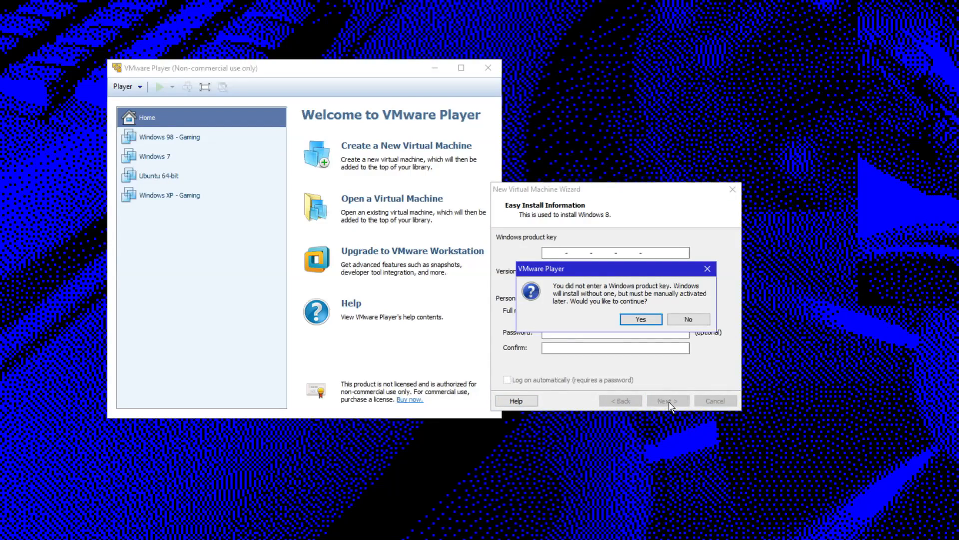
pyautogui.click(648, 322)
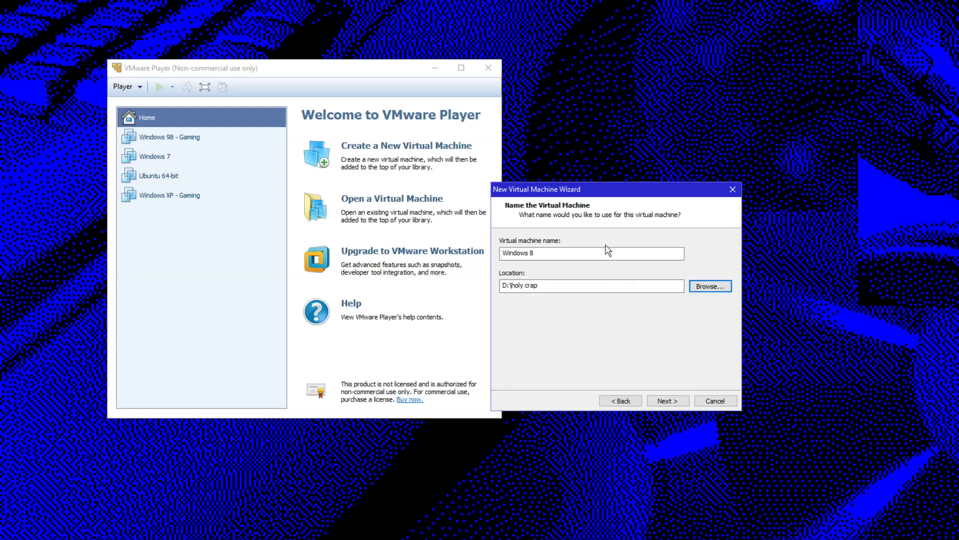
pyautogui.click(681, 401)
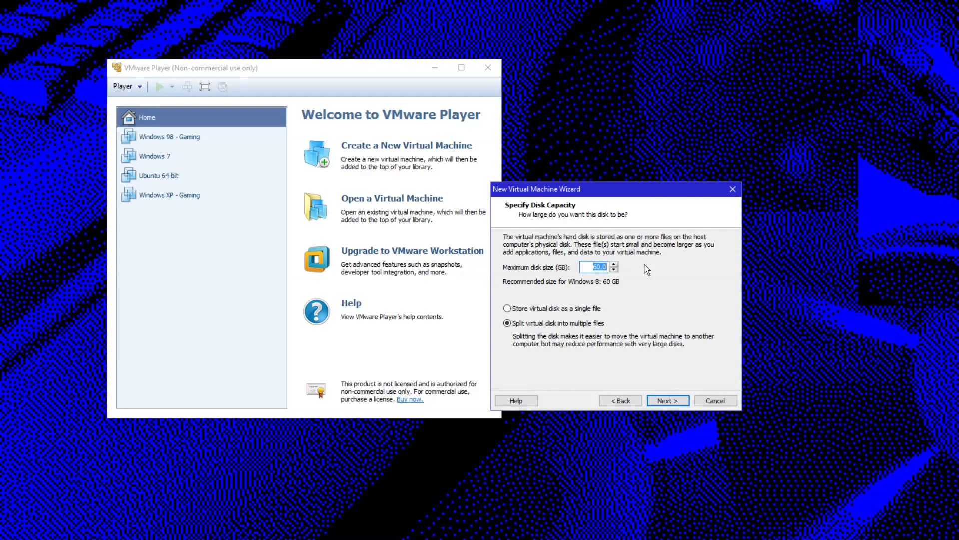
# Set the maximum disk size to 300 GB, keeping the virtual disk split into multiple files.
pyautogui.write('1000')
pyautogui.moveTo(588, 266); pyautogui.dragTo(643, 265)
pyautogui.write('250')
pyautogui.moveTo(590, 266); pyautogui.dragTo(658, 268)
pyautogui.write('300')
pyautogui.click(668, 401)
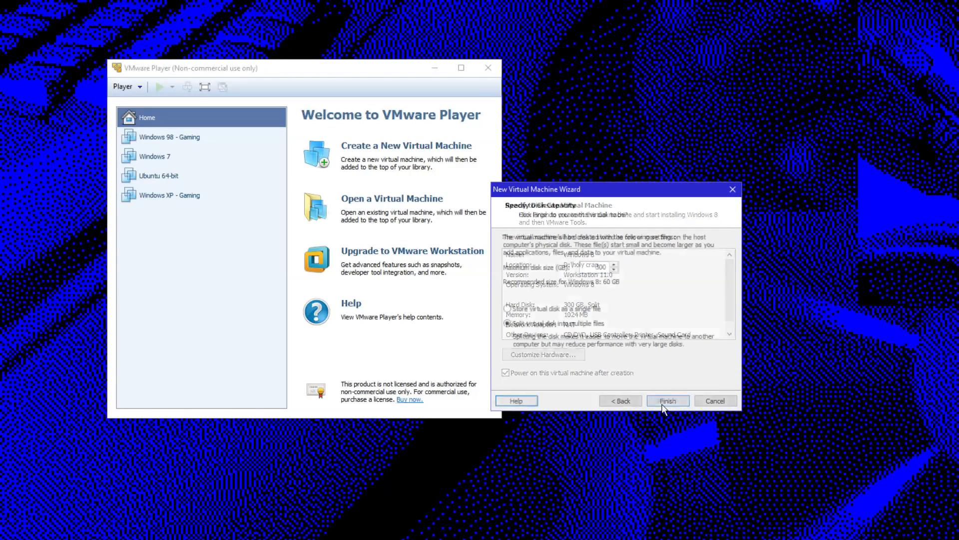
# Open the new machine's hardware customization and raise its memory to 7644 MB.
pyautogui.moveTo(727, 276); pyautogui.dragTo(722, 234)
pyautogui.click(555, 356)
pyautogui.moveTo(630, 142); pyautogui.dragTo(613, 184)
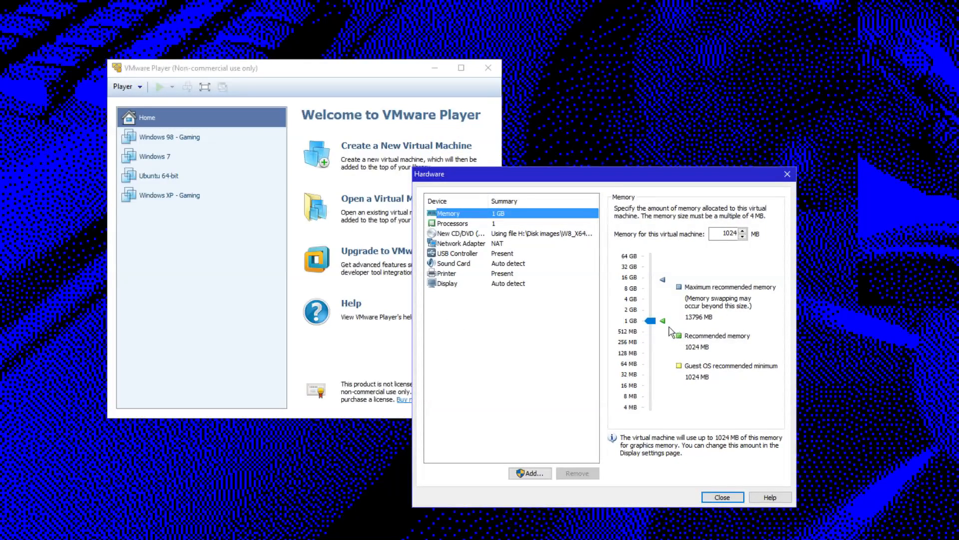
pyautogui.moveTo(650, 321); pyautogui.dragTo(671, 293)
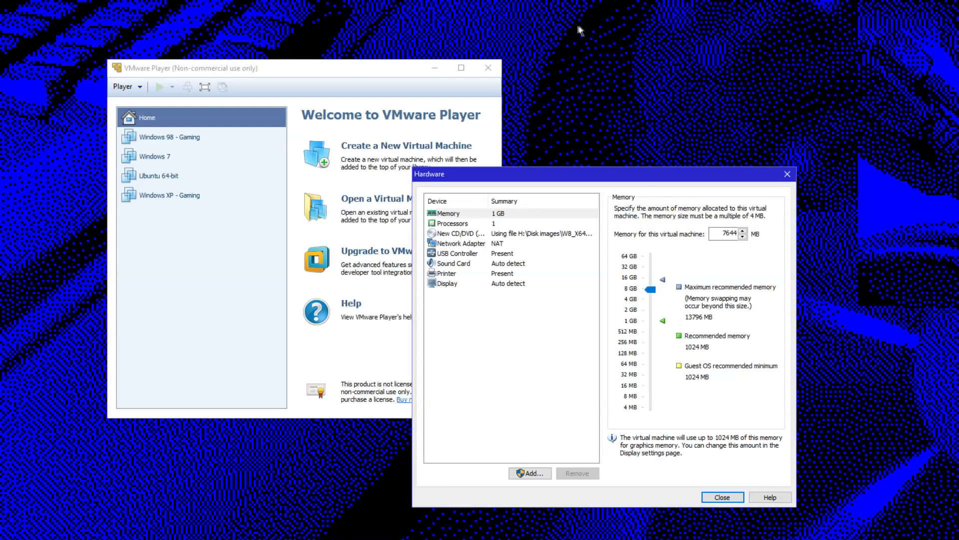
# Check the host's memory in Task Manager, and set the virtual machine's memory to 10812 MB.
pyautogui.hotkey('ctrl', 'shift', 'Escape')
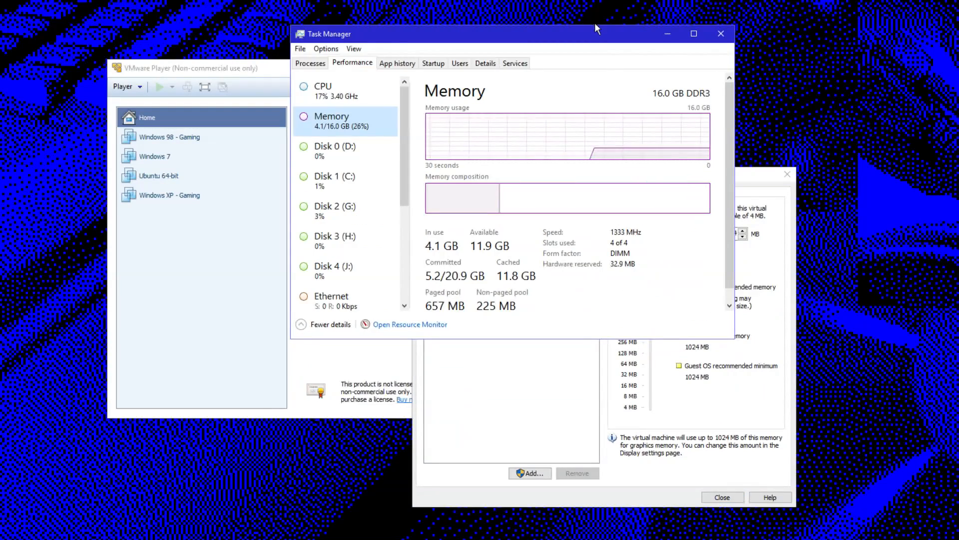
pyautogui.moveTo(604, 35); pyautogui.dragTo(814, 235)
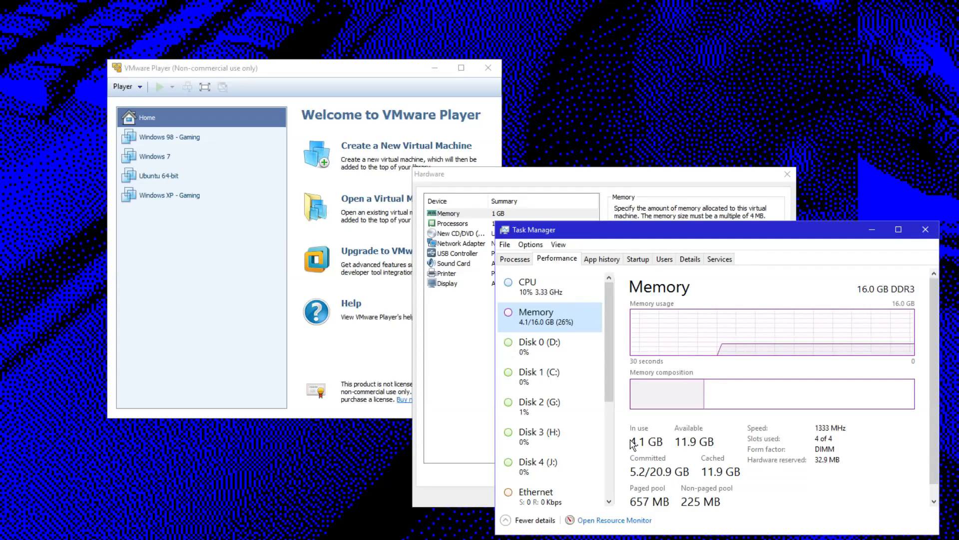
pyautogui.click(926, 229)
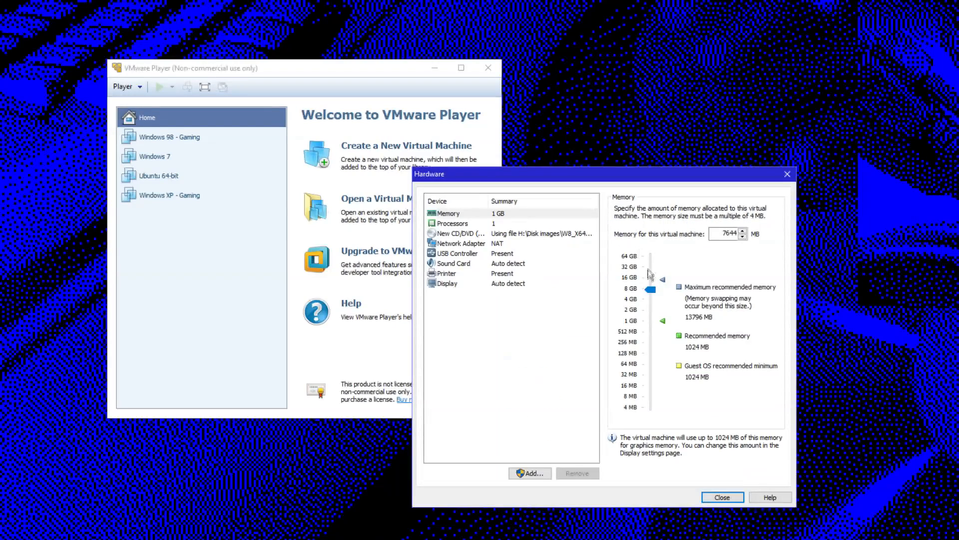
pyautogui.moveTo(655, 294); pyautogui.dragTo(656, 282)
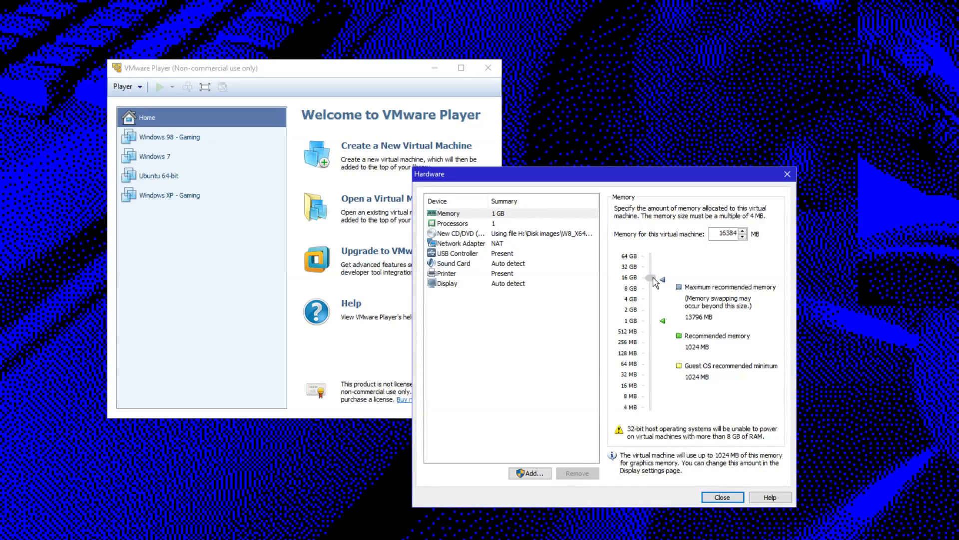
pyautogui.moveTo(655, 283); pyautogui.dragTo(655, 284)
# Check the host's CPU in Task Manager, and set the virtual machine's number of processor cores to 8.
pyautogui.click(467, 224)
pyautogui.click(737, 210)
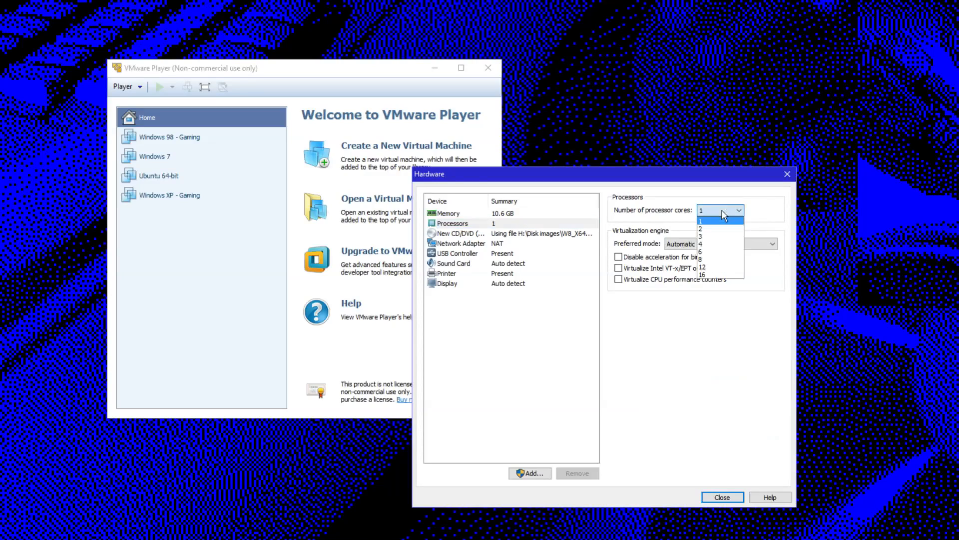
pyautogui.click(731, 245)
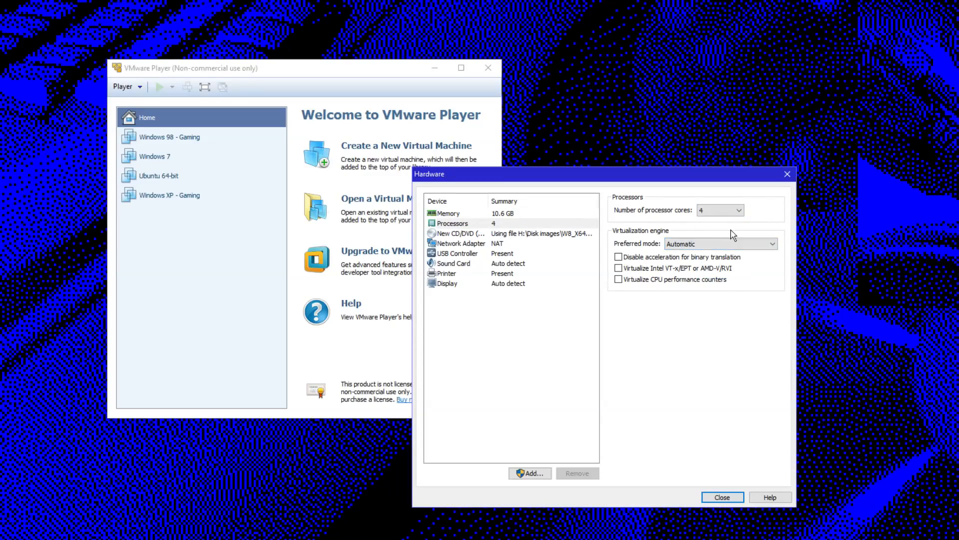
pyautogui.hotkey('ctrl', 'shift', 'Escape')
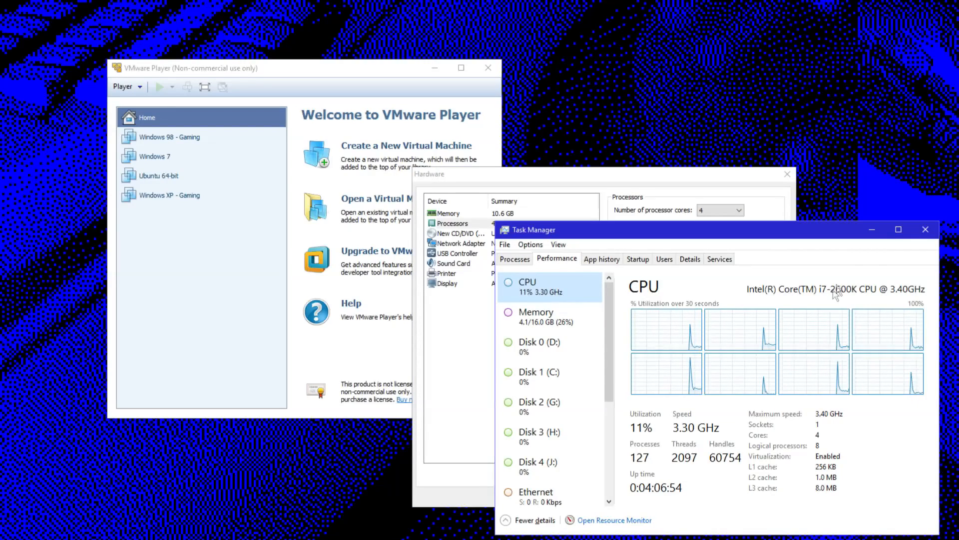
pyautogui.click(925, 229)
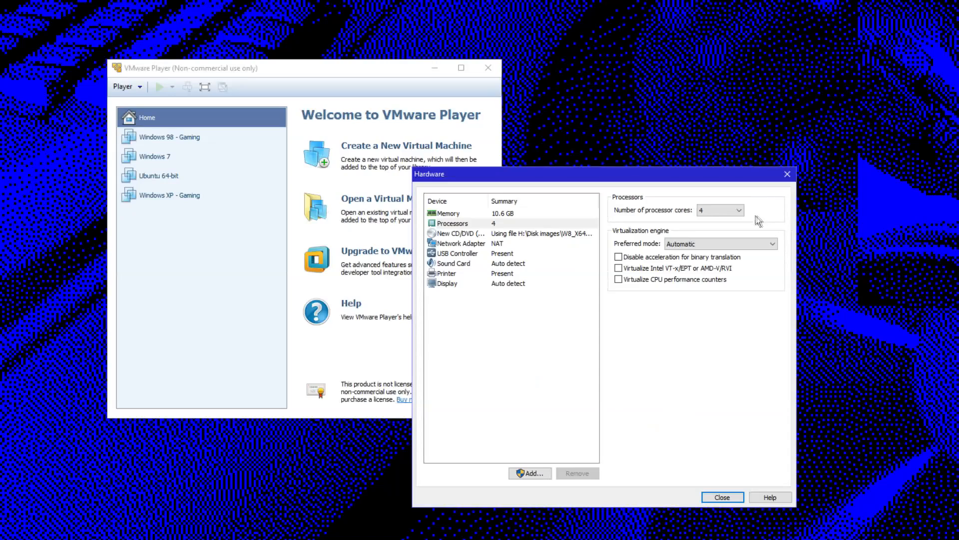
pyautogui.click(731, 211)
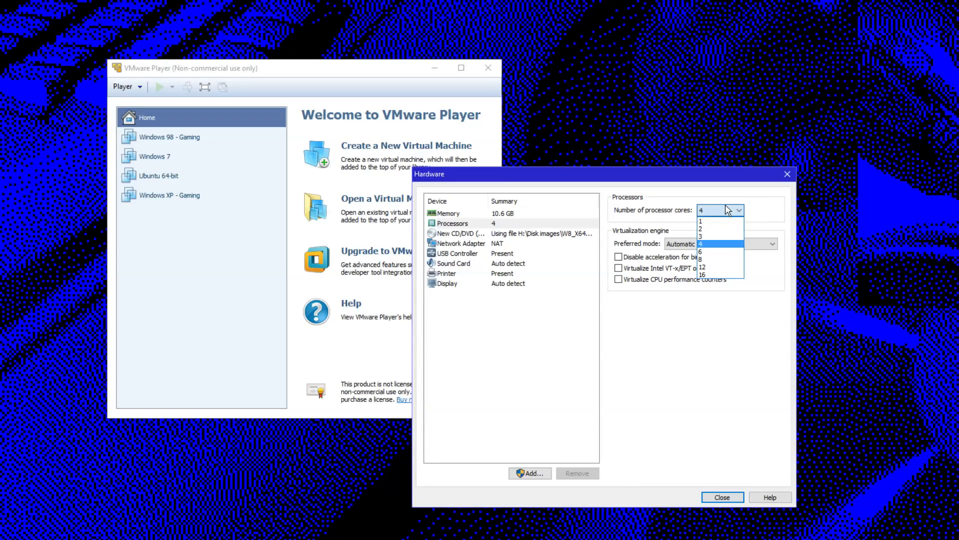
pyautogui.click(727, 260)
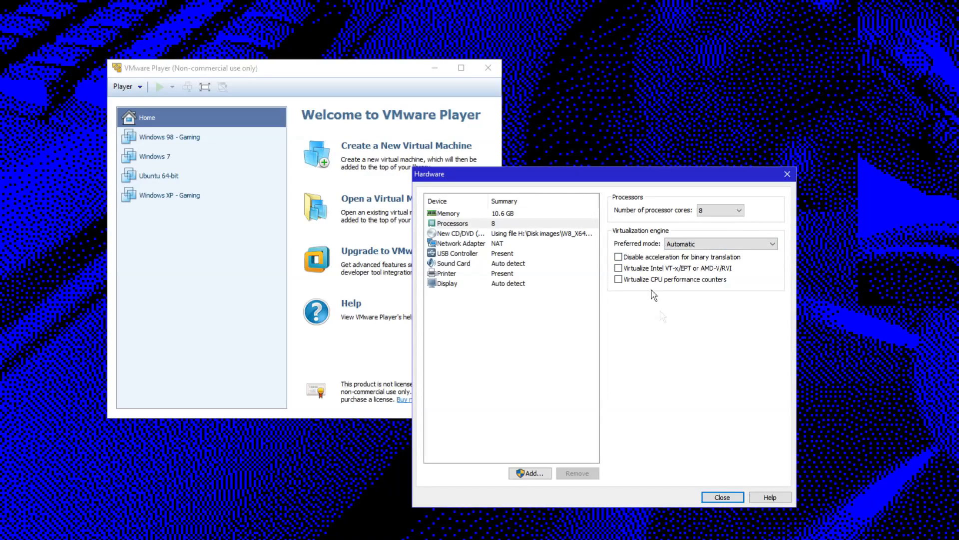
pyautogui.click(722, 497)
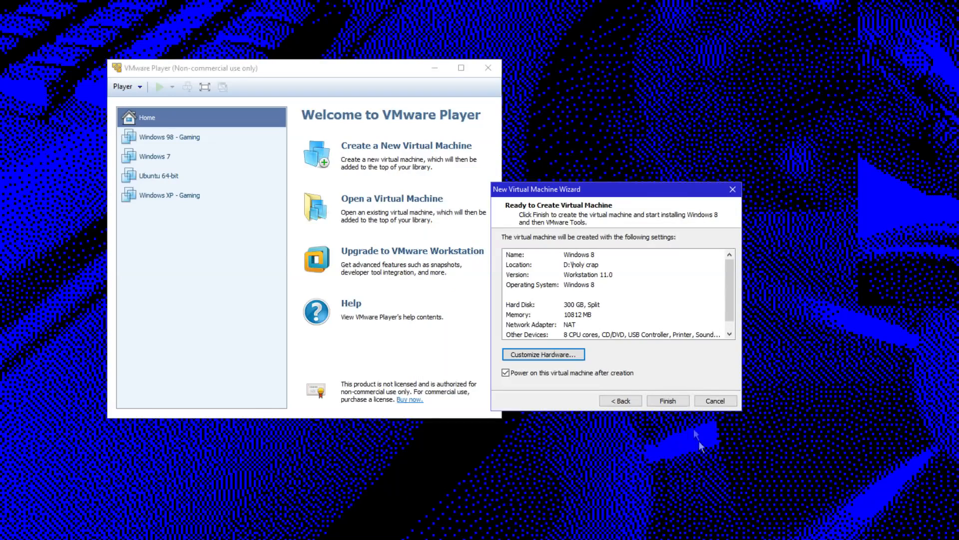
# Finish creating the Windows 8 virtual machine, and inspect the holy crap folder's properties while the disk is created.
pyautogui.moveTo(665, 194); pyautogui.dragTo(651, 200)
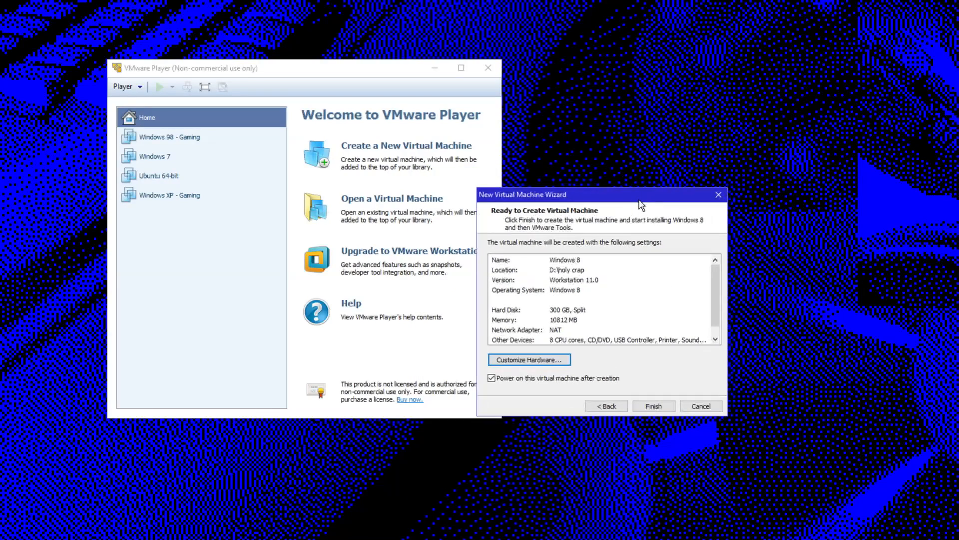
pyautogui.click(661, 410)
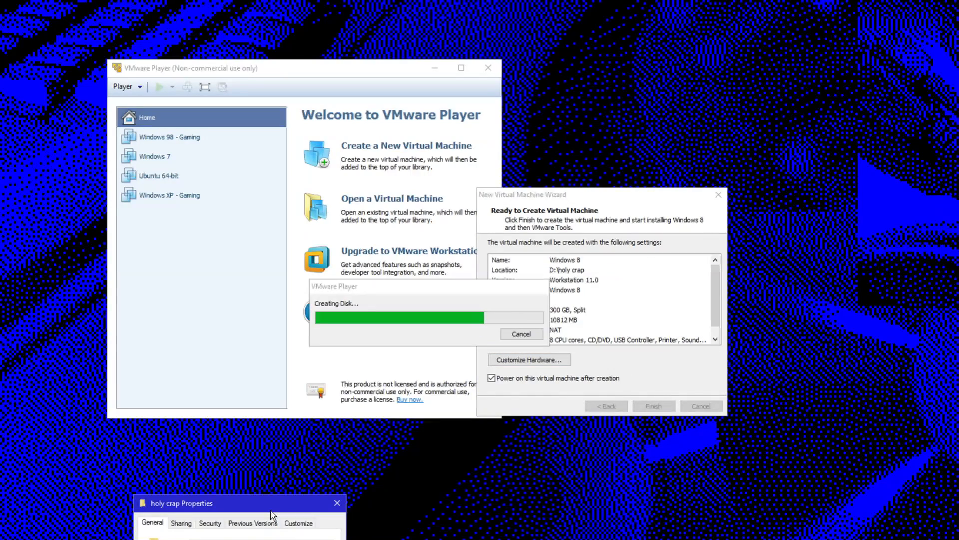
pyautogui.moveTo(272, 506); pyautogui.dragTo(166, 216)
pyautogui.moveTo(135, 310); pyautogui.dragTo(218, 312)
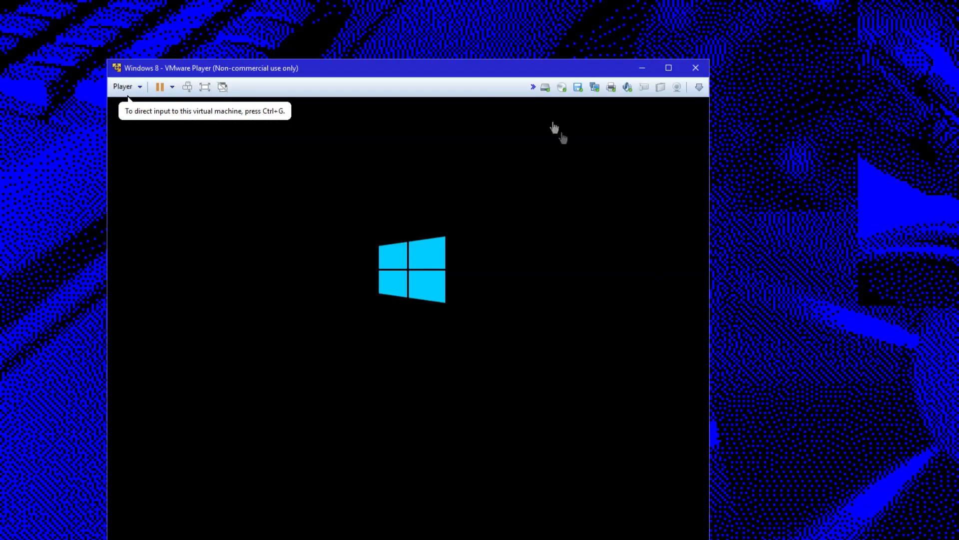
# Select the x64 edition of Windows 8 Pro in Windows Setup and start its installation.
pyautogui.moveTo(511, 72); pyautogui.dragTo(541, 25)
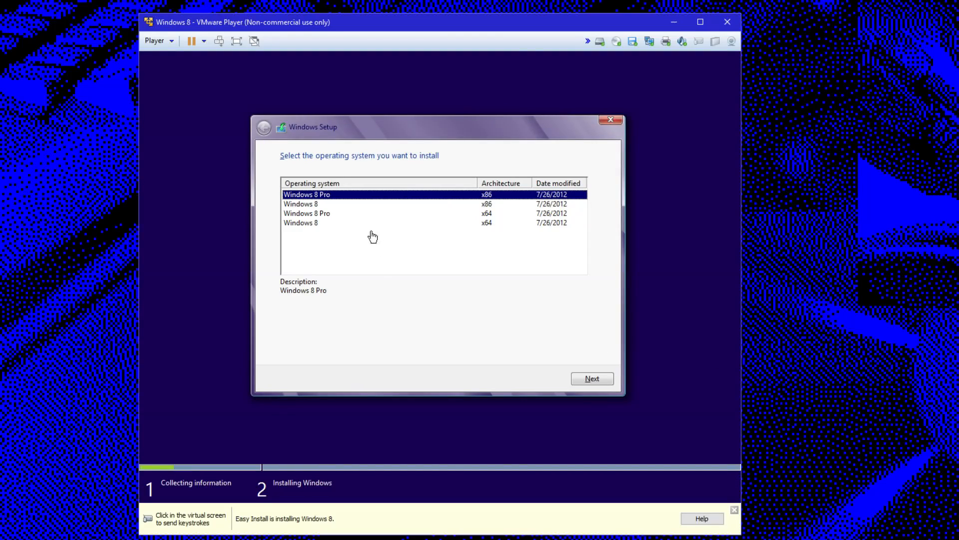
pyautogui.click(329, 220)
pyautogui.click(336, 218)
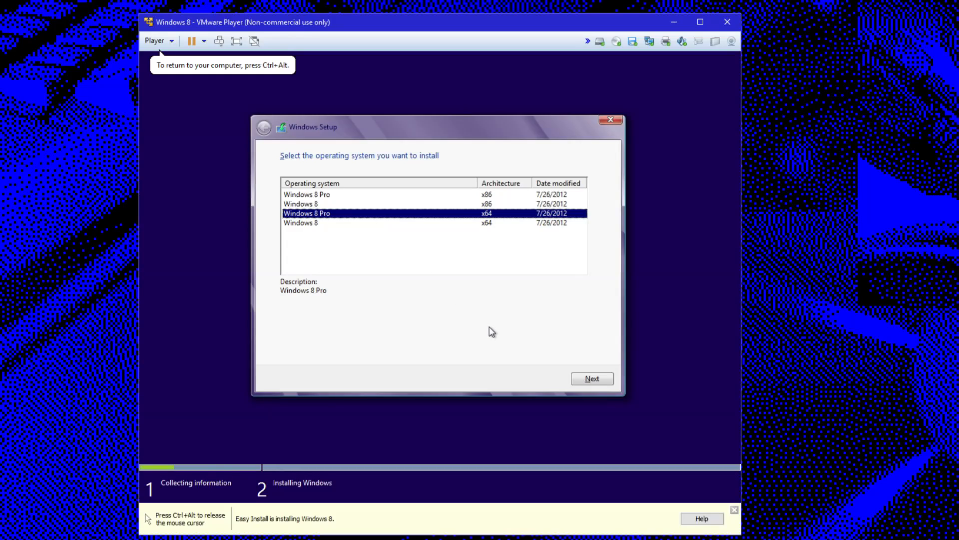
pyautogui.click(594, 378)
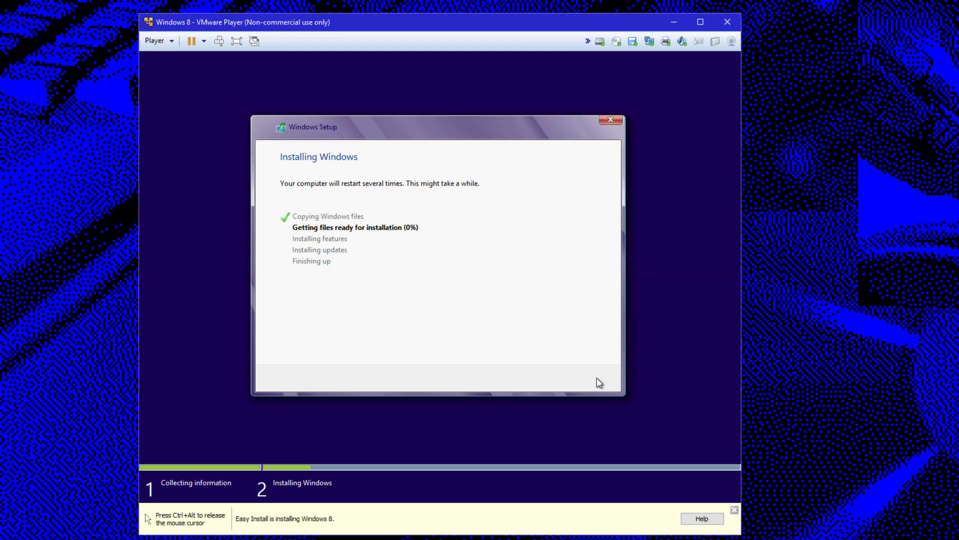
# Release the cursor from the virtual machine, and place Task Manager's CPU graphs beside it to monitor the host's load.
pyautogui.hotkey('ctrl', 'alt')
pyautogui.click(949, 380)
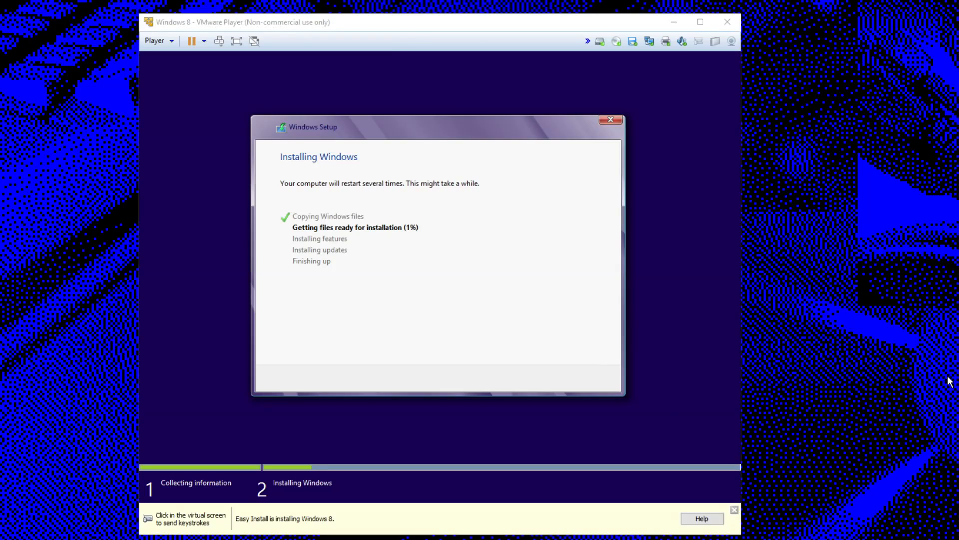
pyautogui.hotkey('ctrl', 'shift', 'Escape')
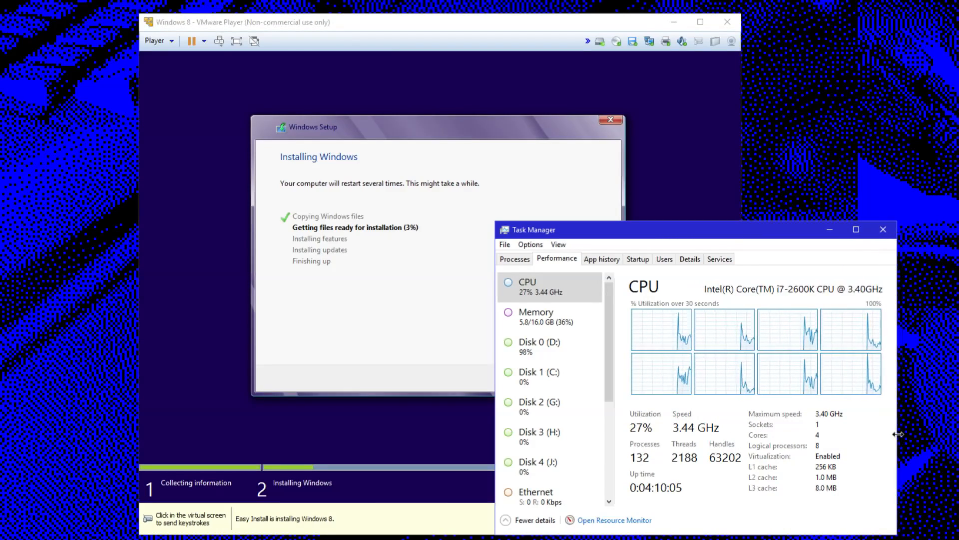
pyautogui.moveTo(493, 29); pyautogui.dragTo(255, 27)
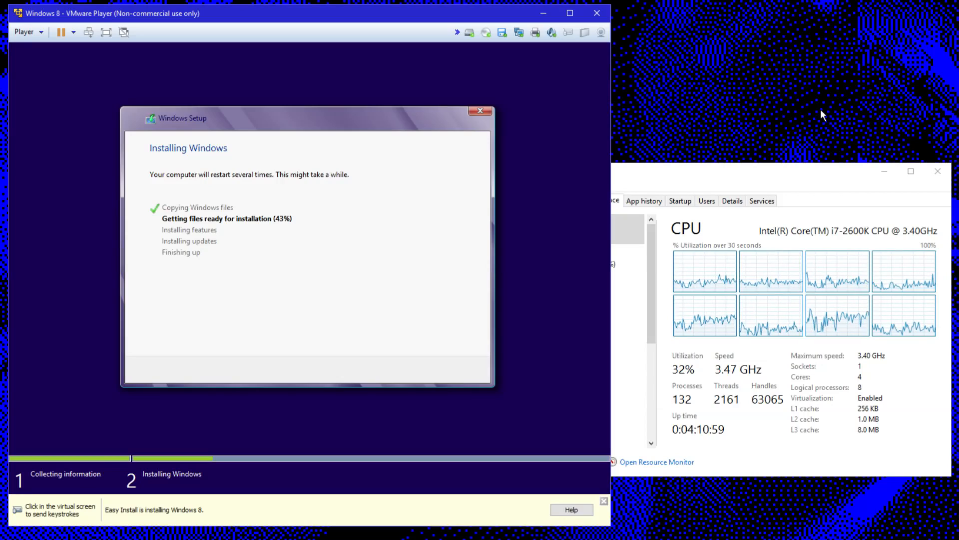
# Check the virtual machine's network adapter connection type while Windows Setup prepares the installation files.
pyautogui.click(561, 57)
pyautogui.hotkey('ctrl', 'alt')
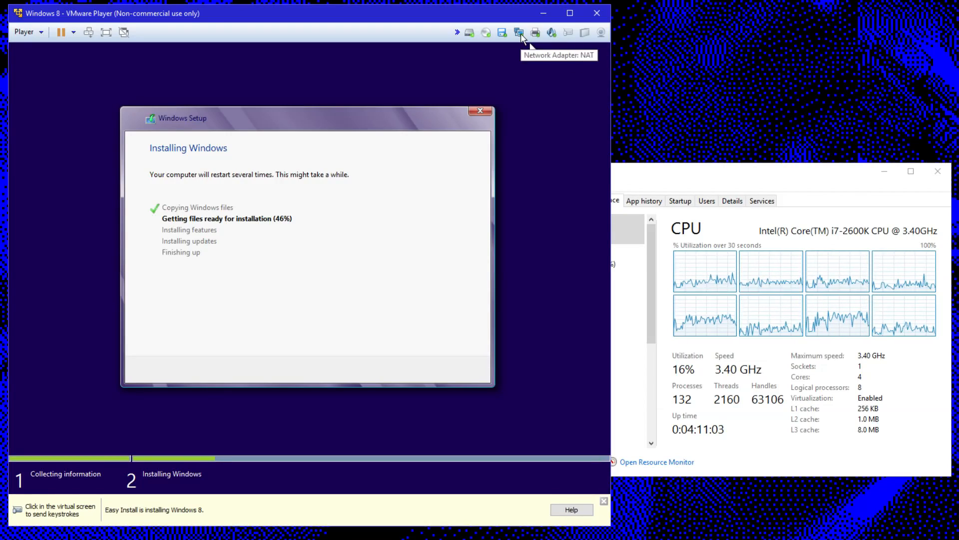
pyautogui.click(545, 46)
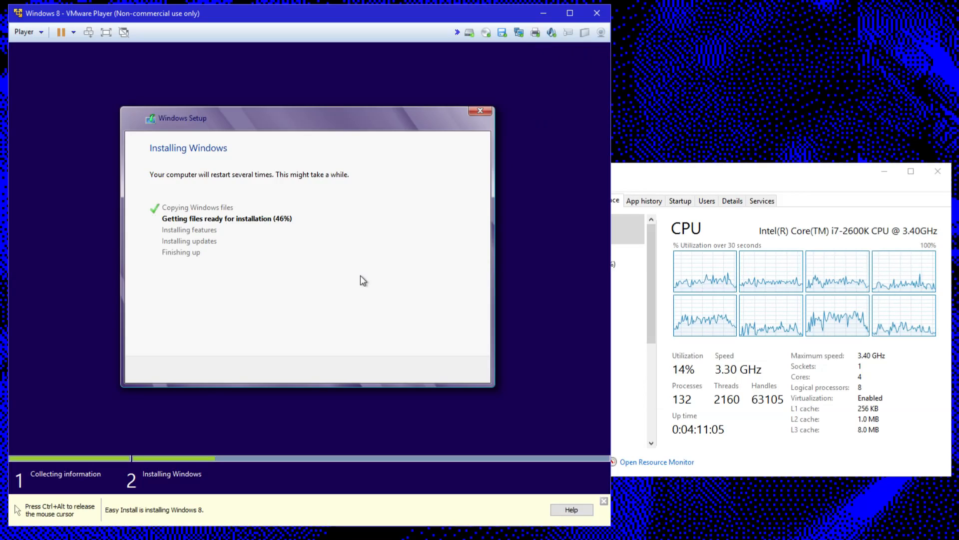
pyautogui.hotkey('ctrl', 'alt')
pyautogui.click(454, 238)
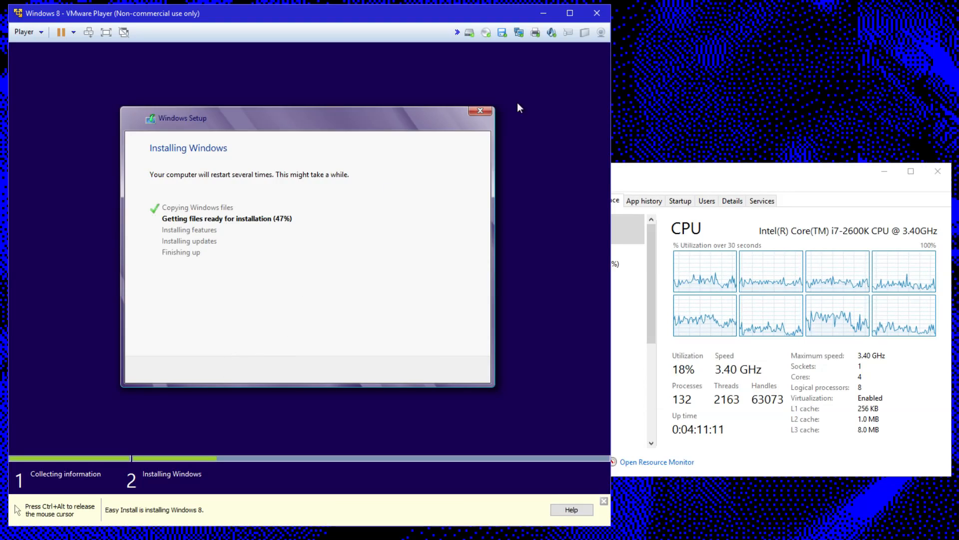
pyautogui.hotkey('ctrl', 'alt')
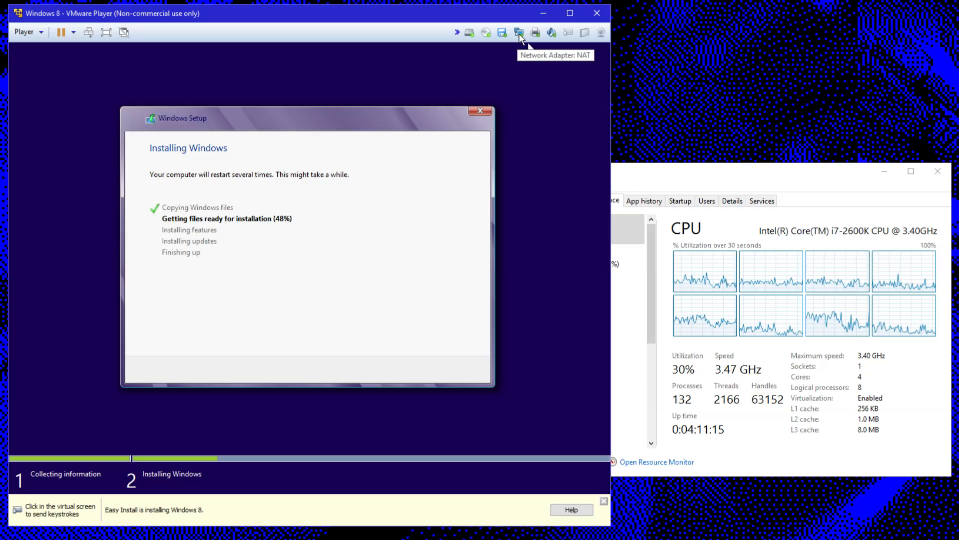
pyautogui.click(572, 155)
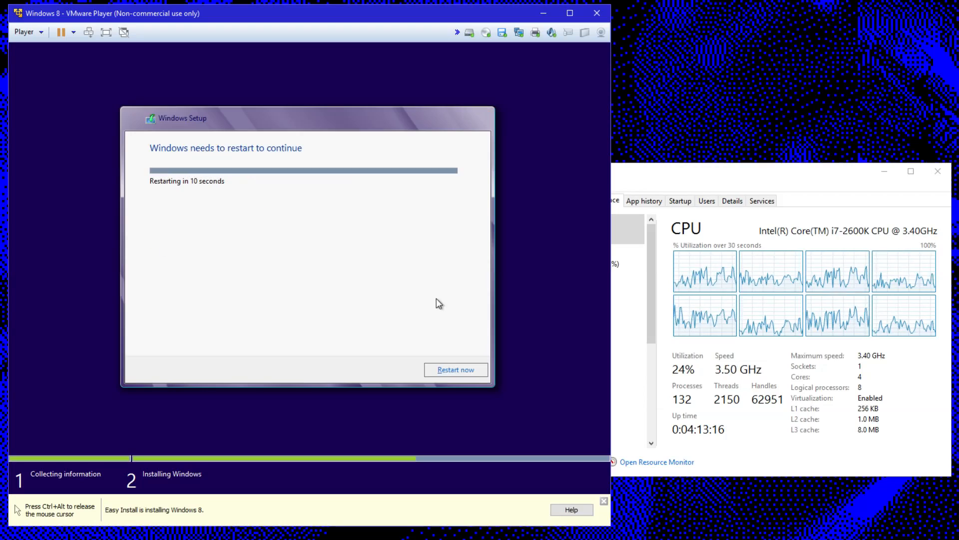
# Release the cursor from the virtual machine, and arrange the network traffic meter and Task Manager beside its window.
pyautogui.hotkey('ctrl', 'alt')
pyautogui.moveTo(958, 62); pyautogui.dragTo(886, 81)
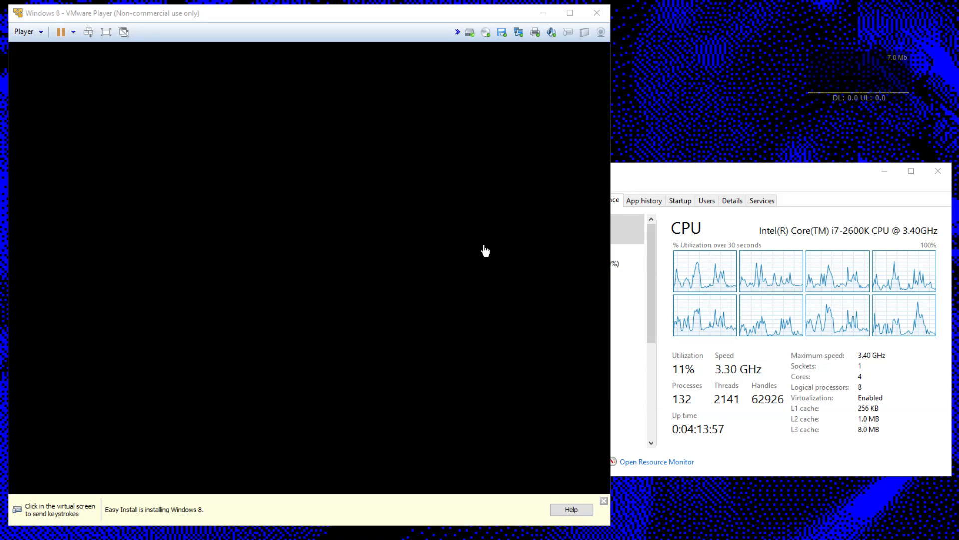
pyautogui.click(627, 263)
pyautogui.moveTo(741, 178); pyautogui.dragTo(747, 192)
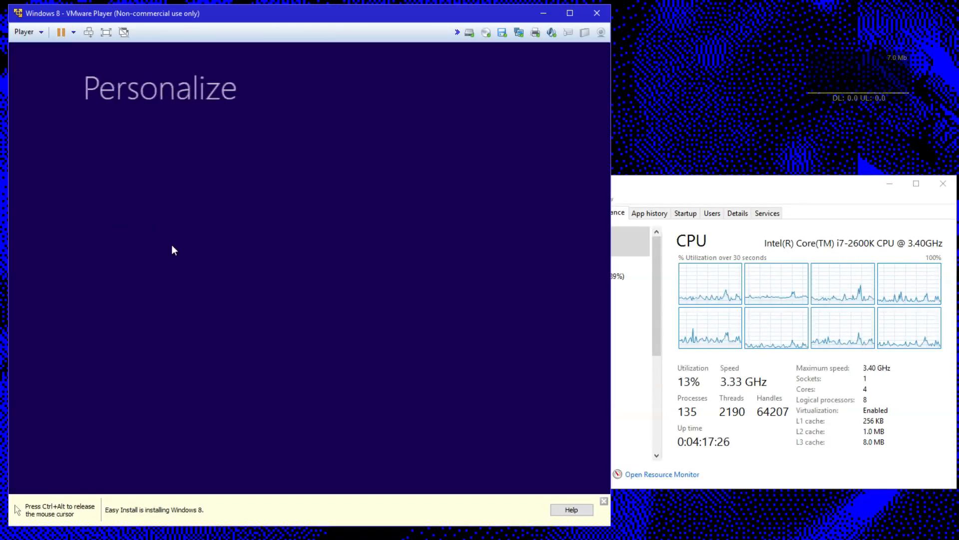
# Configure Windows 8's first-run settings with the PC name win8, sharing turned on, and Windows Update not set up.
pyautogui.write('win8')
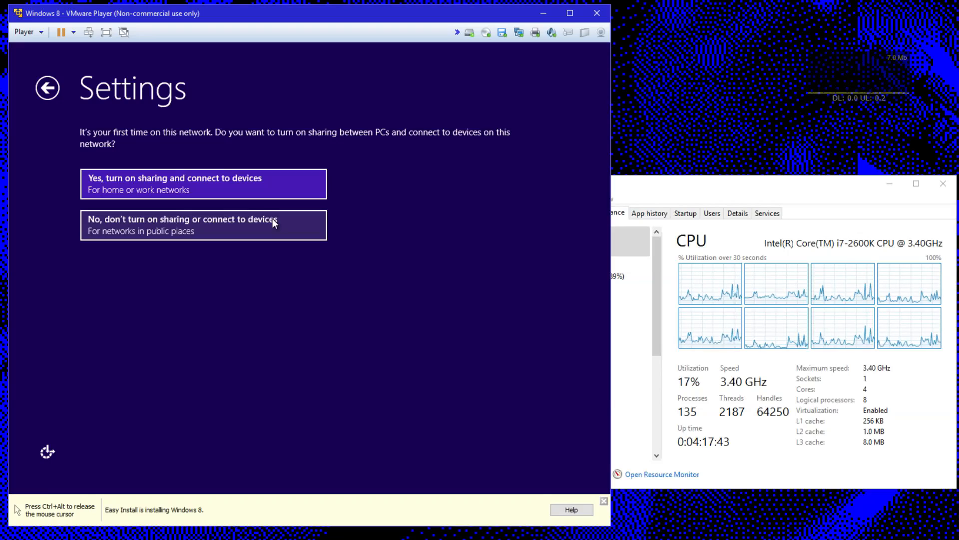
pyautogui.click(286, 183)
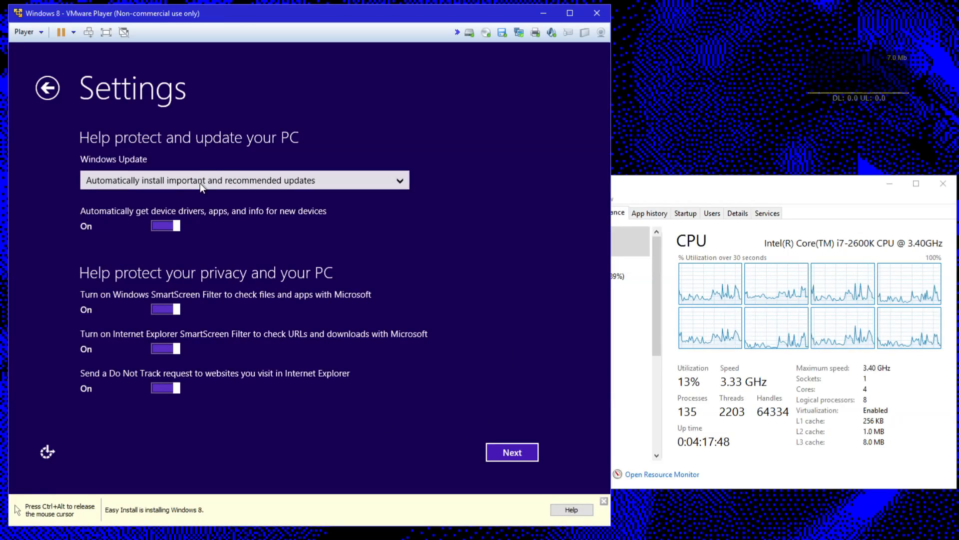
pyautogui.click(200, 182)
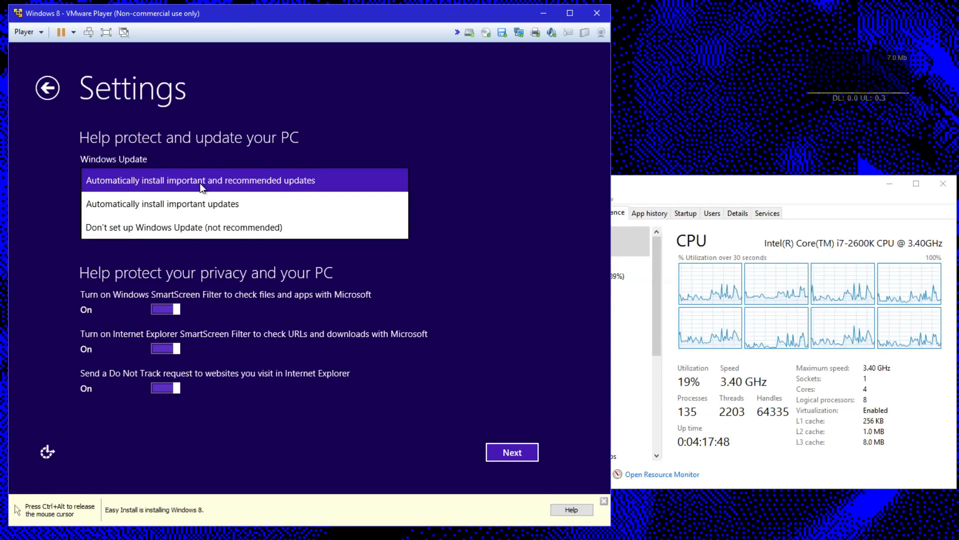
pyautogui.click(223, 227)
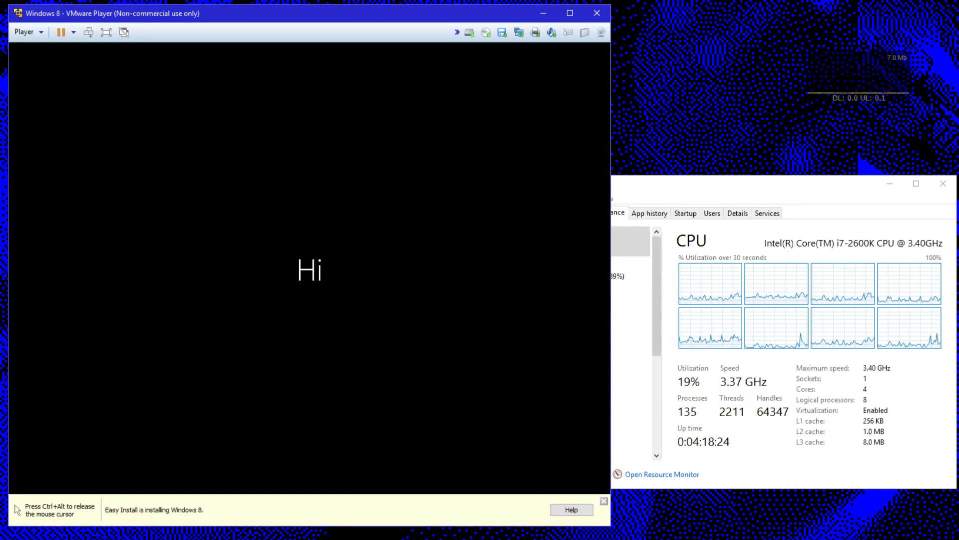
# Release the cursor to the host, and open Internet Explorer from the virtual machine's Start screen.
pyautogui.hotkey('ctrl', 'alt')
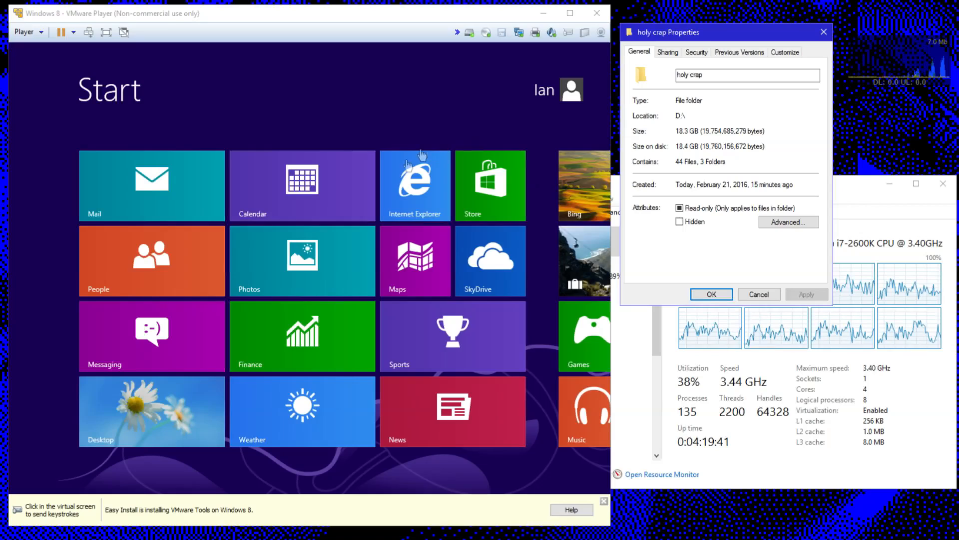
pyautogui.click(423, 154)
pyautogui.click(422, 193)
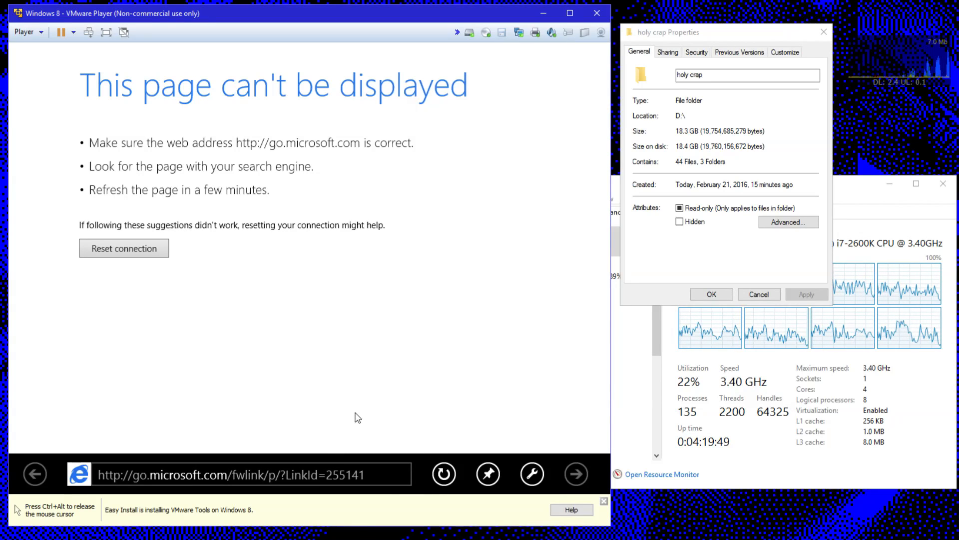
# Switch to the virtual machine's desktop, and launch the desktop version of Internet Explorer there.
pyautogui.press('super')
pyautogui.click(149, 419)
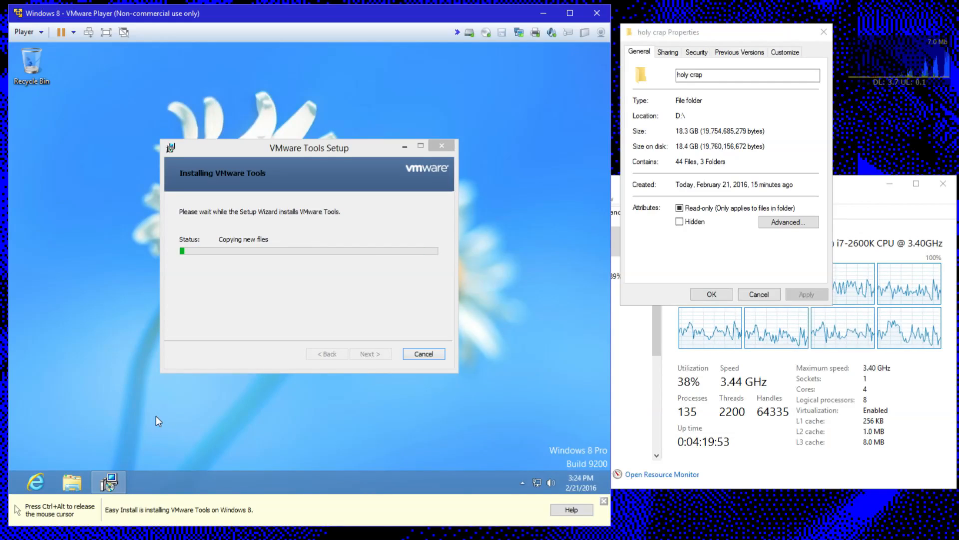
pyautogui.click(36, 482)
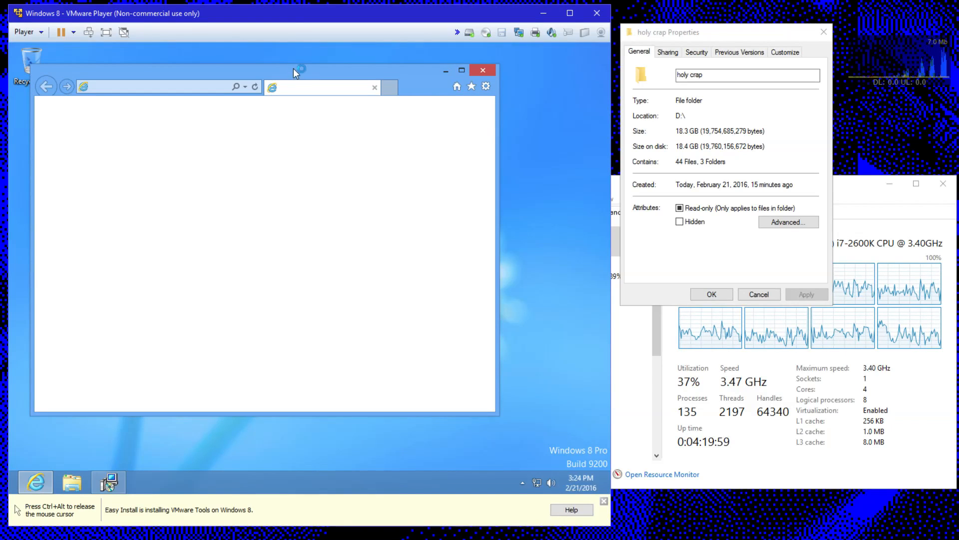
pyautogui.moveTo(293, 73)
pyautogui.mouseDown()
pyautogui.moveTo(348, 358)
pyautogui.moveTo(337, 386)
pyautogui.moveTo(296, 83)
pyautogui.moveTo(371, 450)
pyautogui.moveTo(330, 93)
pyautogui.moveTo(308, 74)
pyautogui.mouseUp()
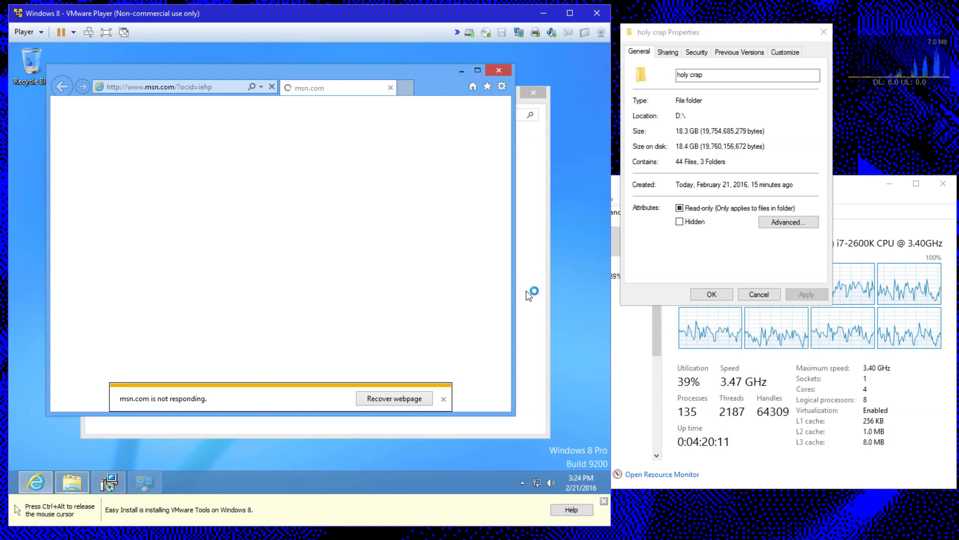
# Bring the System window forward, review the virtual machine's basic system information, and close the window.
pyautogui.click(520, 204)
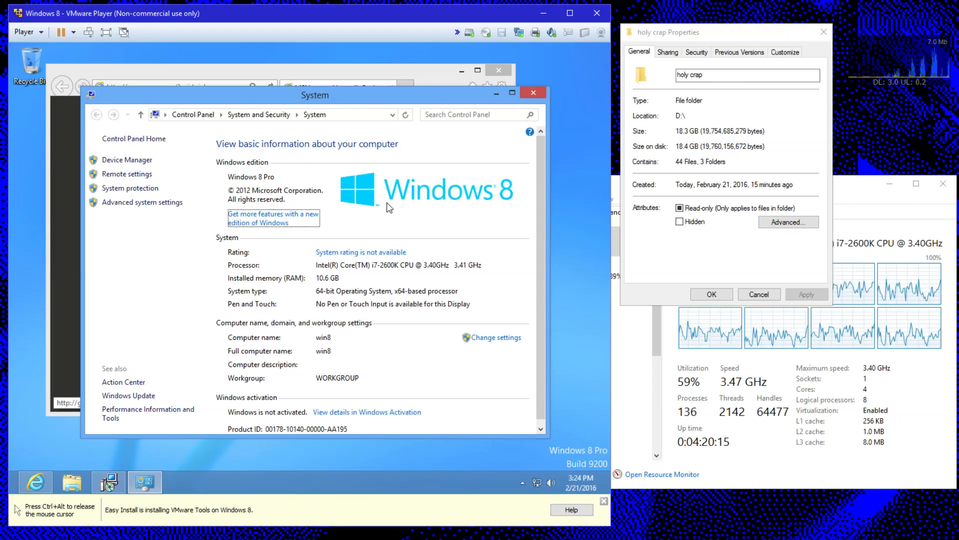
pyautogui.scroll(-1, 513, 215)
pyautogui.scroll(1, 513, 217)
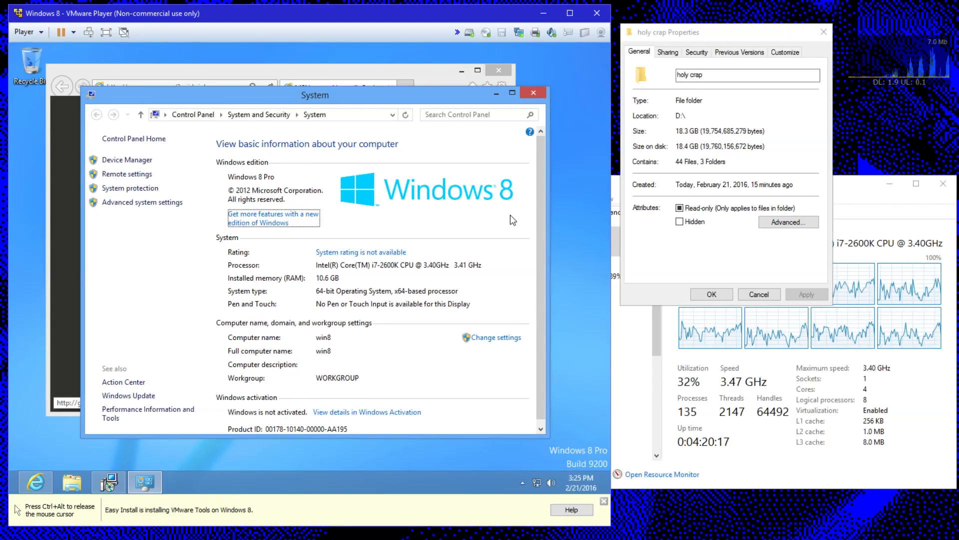
pyautogui.click(533, 93)
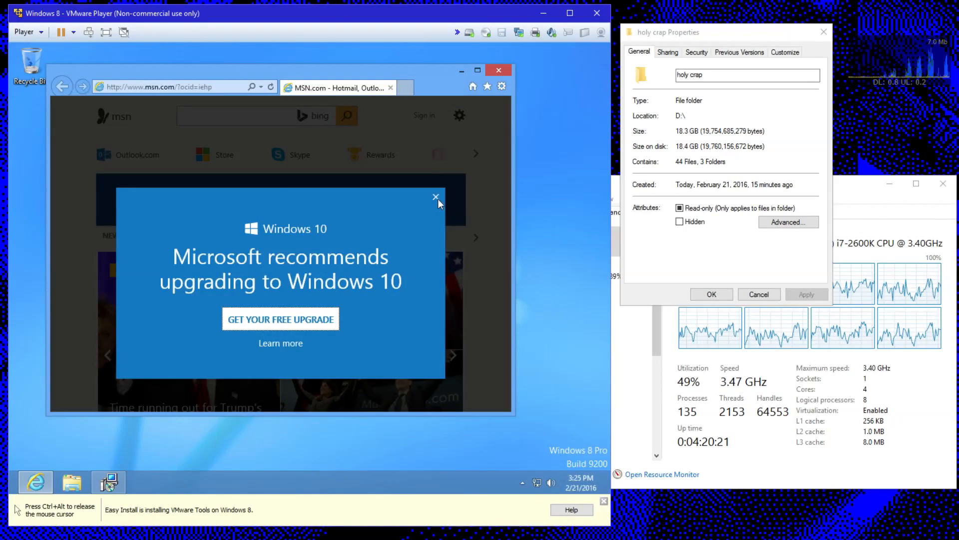
# Dismiss the Windows 10 upgrade offer on the MSN page, and look through the page in the repositioned browser window.
pyautogui.click(436, 196)
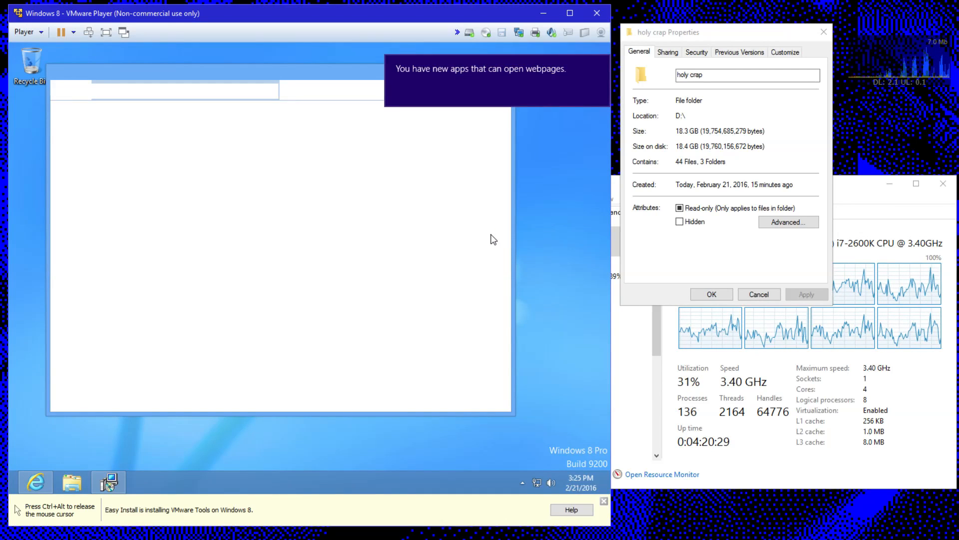
pyautogui.scroll(-5, 492, 237)
pyautogui.scroll(5, 478, 227)
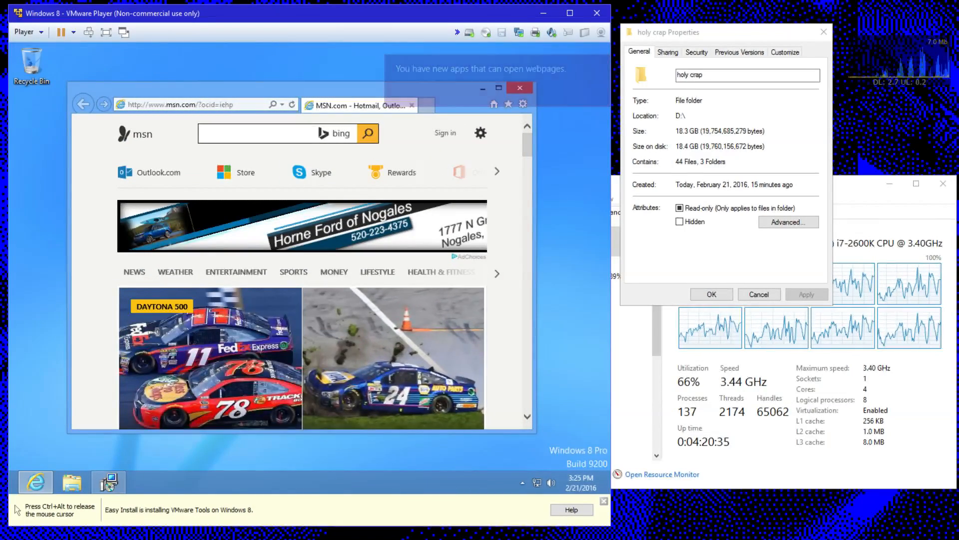
pyautogui.moveTo(305, 91); pyautogui.dragTo(336, 107)
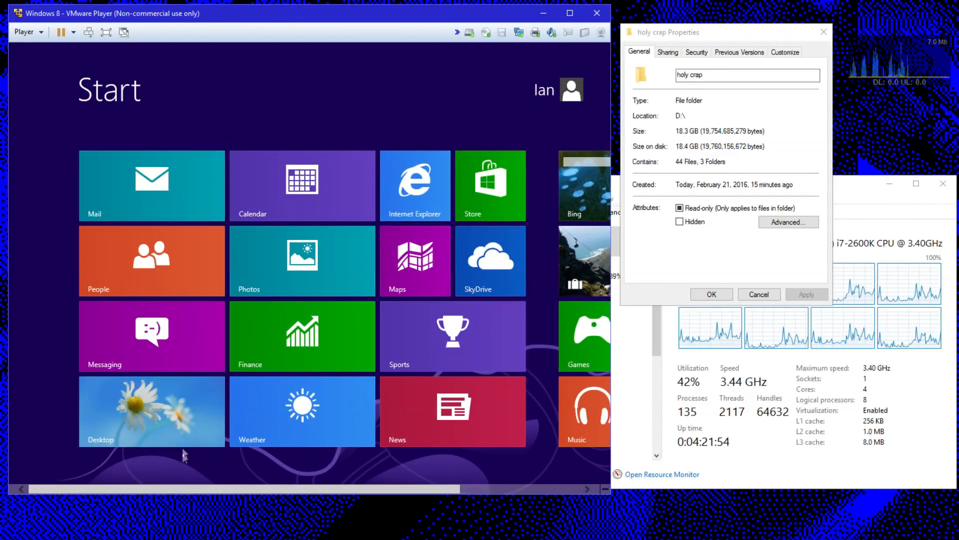
# Switch from the Start screen to the desktop, and close the small blank window there.
pyautogui.click(186, 430)
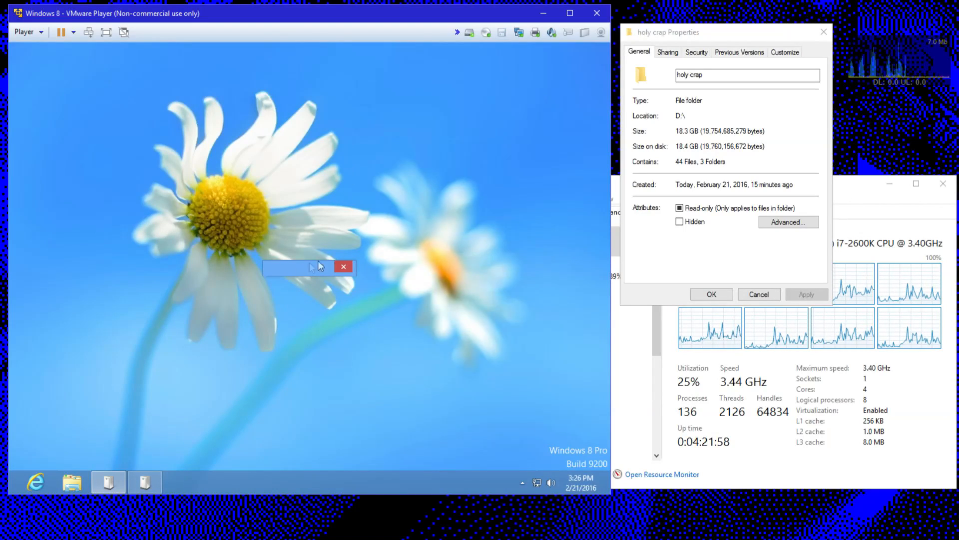
pyautogui.click(344, 266)
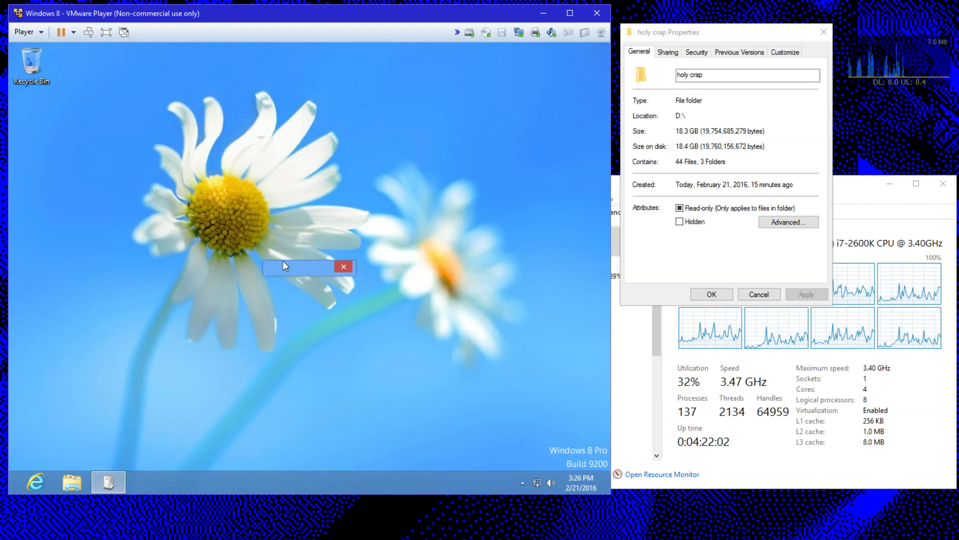
pyautogui.click(38, 70)
pyautogui.click(83, 118)
# Launch Internet Explorer with a single window kept open, and go to google.com.
pyautogui.click(35, 481)
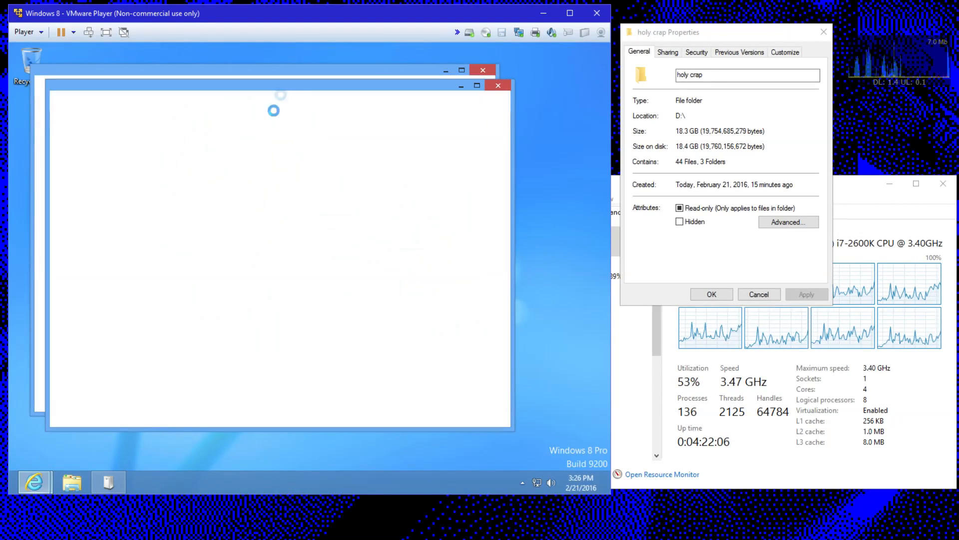
pyautogui.click(503, 86)
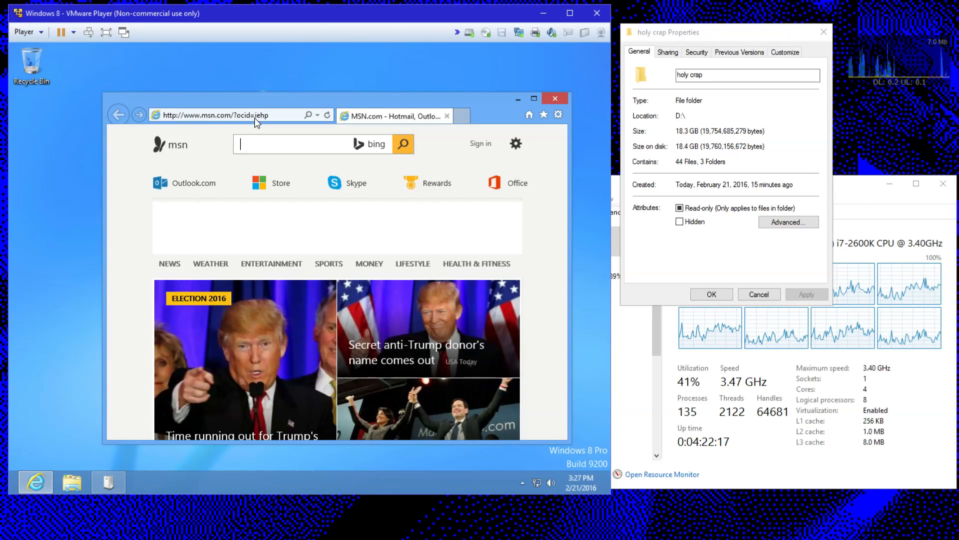
pyautogui.click(253, 116)
pyautogui.write('google.com')
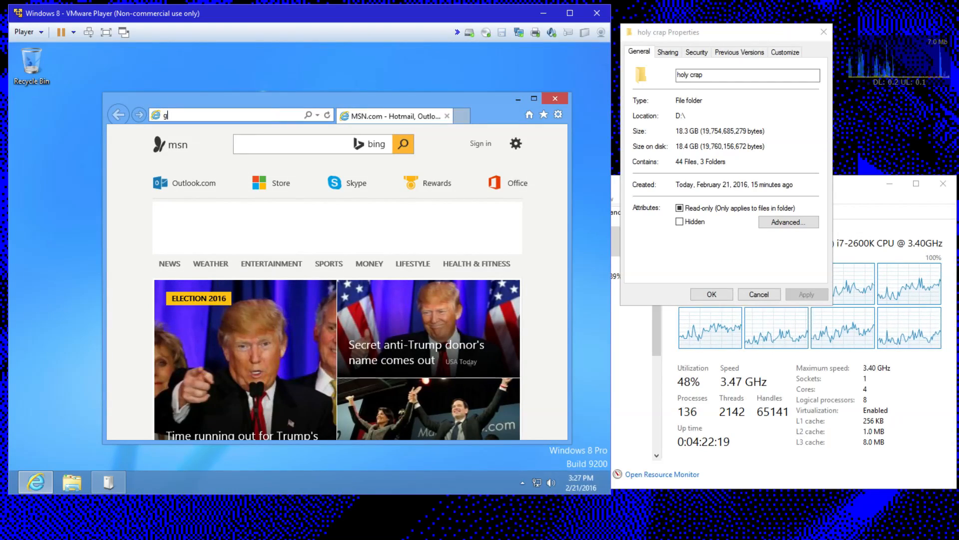
pyautogui.press('Return')
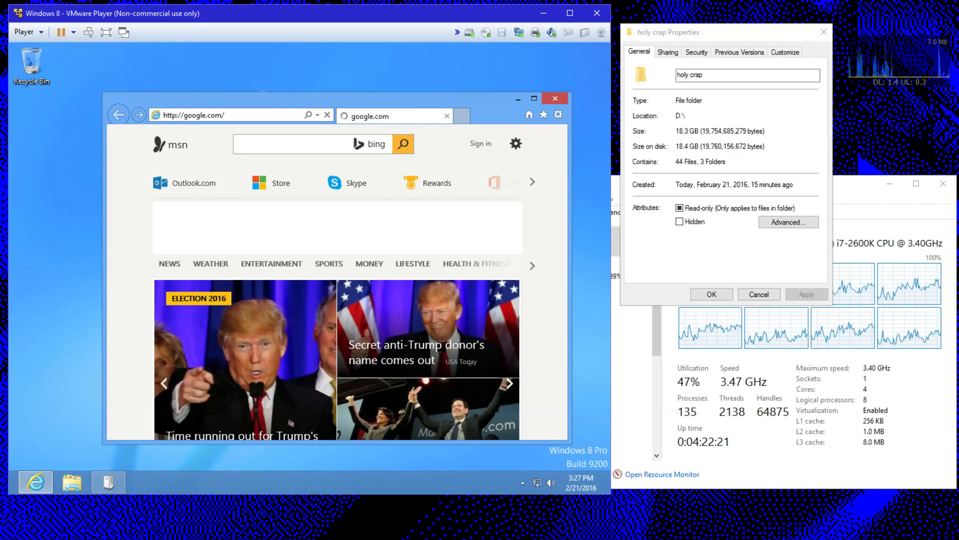
# Bring the host's Task Manager in front of the folder properties, and search Google in the virtual machine for virtualbox.
pyautogui.click(849, 185)
pyautogui.click(223, 338)
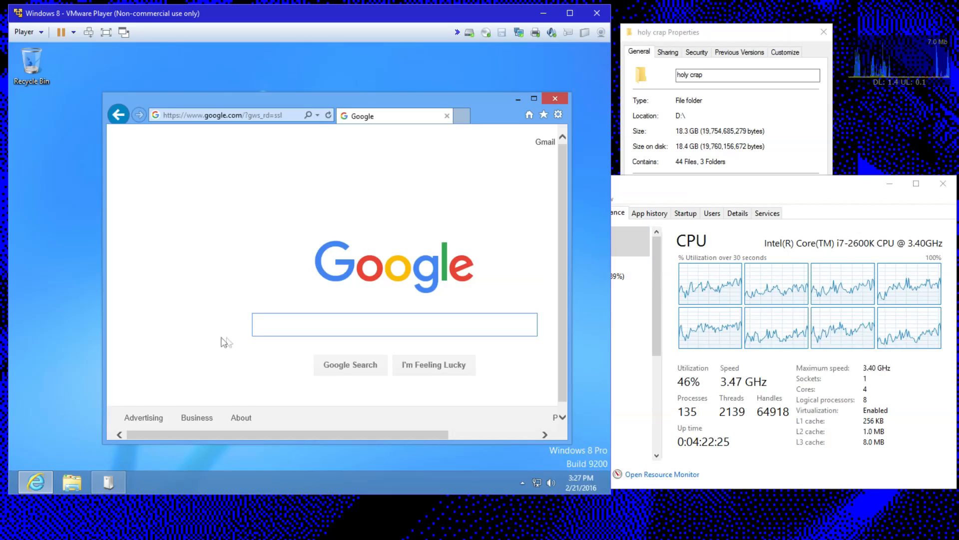
pyautogui.write('virtualbox')
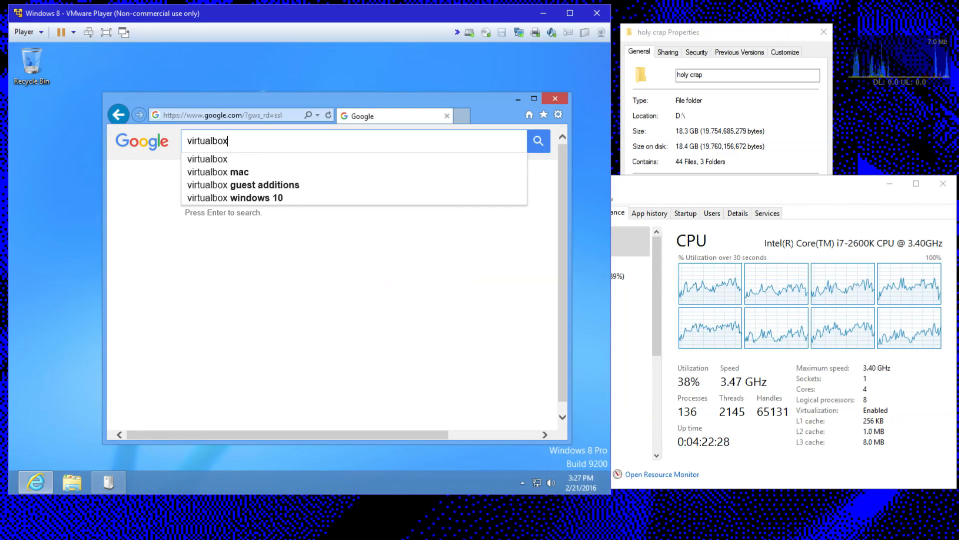
pyautogui.press('Return')
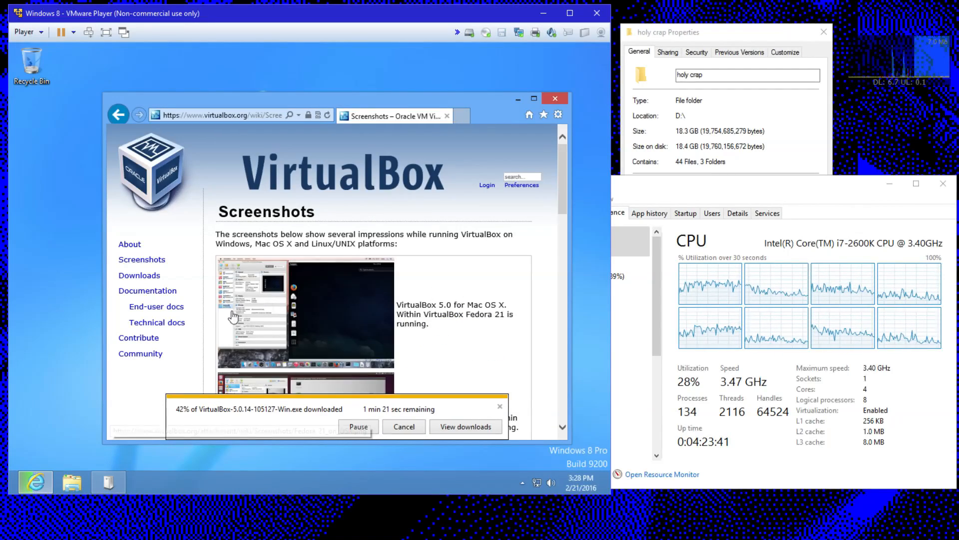
# Open Task Manager inside the virtual machine, expand it to the detailed view, and move it clear of the browser's address bar.
pyautogui.click(47, 290)
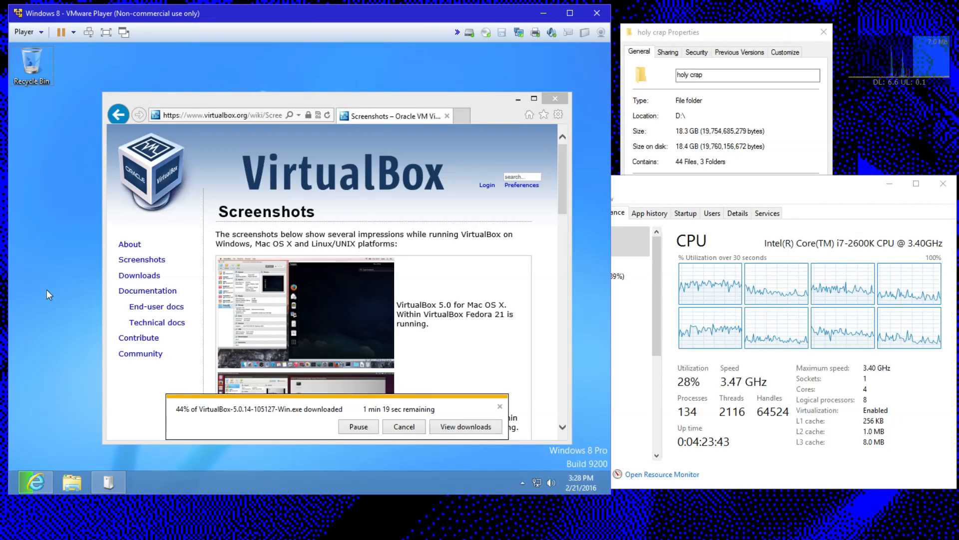
pyautogui.hotkey('ctrl', 'shift', 'Escape')
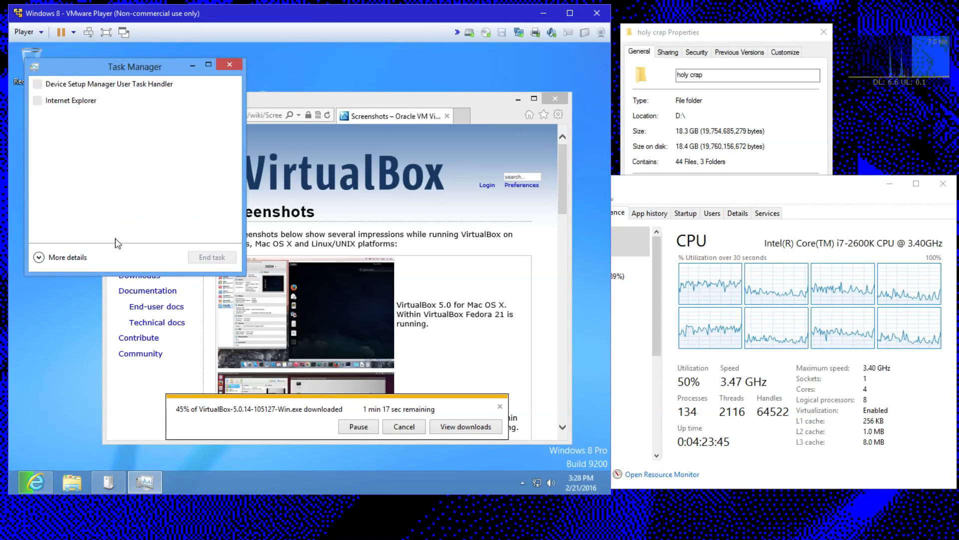
pyautogui.moveTo(157, 68); pyautogui.dragTo(275, 105)
pyautogui.click(158, 294)
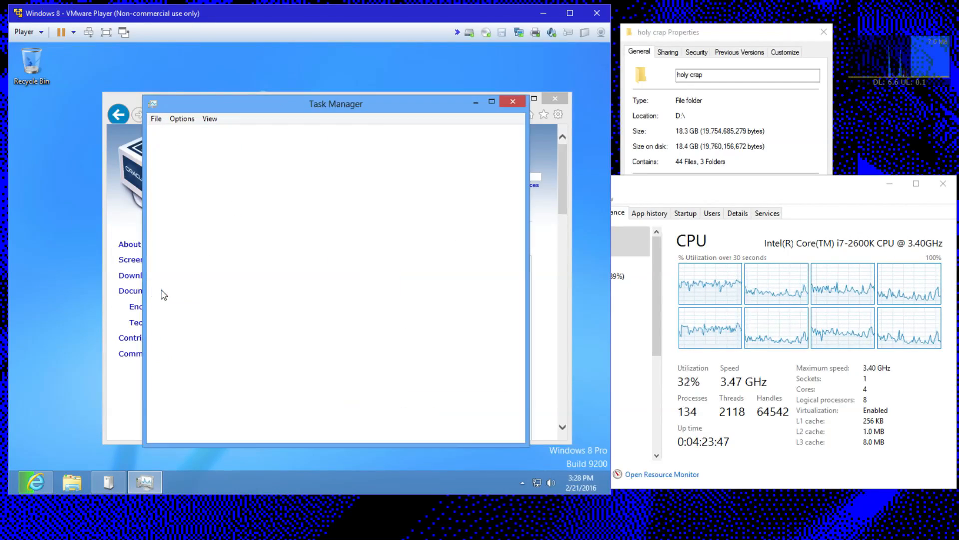
pyautogui.moveTo(385, 109); pyautogui.dragTo(438, 148)
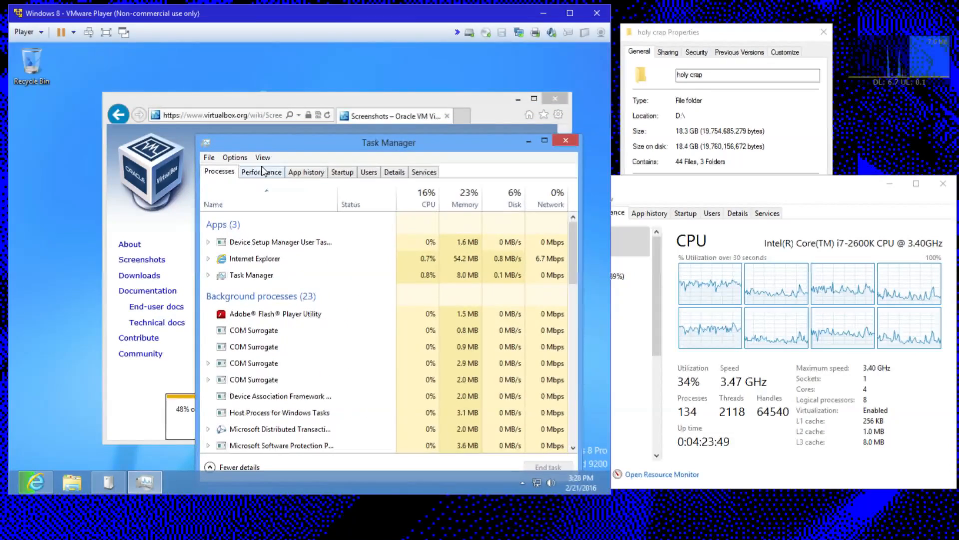
# Show the performance graphs in the virtual machine's Task Manager and change the CPU graph to logical processors.
pyautogui.click(261, 171)
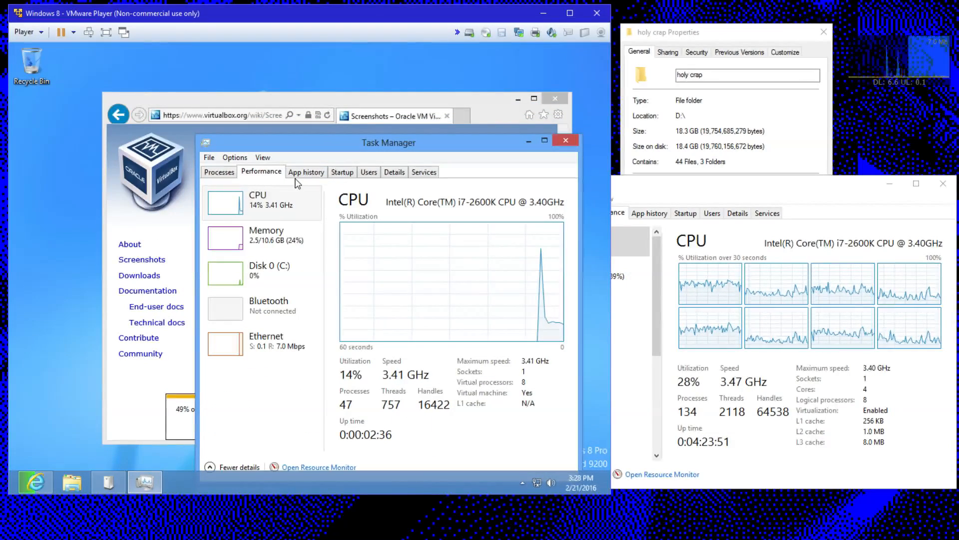
pyautogui.rightClick(347, 318)
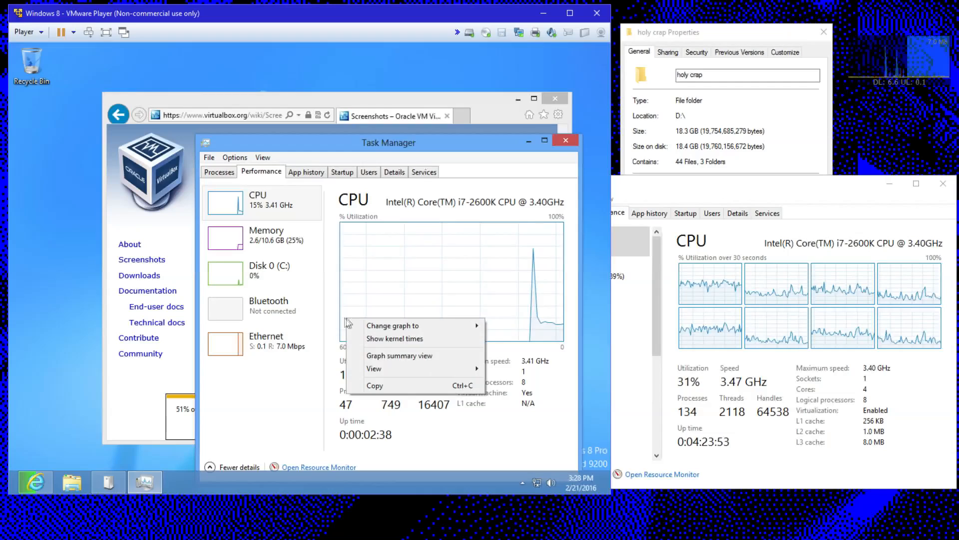
pyautogui.moveTo(389, 330)
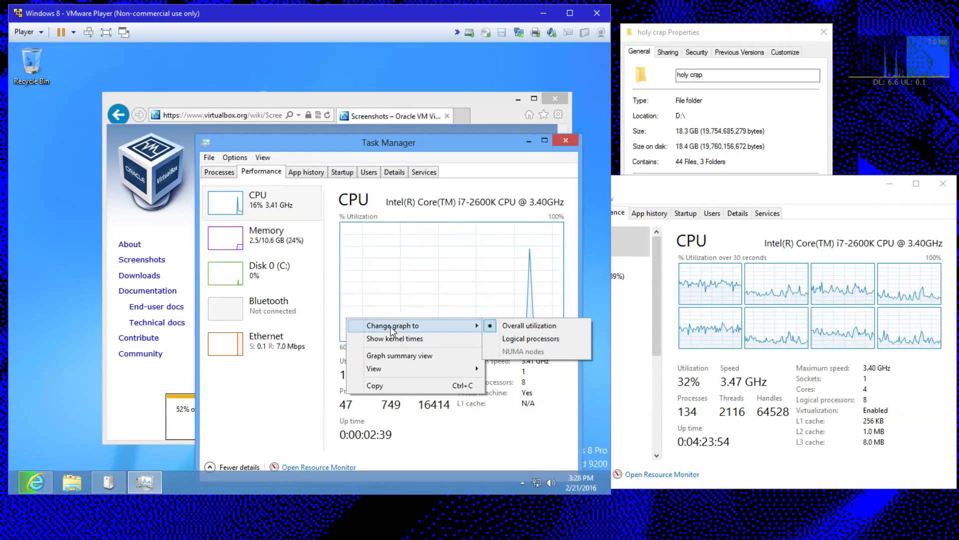
pyautogui.click(510, 340)
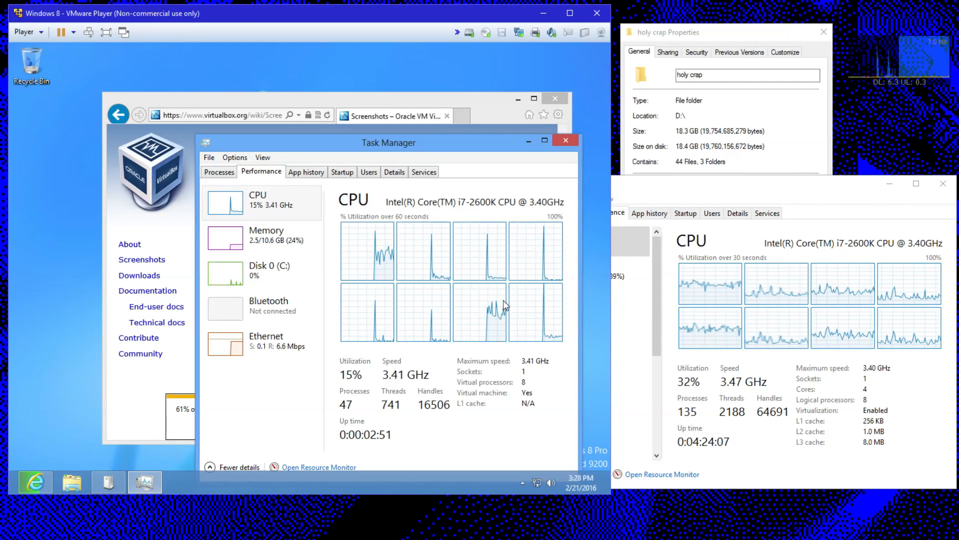
# Examine the memory, disk, Ethernet and CPU performance as well as the app history in Task Manager.
pyautogui.click(258, 236)
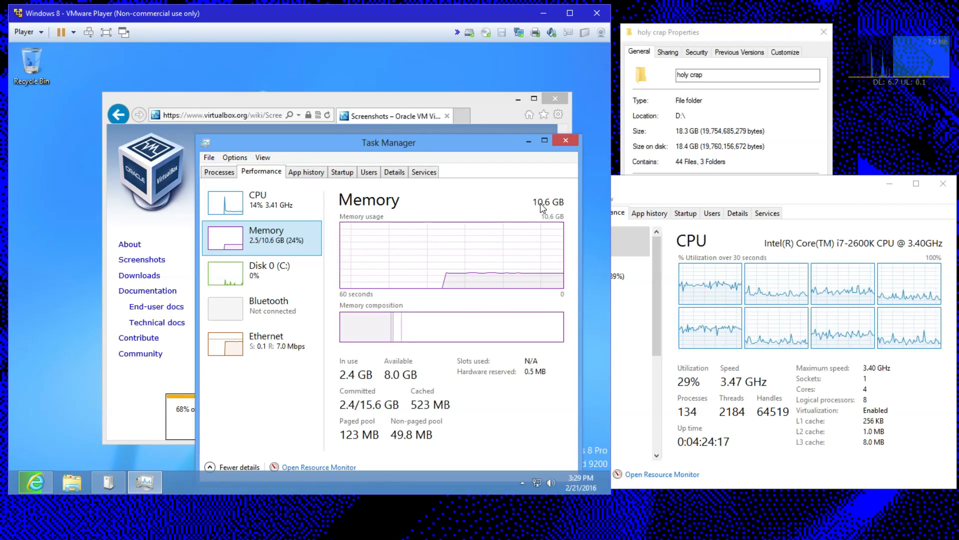
pyautogui.click(256, 273)
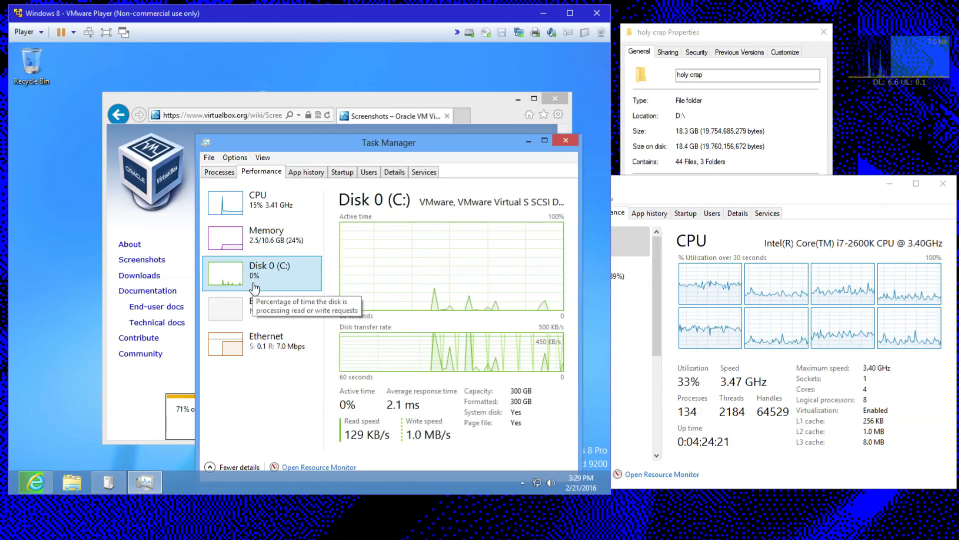
pyautogui.click(280, 341)
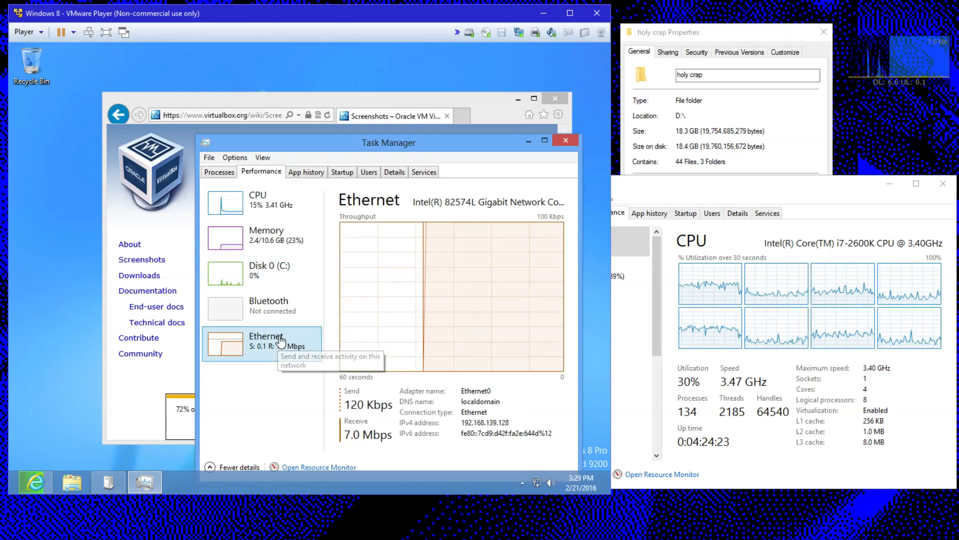
pyautogui.click(241, 205)
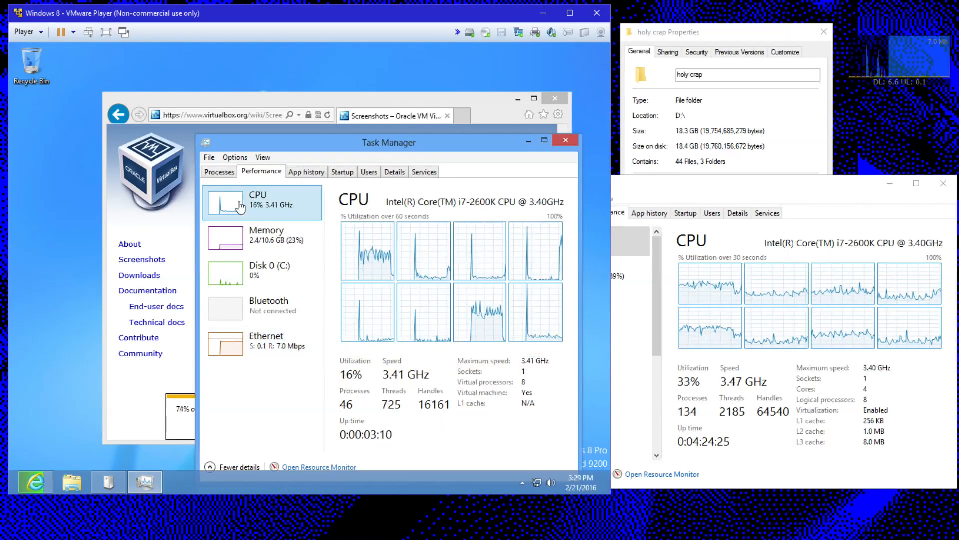
pyautogui.click(295, 173)
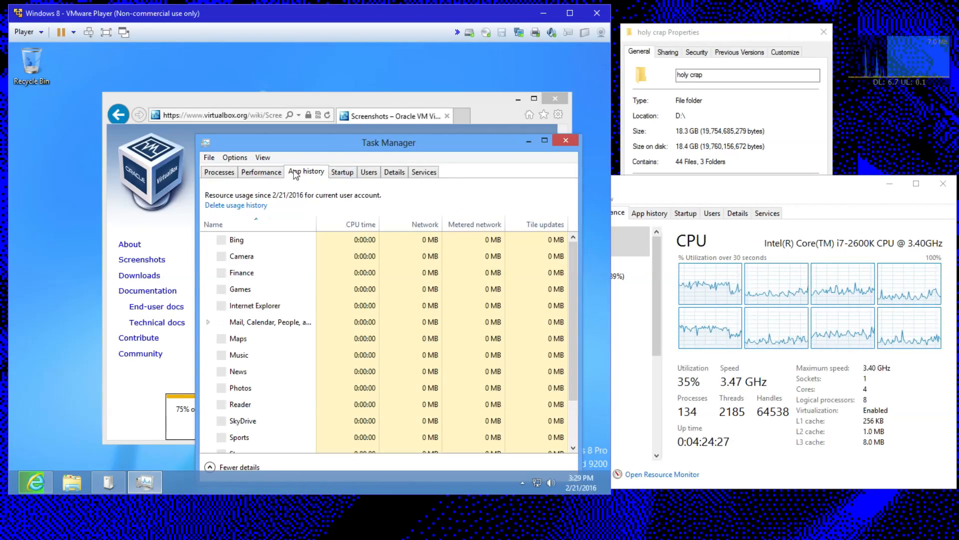
pyautogui.click(262, 172)
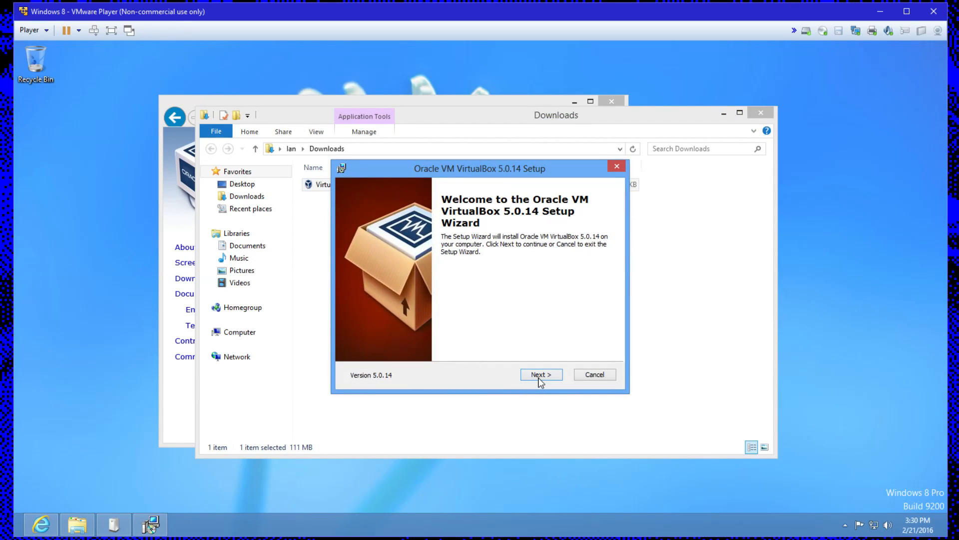
# Start the VirtualBox 5.0.14 installation with the default options, accepting the network interface warning and the User Account Control request.
pyautogui.click(539, 376)
pyautogui.click(554, 378)
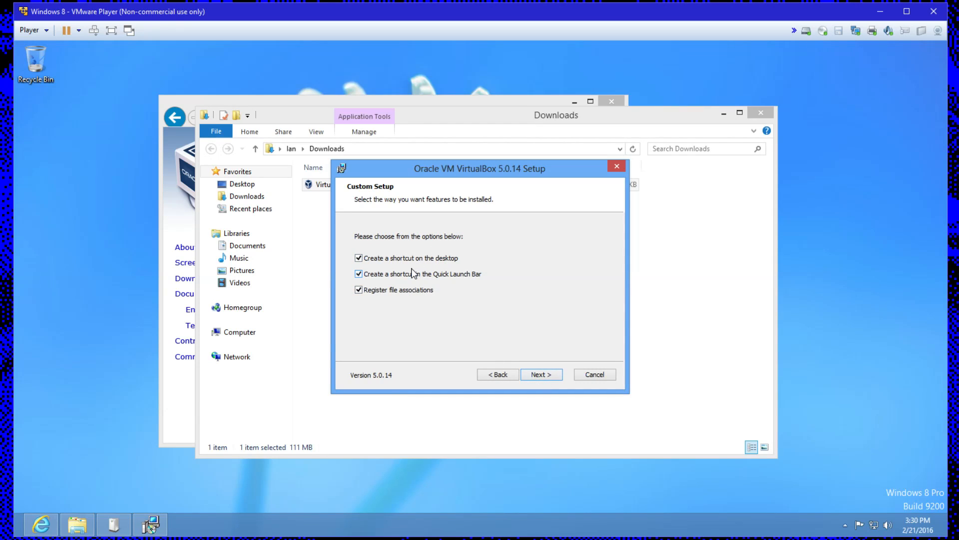
pyautogui.click(551, 378)
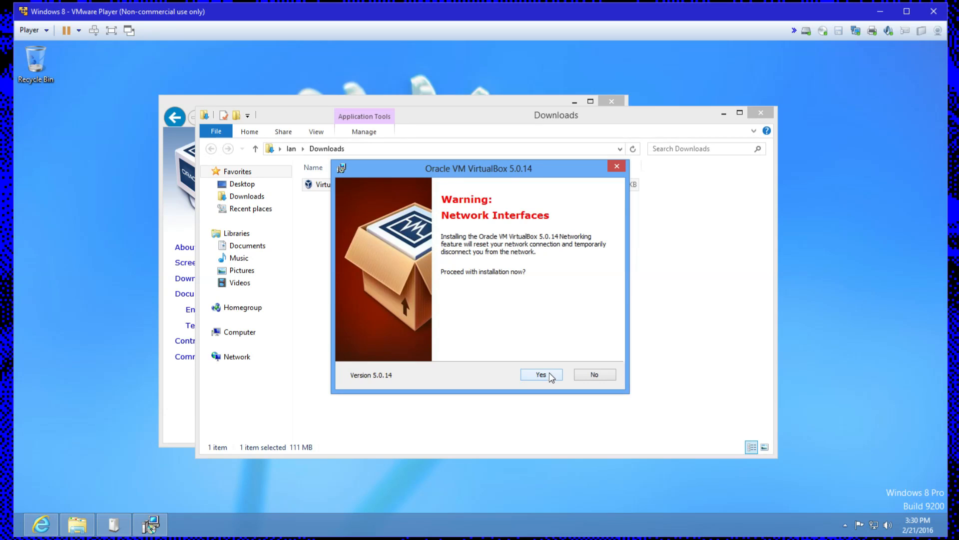
pyautogui.click(550, 377)
pyautogui.click(538, 373)
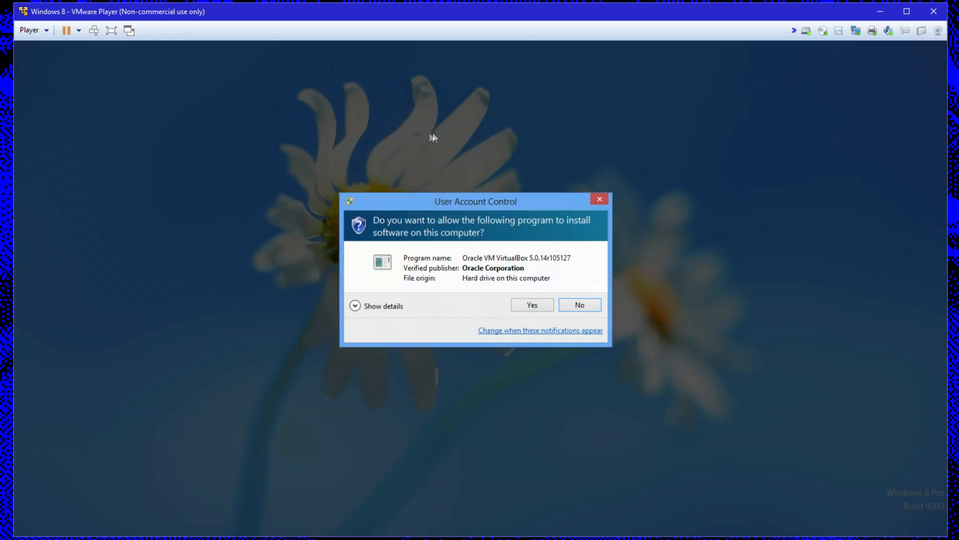
pyautogui.click(548, 307)
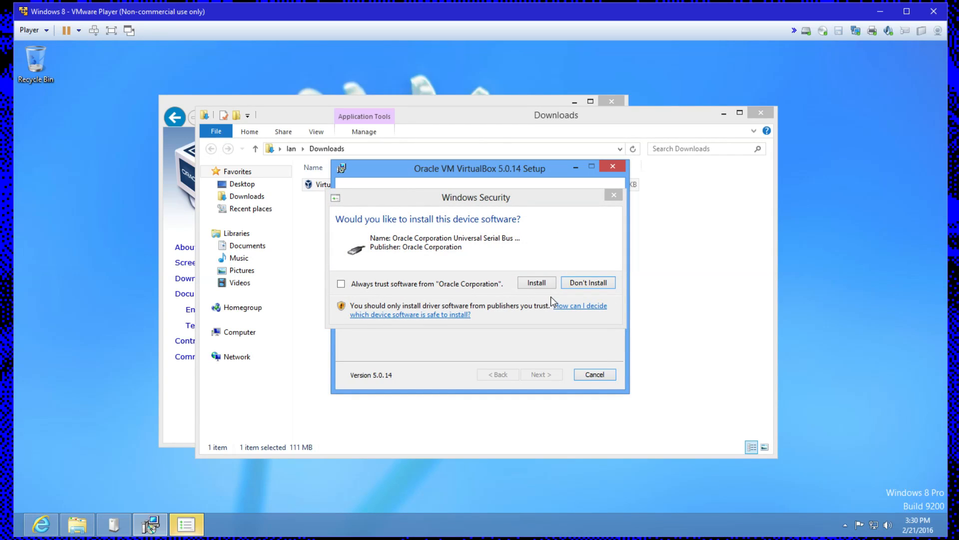
# Allow installation of the Oracle Corporation universal serial bus, network adapter and network service device software.
pyautogui.click(537, 284)
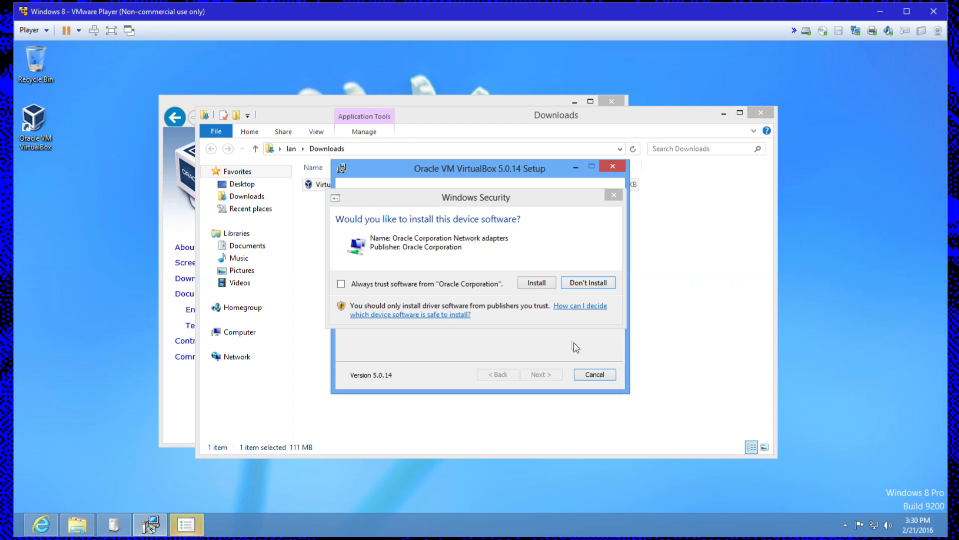
pyautogui.click(536, 283)
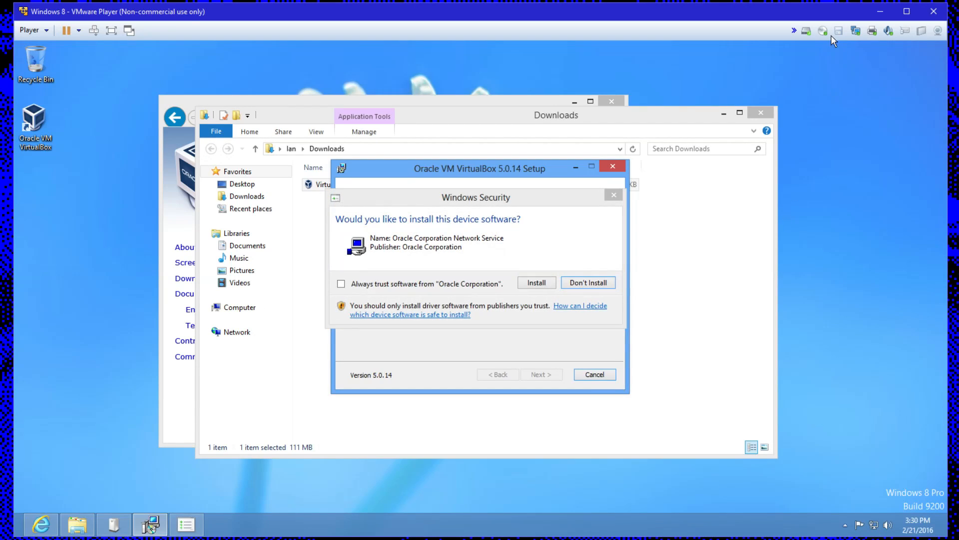
pyautogui.click(545, 282)
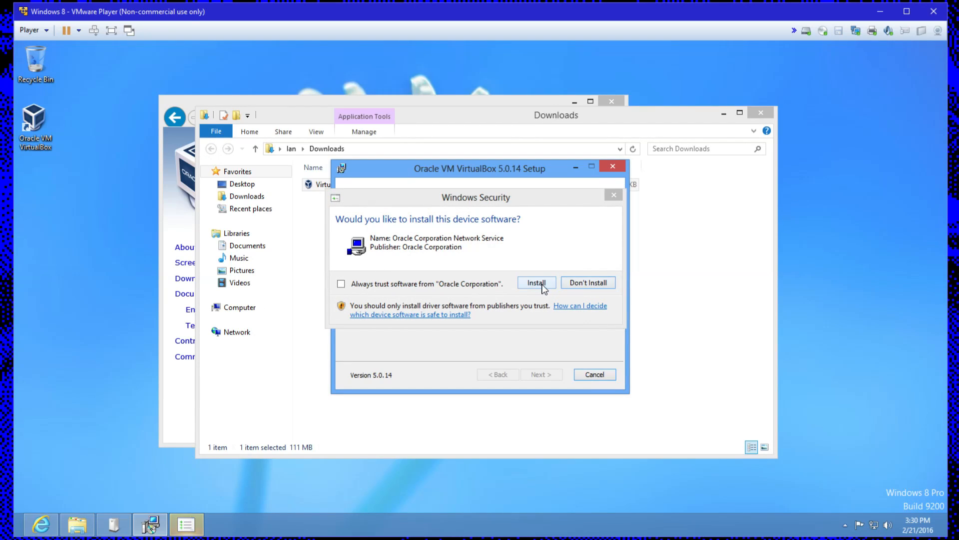
# Connect the ISO image H:\Disk images\Windows 7 All.iso to the VMware virtual machine's CD/DVD drive.
pyautogui.click(823, 31)
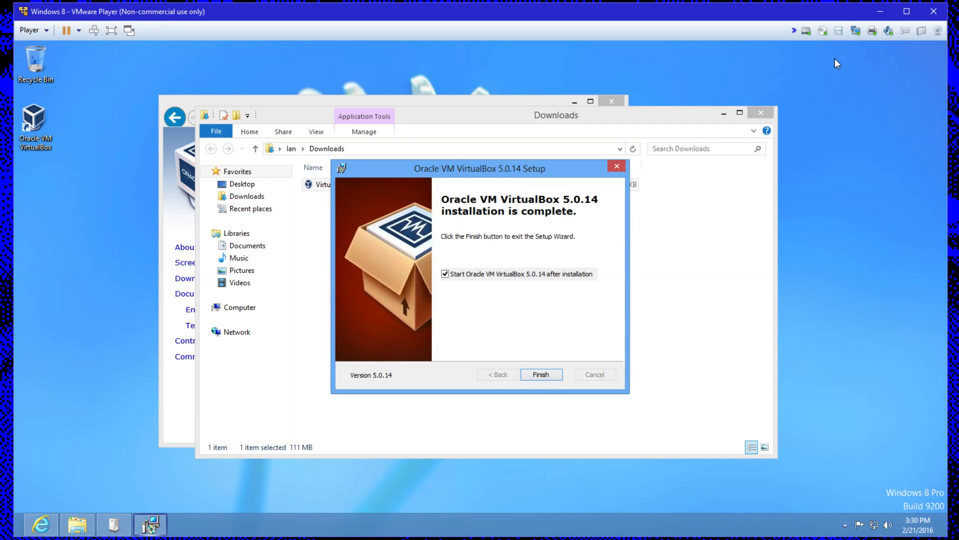
pyautogui.click(835, 58)
pyautogui.moveTo(477, 108); pyautogui.dragTo(611, 140)
pyautogui.click(671, 251)
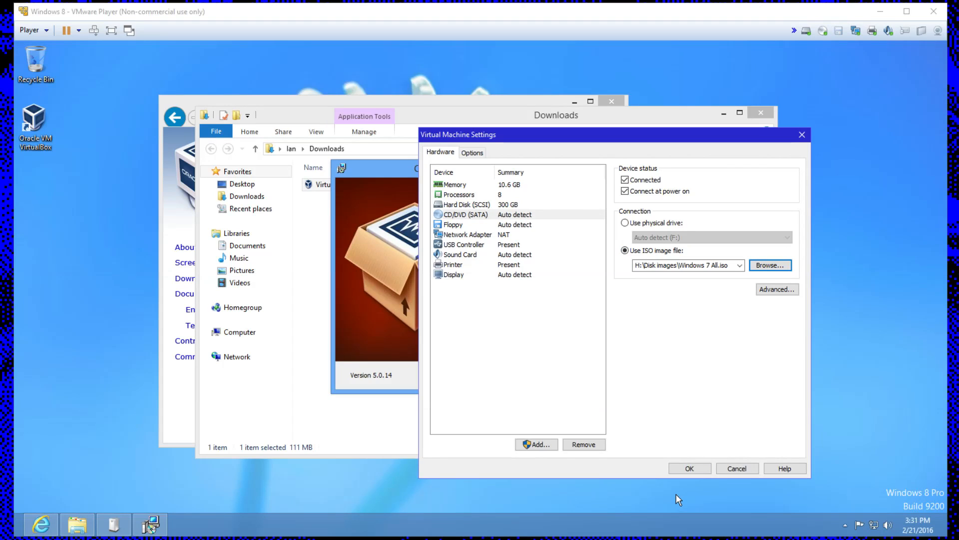
pyautogui.click(687, 469)
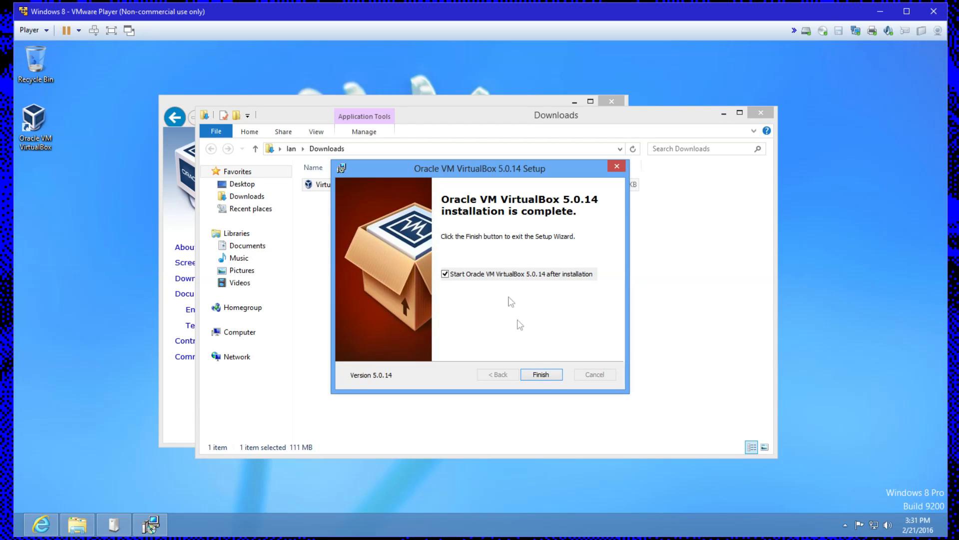
# Finish the VirtualBox setup so the program starts, and open a Computer window with the DVD drive (D:) selected.
pyautogui.click(546, 375)
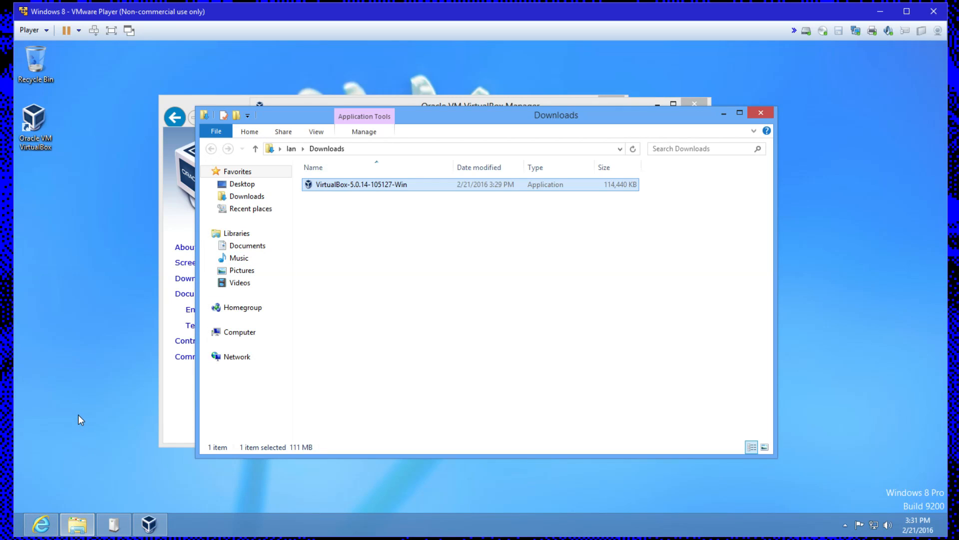
pyautogui.press('super+e')
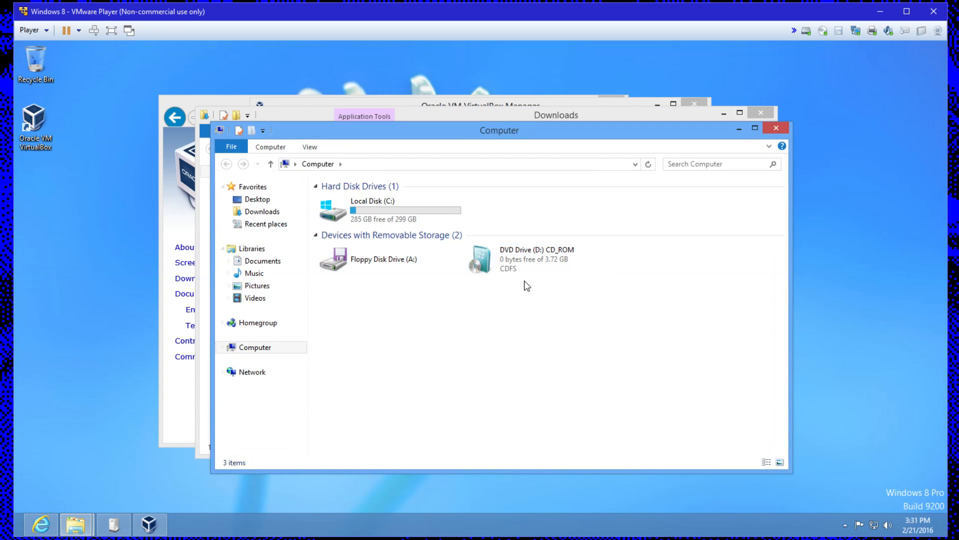
pyautogui.click(537, 259)
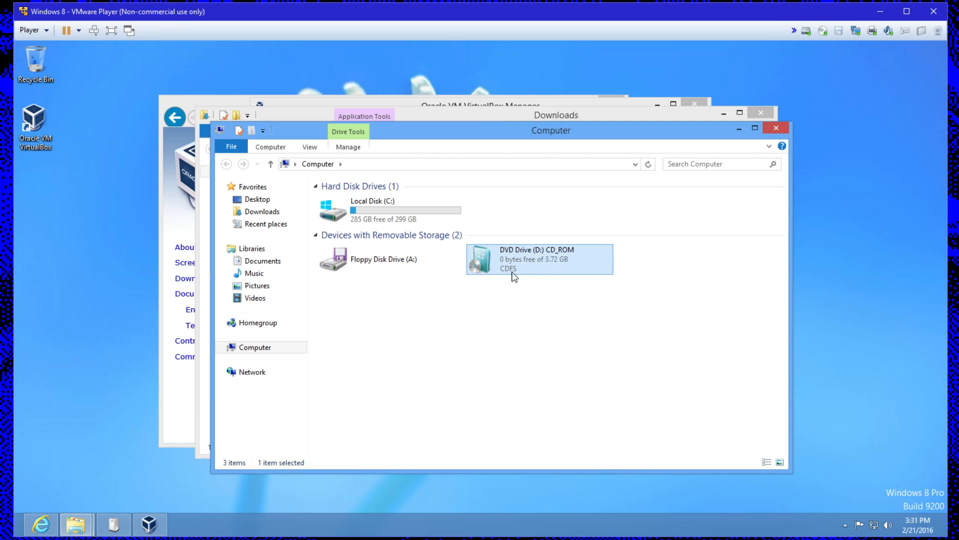
# Move the Computer and Downloads windows apart, and bring Oracle VM VirtualBox Manager in front of them.
pyautogui.moveTo(552, 140); pyautogui.dragTo(703, 160)
pyautogui.click(447, 122)
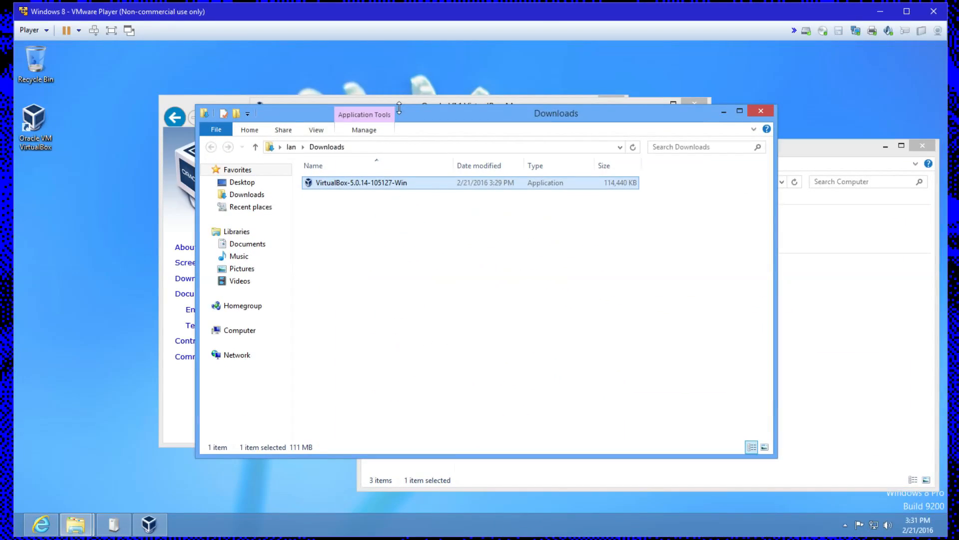
pyautogui.moveTo(445, 122); pyautogui.dragTo(290, 154)
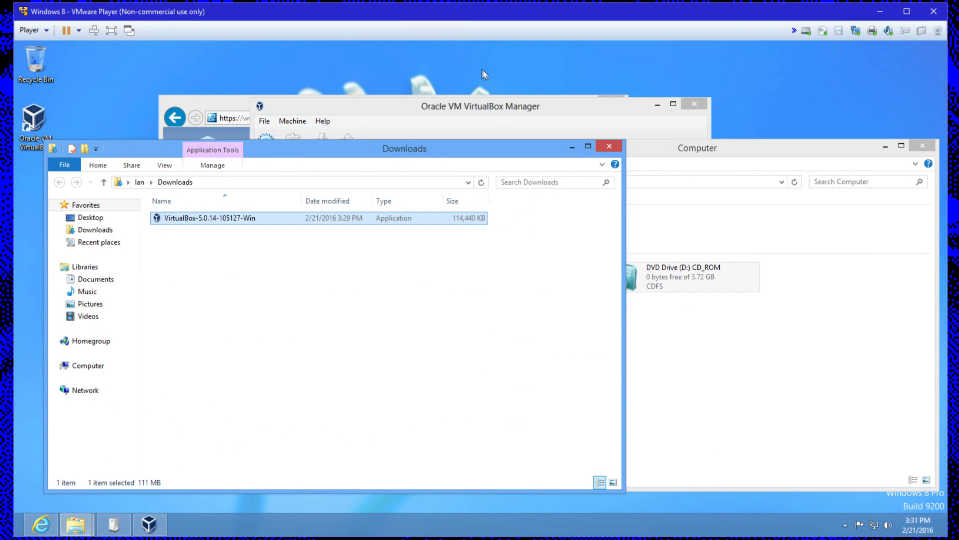
pyautogui.click(473, 103)
pyautogui.moveTo(540, 108); pyautogui.dragTo(470, 126)
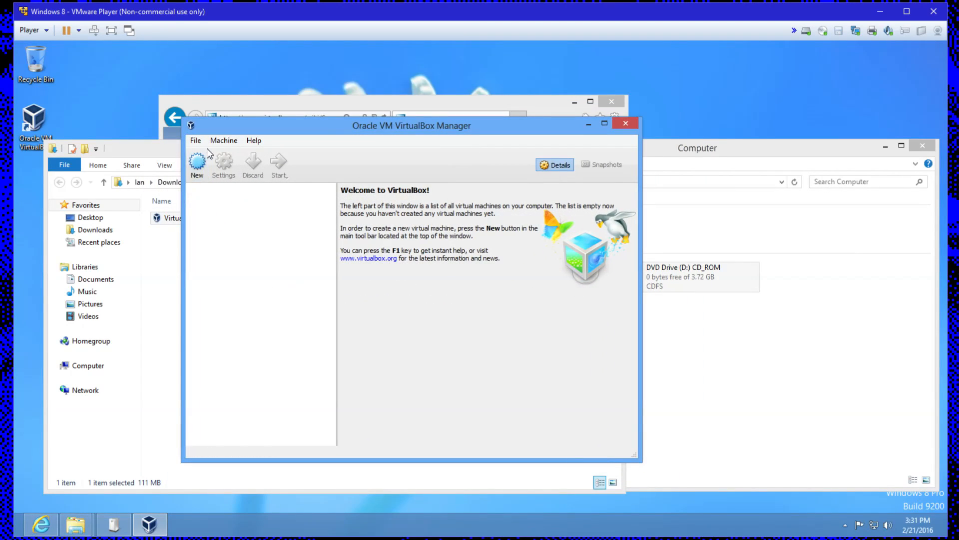
# Start a new VirtualBox virtual machine named wIN SEVN with type Microsoft Windows and version Windows 7 (32-bit), and continue to the memory size.
pyautogui.click(198, 164)
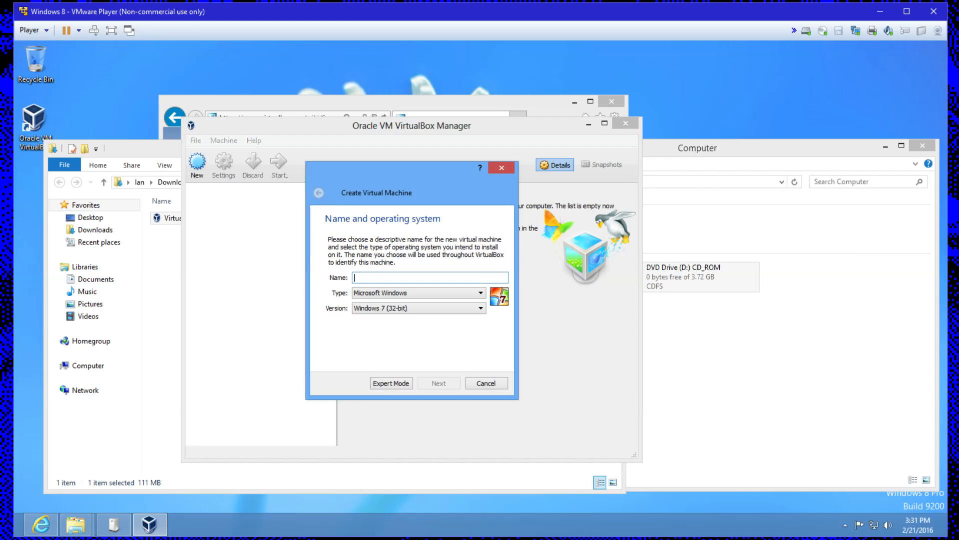
pyautogui.click(449, 307)
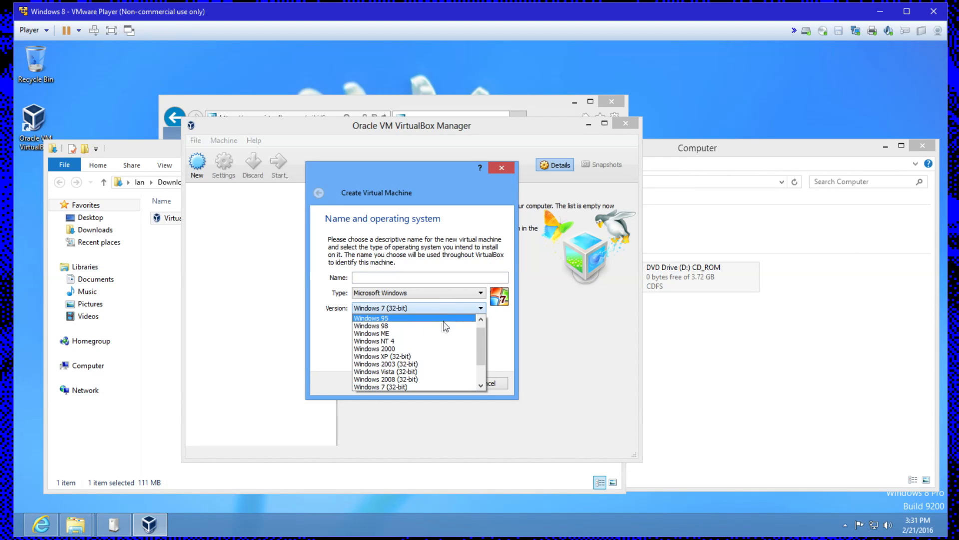
pyautogui.scroll(-1, 449, 380)
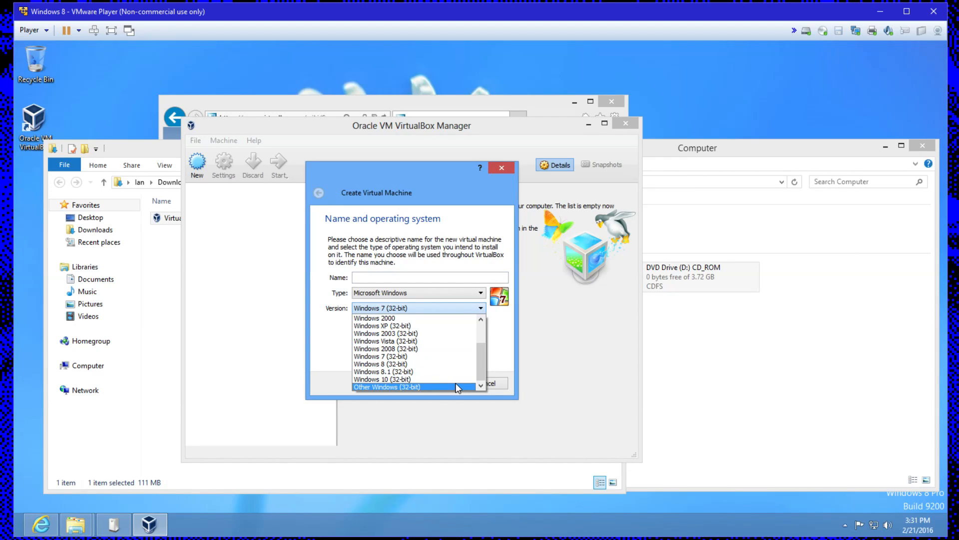
pyautogui.scroll(2, 462, 357)
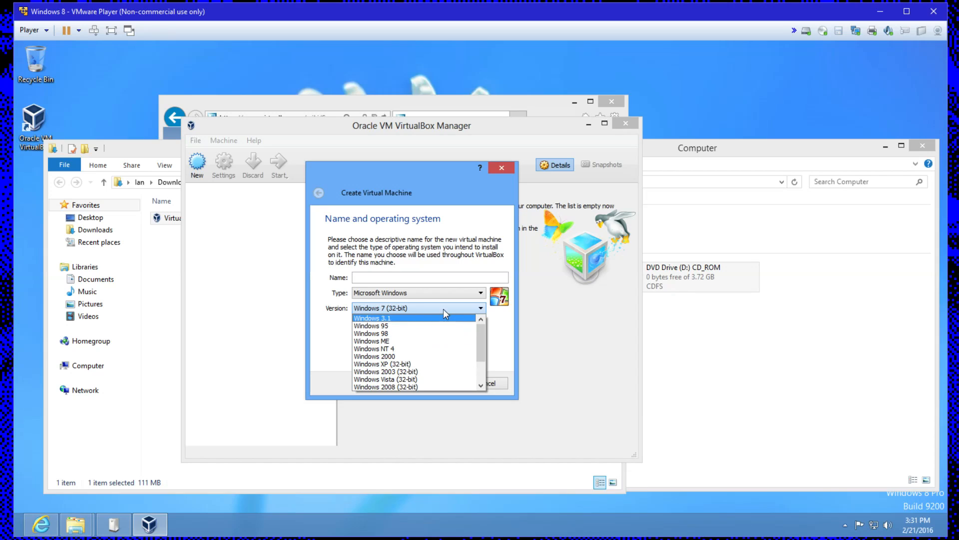
pyautogui.scroll(-2, 449, 345)
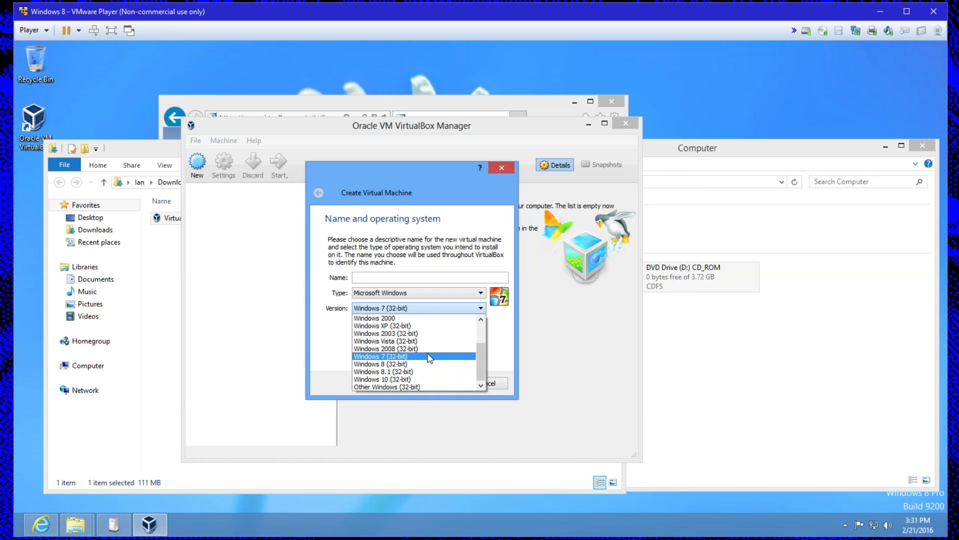
pyautogui.click(427, 357)
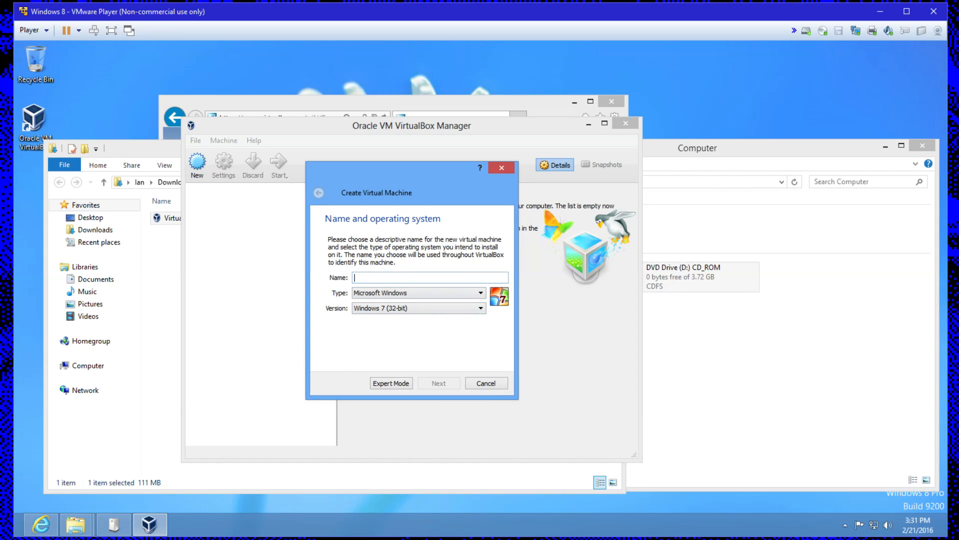
pyautogui.write('wIN SEVN')
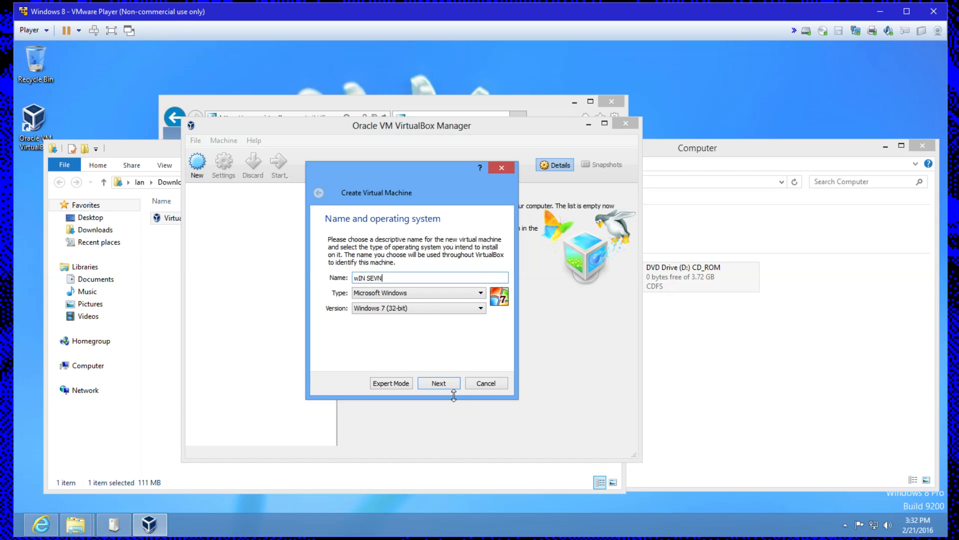
pyautogui.click(441, 383)
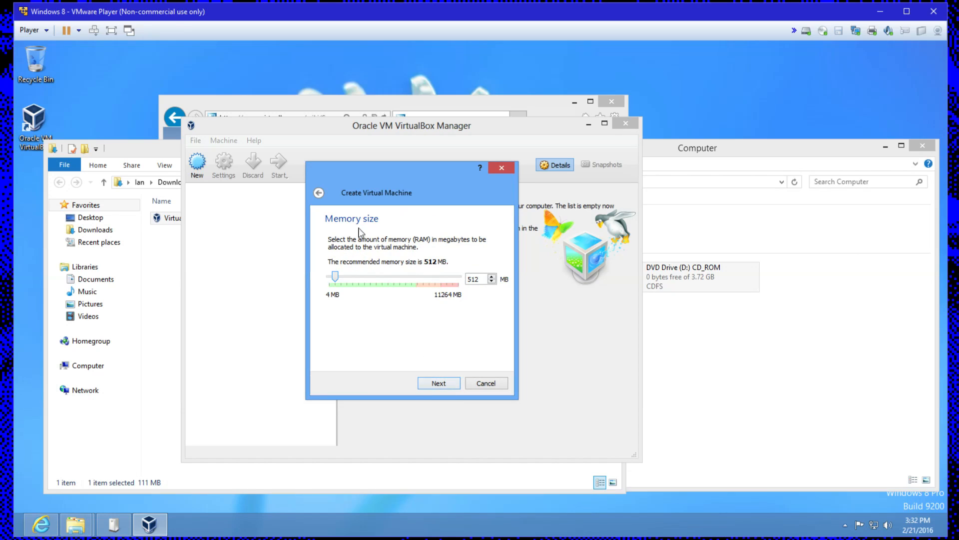
# Raise the new virtual machine's memory to 7424 MB, and check the system's memory usage in Task Manager's performance view.
pyautogui.moveTo(336, 275); pyautogui.dragTo(415, 278)
pyautogui.hotkey('ctrl', 'shift', 'Escape')
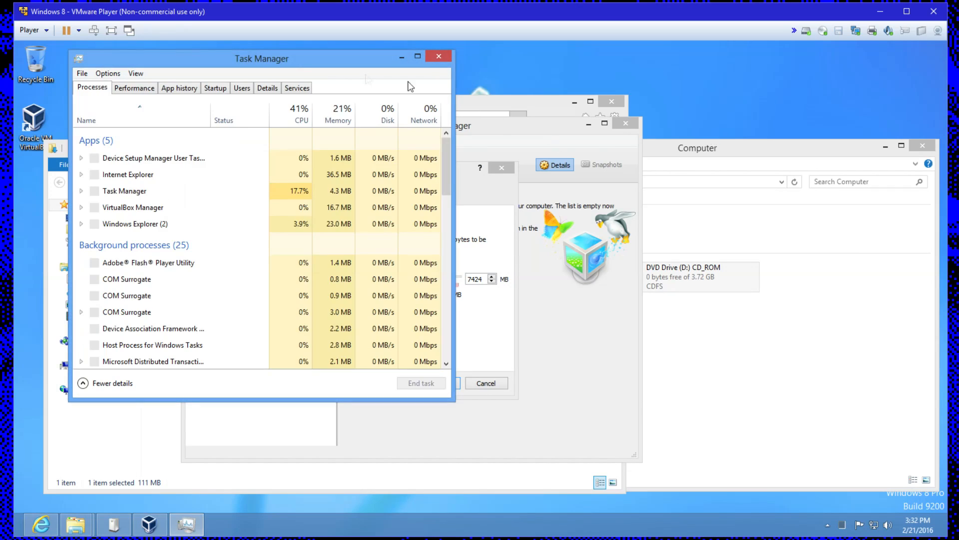
pyautogui.click(179, 88)
pyautogui.click(150, 90)
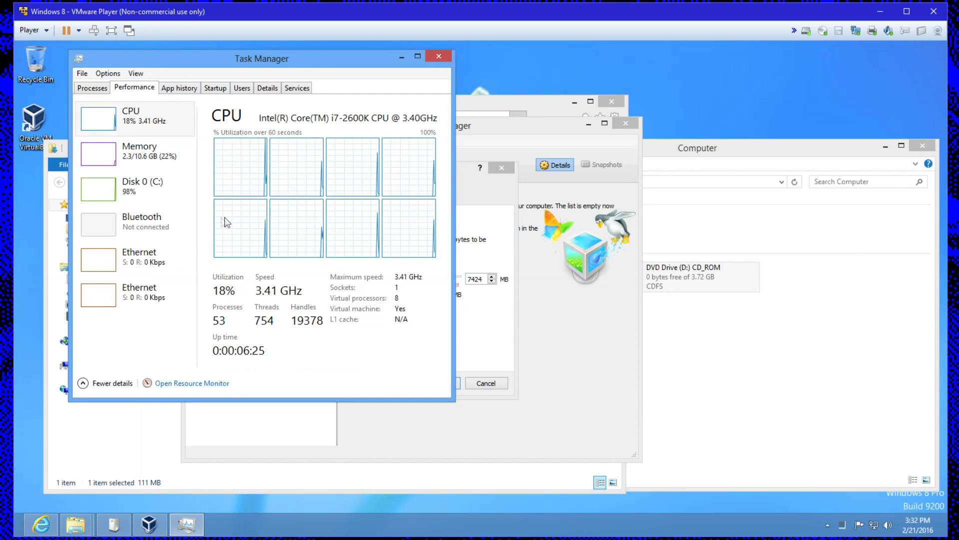
pyautogui.click(118, 170)
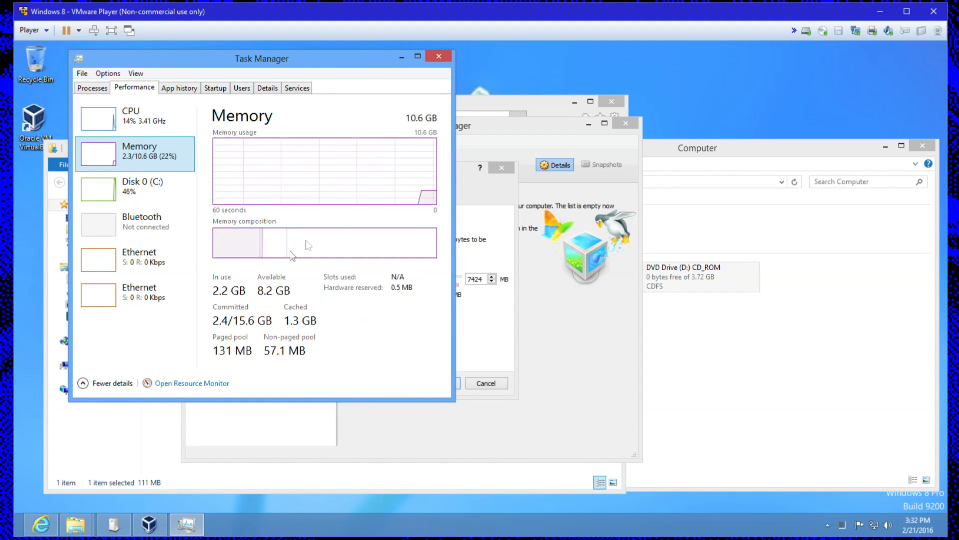
pyautogui.moveTo(257, 59); pyautogui.dragTo(385, 111)
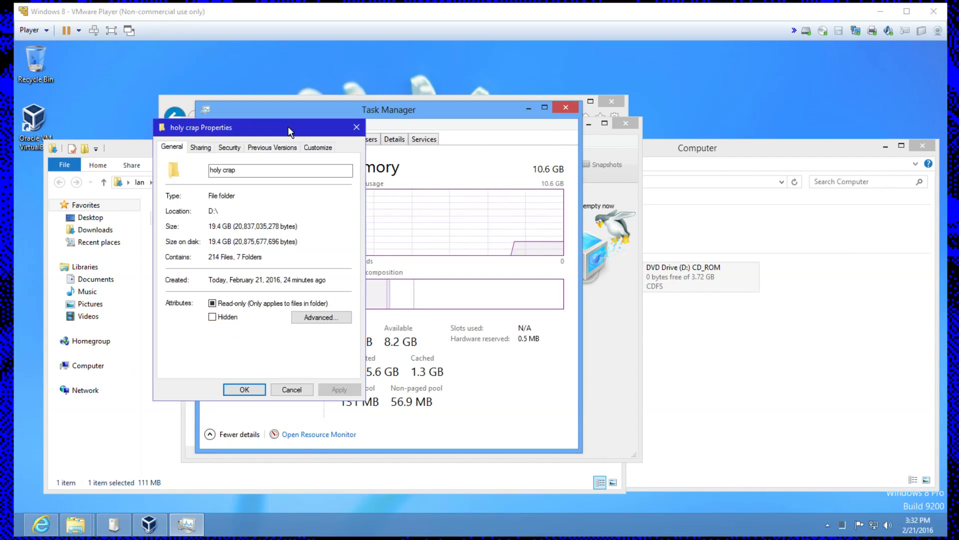
pyautogui.moveTo(288, 127); pyautogui.dragTo(29, 539)
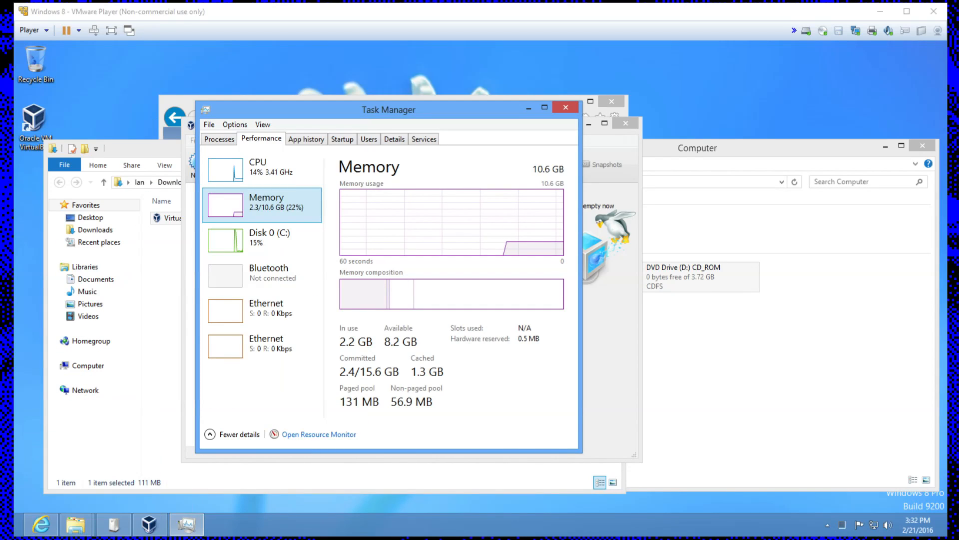
pyautogui.click(456, 110)
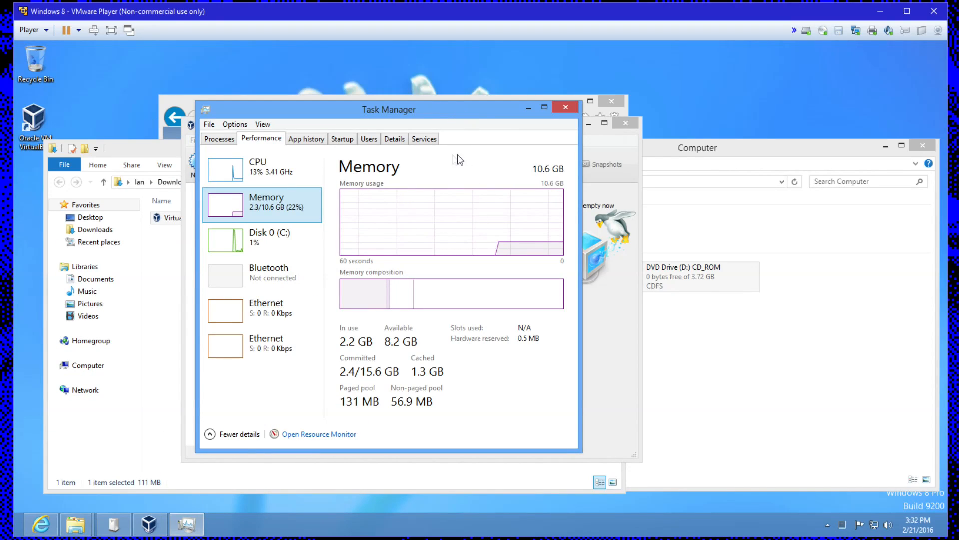
pyautogui.click(573, 106)
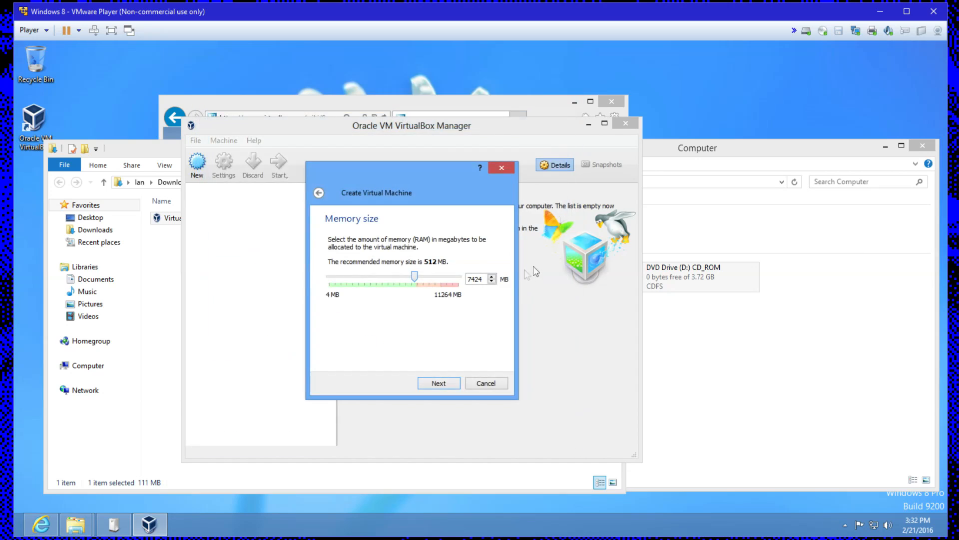
# Set the virtual machine's memory size to 8192 MB and continue to the hard disk page.
pyautogui.moveTo(414, 278); pyautogui.dragTo(422, 279)
pyautogui.click(492, 282)
pyautogui.moveTo(421, 274); pyautogui.dragTo(424, 273)
pyautogui.click(456, 384)
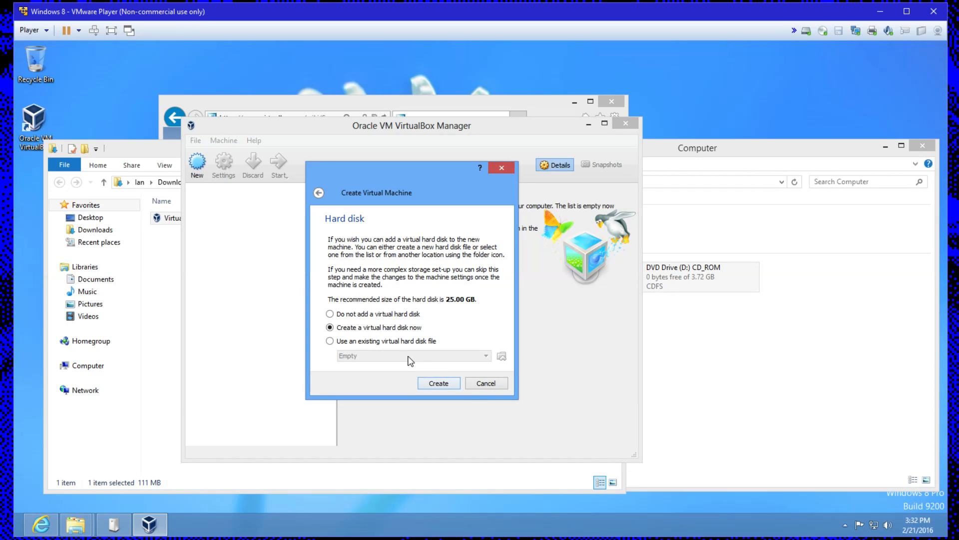
# Choose to create a virtual hard disk now, and switch its setup to expert mode with the file size ready for editing.
pyautogui.click(442, 386)
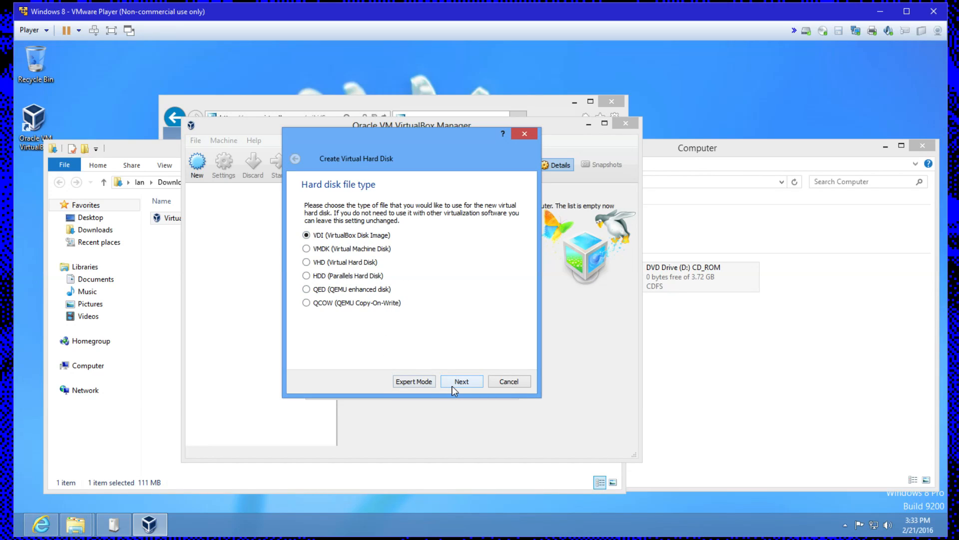
pyautogui.click(410, 383)
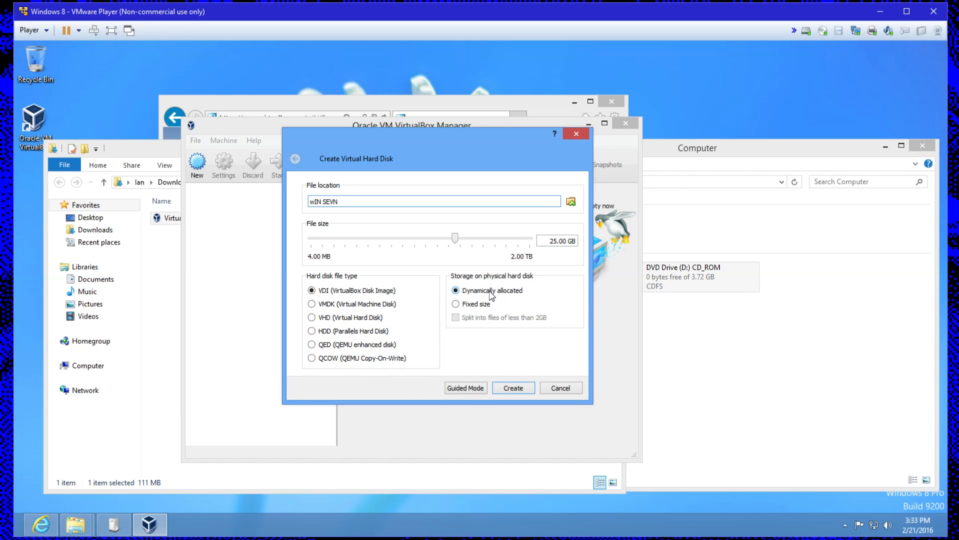
pyautogui.moveTo(549, 241); pyautogui.dragTo(586, 239)
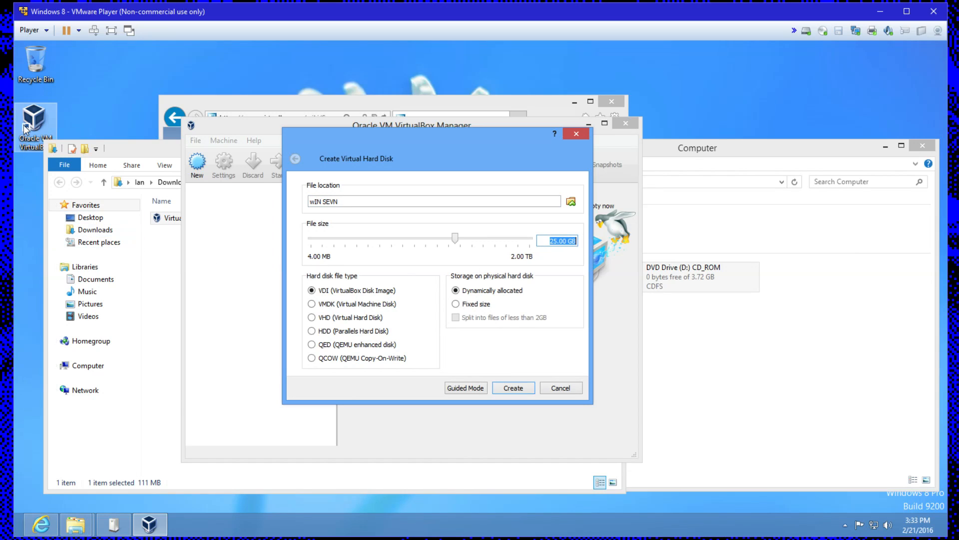
# Check the capacity and free space of Local Disk (C:) in its properties, and close the Computer window.
pyautogui.press('super+e')
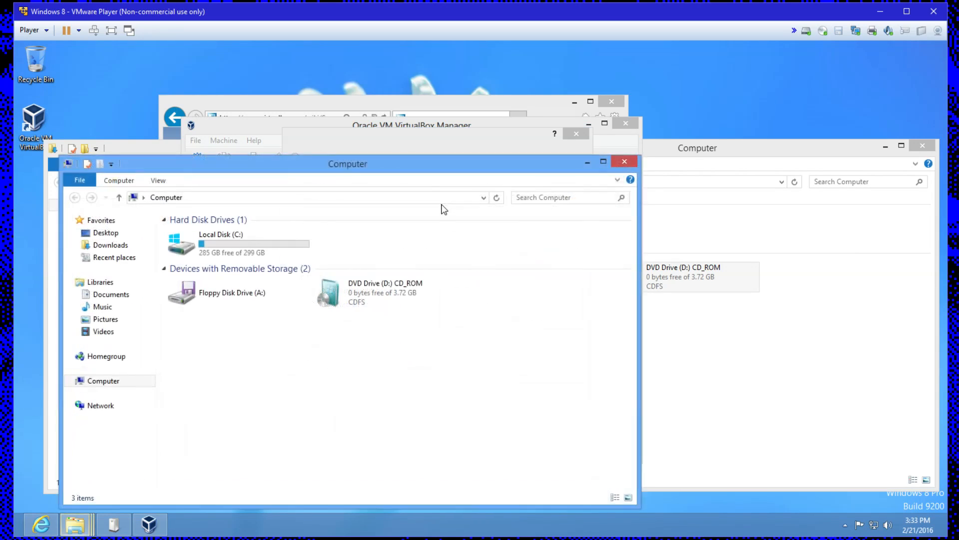
pyautogui.click(210, 246)
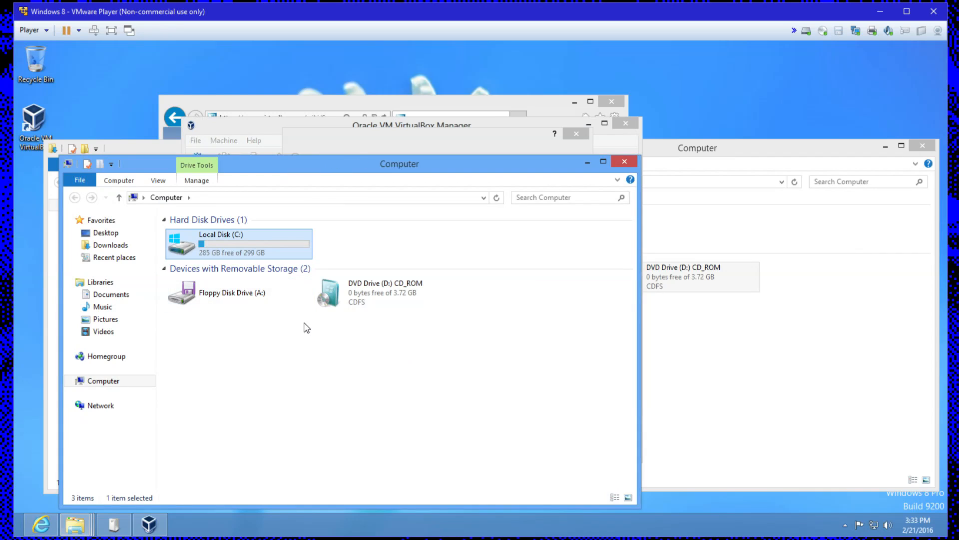
pyautogui.click(633, 163)
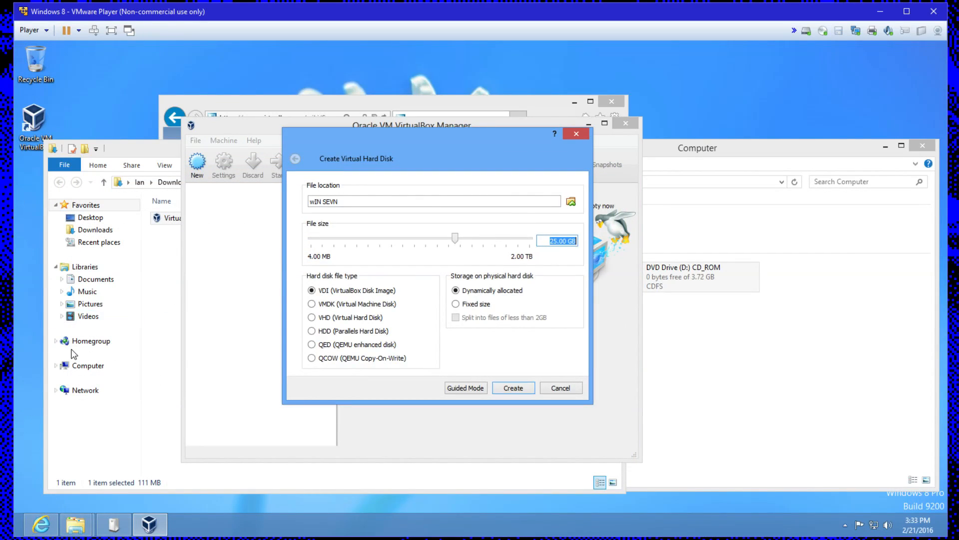
pyautogui.press('super+e')
pyautogui.click(240, 143)
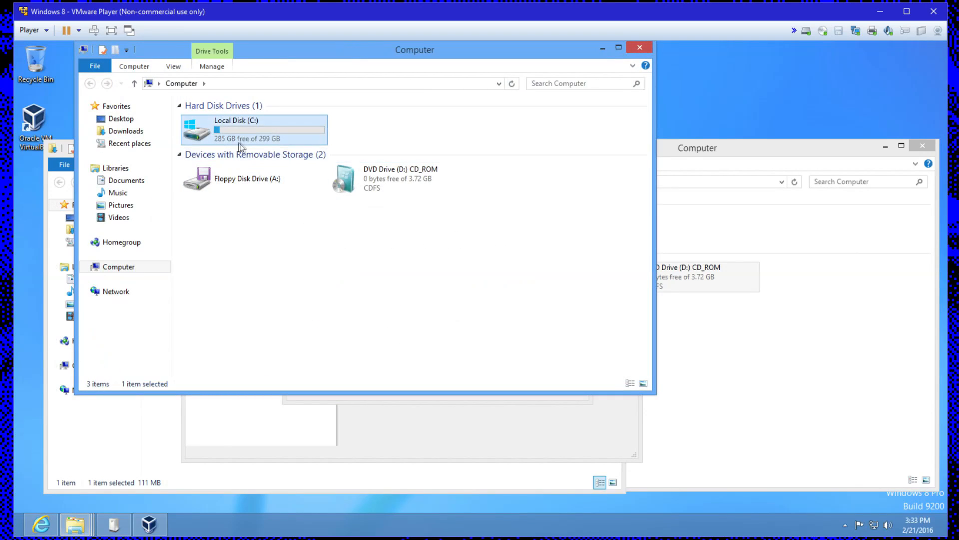
pyautogui.rightClick(204, 136)
pyautogui.click(269, 281)
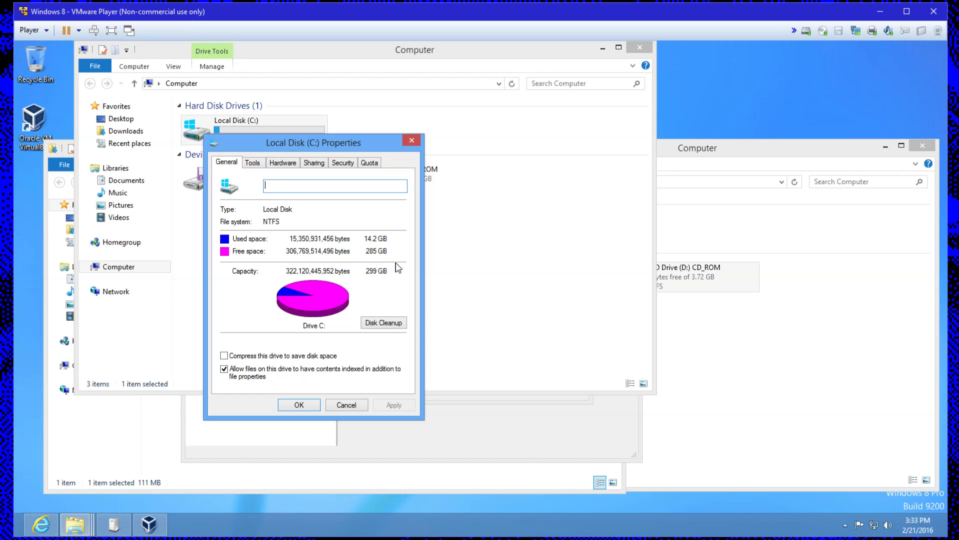
pyautogui.click(411, 140)
pyautogui.moveTo(499, 42); pyautogui.dragTo(517, 94)
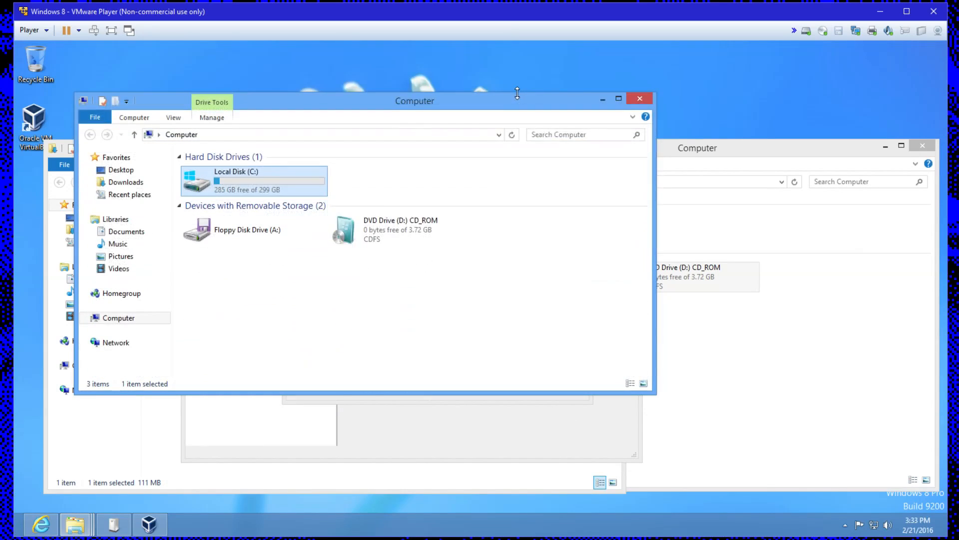
pyautogui.click(640, 99)
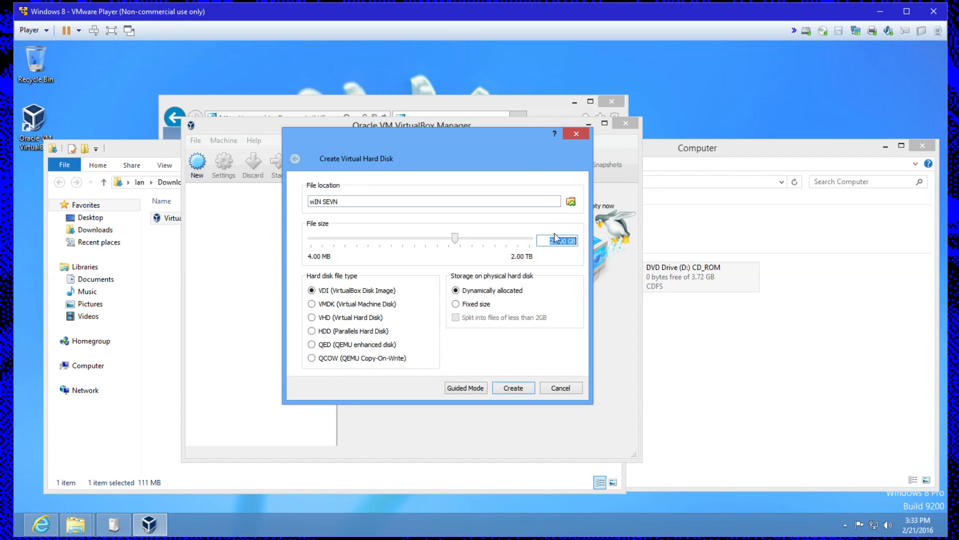
# Set the virtual hard disk's file size to 250 GB and create it as a dynamically allocated VDI named wIN SEVN.
pyautogui.write('10')
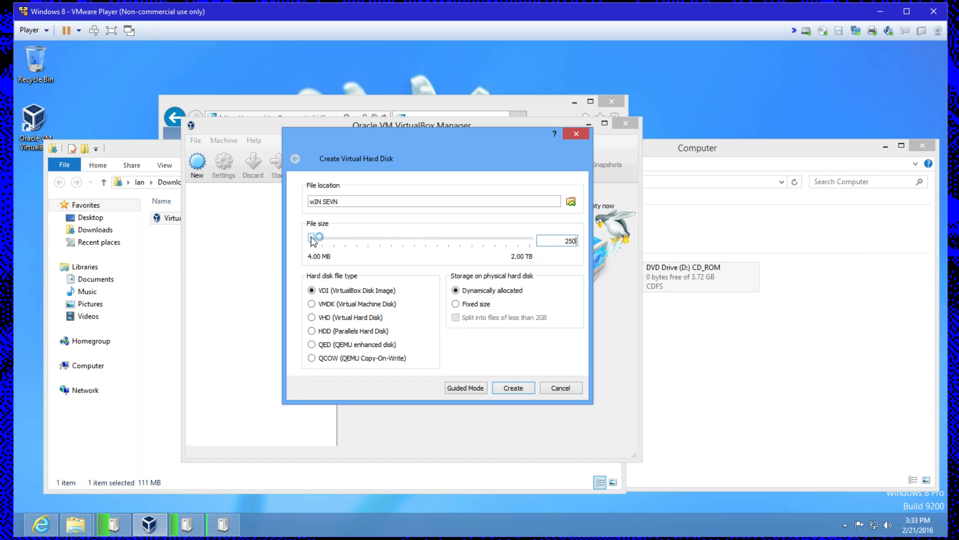
pyautogui.click(226, 528)
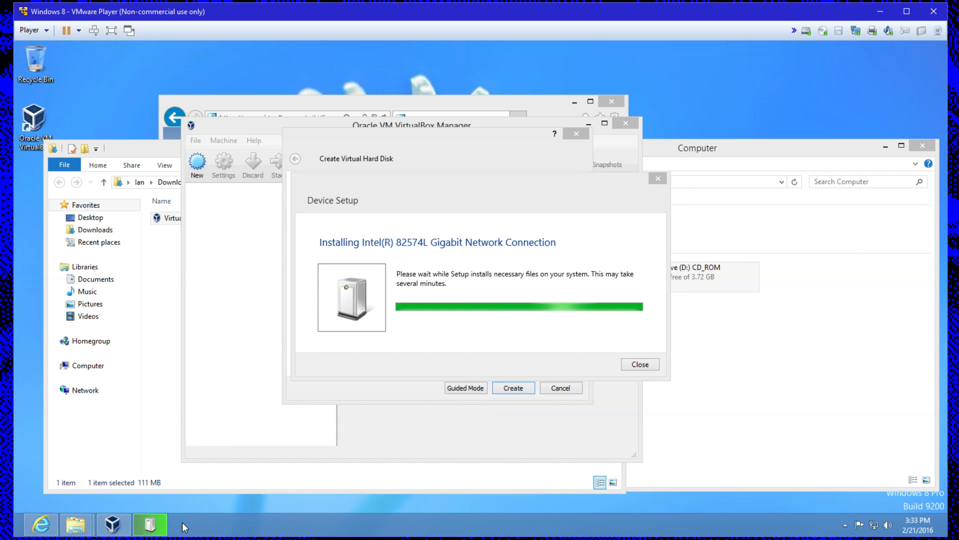
pyautogui.moveTo(500, 163); pyautogui.dragTo(530, 178)
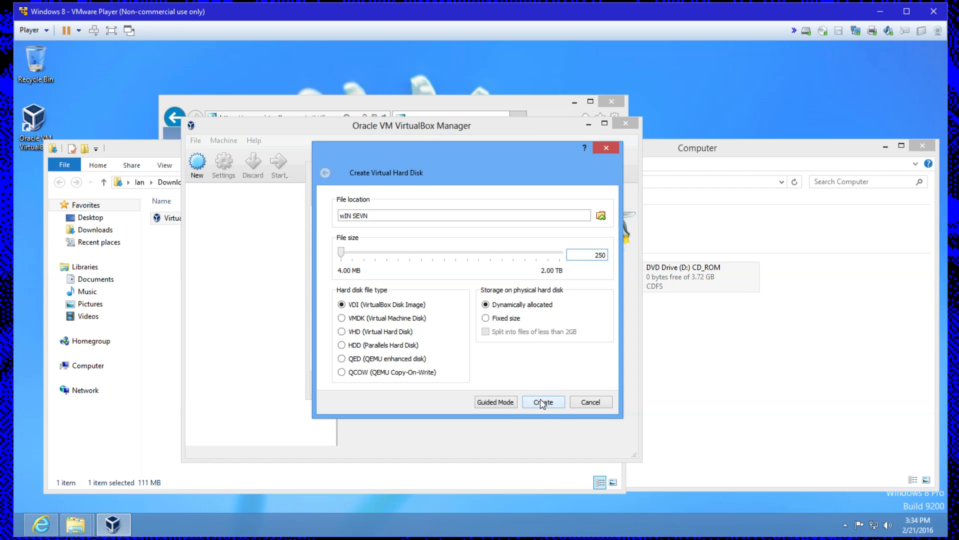
pyautogui.click(592, 255)
pyautogui.write('GB')
pyautogui.click(544, 403)
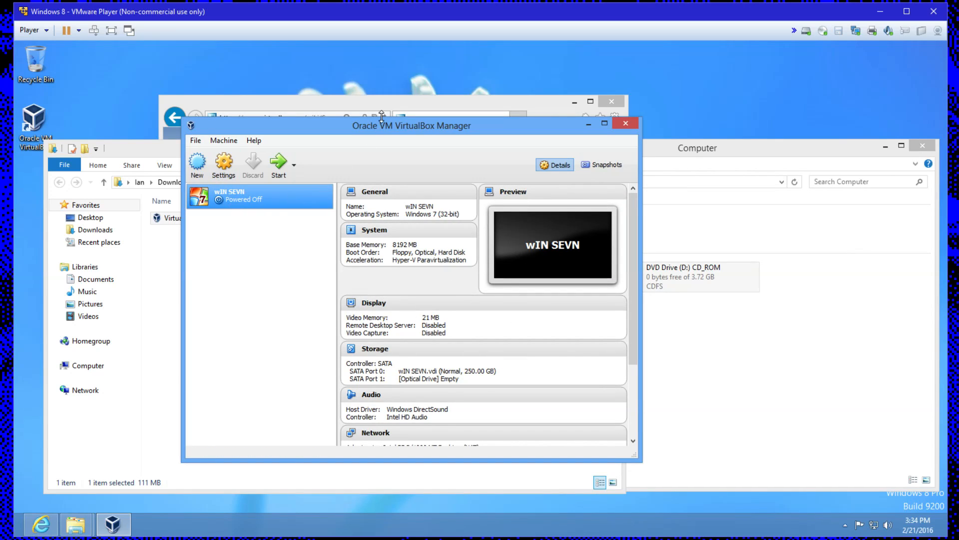
# Attach Host Drive 'D:' to the optical drive of the wIN SEVN virtual machine in its storage settings.
pyautogui.moveTo(378, 133); pyautogui.dragTo(399, 124)
pyautogui.rightClick(275, 180)
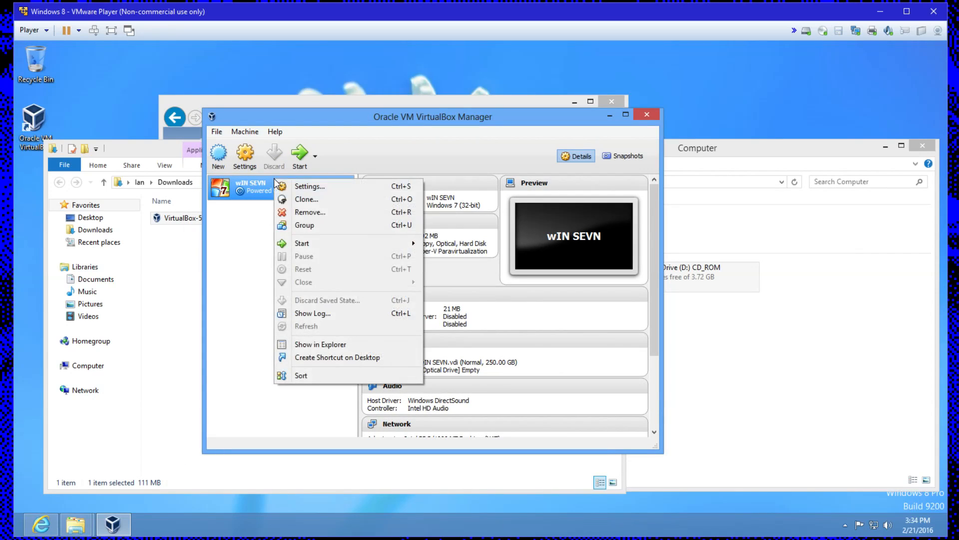
pyautogui.click(356, 188)
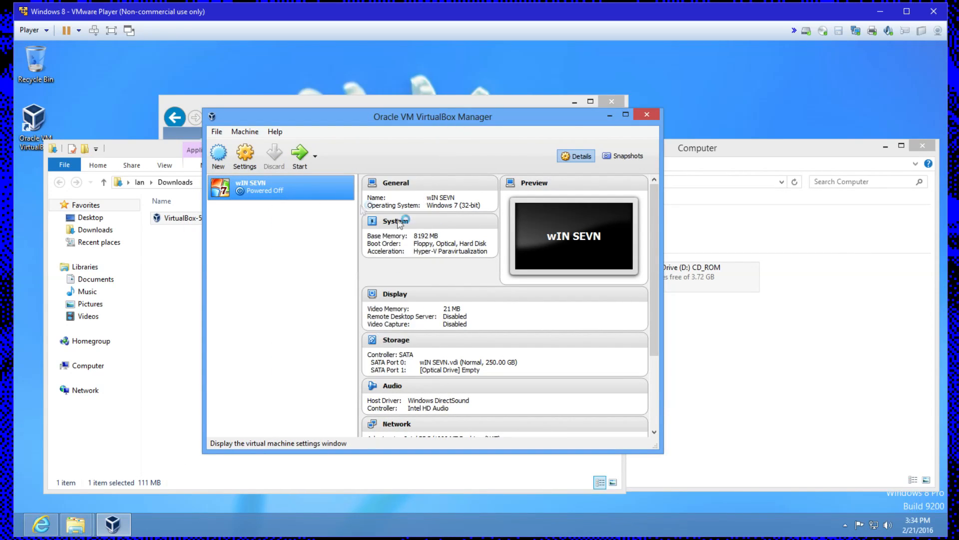
pyautogui.click(279, 189)
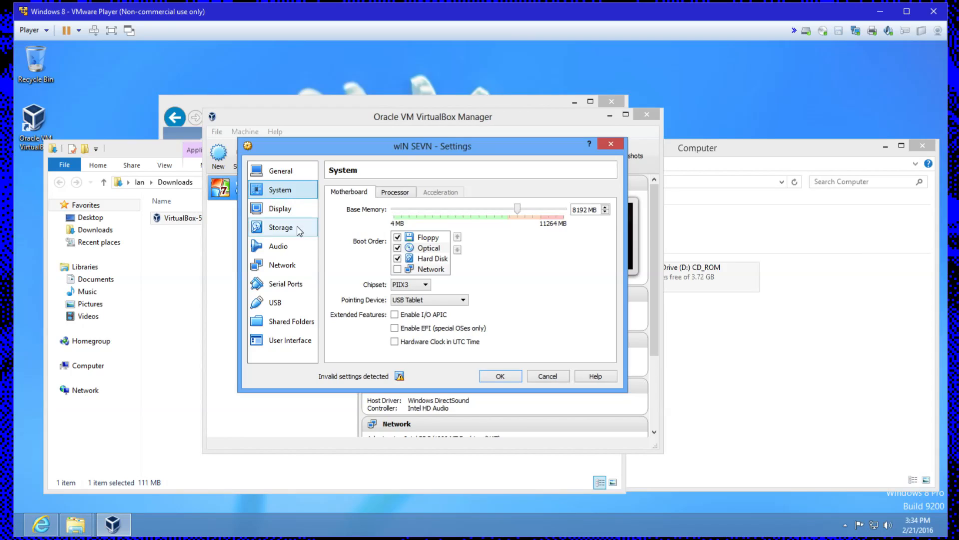
pyautogui.click(281, 227)
pyautogui.click(369, 233)
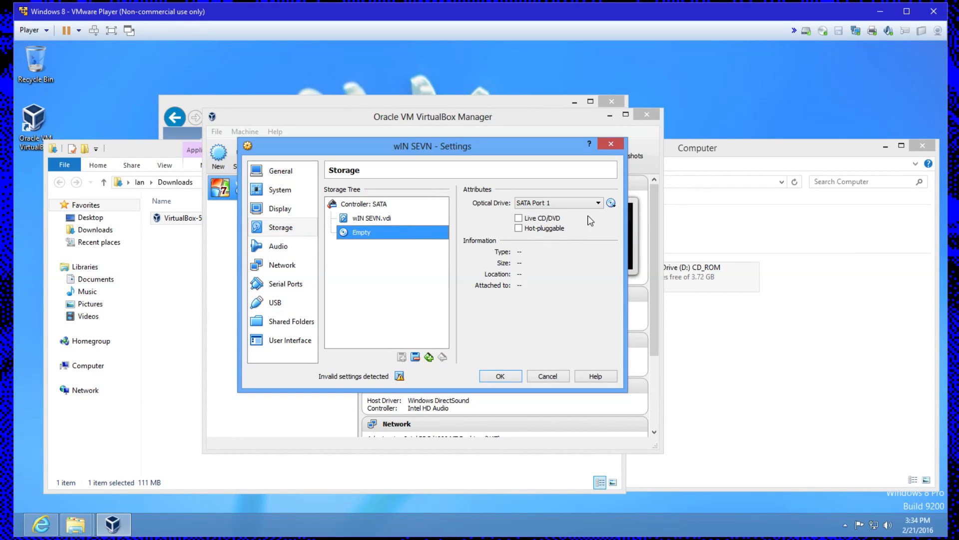
pyautogui.click(610, 203)
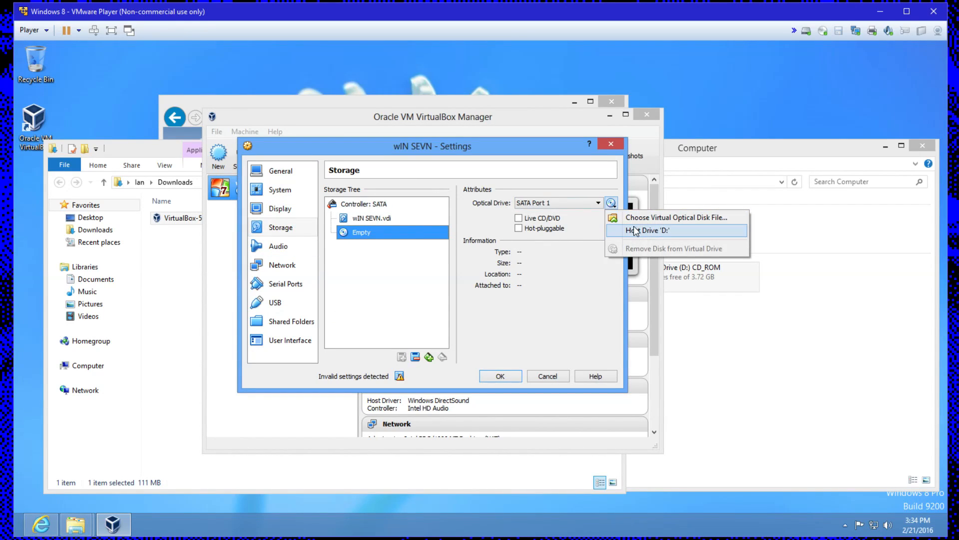
pyautogui.click(649, 230)
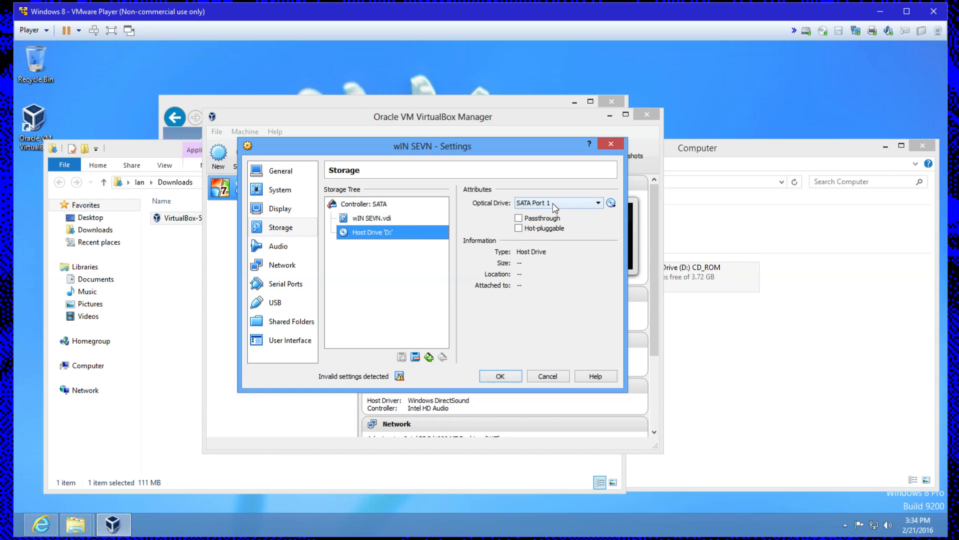
pyautogui.click(500, 376)
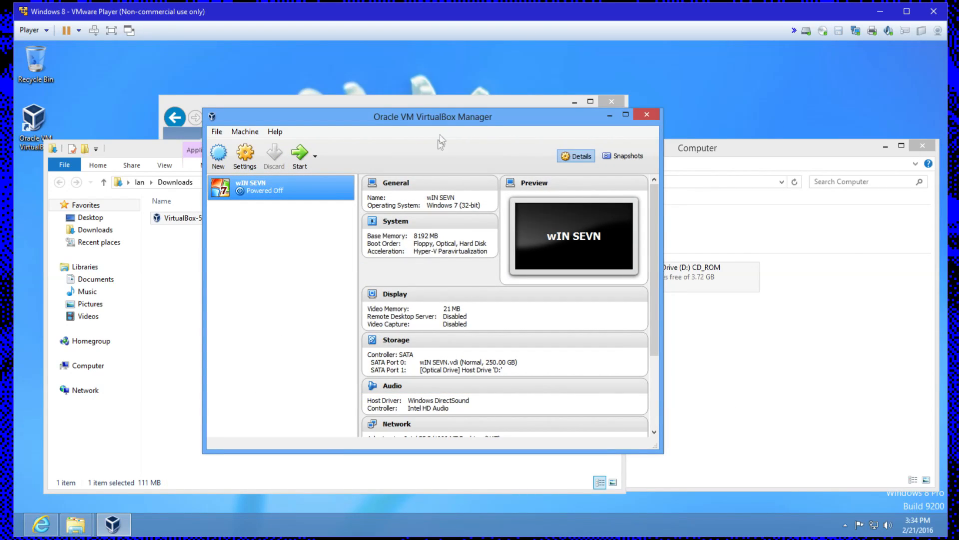
# Try to start the wIN SEVN virtual machine, and read the details of the session error.
pyautogui.click(300, 158)
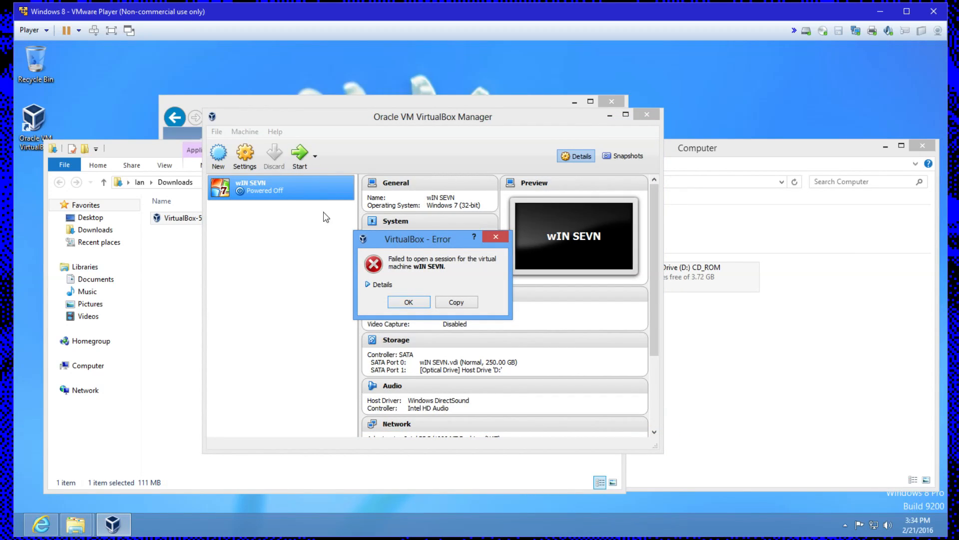
pyautogui.click(367, 285)
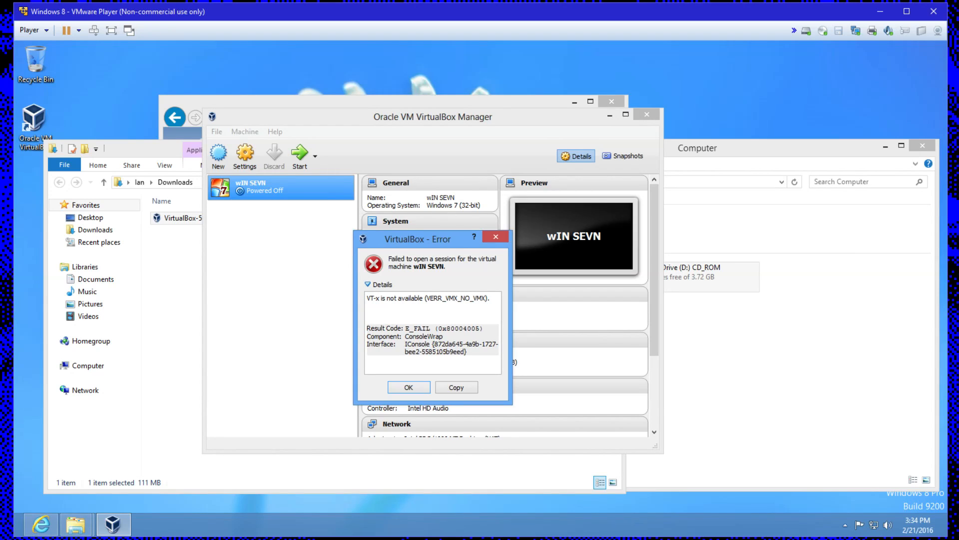
pyautogui.click(409, 387)
# Open the settings of the wIN SEVN virtual machine and examine its system and display options.
pyautogui.rightClick(250, 195)
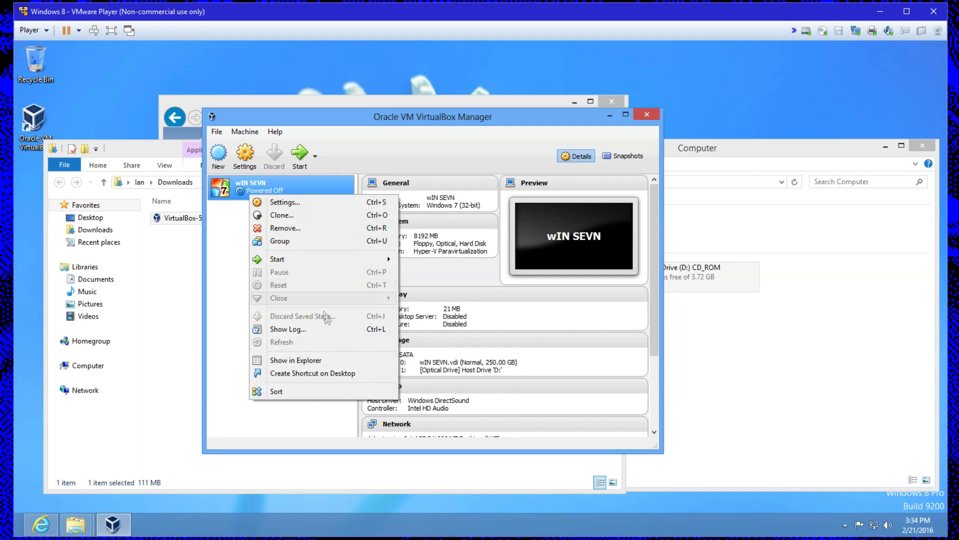
pyautogui.click(295, 203)
pyautogui.click(280, 190)
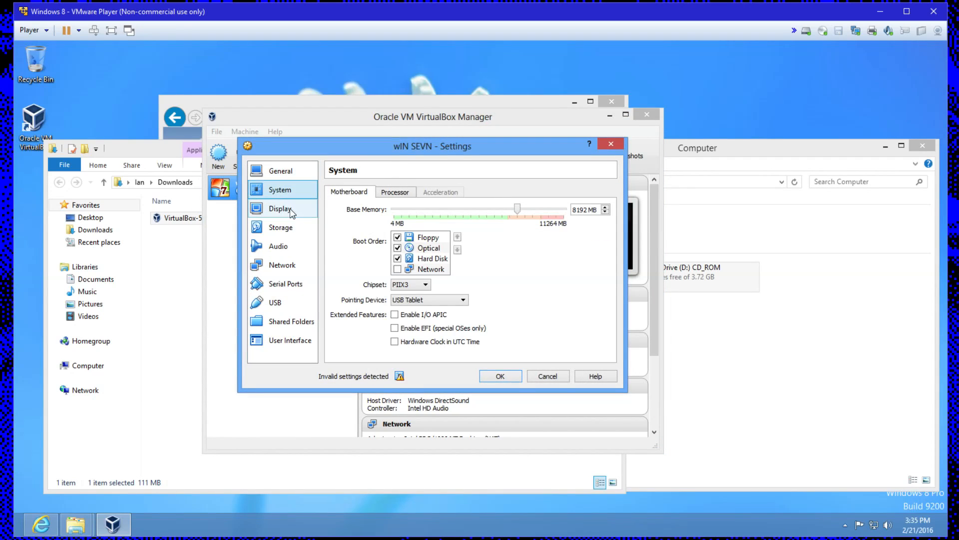
pyautogui.click(281, 209)
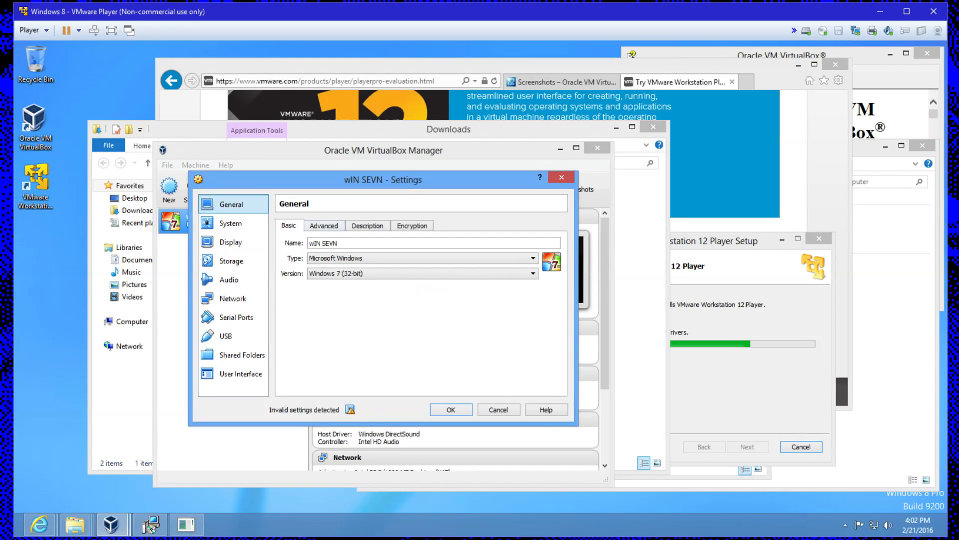
pyautogui.click(260, 223)
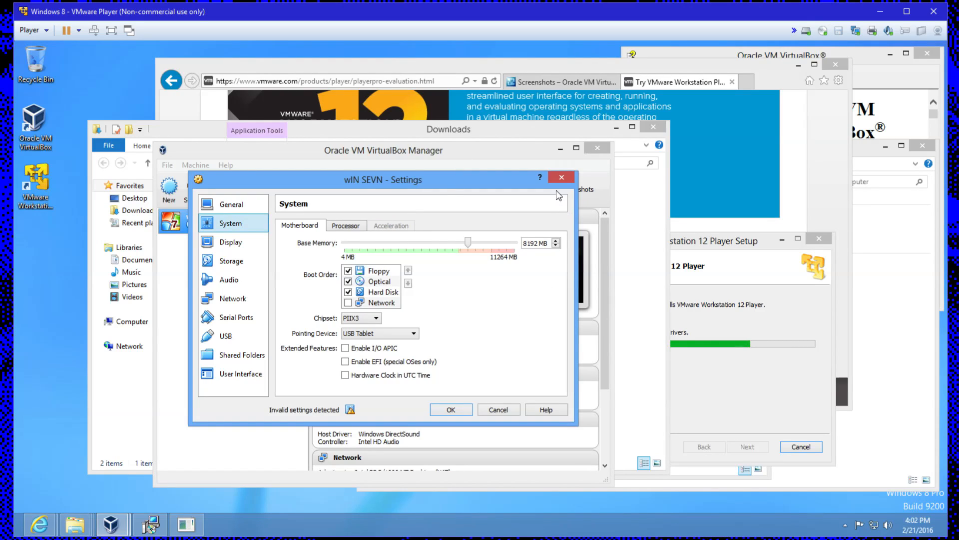
# Close the wIN SEVN settings and the VirtualBox Manager, and bring the VMware Workstation 12 Player Setup window into clear view.
pyautogui.click(562, 177)
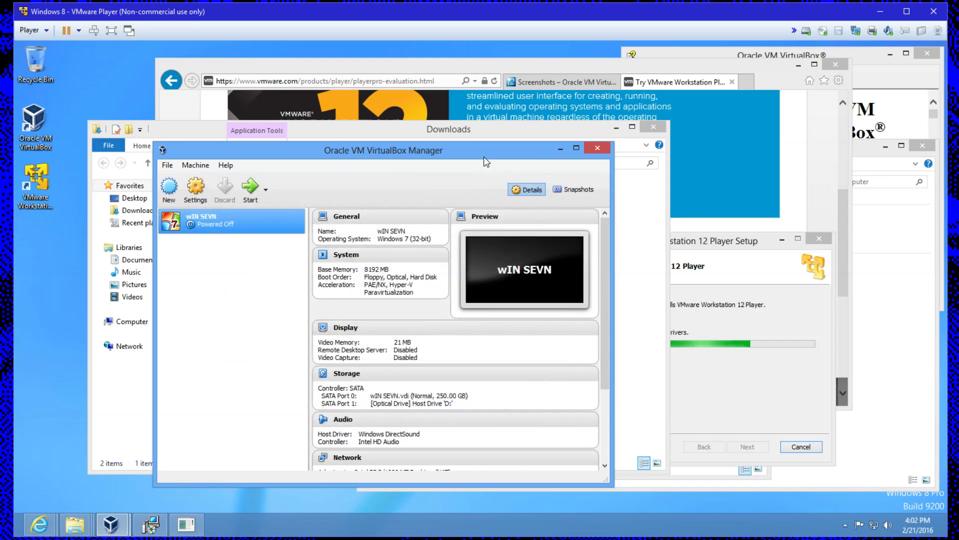
pyautogui.moveTo(484, 161); pyautogui.dragTo(461, 165)
pyautogui.click(572, 152)
pyautogui.moveTo(460, 133); pyautogui.dragTo(432, 121)
pyautogui.moveTo(667, 241); pyautogui.dragTo(359, 235)
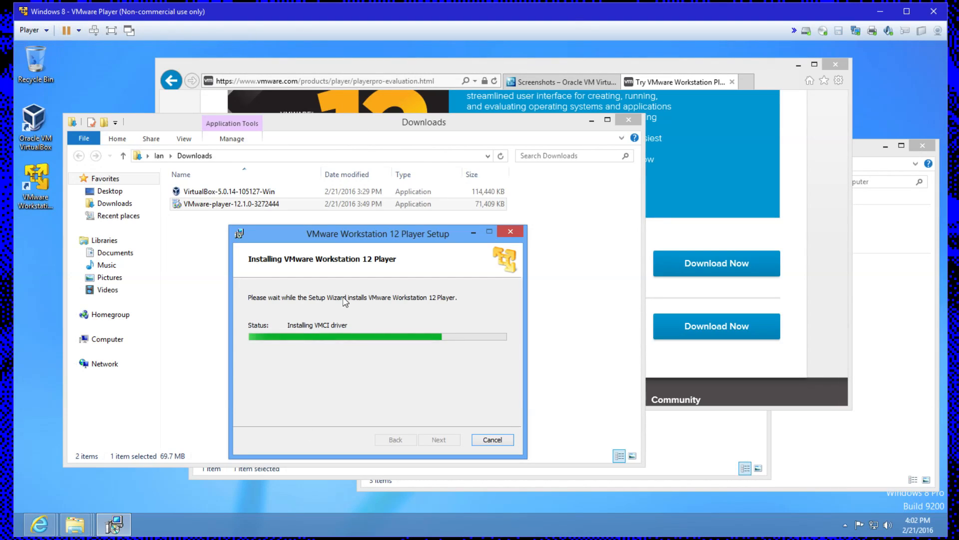
pyautogui.moveTo(389, 232); pyautogui.dragTo(551, 229)
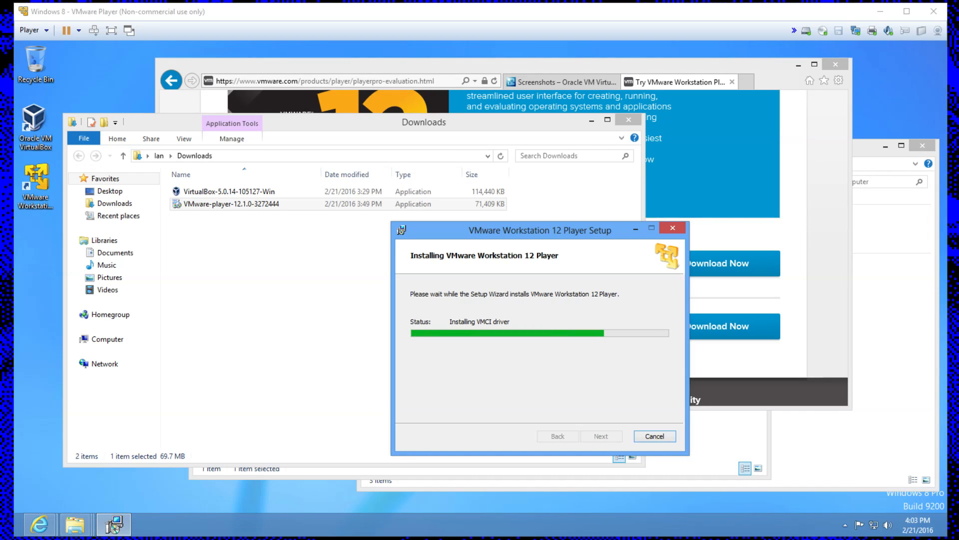
# Close the holy crap folder properties, the Downloads and VirtualBox VMs folder windows, and all Internet Explorer tabs.
pyautogui.moveTo(274, 302); pyautogui.dragTo(275, 212)
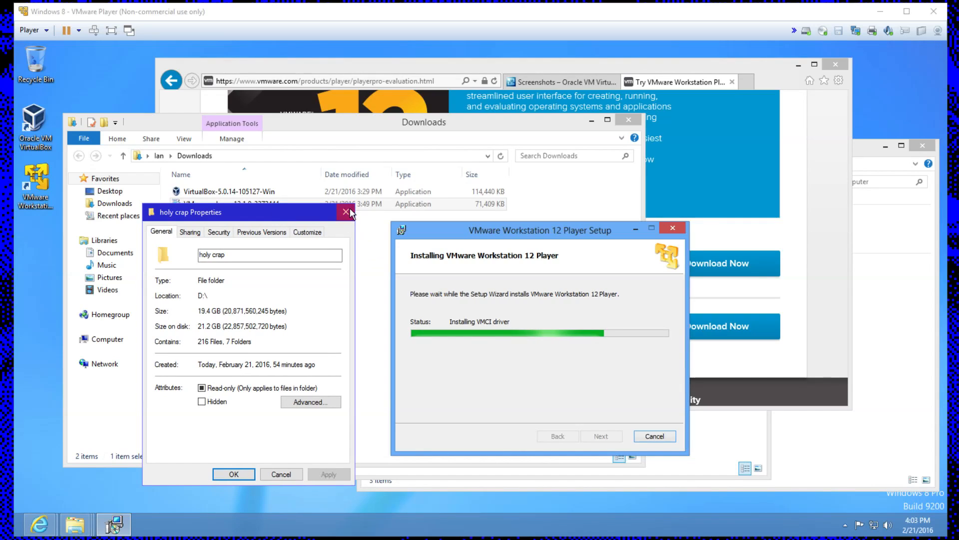
pyautogui.click(342, 212)
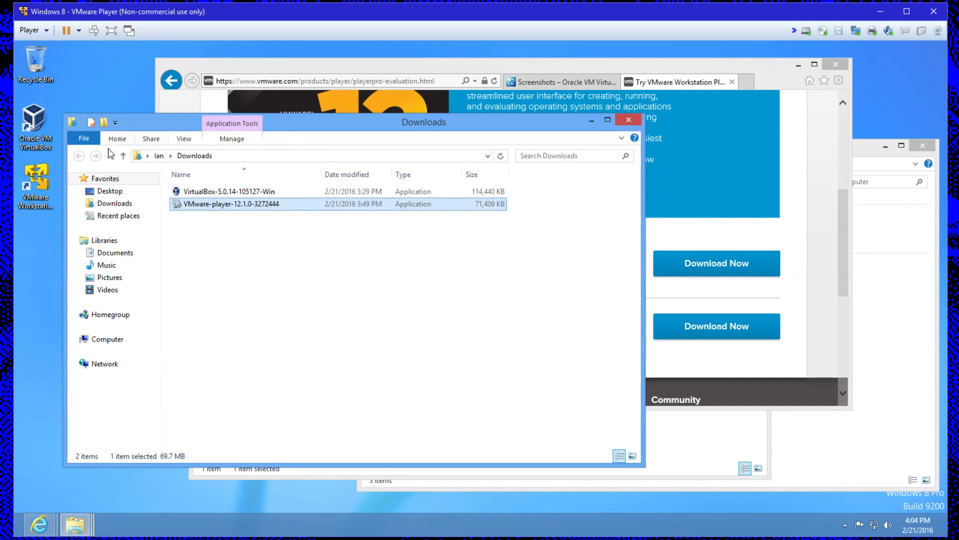
pyautogui.click(630, 120)
pyautogui.moveTo(624, 60); pyautogui.dragTo(629, 72)
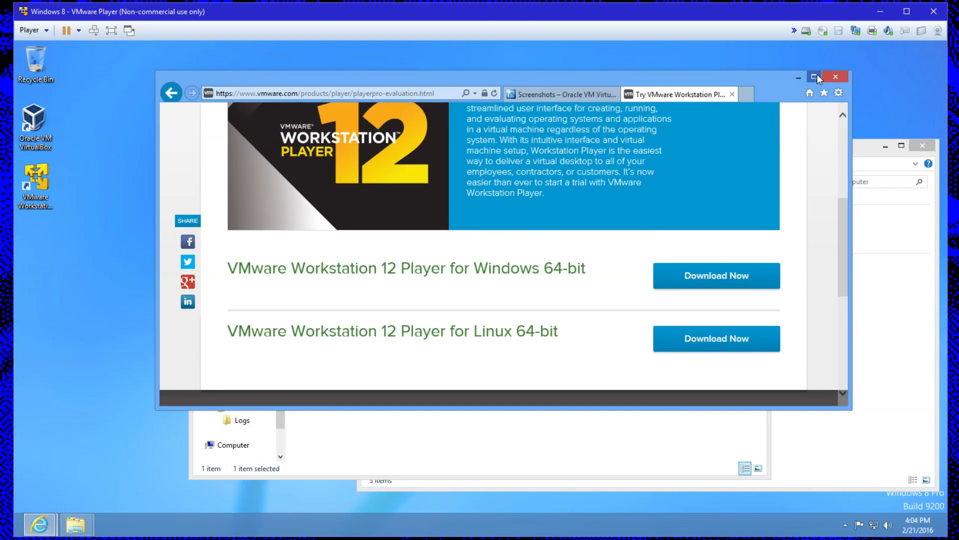
pyautogui.click(836, 77)
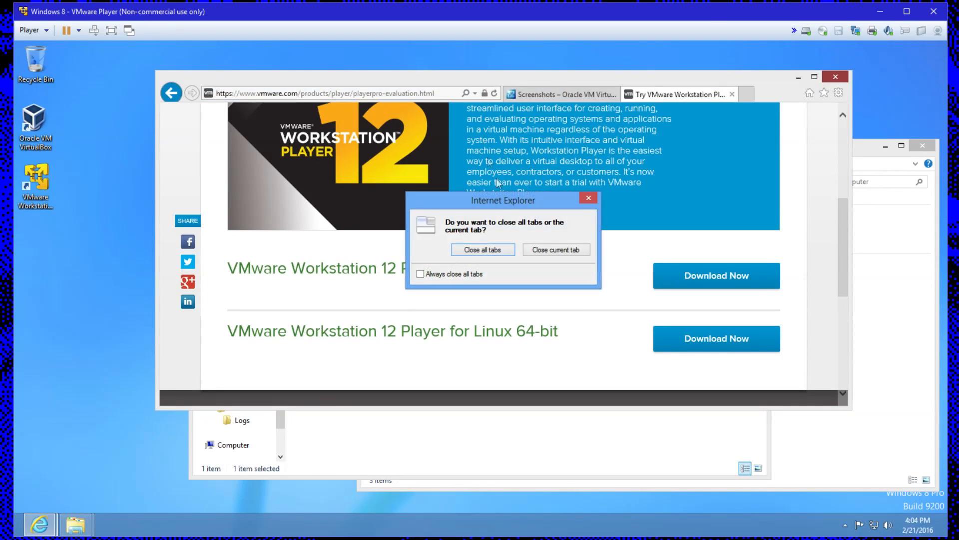
pyautogui.click(491, 249)
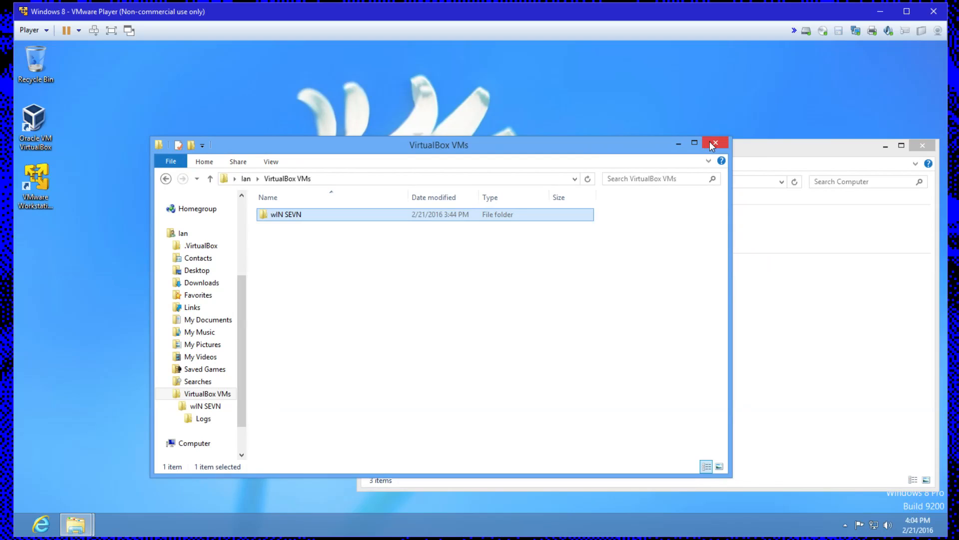
pyautogui.click(714, 144)
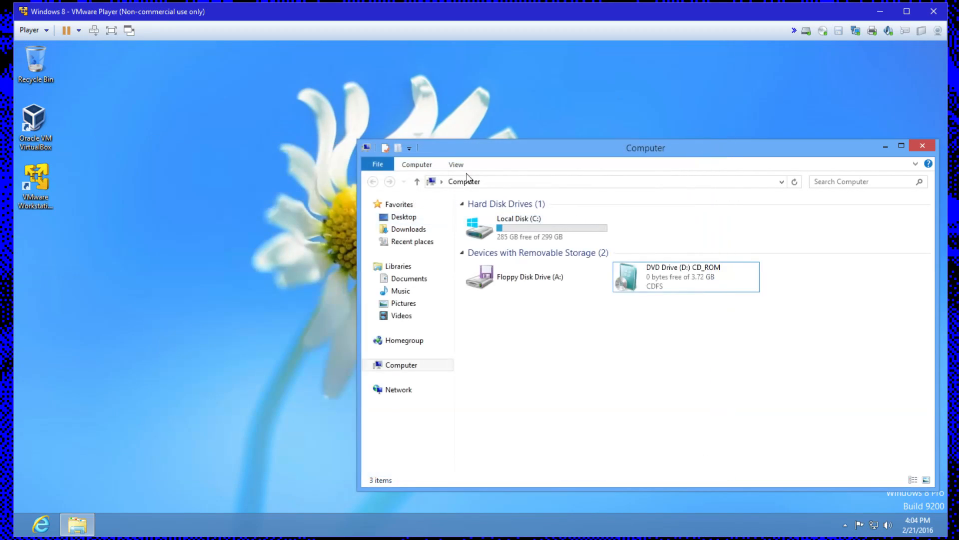
# Launch VMware Workstation 12 Player inside the Windows 8 machine and register it for free non-commercial use with an e-mail address.
pyautogui.click(312, 246)
pyautogui.click(47, 182)
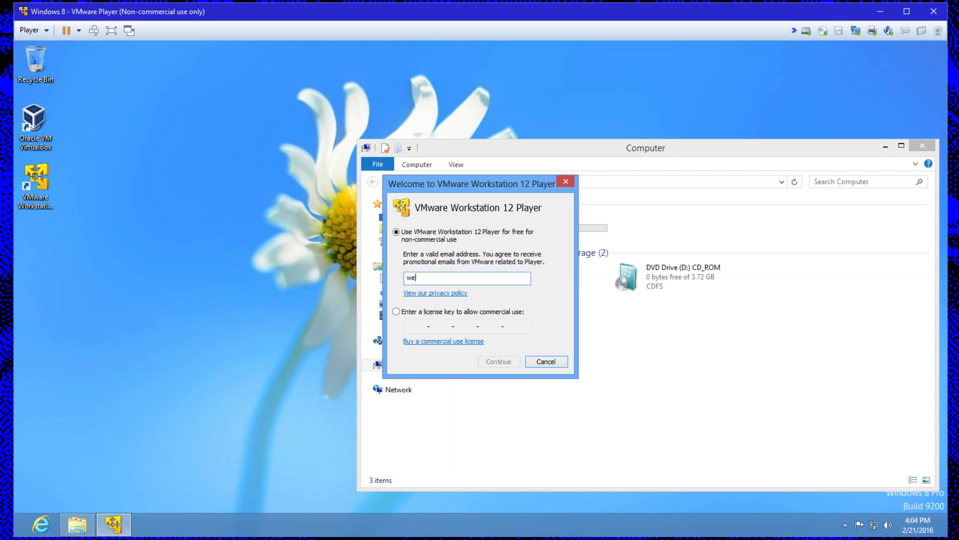
pyautogui.write('@weed.com')
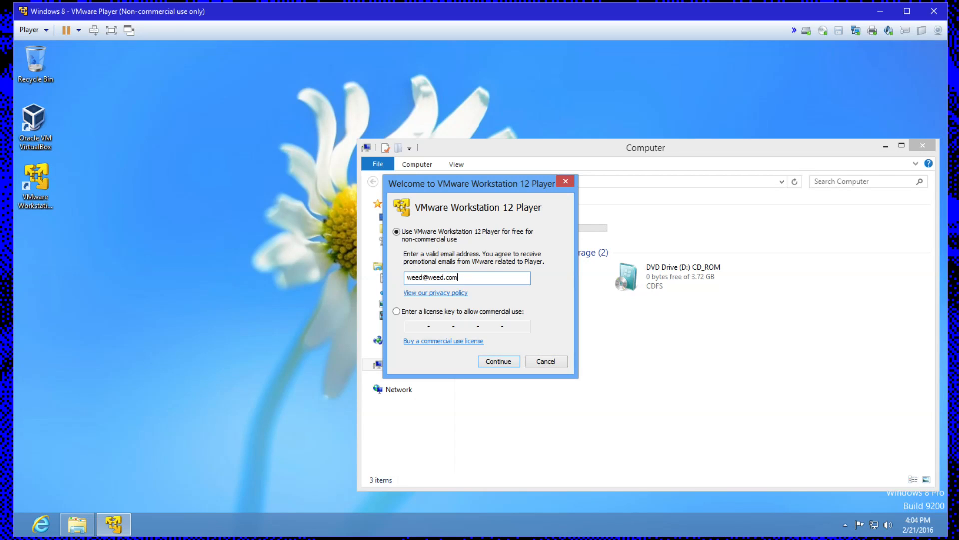
pyautogui.click(493, 365)
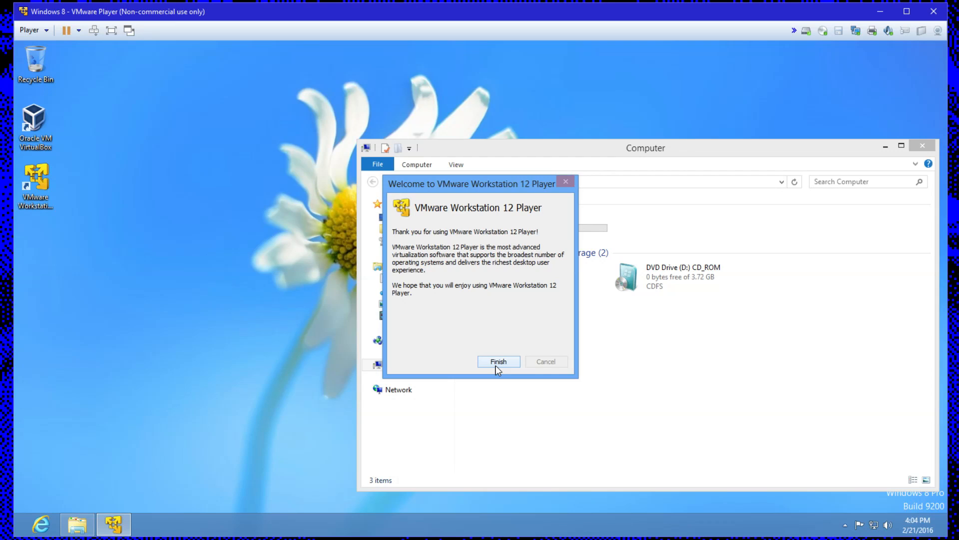
pyautogui.click(498, 361)
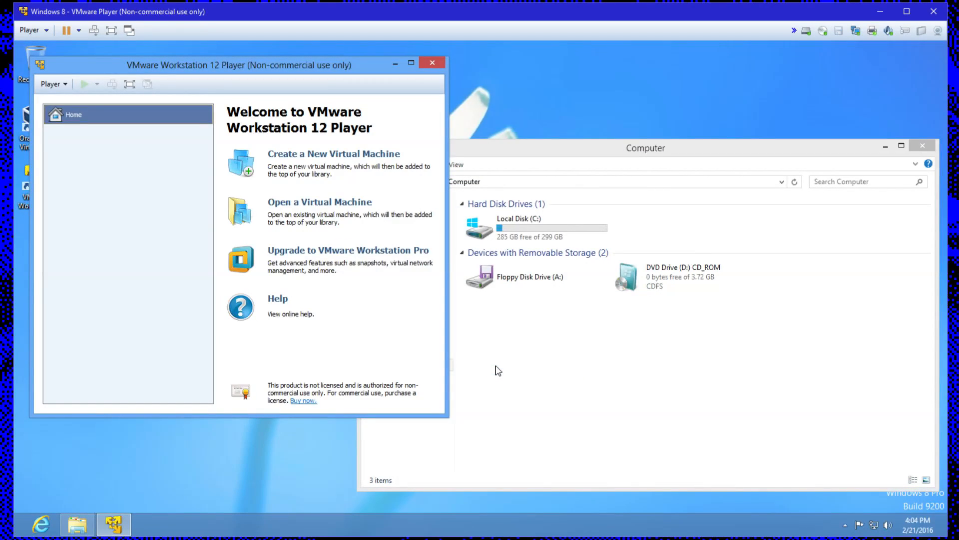
# Start creating a new virtual machine that installs from the disc in DVD Drive (D:).
pyautogui.moveTo(282, 73); pyautogui.dragTo(326, 97)
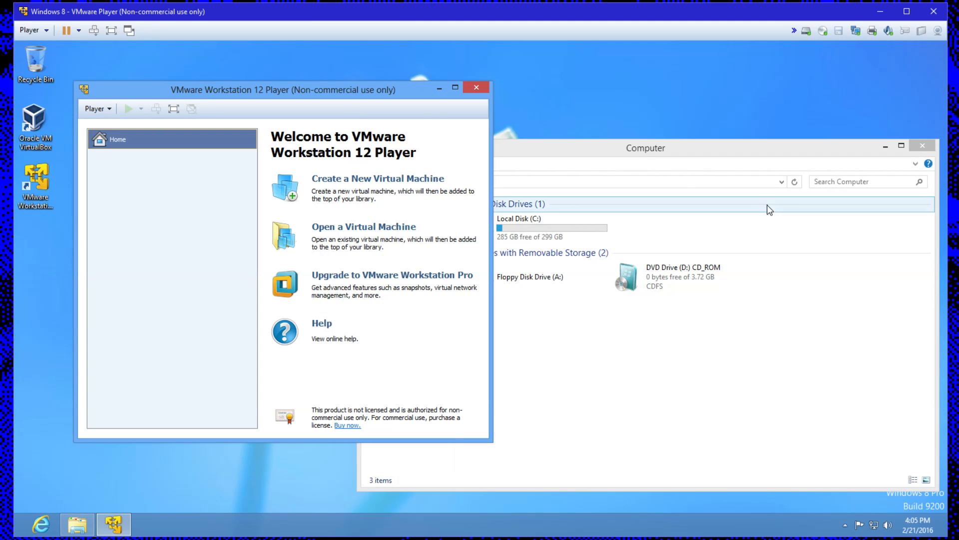
pyautogui.click(351, 185)
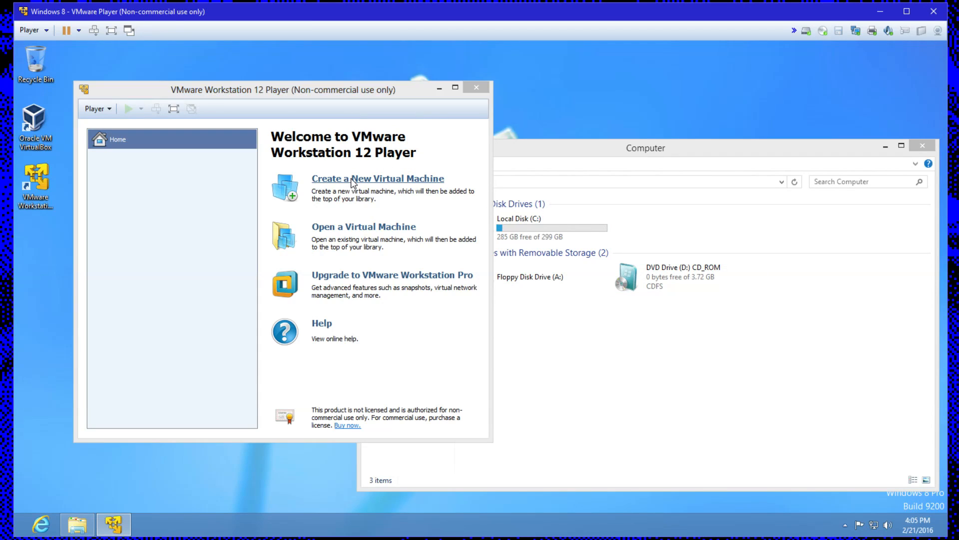
pyautogui.moveTo(283, 156); pyautogui.dragTo(552, 184)
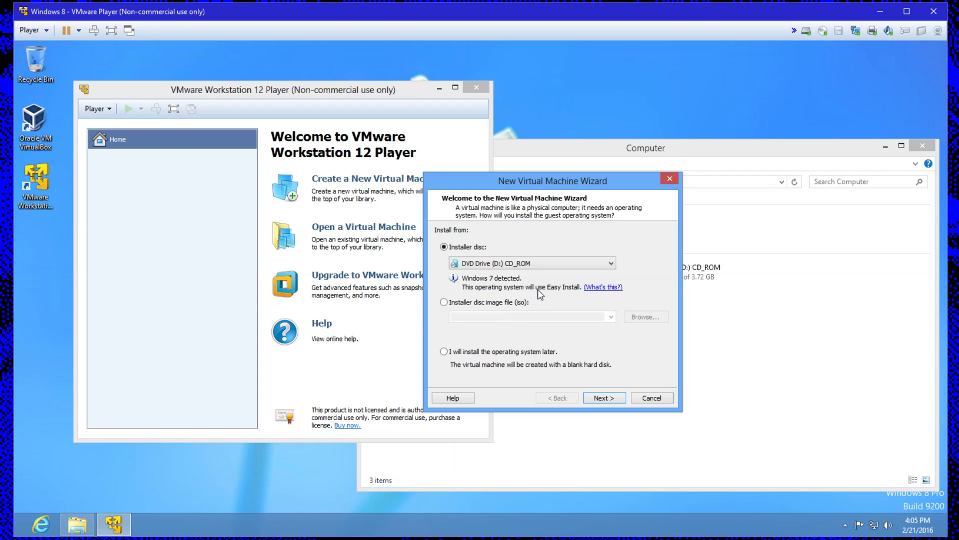
pyautogui.click(613, 402)
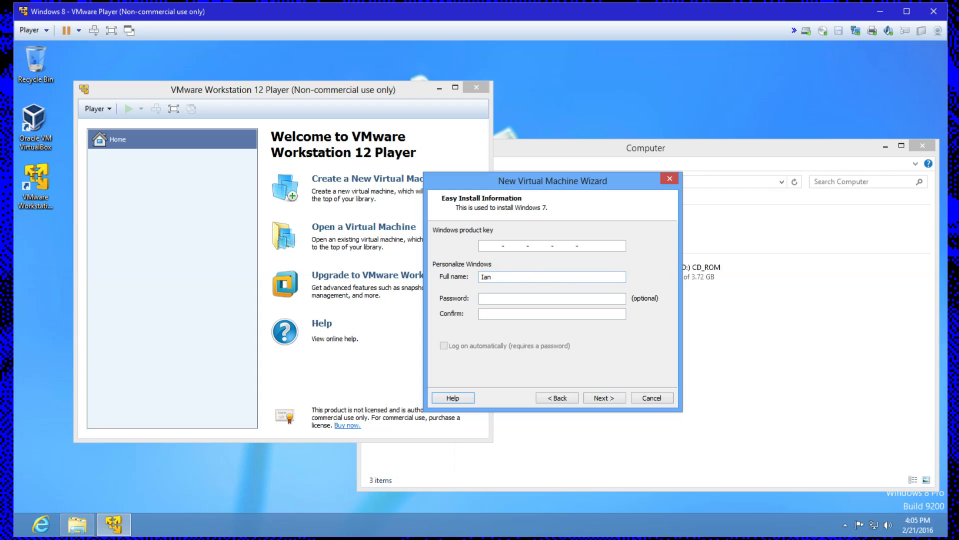
# Fill in the full name for Easy Install, continue without a product key, and accept Windows 7 as the virtual machine name.
pyautogui.write('Druaga')
pyautogui.click(617, 396)
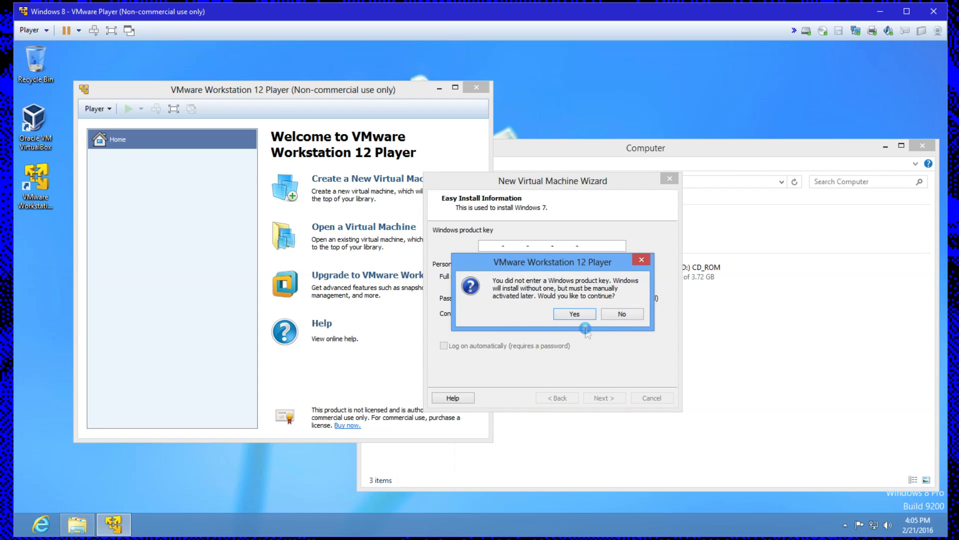
pyautogui.click(574, 314)
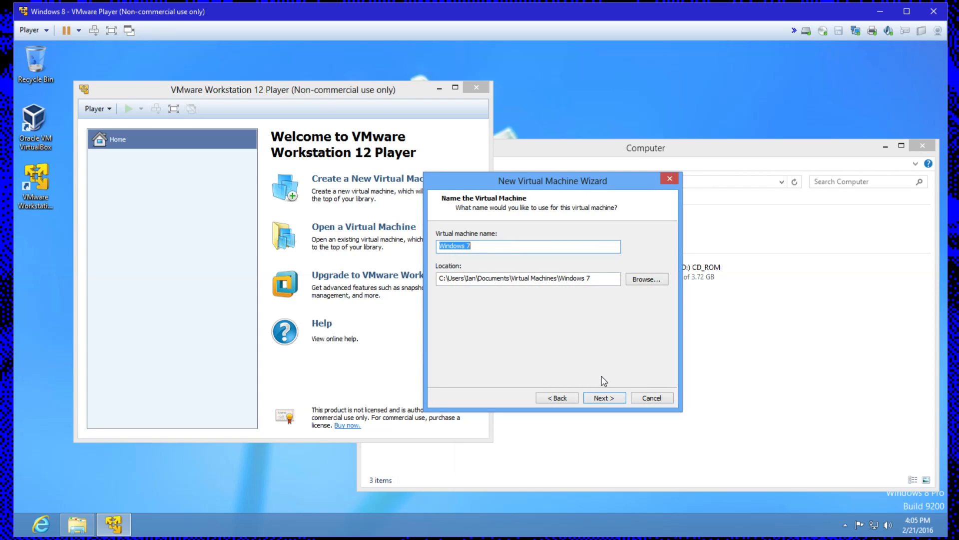
pyautogui.click(604, 398)
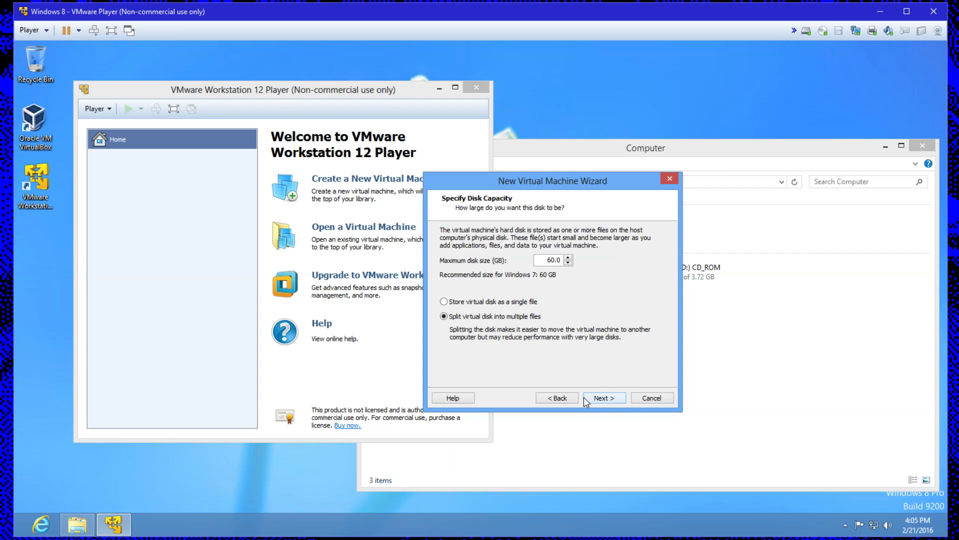
# Set the new virtual machine's maximum disk size to 250 GB, split into multiple files.
pyautogui.click(569, 398)
pyautogui.click(613, 398)
pyautogui.moveTo(548, 259); pyautogui.dragTo(611, 259)
pyautogui.press('BackSpace')
pyautogui.press('BackSpace')
pyautogui.press('BackSpace')
pyautogui.write('25-0')
pyautogui.click(618, 399)
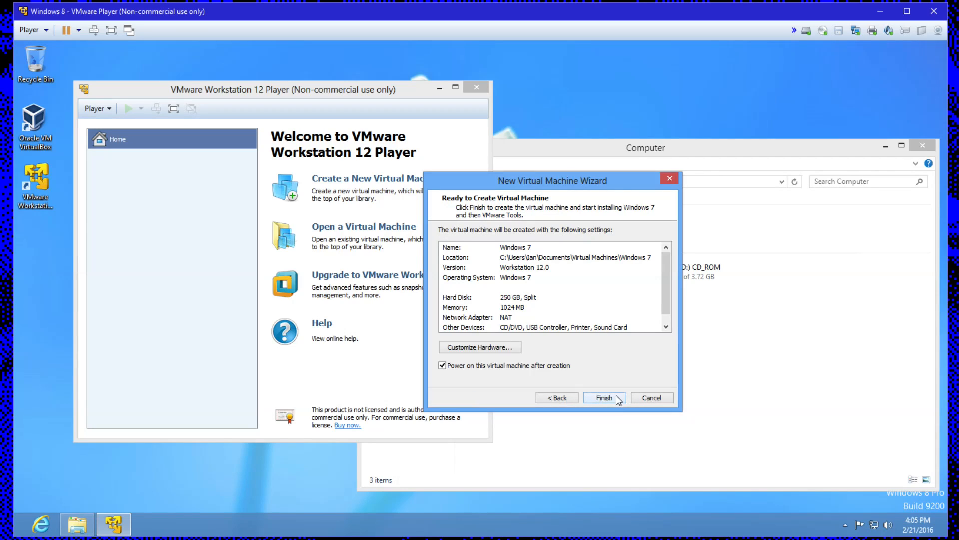
# Customize the new machine's processor hardware to use Binary translation as the preferred virtualization mode, with its acceleration left enabled.
pyautogui.click(505, 348)
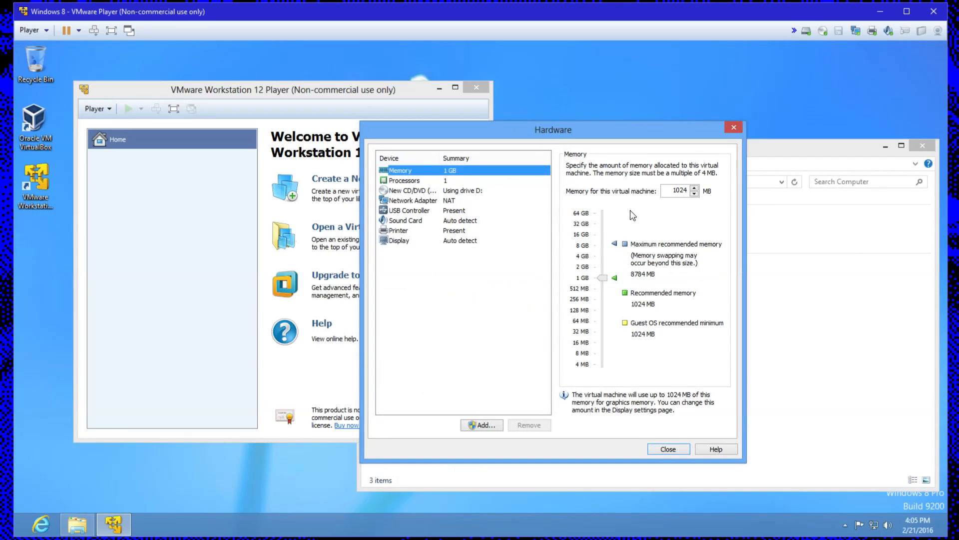
pyautogui.click(491, 181)
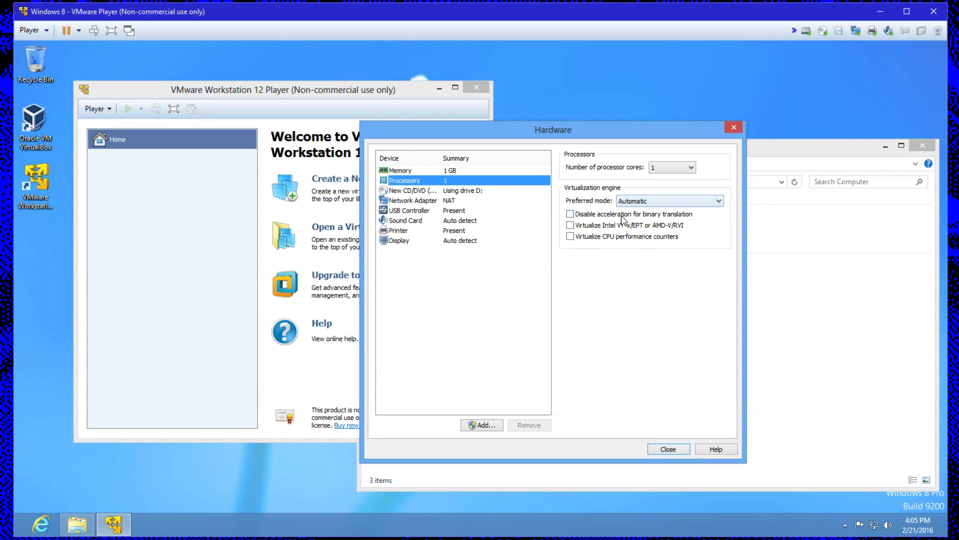
pyautogui.click(586, 215)
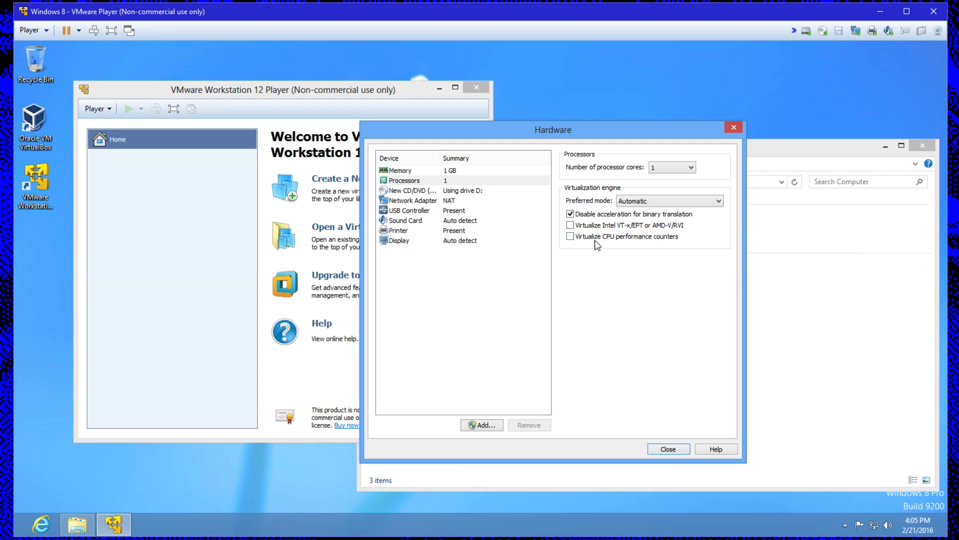
pyautogui.click(632, 201)
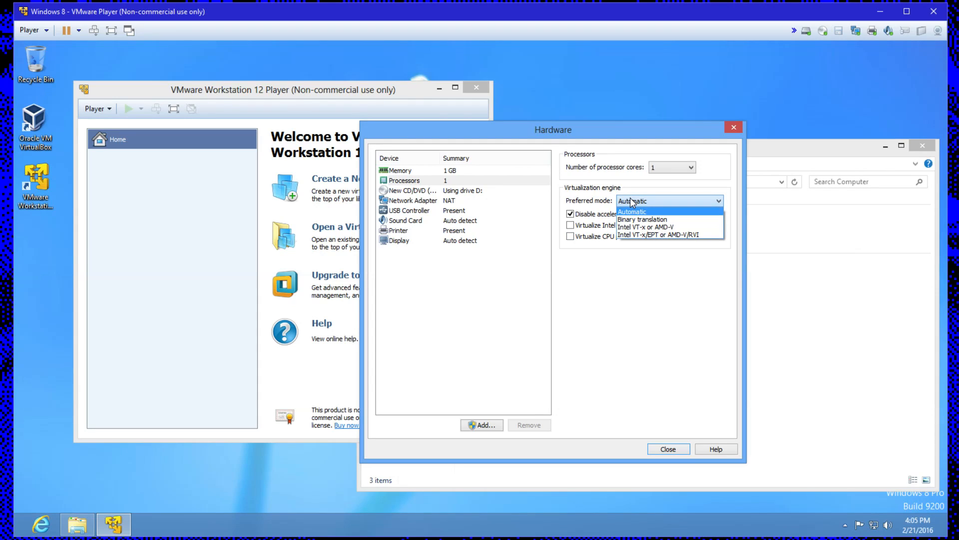
pyautogui.click(660, 220)
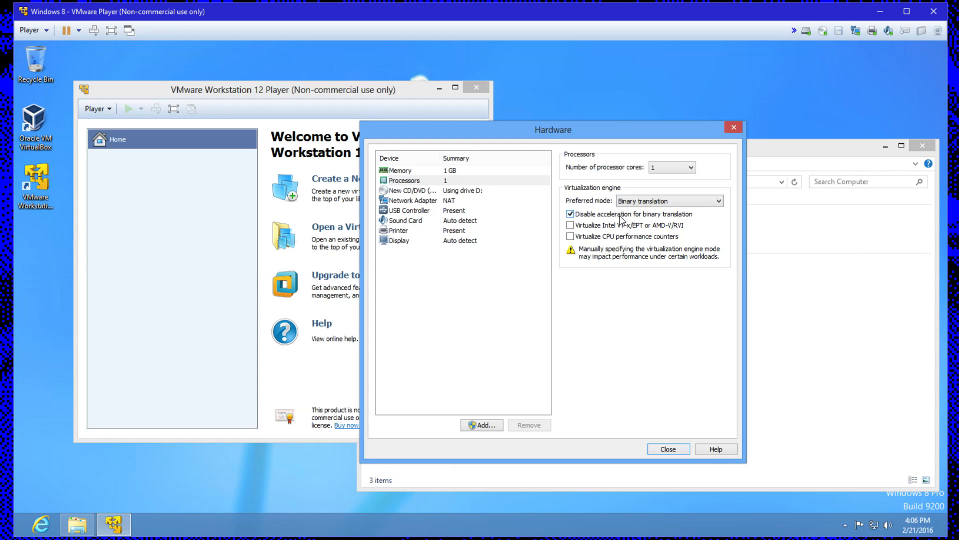
pyautogui.click(639, 201)
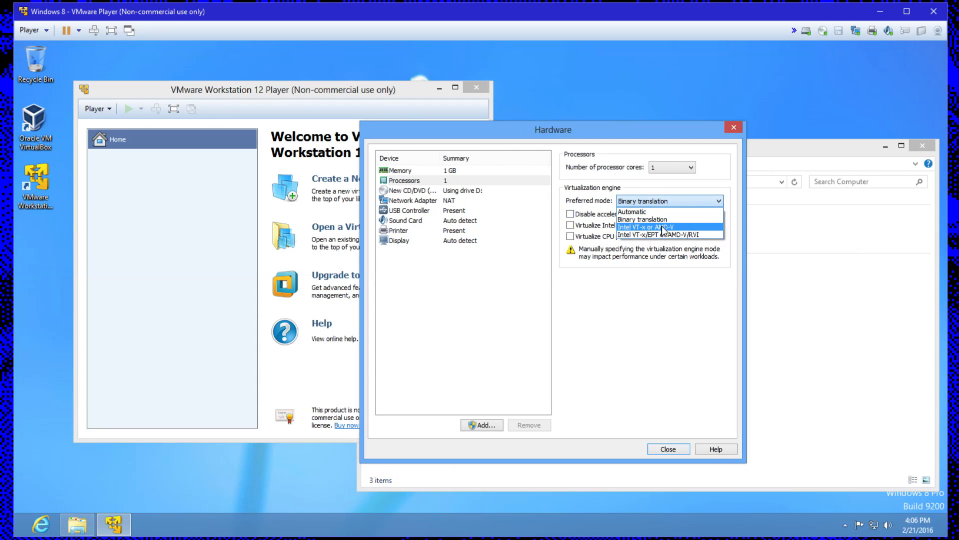
pyautogui.click(653, 297)
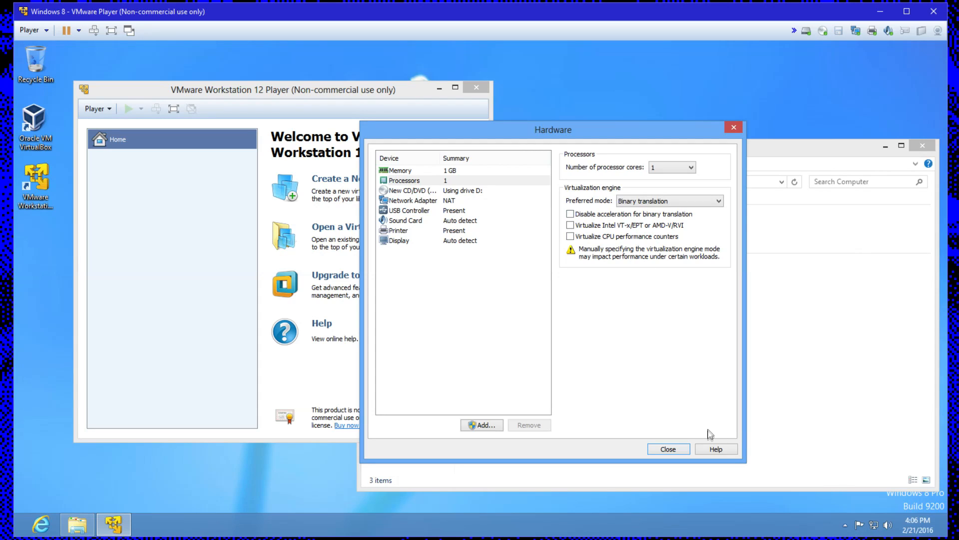
pyautogui.click(669, 449)
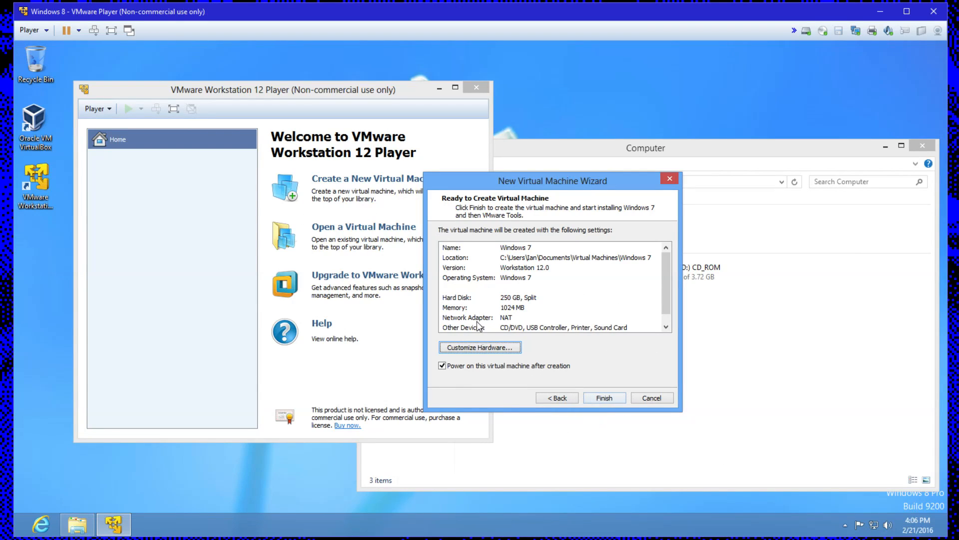
# Give the new virtual machine 8 processor cores and 4096 MB of memory in its hardware settings.
pyautogui.click(509, 350)
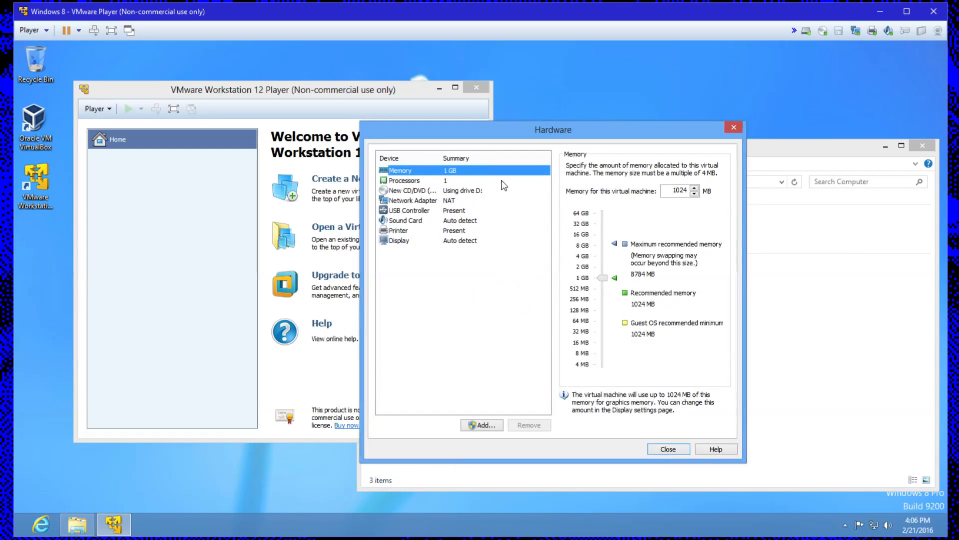
pyautogui.click(486, 181)
pyautogui.click(676, 168)
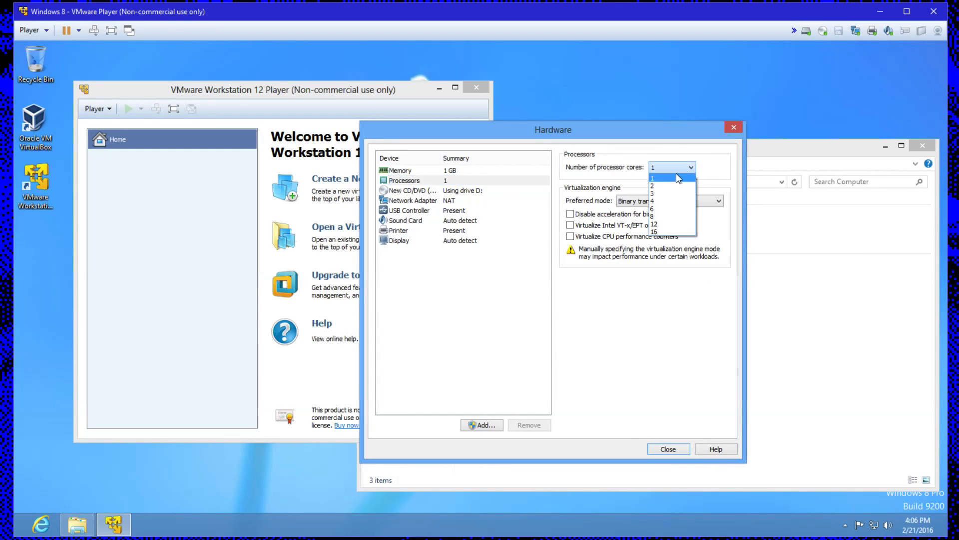
pyautogui.click(680, 217)
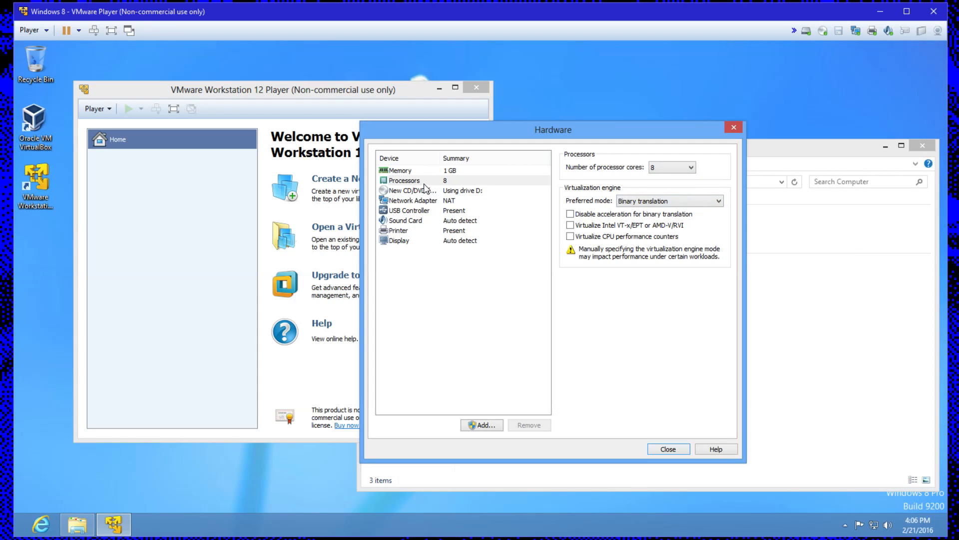
pyautogui.click(415, 170)
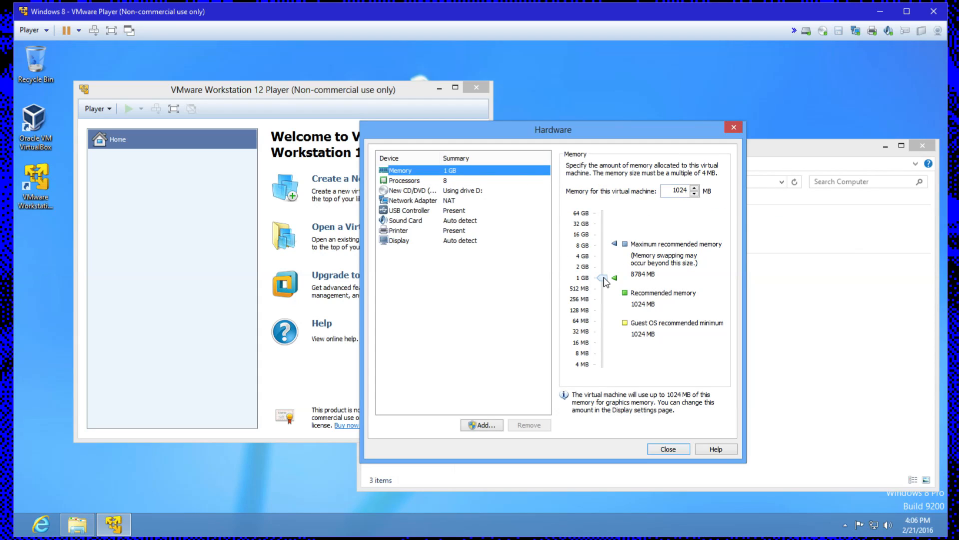
pyautogui.moveTo(606, 278); pyautogui.dragTo(617, 258)
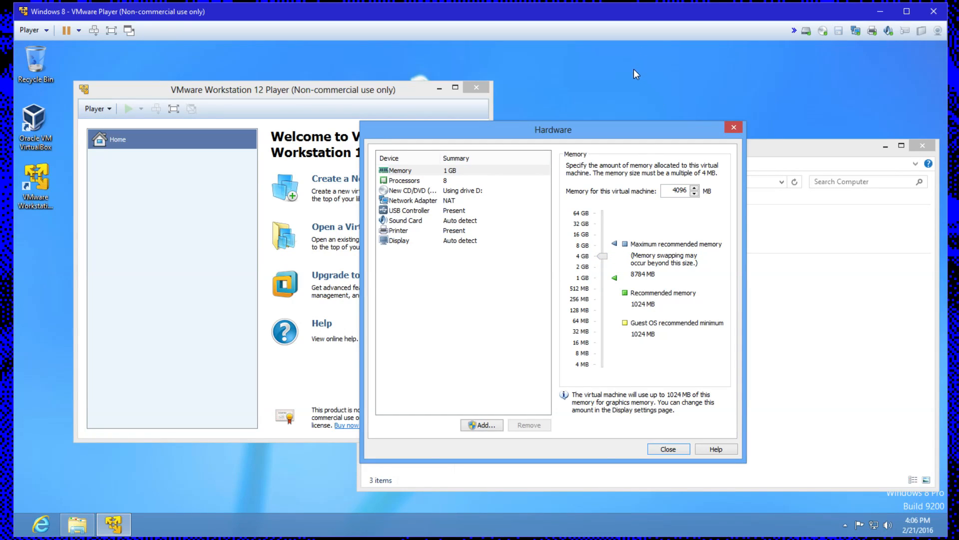
# Check the Windows 8 guest's memory usage in Task Manager's performance view, and close Task Manager.
pyautogui.hotkey('ctrl', 'shift', 'Escape')
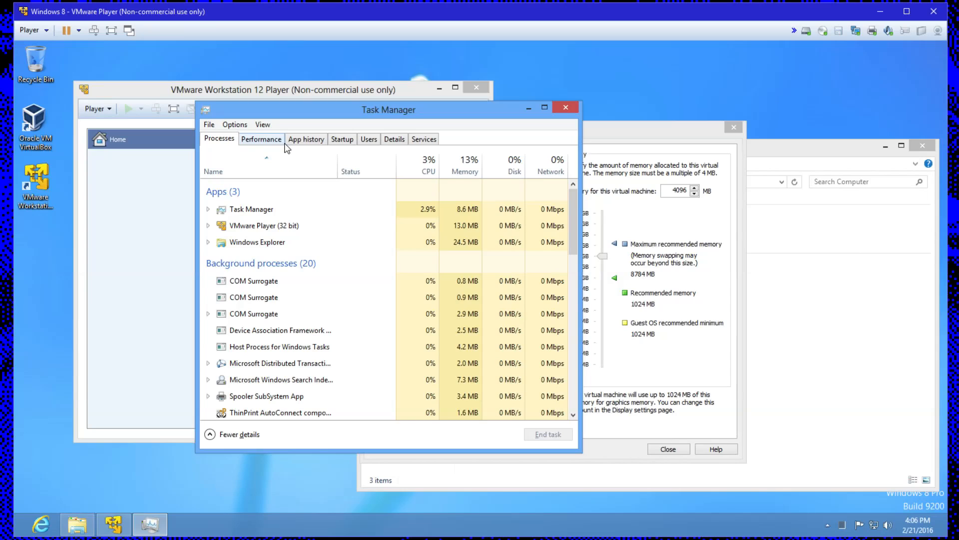
pyautogui.click(270, 139)
pyautogui.click(282, 215)
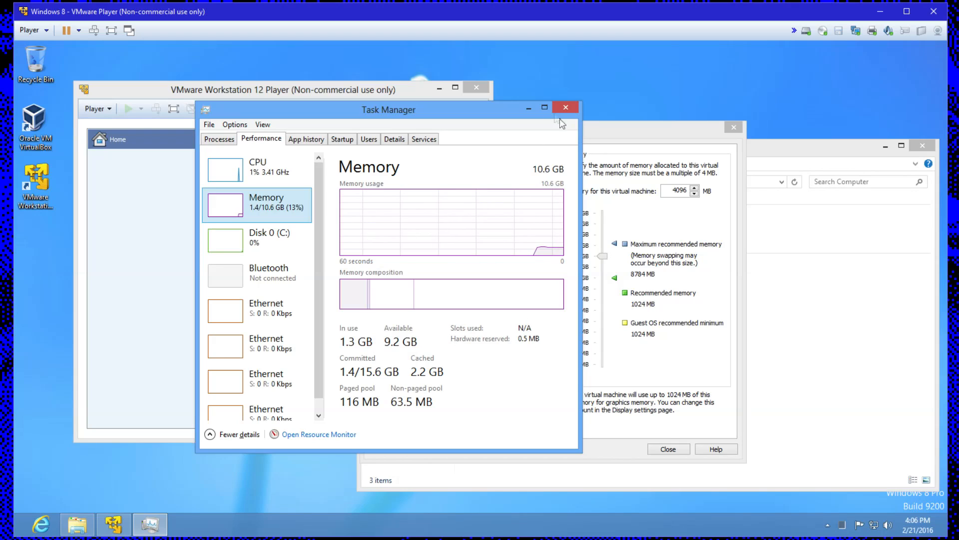
pyautogui.click(567, 108)
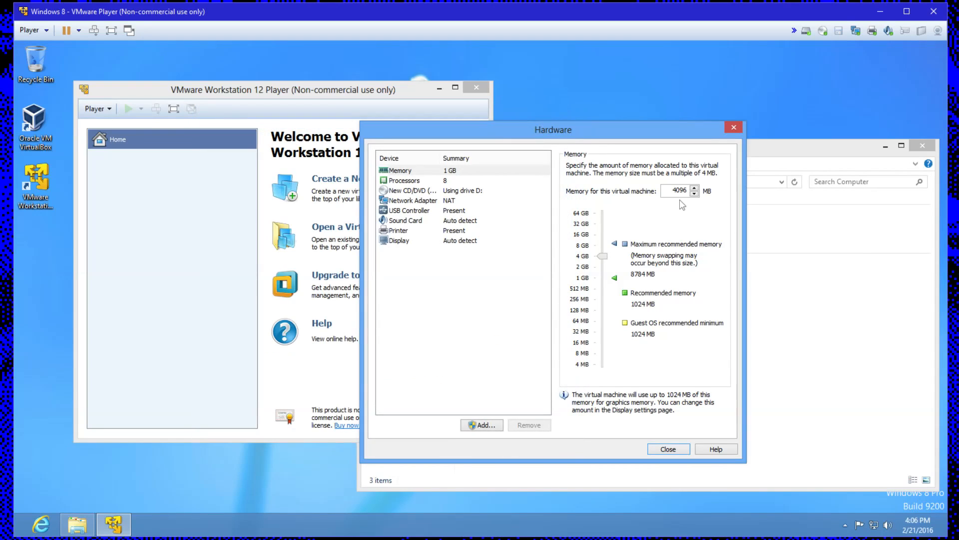
# Raise the new virtual machine's memory to 8192 MB, review its processor settings, and finish creating the machine.
pyautogui.moveTo(603, 260); pyautogui.dragTo(606, 251)
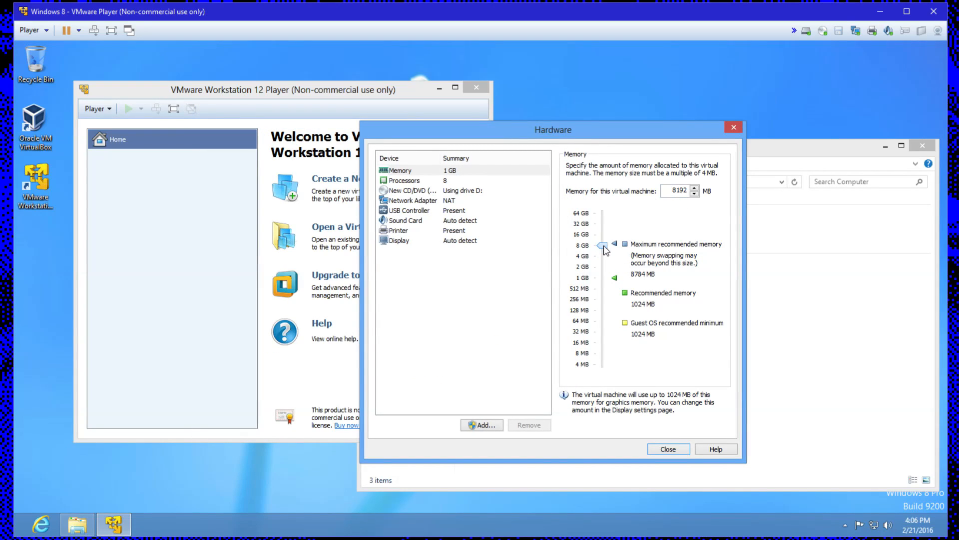
pyautogui.click(449, 182)
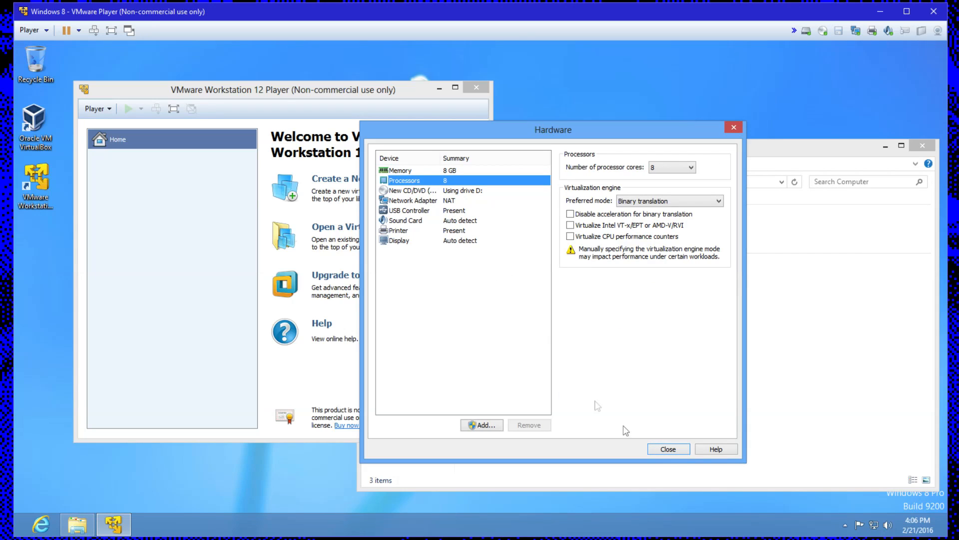
pyautogui.click(658, 449)
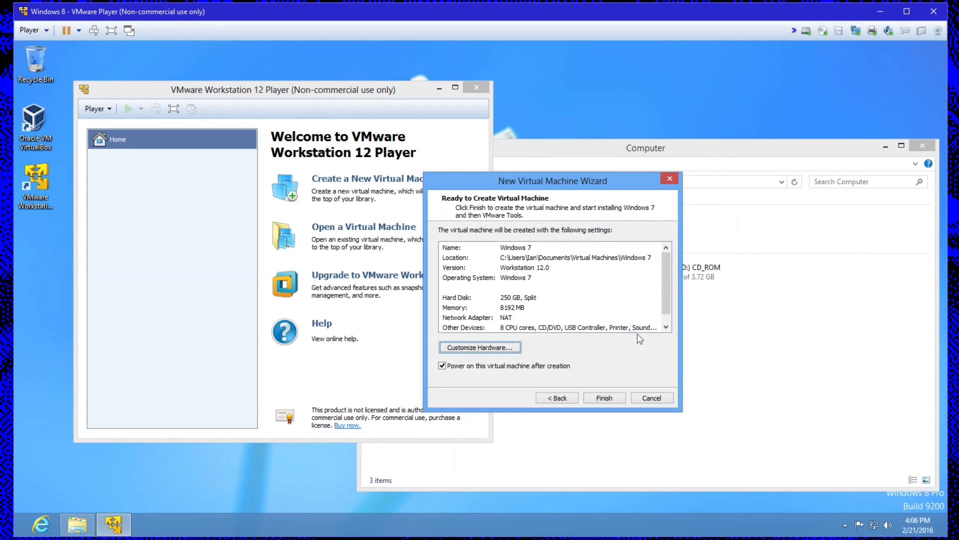
pyautogui.click(604, 398)
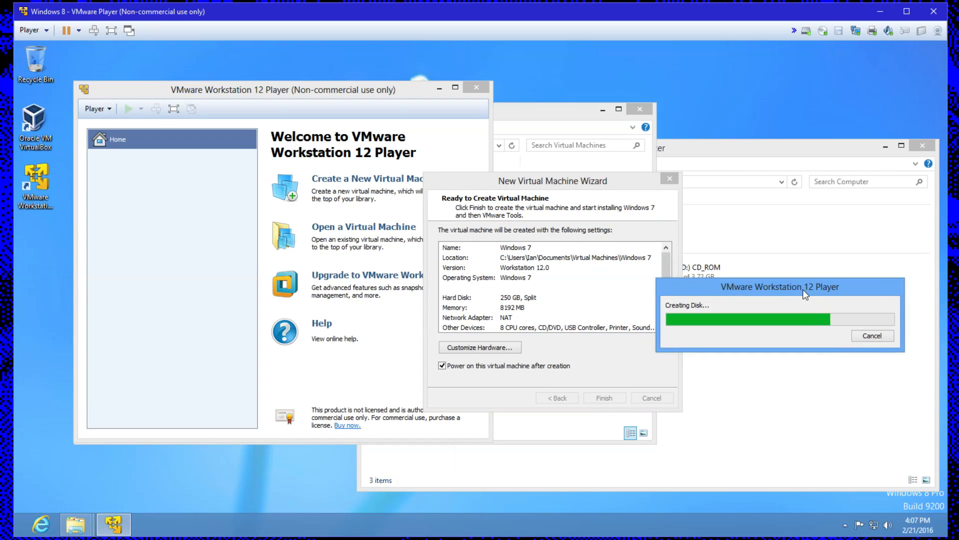
# Reposition the disk creation progress window and close the Computer window.
pyautogui.moveTo(802, 289); pyautogui.dragTo(805, 292)
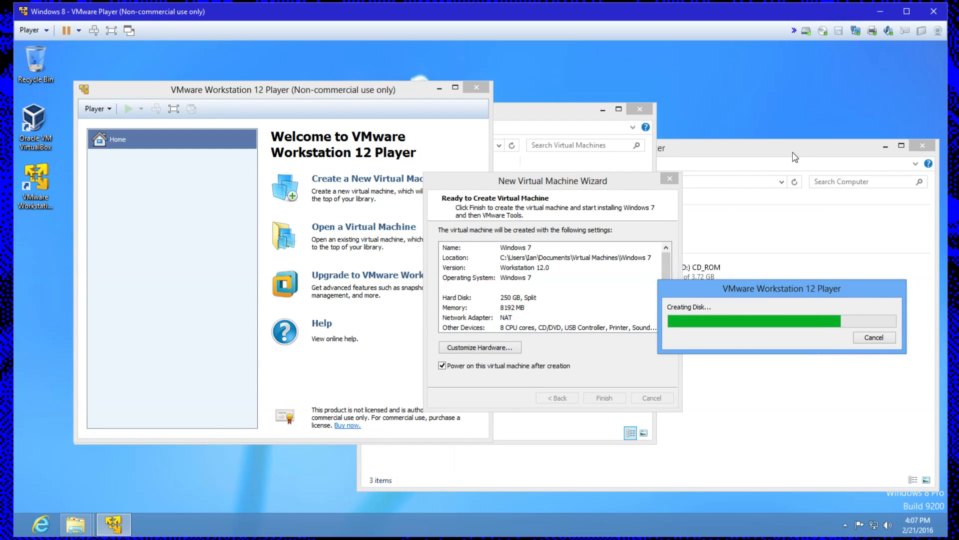
pyautogui.moveTo(797, 156); pyautogui.dragTo(665, 119)
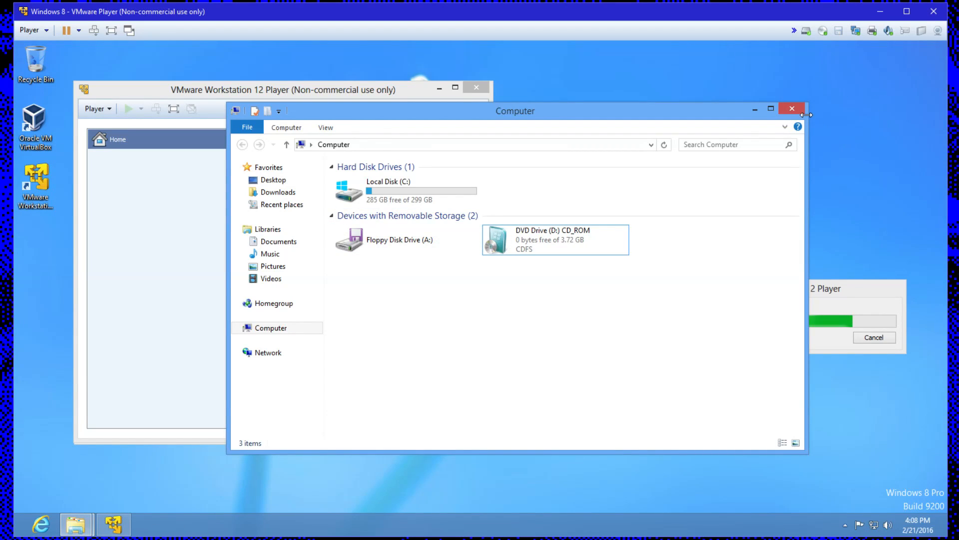
pyautogui.click(789, 109)
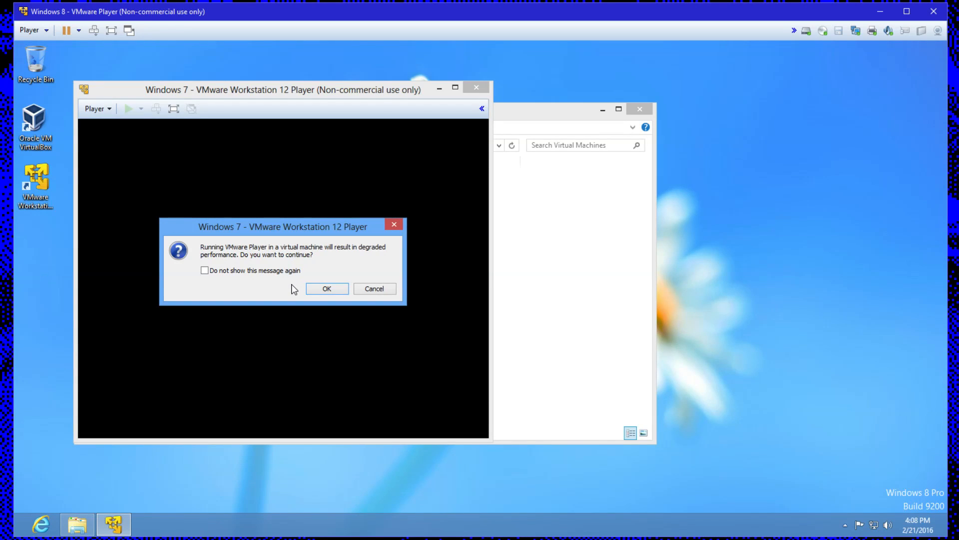
# Continue powering on the Windows 7 machine past the degraded performance, binary translation and removable devices notices.
pyautogui.moveTo(315, 247)
pyautogui.mouseDown()
pyautogui.moveTo(388, 247)
pyautogui.moveTo(314, 255)
pyautogui.mouseUp()
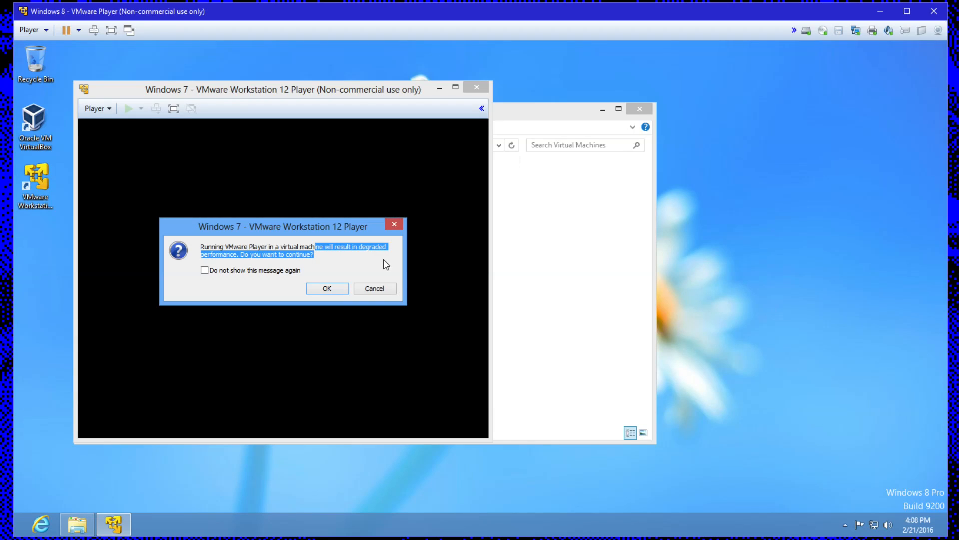
pyautogui.click(298, 255)
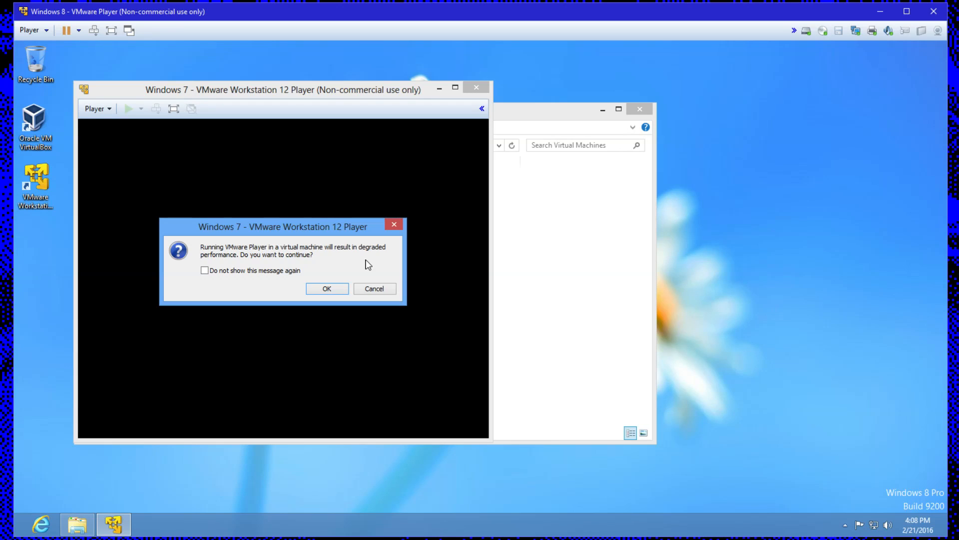
pyautogui.click(320, 288)
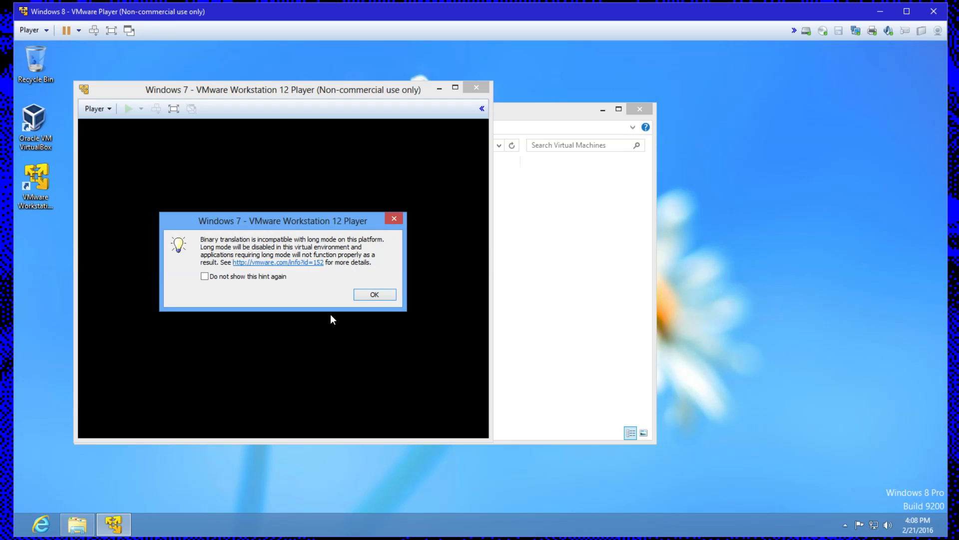
pyautogui.click(374, 295)
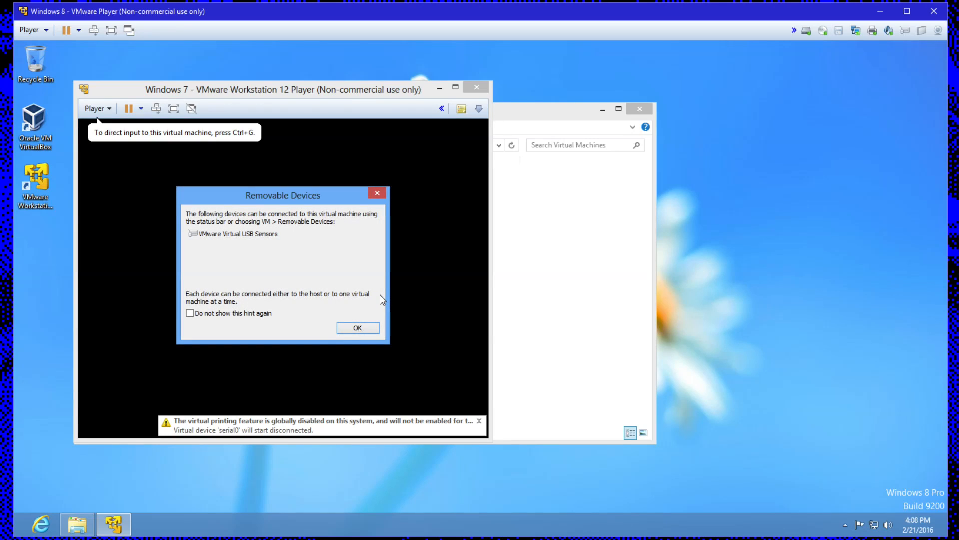
pyautogui.click(356, 328)
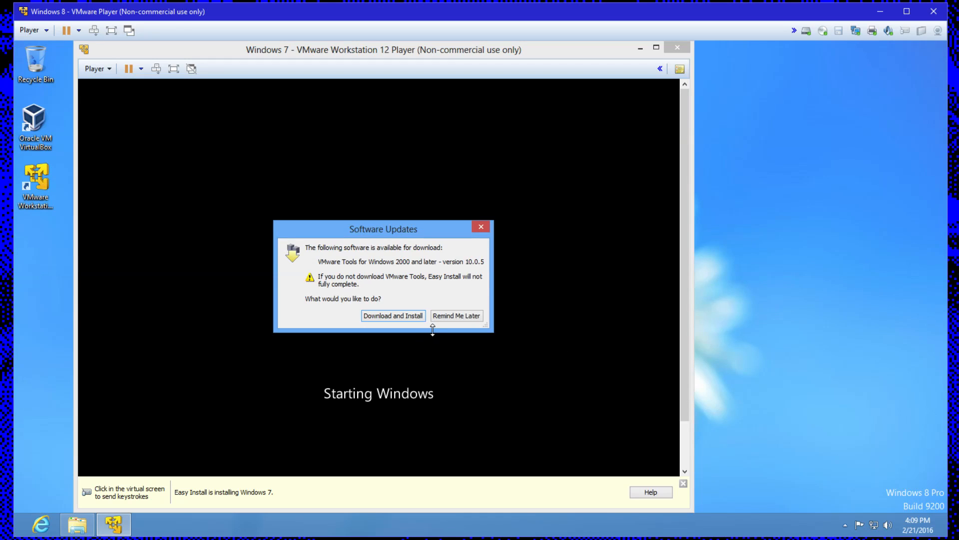
# Download and install VMware Tools for Windows 2000 and later, keeping the network meter and download progress beside the virtual machine.
pyautogui.click(402, 320)
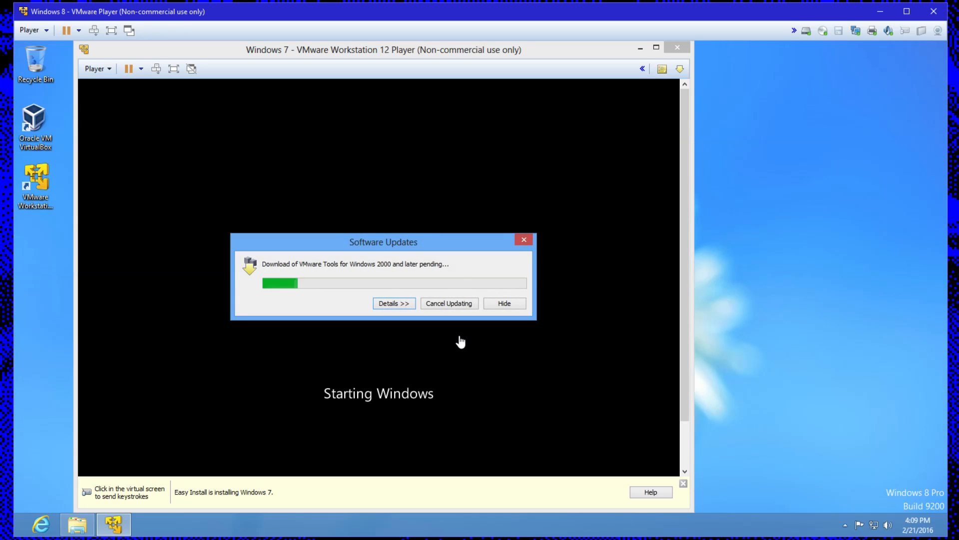
pyautogui.moveTo(958, 100); pyautogui.dragTo(853, 115)
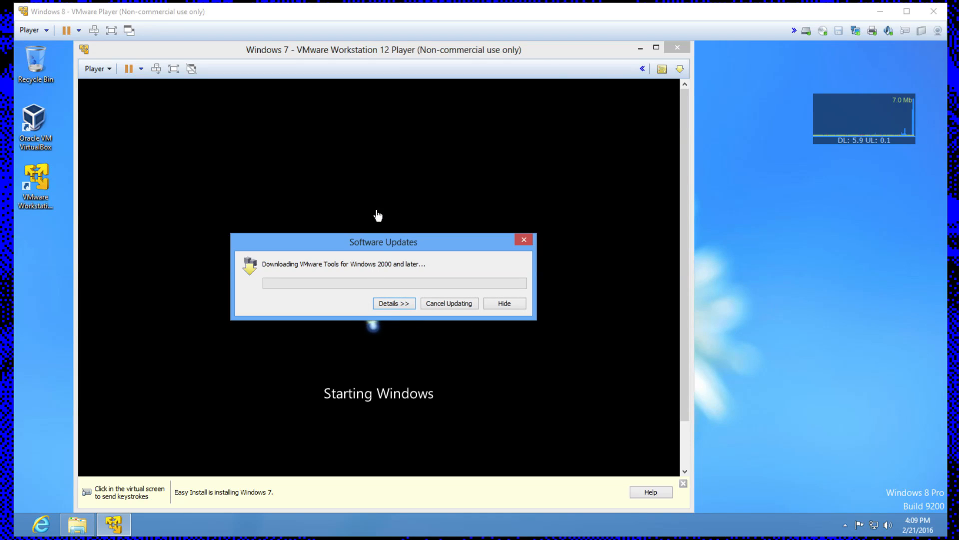
pyautogui.moveTo(381, 238); pyautogui.dragTo(757, 290)
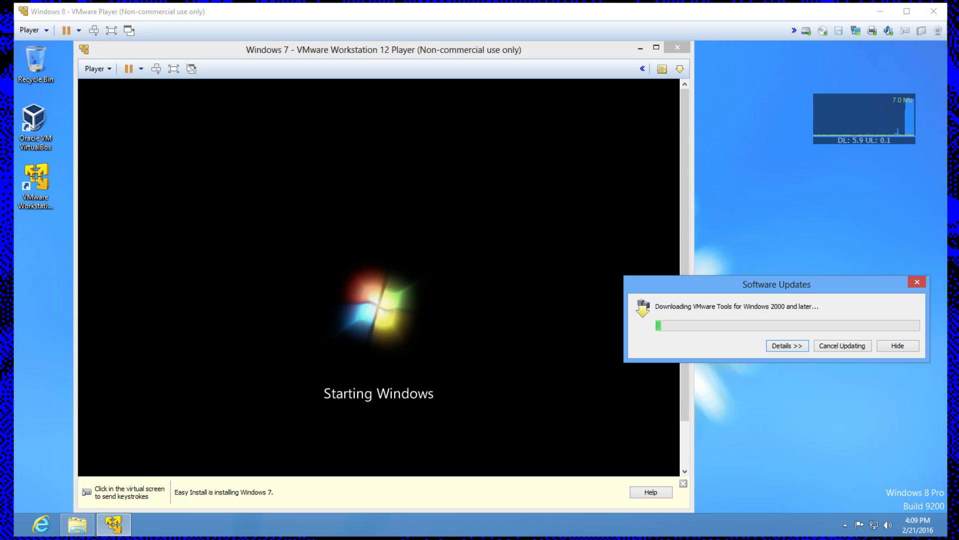
# Bring the host's Task Manager over the virtual machine and inspect its memory and CPU performance graphs.
pyautogui.moveTo(958, 186); pyautogui.dragTo(673, 185)
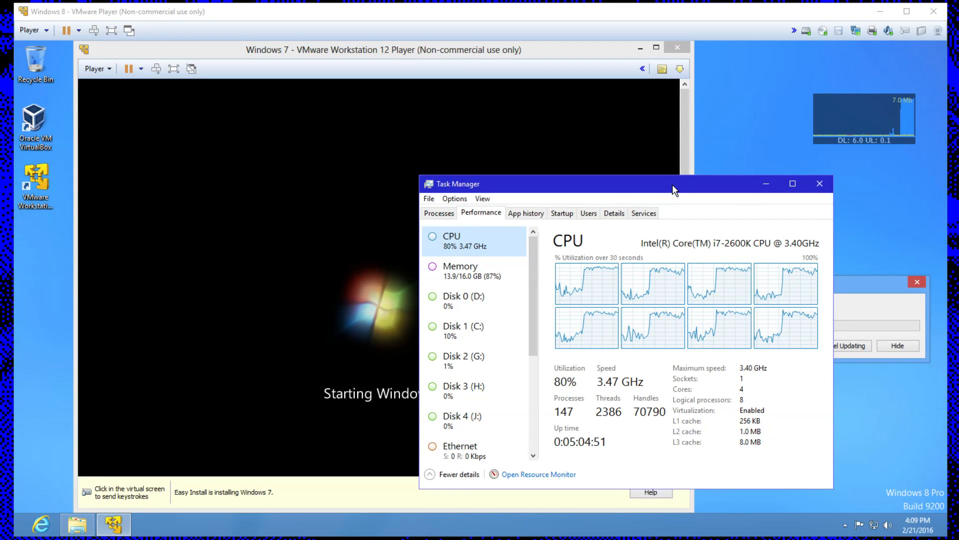
pyautogui.moveTo(673, 185); pyautogui.dragTo(687, 187)
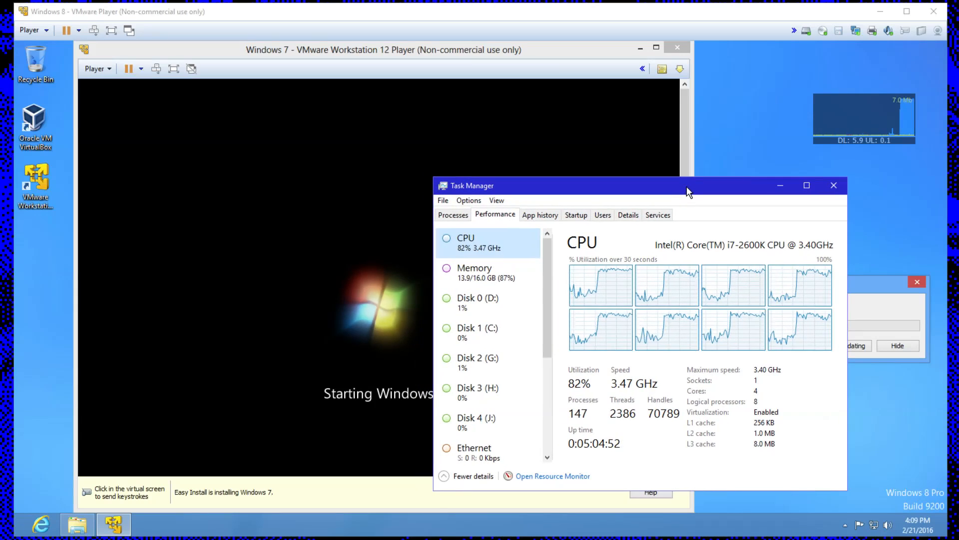
pyautogui.click(508, 279)
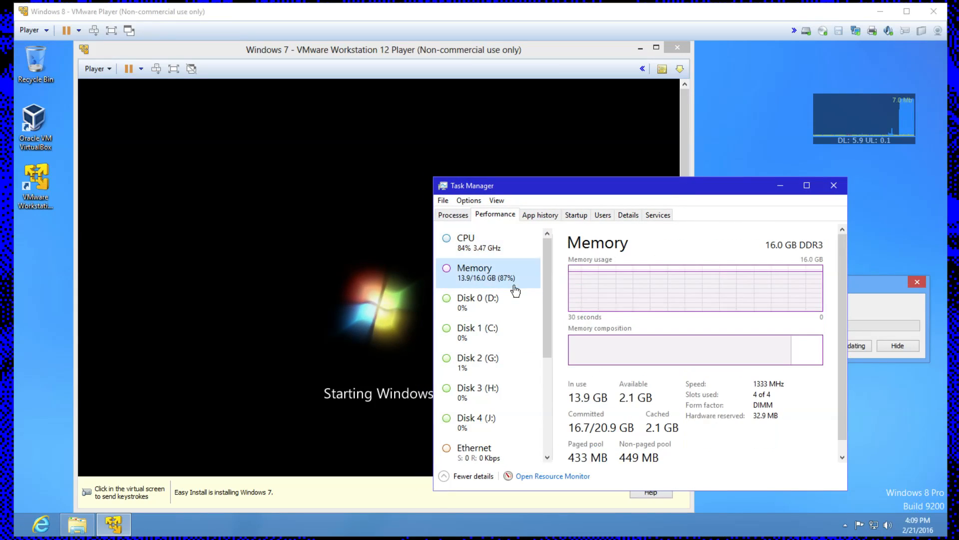
pyautogui.click(478, 242)
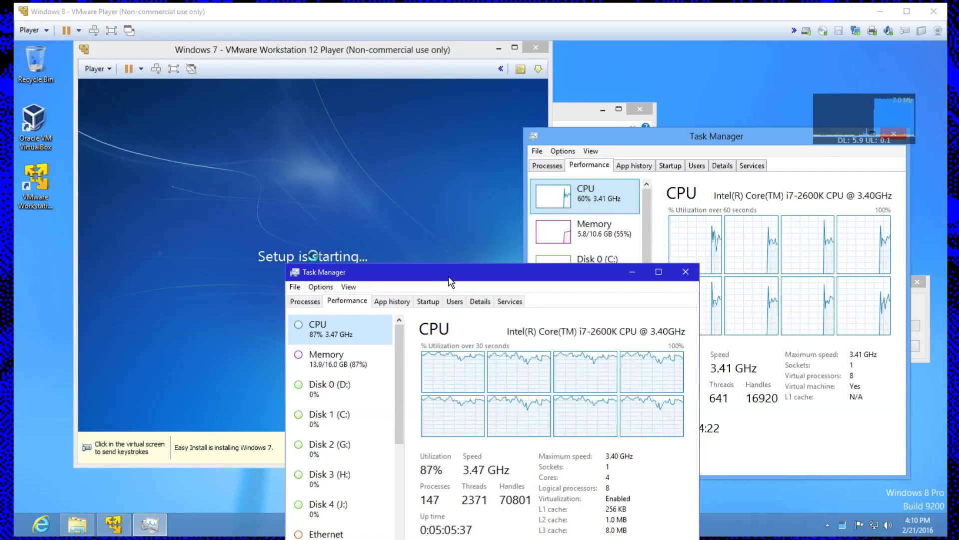
# Move the host's Task Manager out of the way, view the Windows 8 guest's CPU graphs, and minimize the guest's Task Manager.
pyautogui.moveTo(178, 497); pyautogui.dragTo(356, 408)
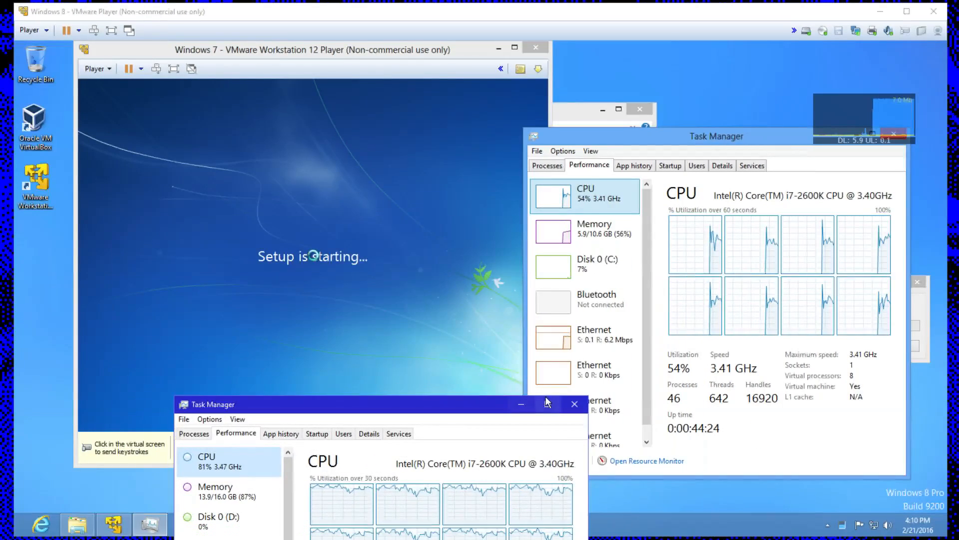
pyautogui.click(580, 400)
pyautogui.moveTo(660, 137); pyautogui.dragTo(694, 153)
pyautogui.moveTo(793, 160); pyautogui.dragTo(688, 139)
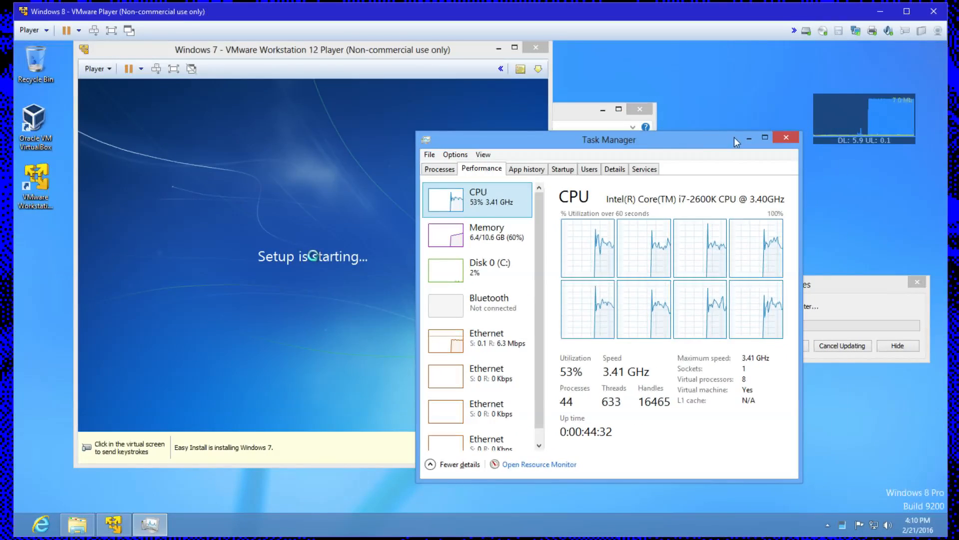
pyautogui.click(750, 137)
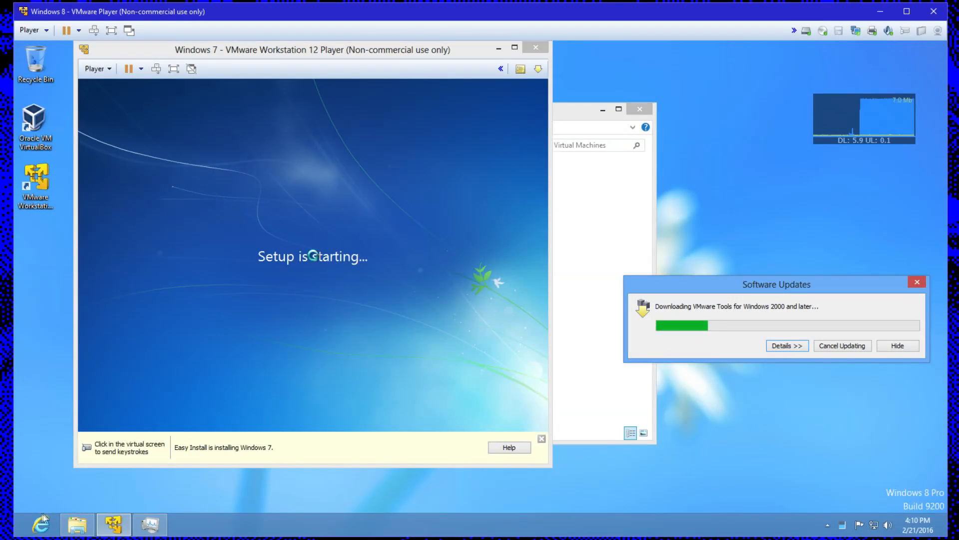
# Look up the VMware-player-12.1.0-3272444 installer in the Downloads folder and move the folder window aside.
pyautogui.click(44, 326)
pyautogui.press('super+e')
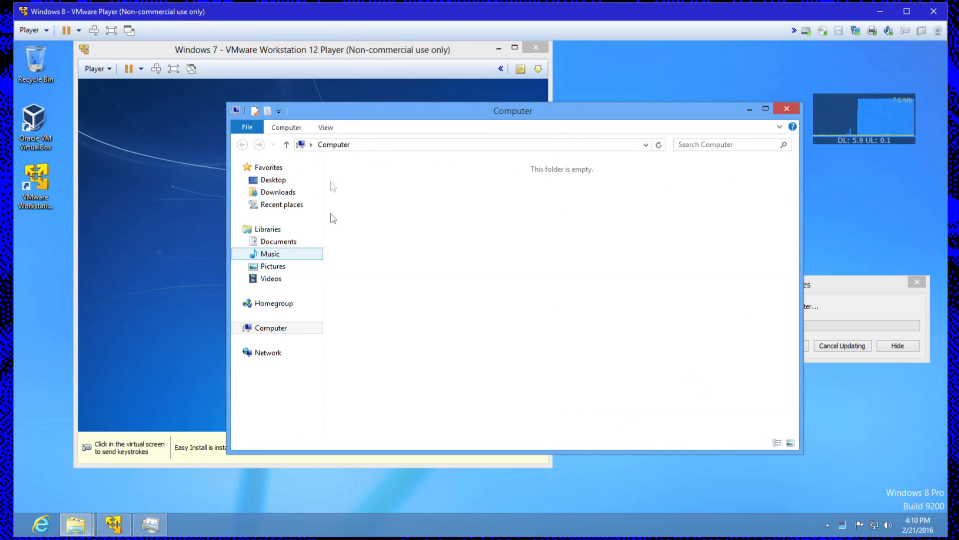
pyautogui.click(289, 192)
pyautogui.click(386, 193)
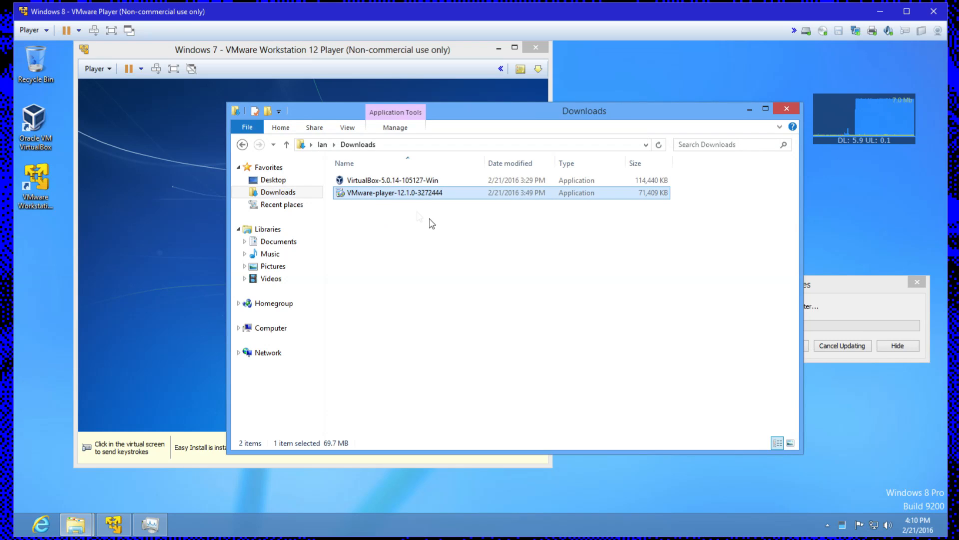
pyautogui.moveTo(661, 121); pyautogui.dragTo(728, 161)
# Choose the x86 Windows 7 Professional edition in the nested machine's setup, start the installation, and release the mouse cursor.
pyautogui.click(401, 133)
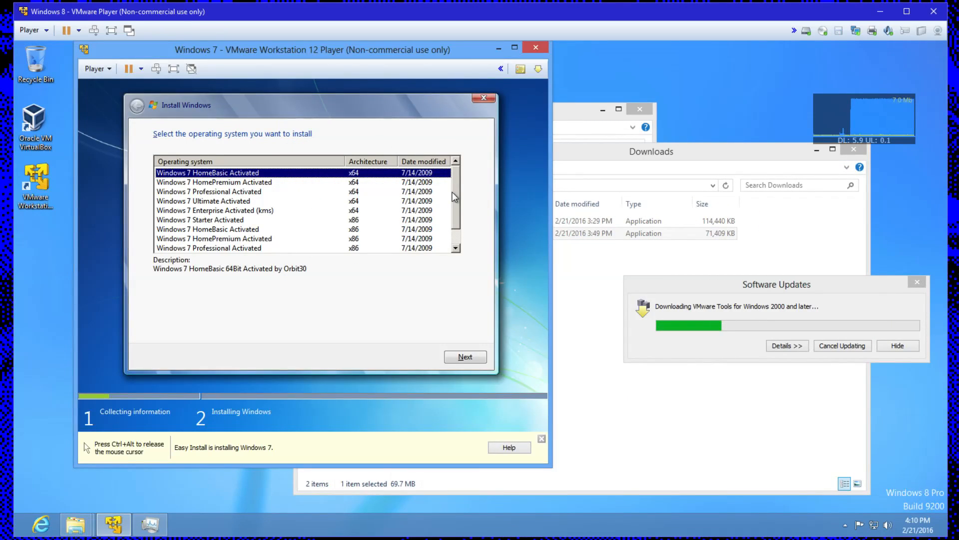
pyautogui.scroll(-1, 457, 191)
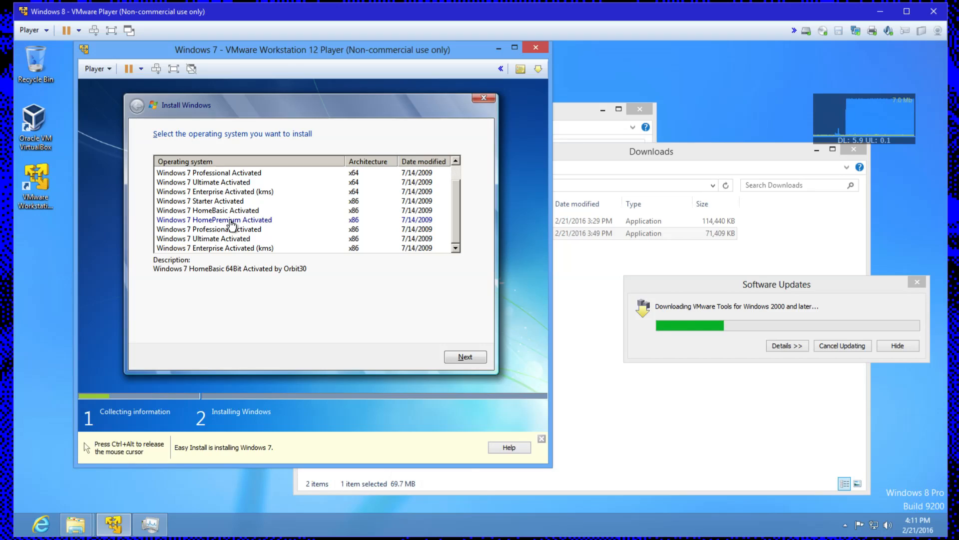
pyautogui.click(232, 220)
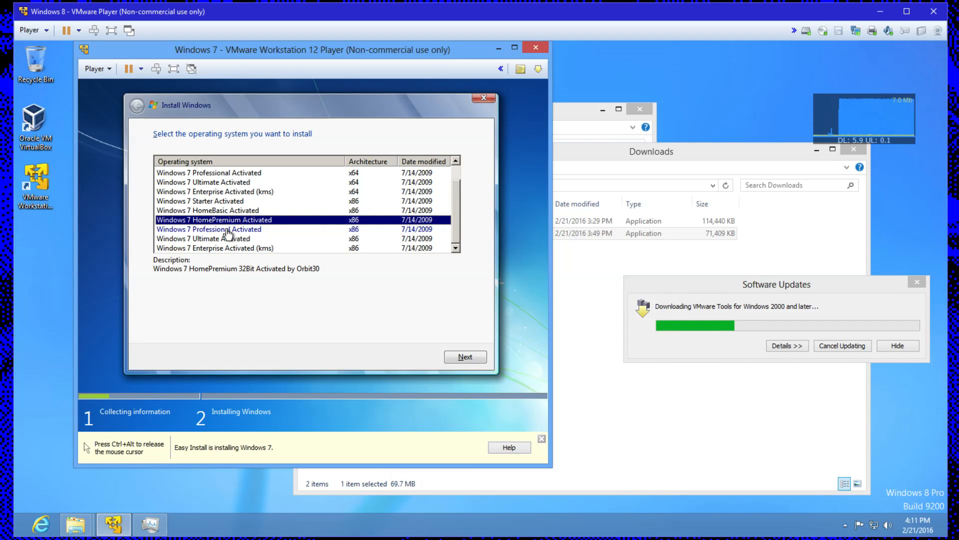
pyautogui.click(228, 230)
pyautogui.click(466, 359)
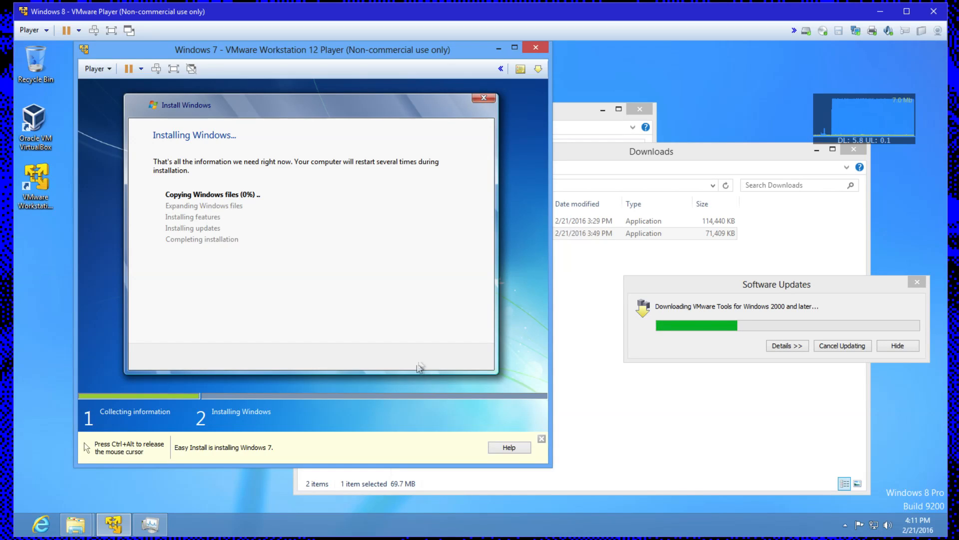
pyautogui.hotkey('ctrl', 'alt')
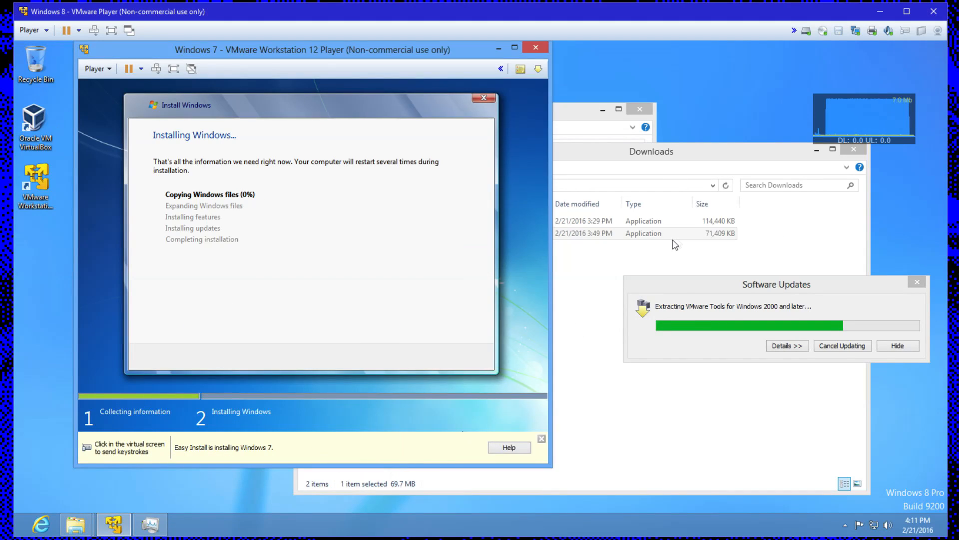
# Check the size of the Windows 7 folder under Virtual Machines in its properties, and close the properties.
pyautogui.click(565, 125)
pyautogui.moveTo(565, 125); pyautogui.dragTo(611, 129)
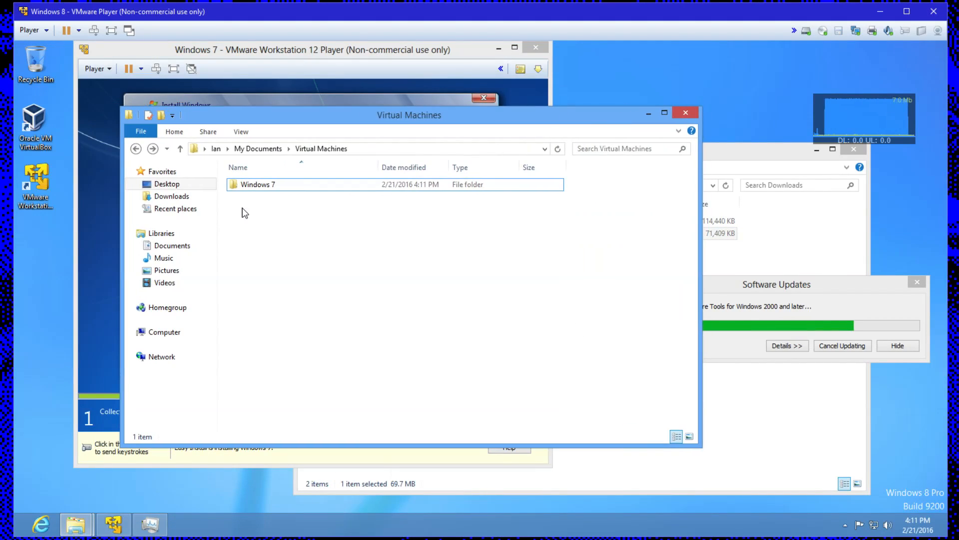
pyautogui.click(261, 189)
pyautogui.hotkey('alt', 'Return')
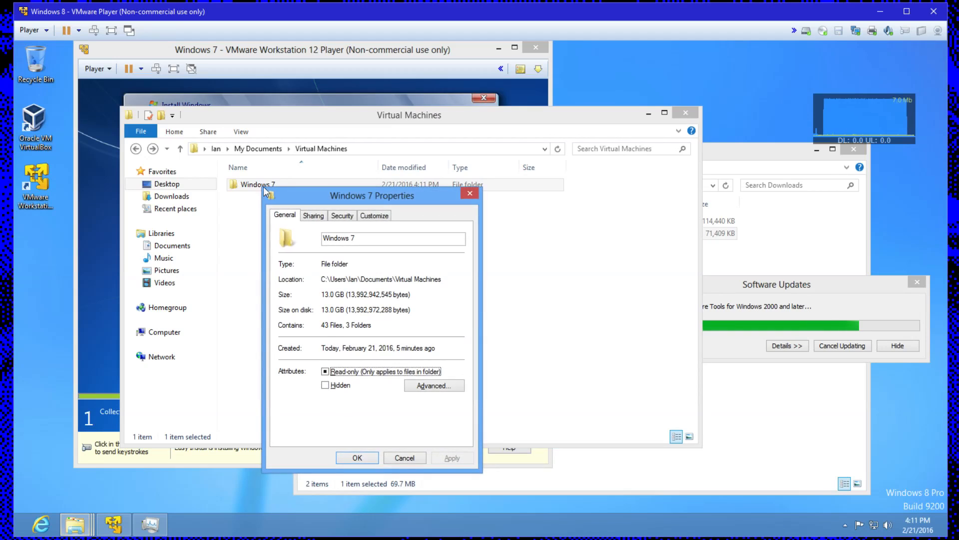
pyautogui.click(470, 194)
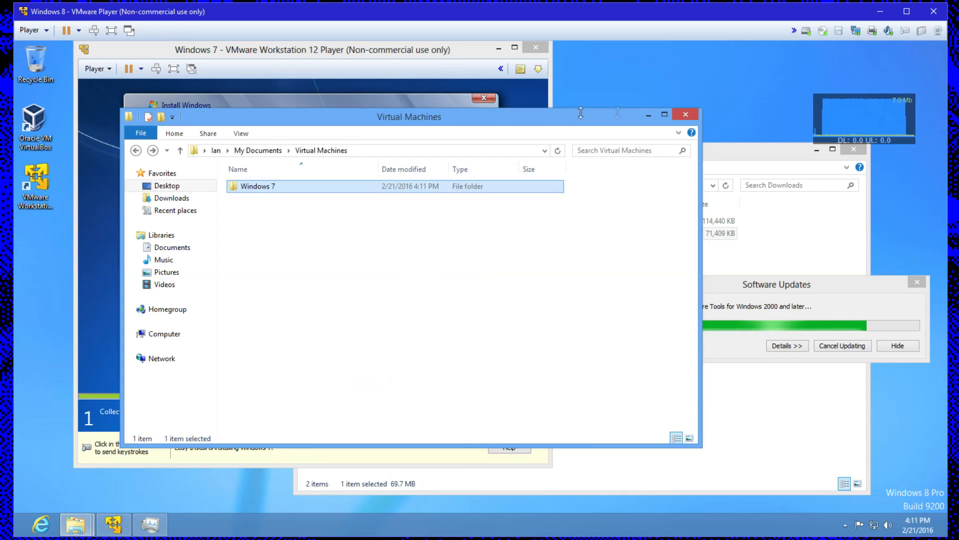
# Move the Virtual Machines folder window clear of the nested installer and check the guest's and host's CPU graphs in Task Manager.
pyautogui.moveTo(593, 120); pyautogui.dragTo(650, 173)
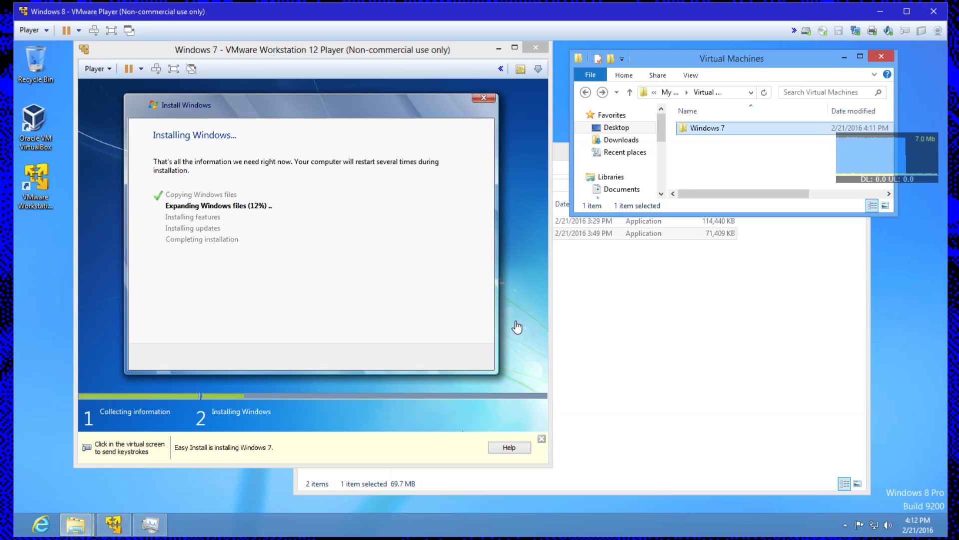
pyautogui.moveTo(150, 524)
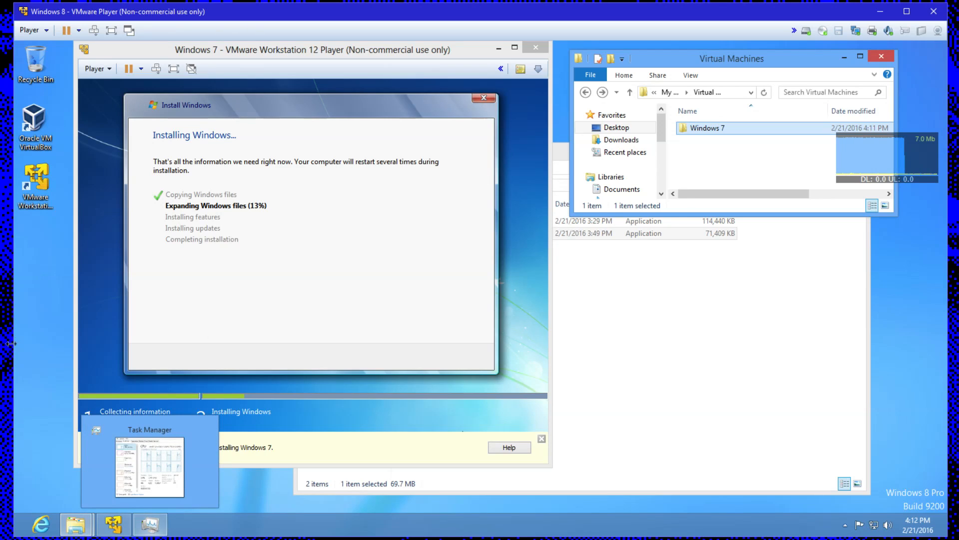
pyautogui.click(150, 524)
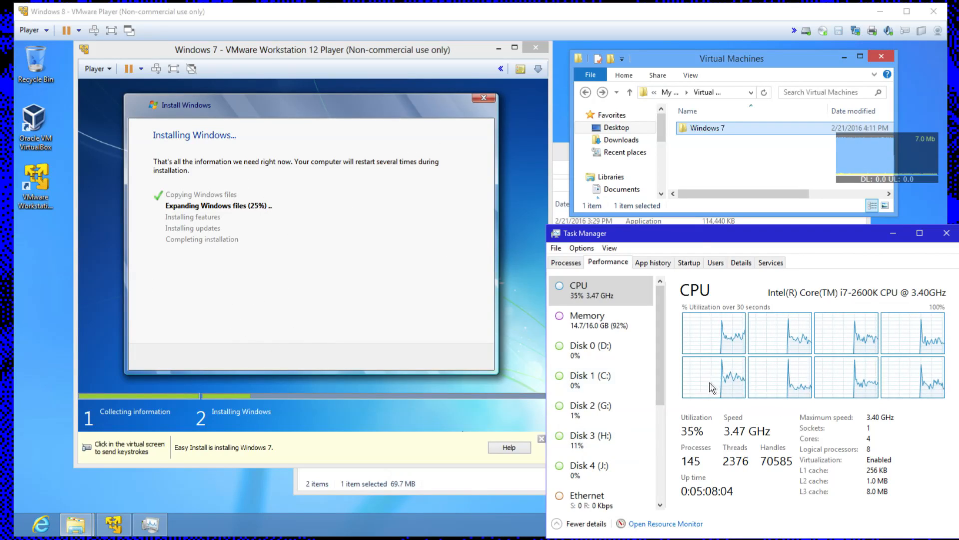
pyautogui.moveTo(694, 234); pyautogui.dragTo(543, 489)
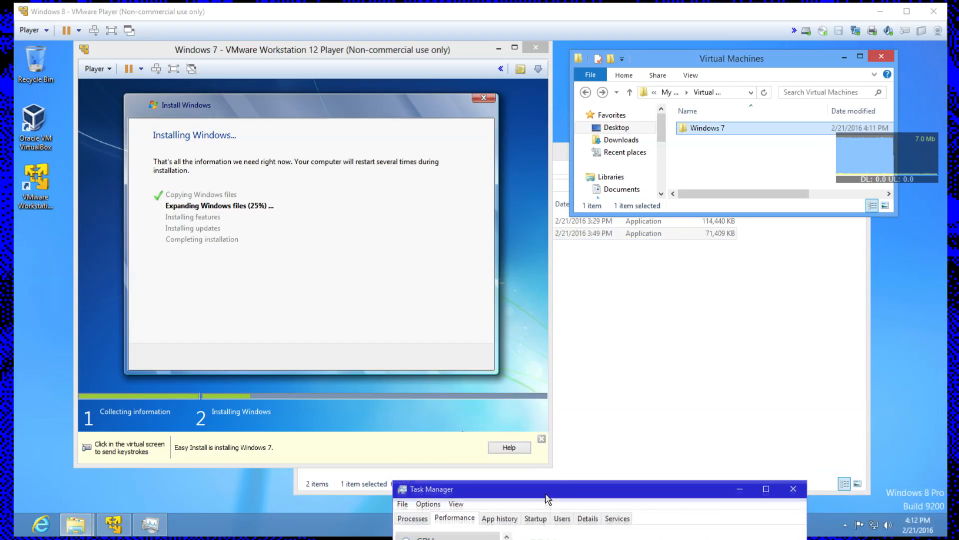
pyautogui.click(159, 527)
pyautogui.click(159, 527)
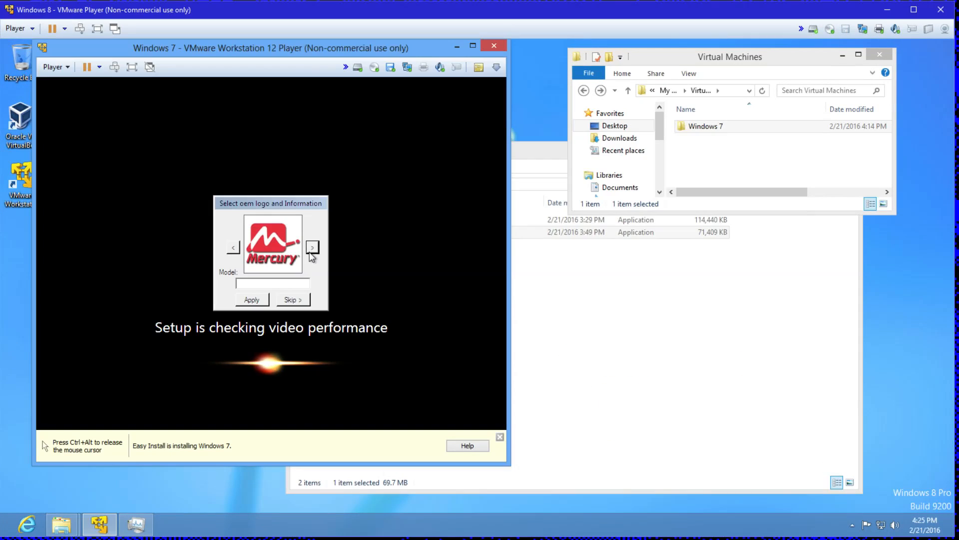
# Browse the OEM logos in the nested Windows 7 setup, choose the NVIDIA logo, enter the model "lul" and apply it.
pyautogui.click(313, 247)
pyautogui.click(312, 247)
pyautogui.click(312, 246)
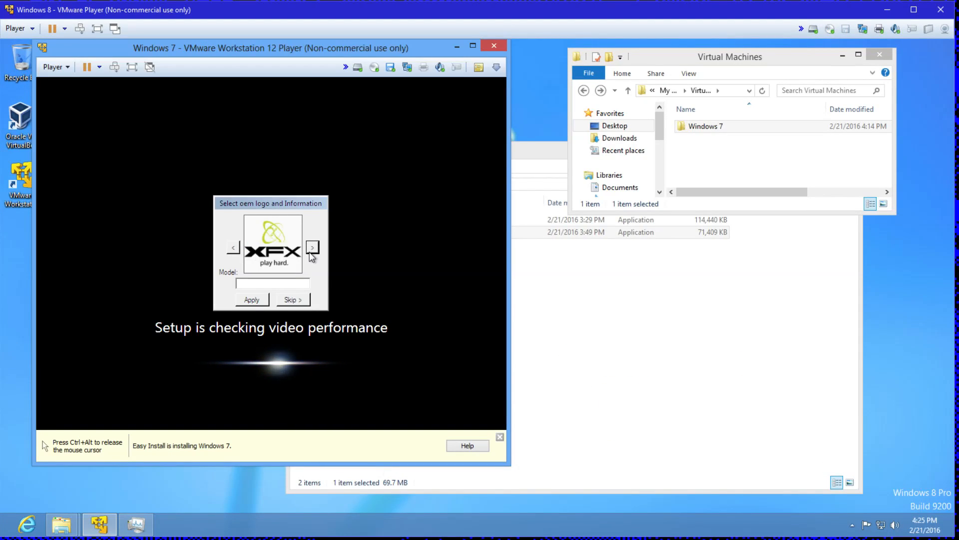
pyautogui.click(233, 248)
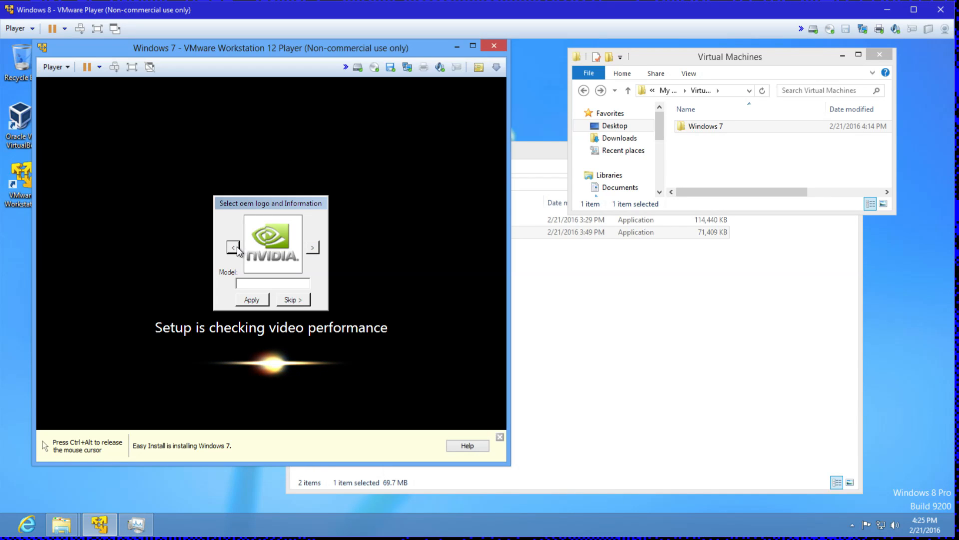
pyautogui.click(271, 283)
pyautogui.write('lul')
pyautogui.click(252, 300)
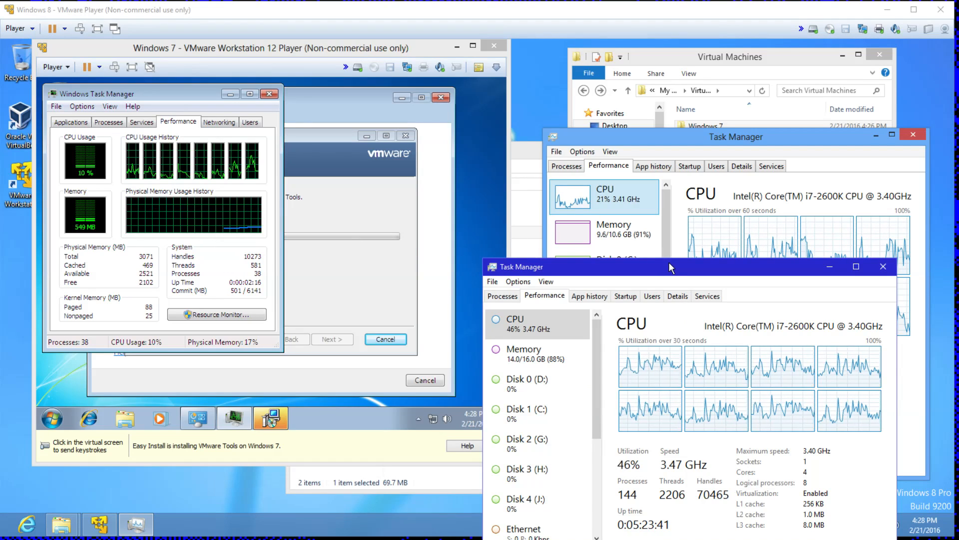
# Compare CPU usage in the Task Managers of all three systems, moving the host's Task Manager out of view.
pyautogui.moveTo(670, 269); pyautogui.dragTo(644, 291)
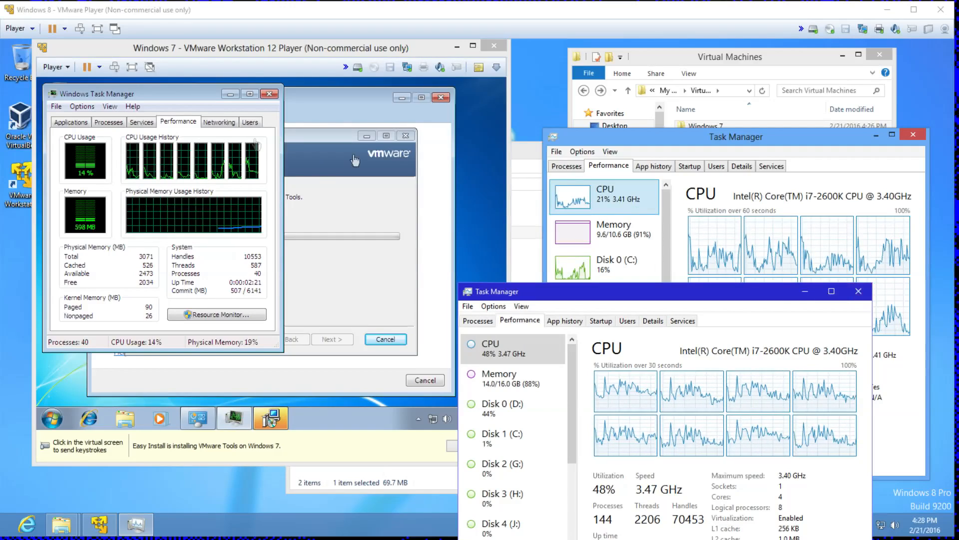
pyautogui.moveTo(702, 287); pyautogui.dragTo(581, 405)
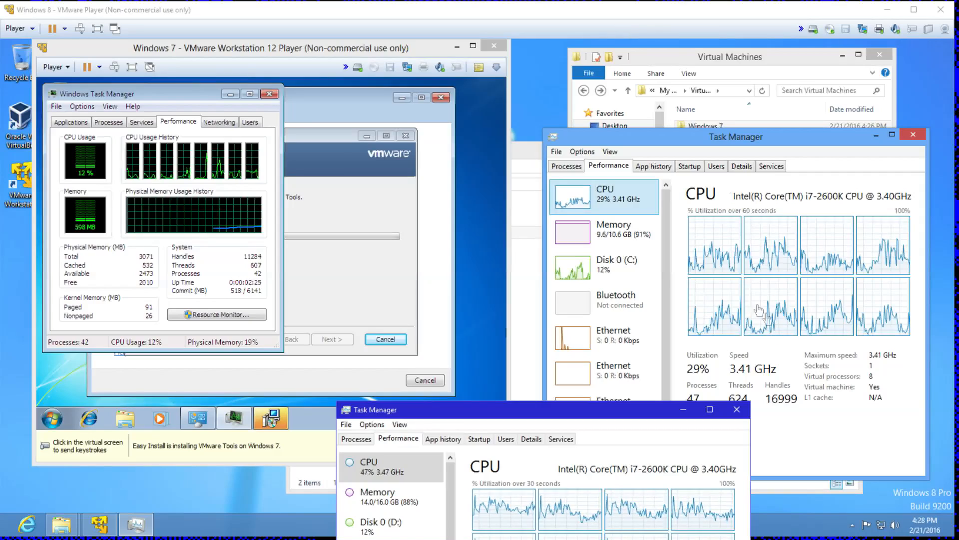
pyautogui.moveTo(640, 409); pyautogui.dragTo(639, 539)
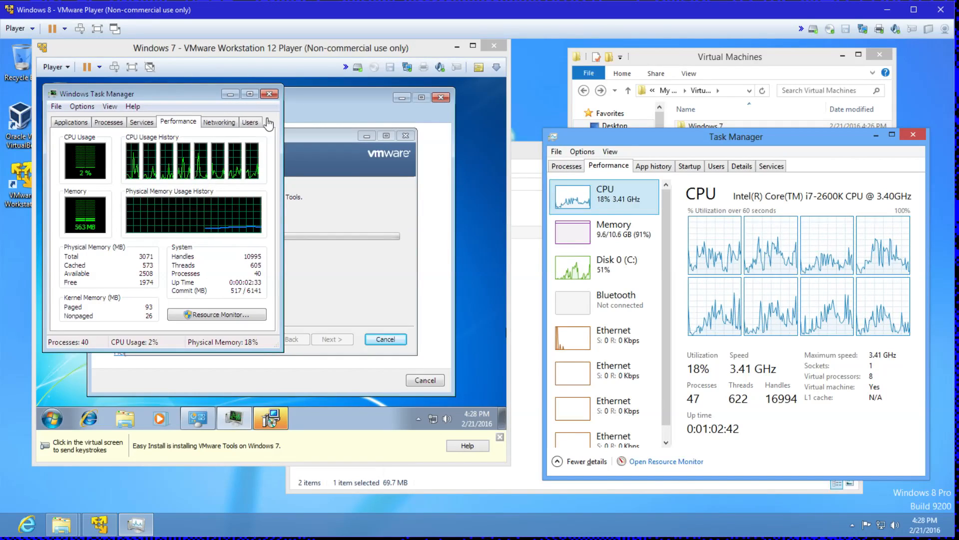
# Close Windows Task Manager inside the nested Windows 7 machine and release the mouse cursor.
pyautogui.click(270, 99)
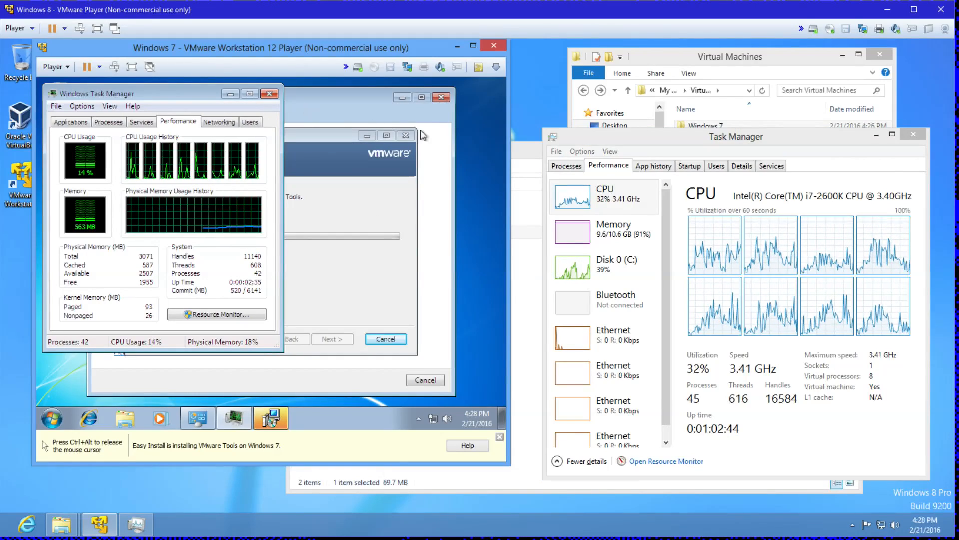
pyautogui.click(274, 93)
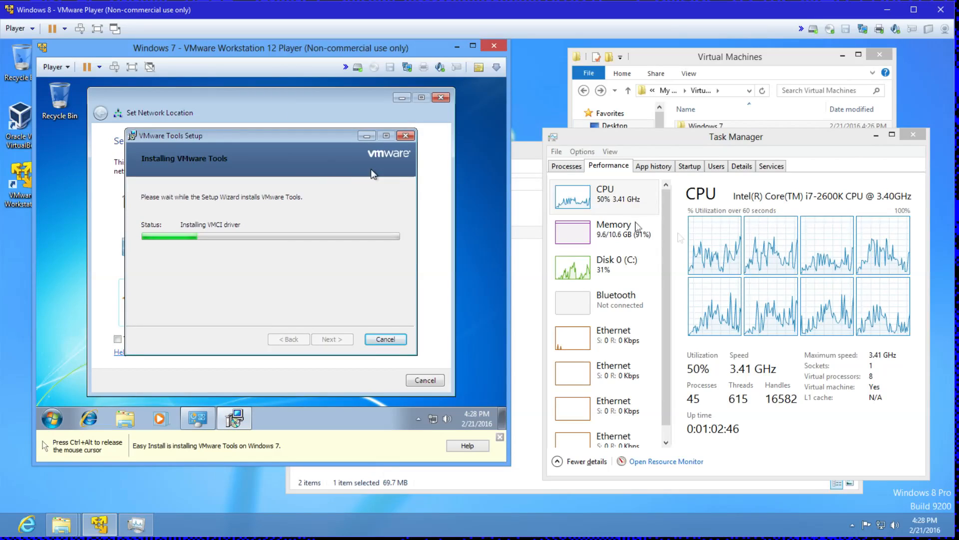
pyautogui.hotkey('ctrl', 'alt')
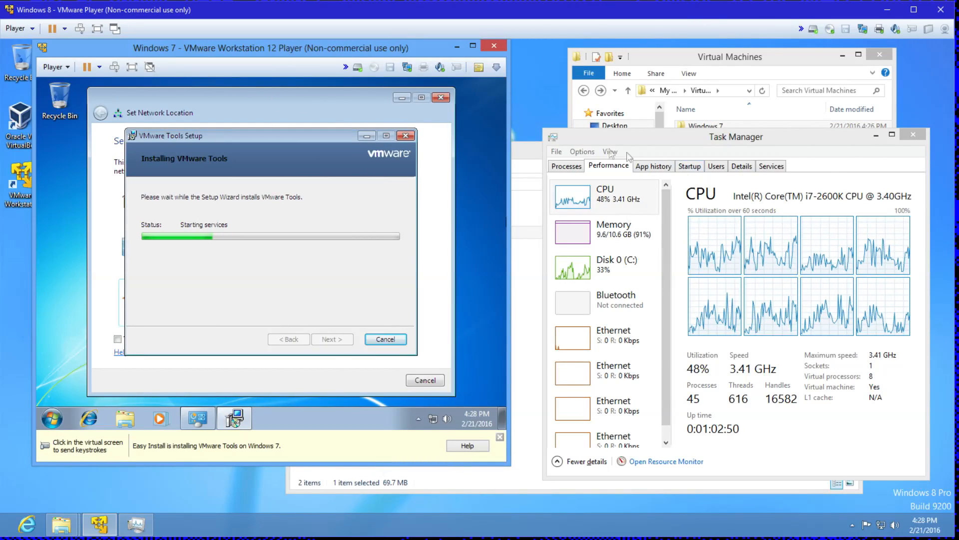
# Set the nested Windows 7 machine's network location to Home network, release the cursor, and move the Downloads window out of the way.
pyautogui.click(334, 104)
pyautogui.click(263, 222)
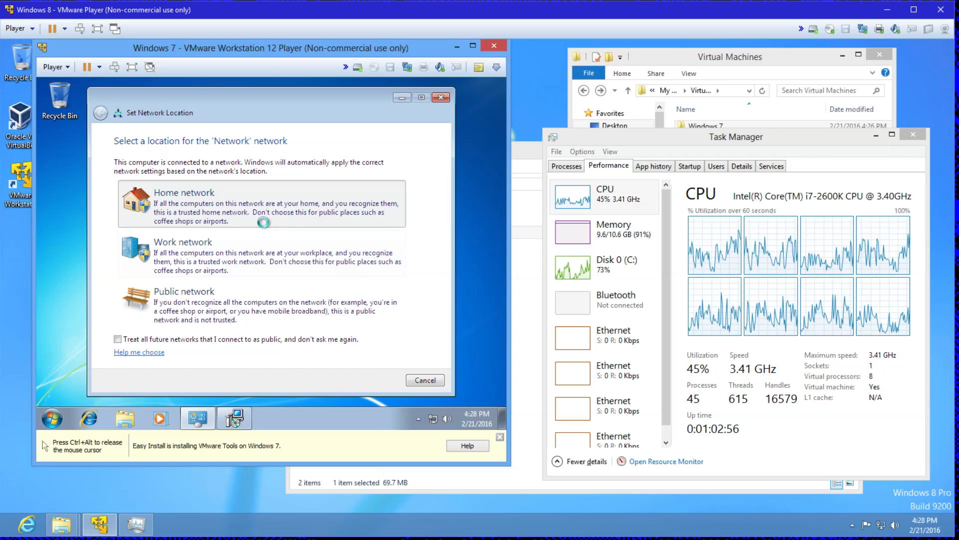
pyautogui.hotkey('ctrl', 'alt')
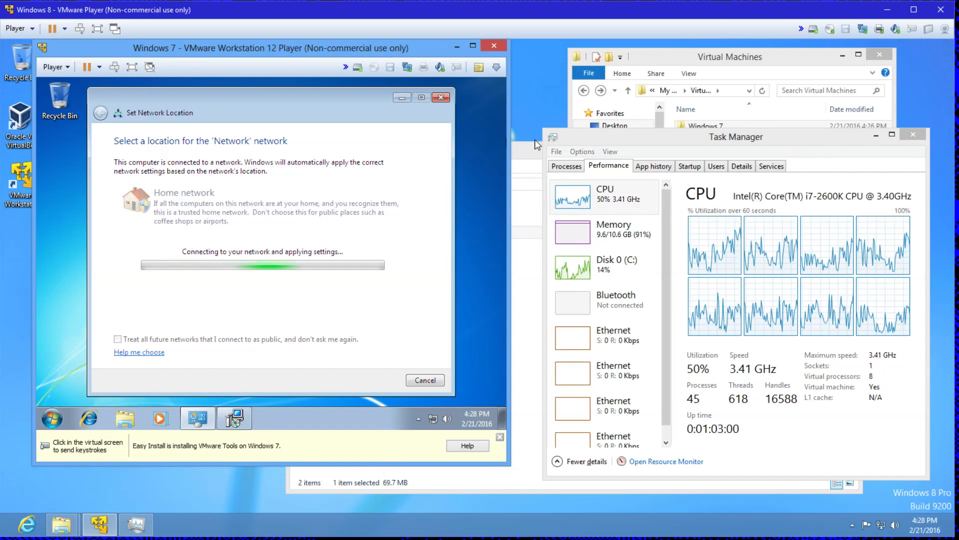
pyautogui.click(394, 193)
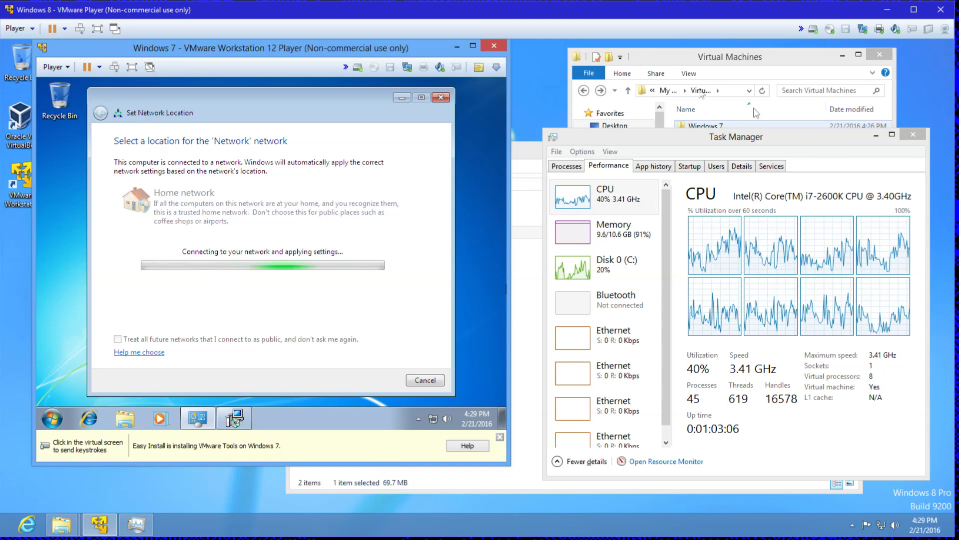
pyautogui.hotkey('ctrl', 'alt')
pyautogui.moveTo(520, 146); pyautogui.dragTo(780, 442)
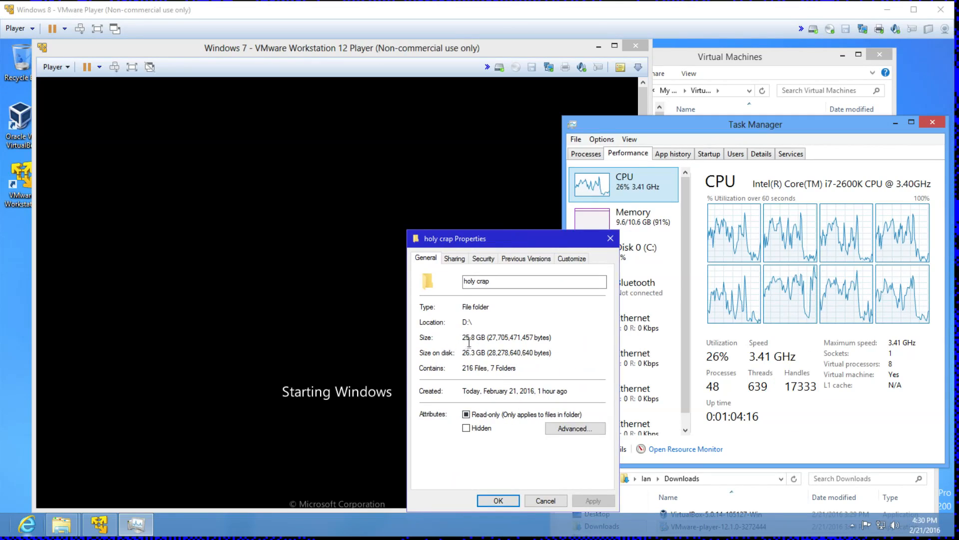
# Check the size on disk of the "holy crap" folder in its properties and close them without changes.
pyautogui.moveTo(460, 353); pyautogui.dragTo(566, 360)
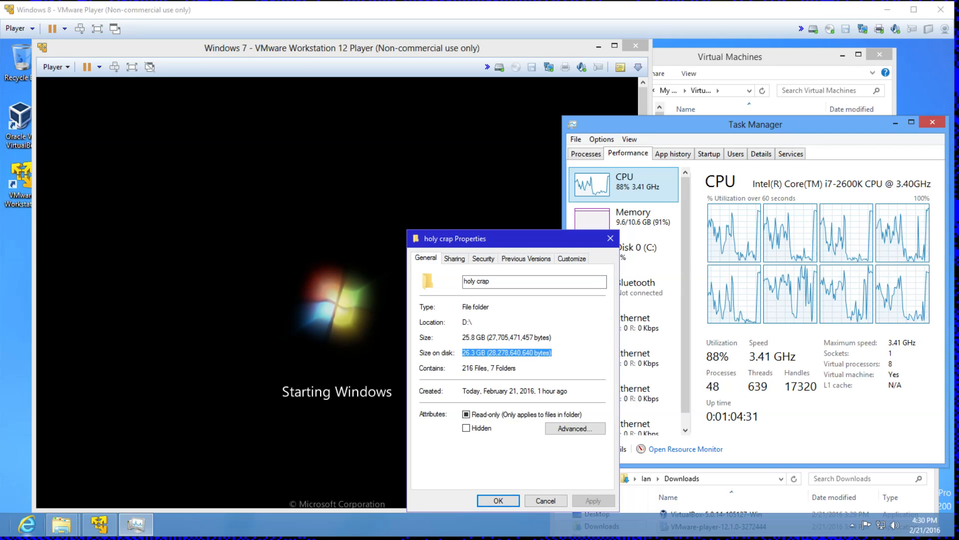
pyautogui.click(589, 355)
pyautogui.moveTo(589, 354); pyautogui.dragTo(437, 352)
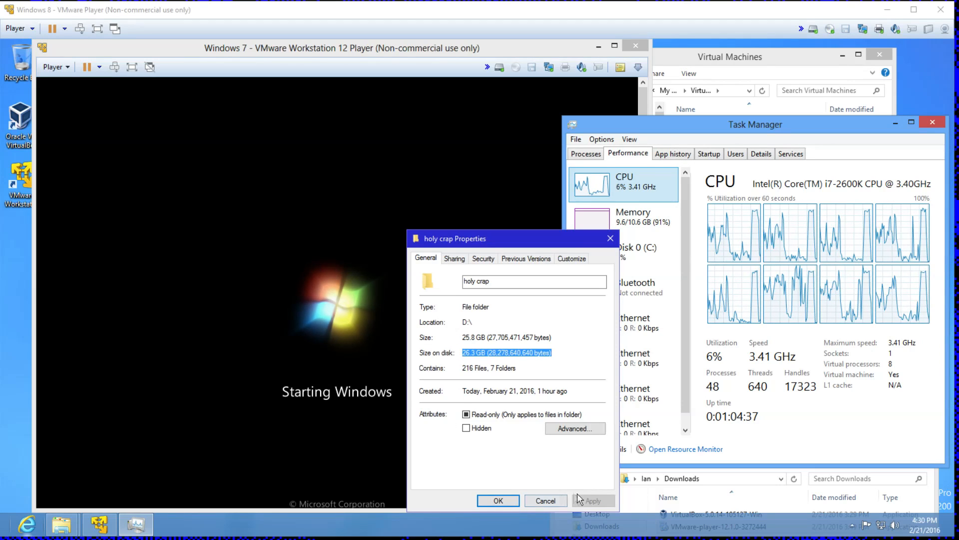
pyautogui.click(546, 500)
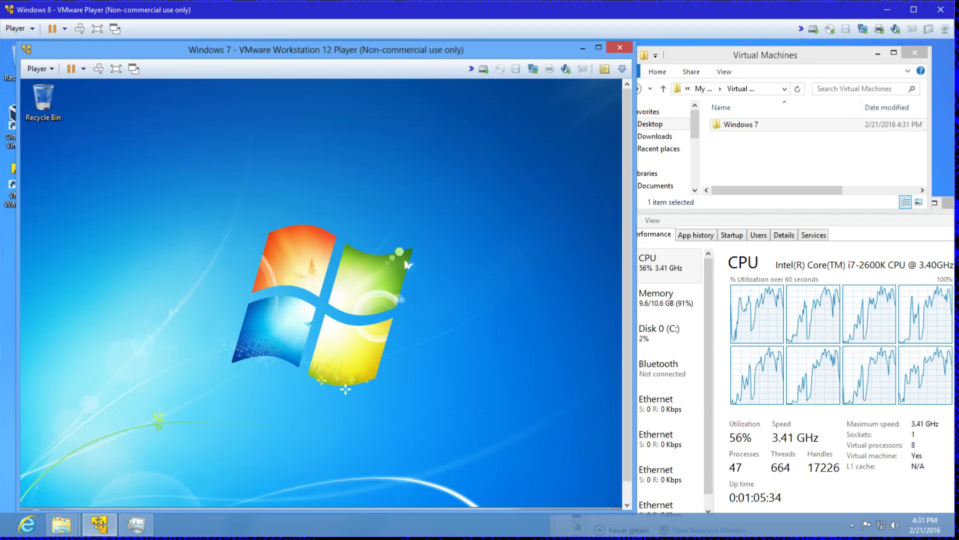
# Maximize the nested Windows 7 window to view its desktop at the larger size, and restore the window.
pyautogui.moveTo(431, 50); pyautogui.dragTo(418, 39)
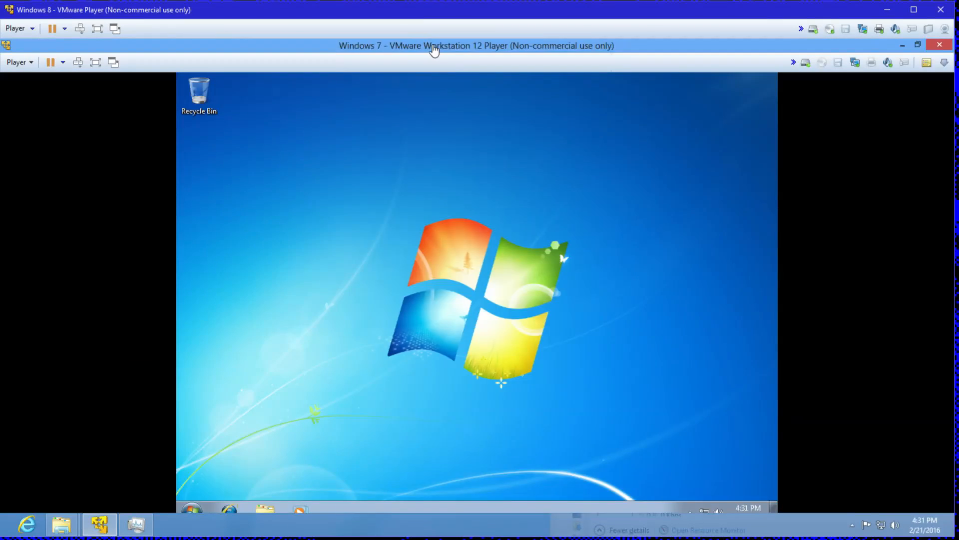
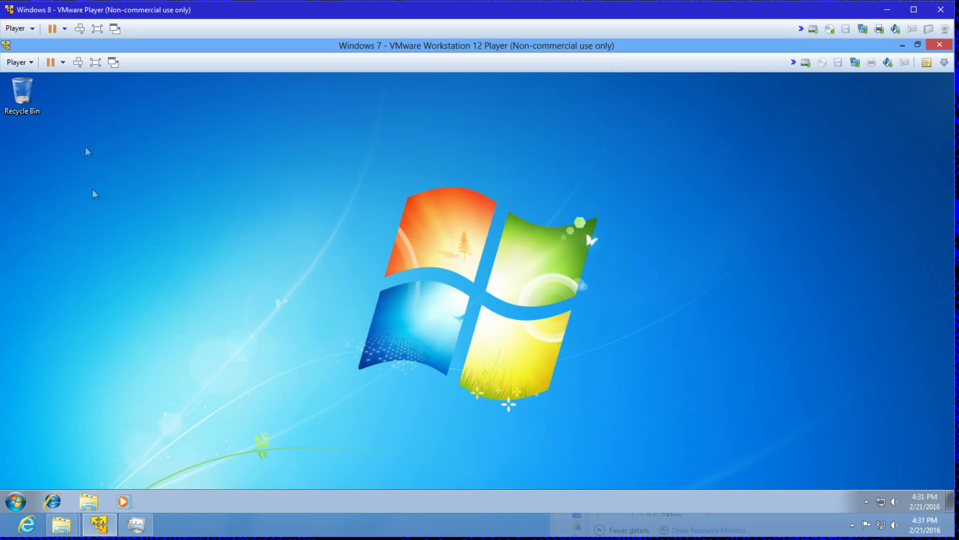
pyautogui.moveTo(349, 176); pyautogui.dragTo(679, 435)
pyautogui.doubleClick(560, 44)
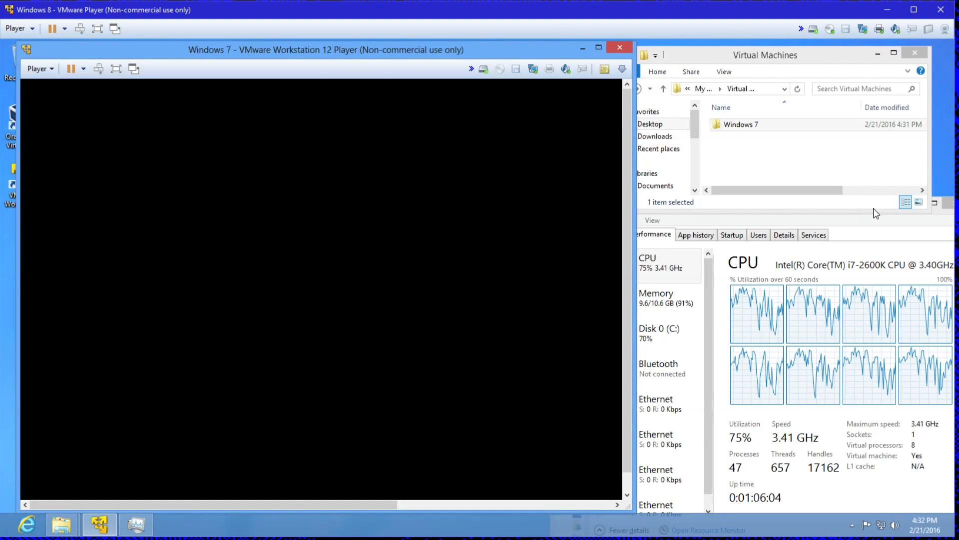
# Bring the Windows 8 guest's Task Manager to the front, move it aside, and close it.
pyautogui.click(844, 223)
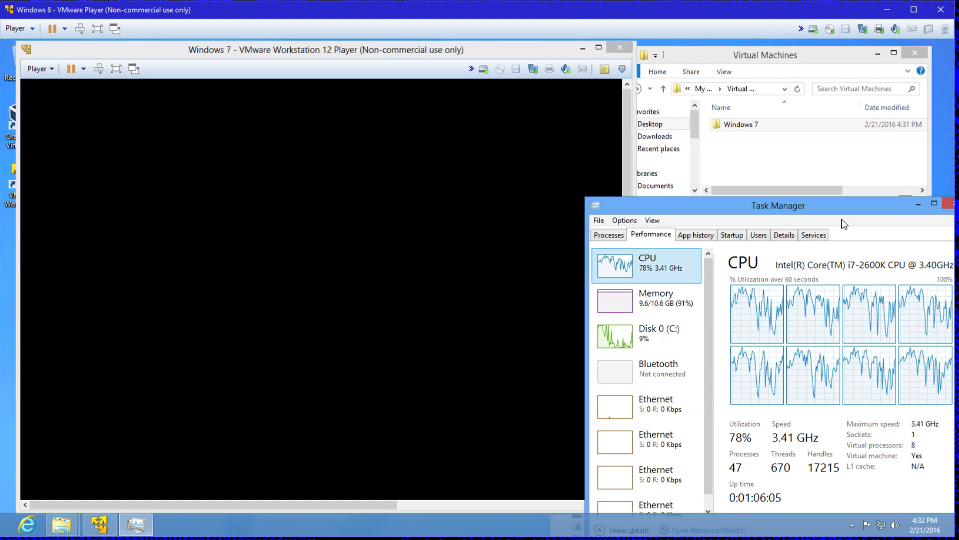
pyautogui.moveTo(850, 213); pyautogui.dragTo(724, 213)
pyautogui.click(827, 204)
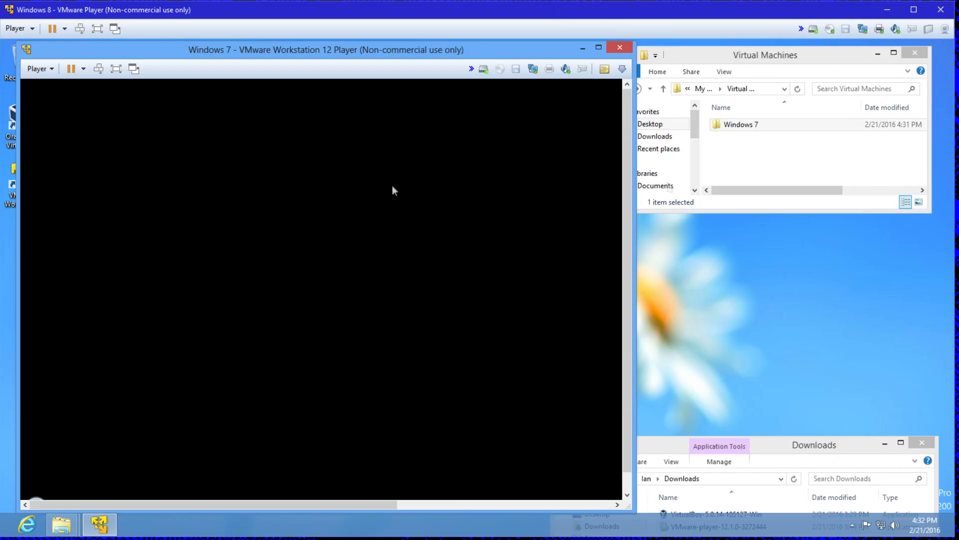
# Copy the VMware-player-12.1.0-3272444 installer from the Downloads folder onto the nested Windows 7 desktop.
pyautogui.moveTo(805, 448); pyautogui.dragTo(845, 277)
pyautogui.moveTo(436, 372); pyautogui.dragTo(80, 210)
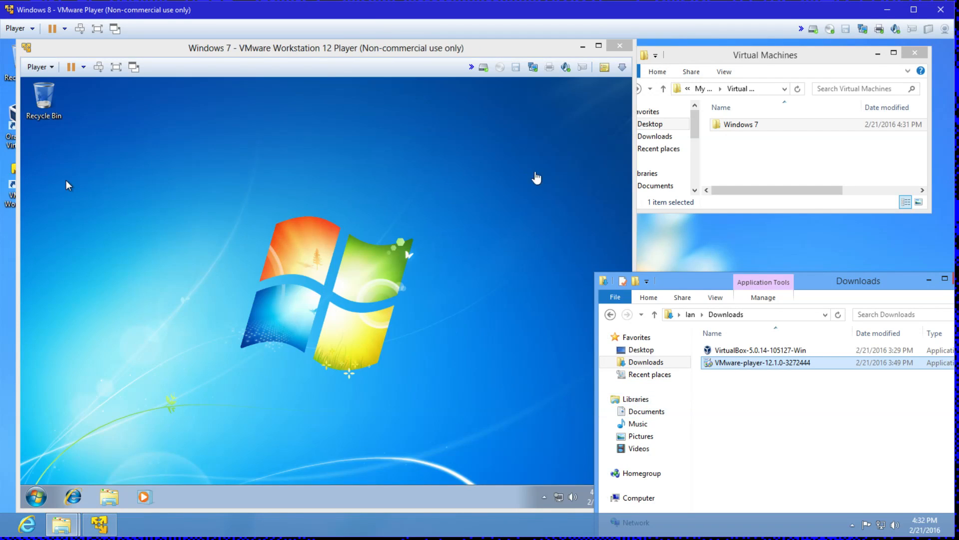
pyautogui.click(535, 175)
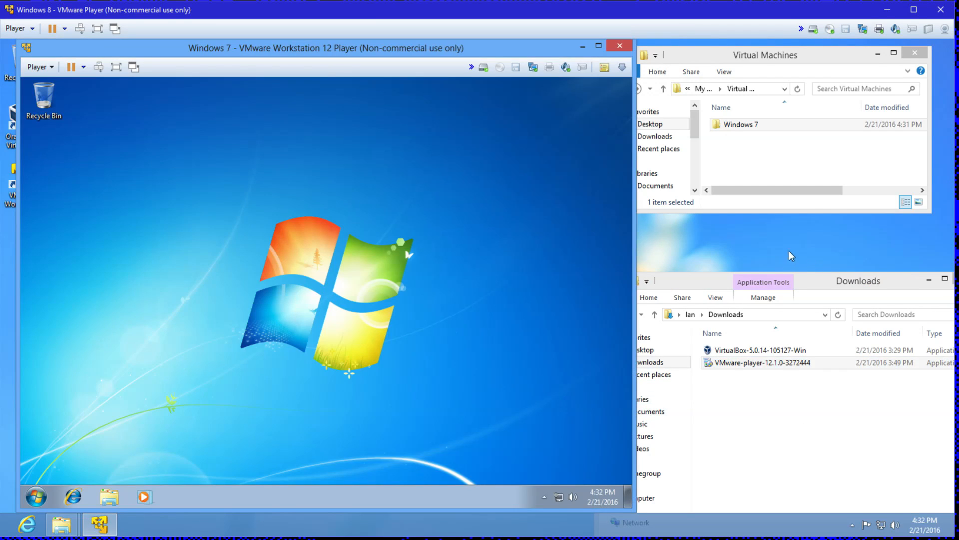
# Switch the Windows 8 machine's CD/DVD drive to the Windows XP SP3 ISO image in H:\Disk images.
pyautogui.click(830, 30)
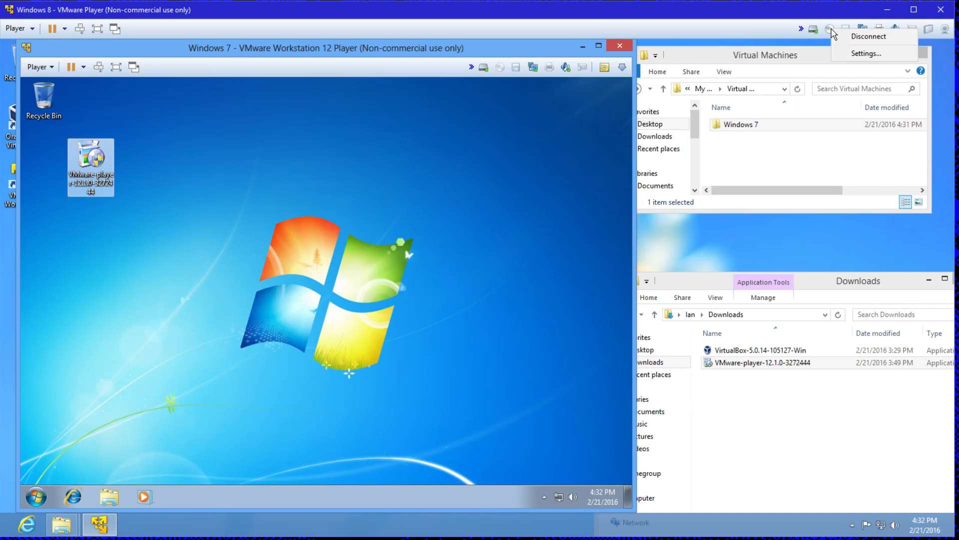
pyautogui.click(862, 53)
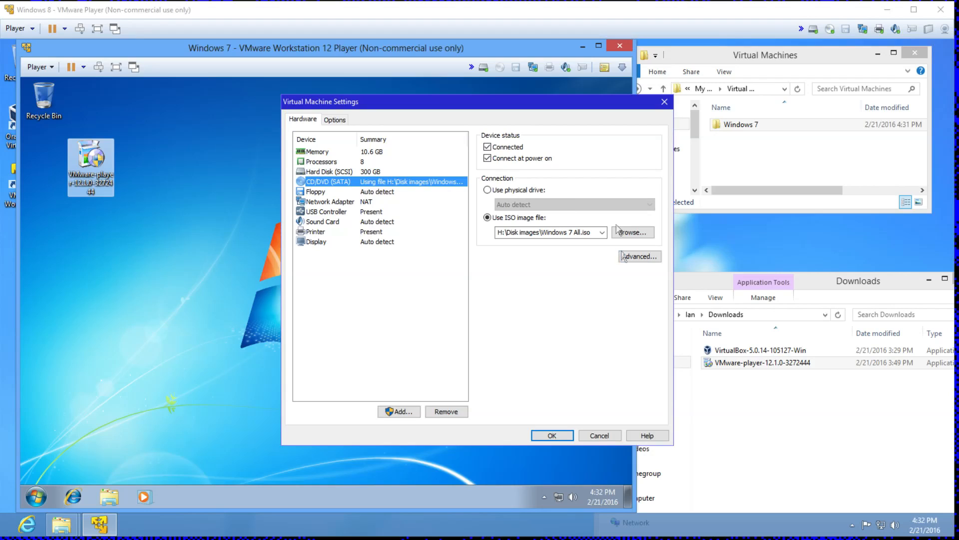
pyautogui.click(619, 231)
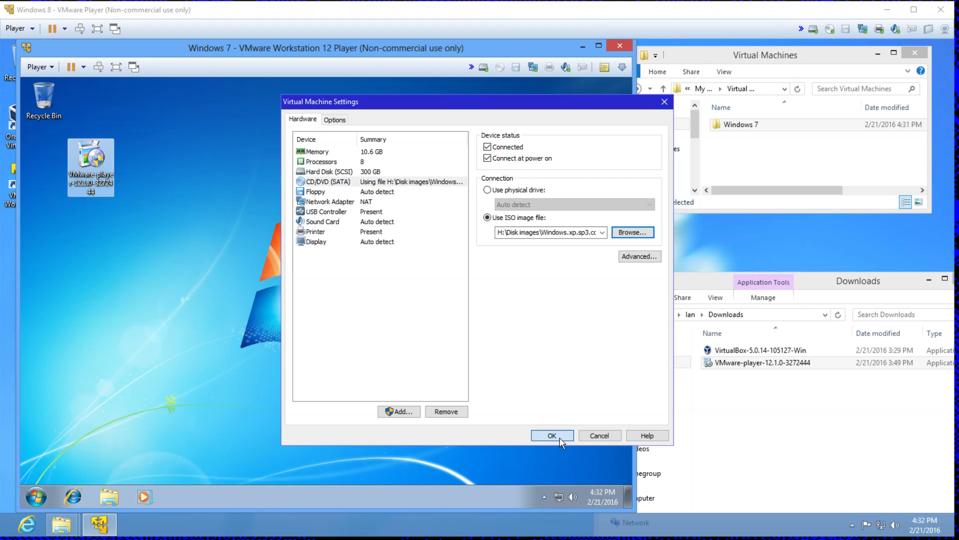
pyautogui.click(552, 435)
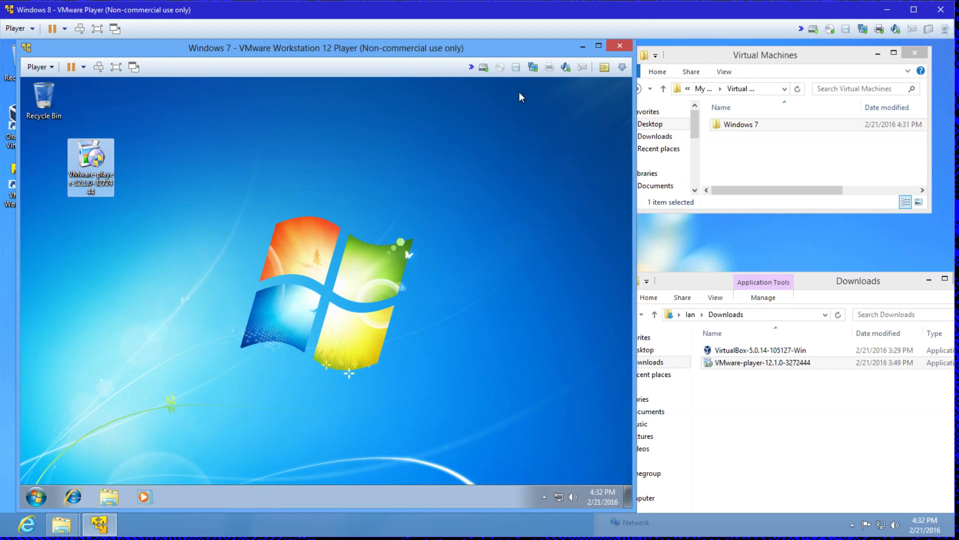
# Open the nested Windows 7 machine's CD/DVD connection settings and confirm them.
pyautogui.click(501, 67)
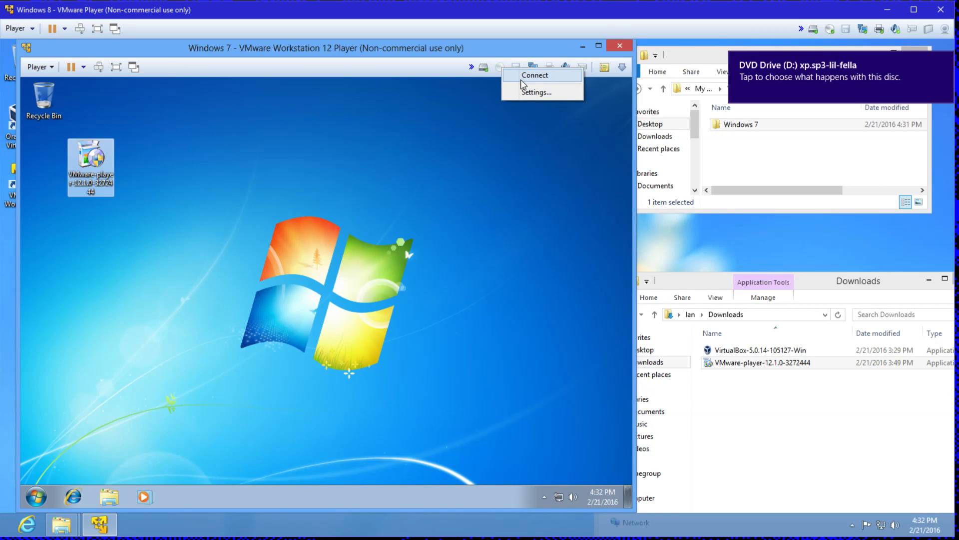
pyautogui.click(550, 93)
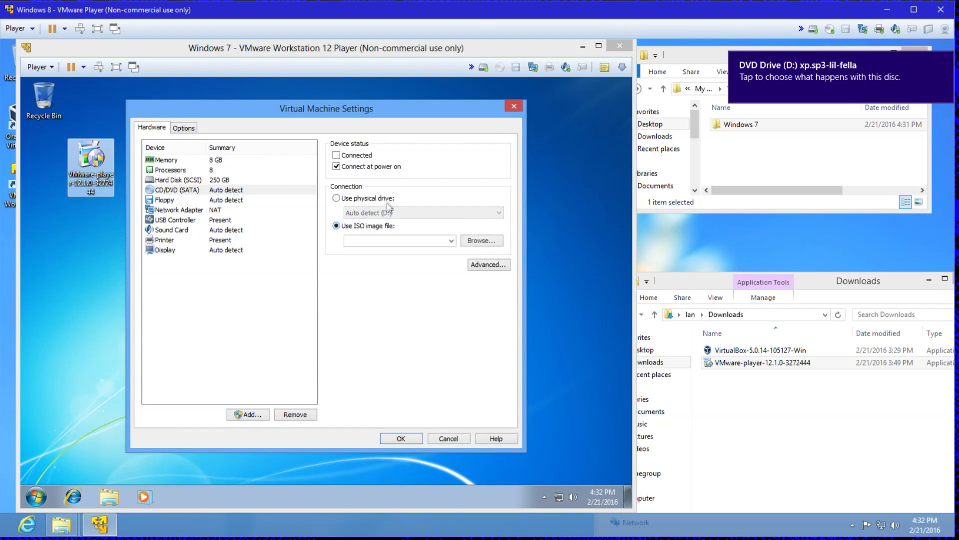
pyautogui.click(407, 439)
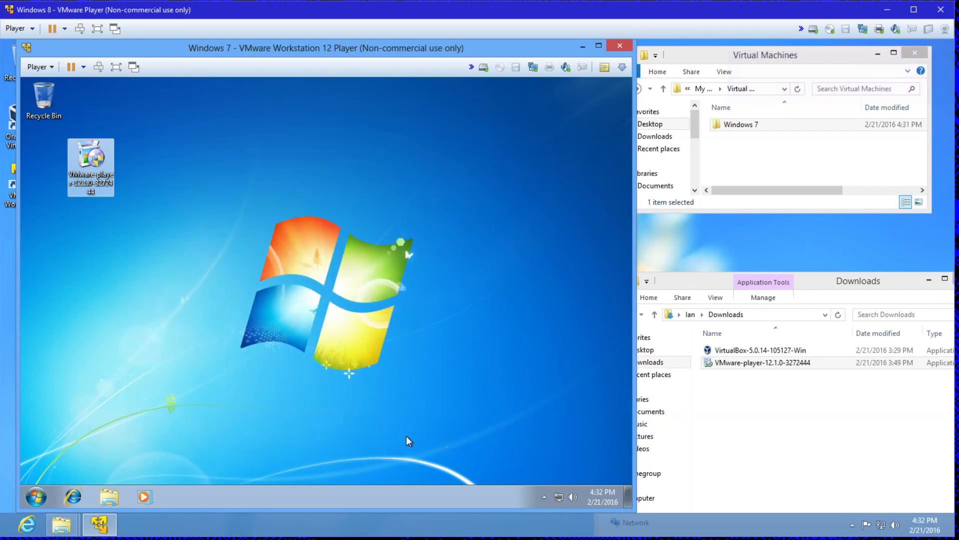
# Open Computer inside the nested Windows 7 and set that machine's CD/DVD device to use physical drive D:.
pyautogui.click(35, 496)
pyautogui.click(233, 343)
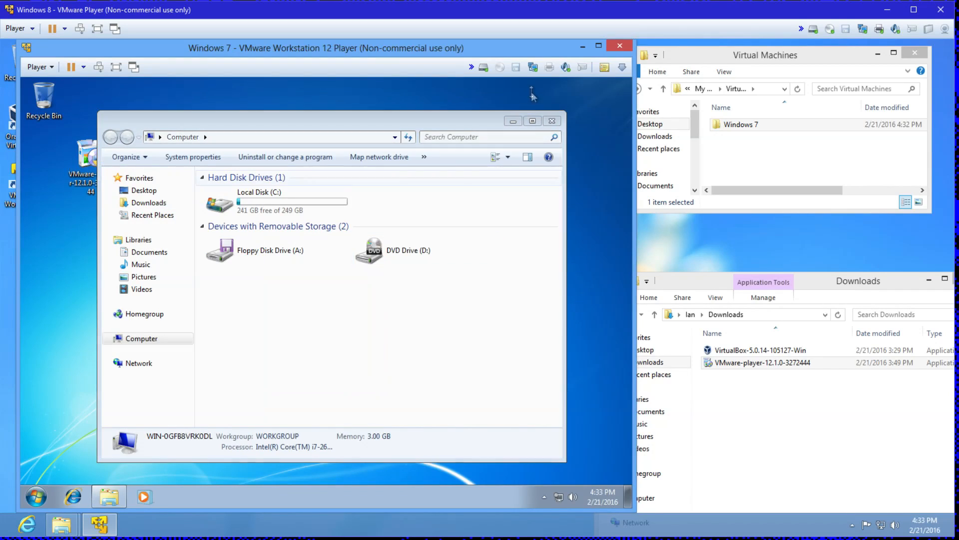
pyautogui.click(504, 71)
pyautogui.click(530, 93)
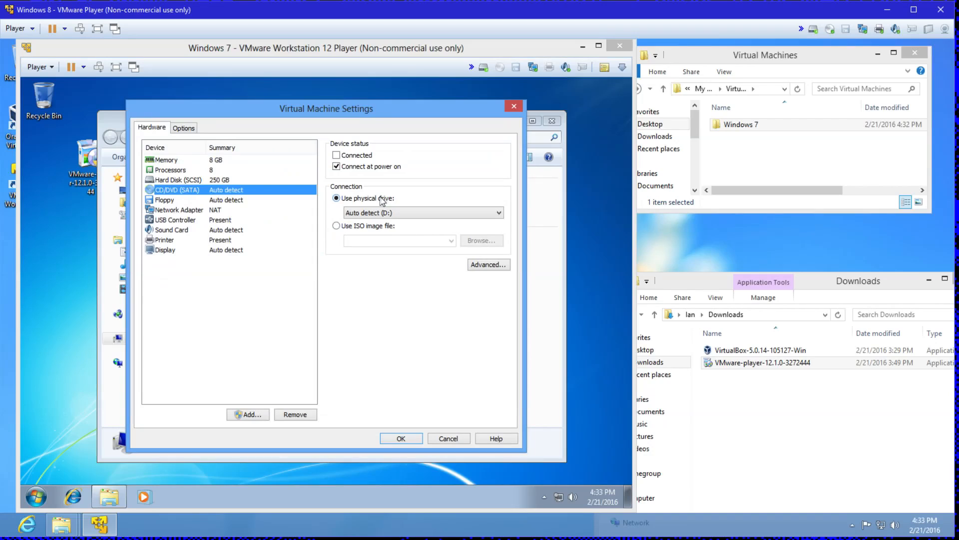
pyautogui.click(398, 212)
pyautogui.click(407, 231)
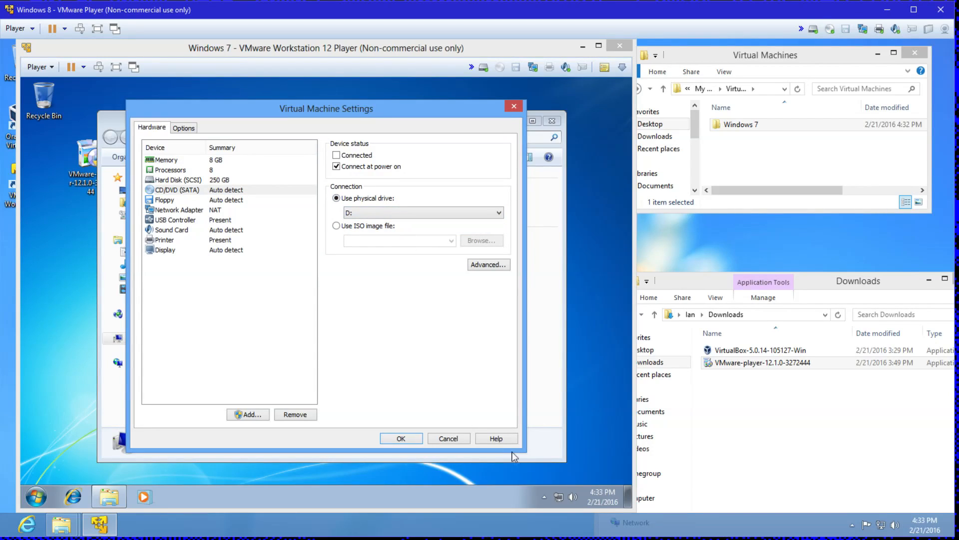
pyautogui.click(402, 438)
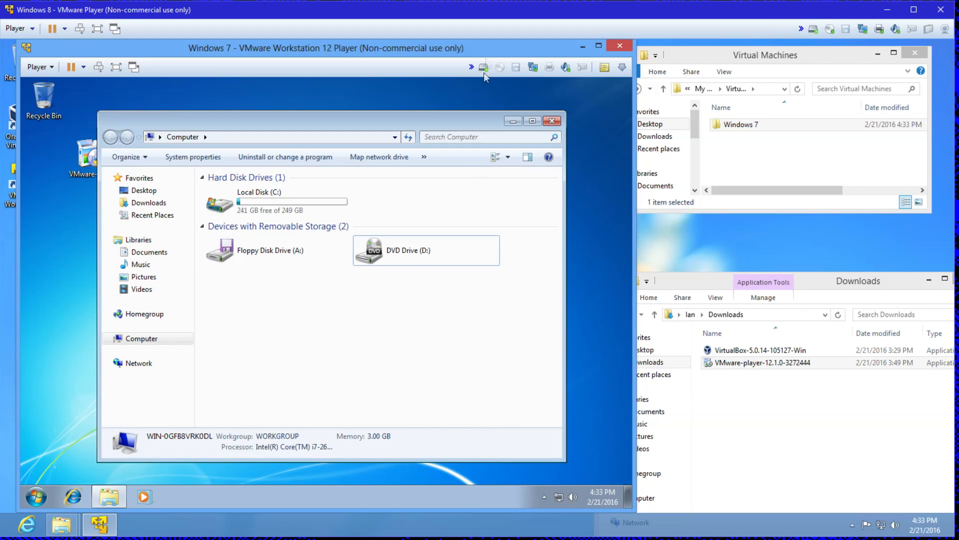
# Connect the nested Windows 7 machine's CD/DVD drive and dismiss the disc's AutoPlay prompt.
pyautogui.click(500, 67)
pyautogui.click(534, 83)
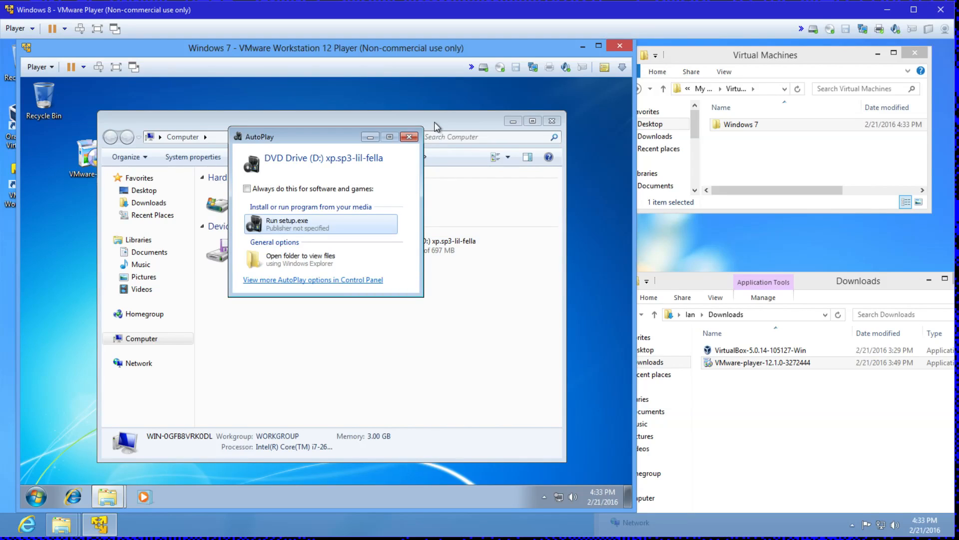
pyautogui.click(409, 137)
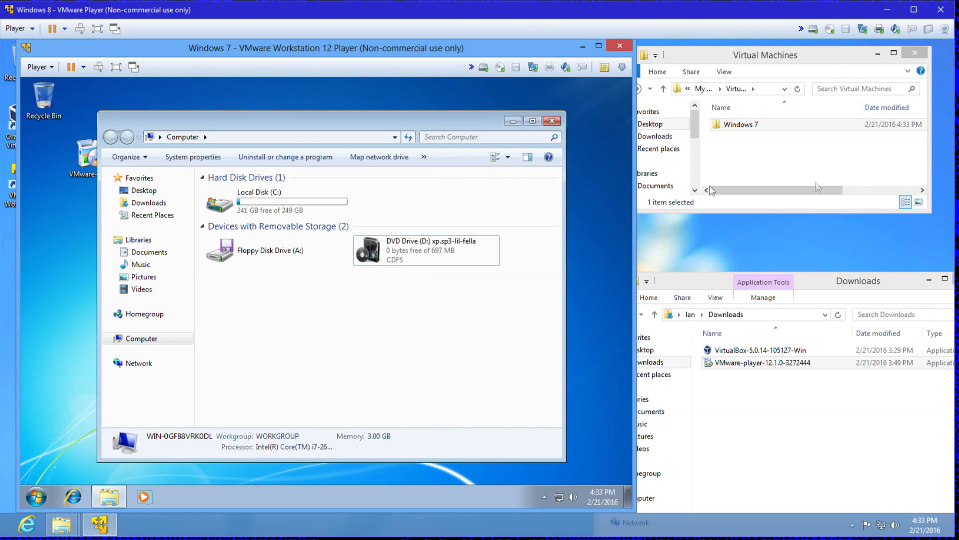
# Open the xp.sp3-lil-fella disc in DVD Drive (D:) to check it, and close the Explorer window.
pyautogui.rightClick(379, 253)
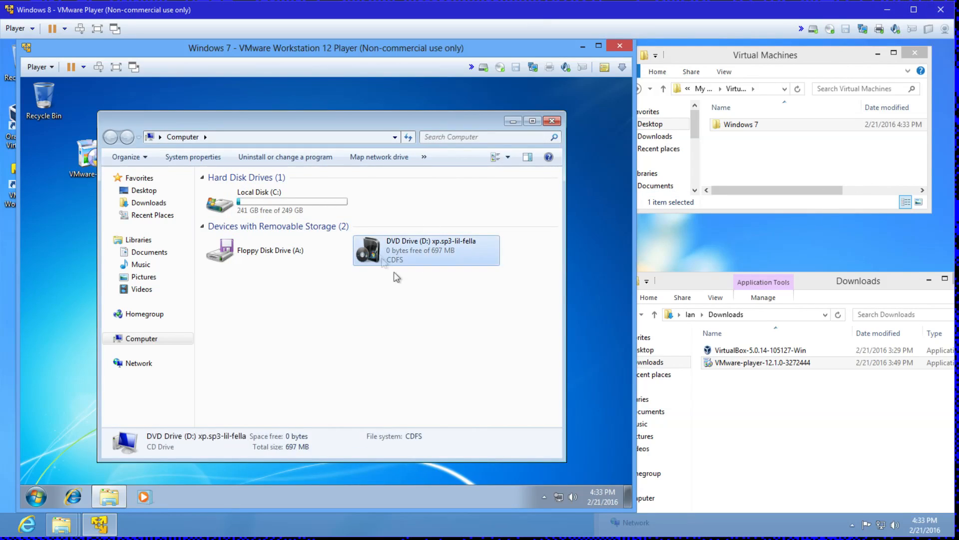
pyautogui.click(437, 290)
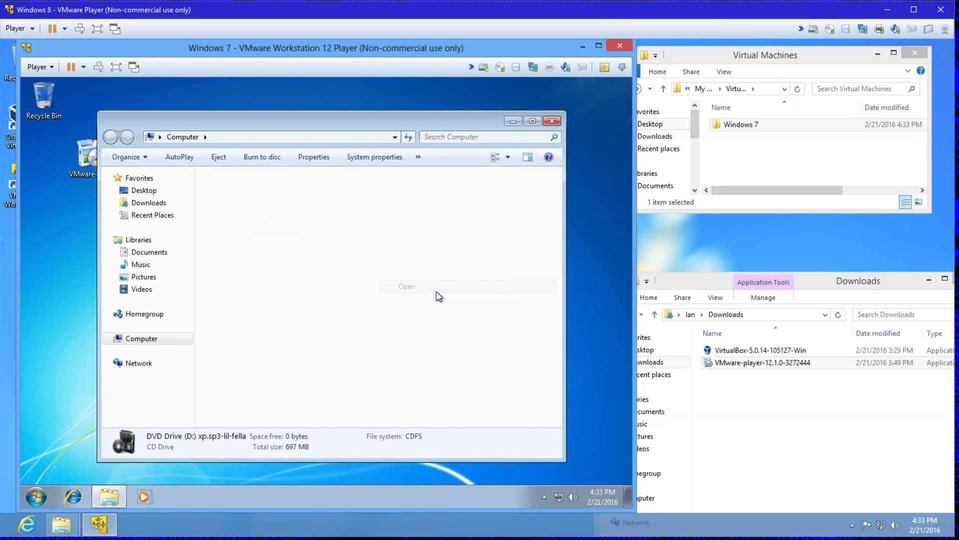
pyautogui.click(551, 121)
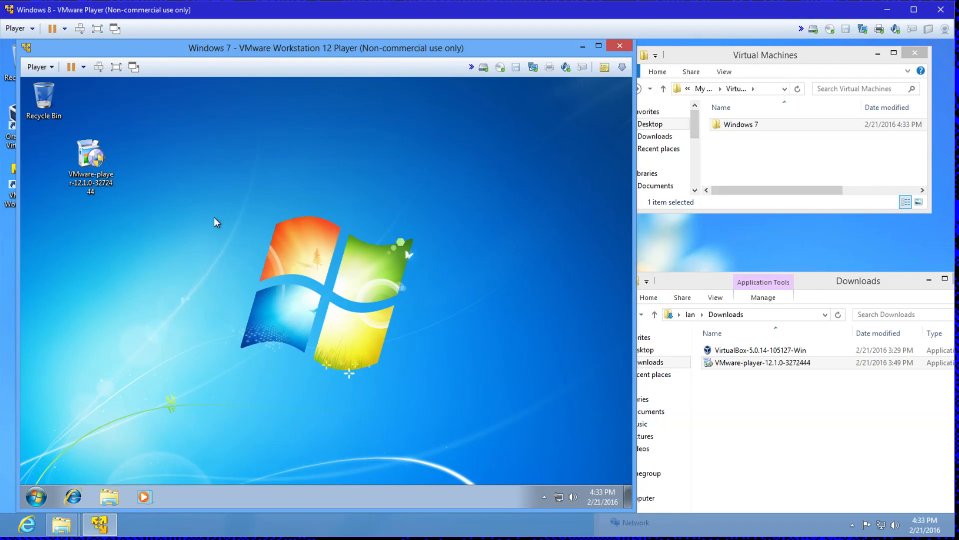
# Move the VMware-player-12.1.0-3272444 installer icon directly below the Recycle Bin on the nested Windows 7 desktop.
pyautogui.moveTo(86, 155); pyautogui.dragTo(45, 157)
pyautogui.click(305, 172)
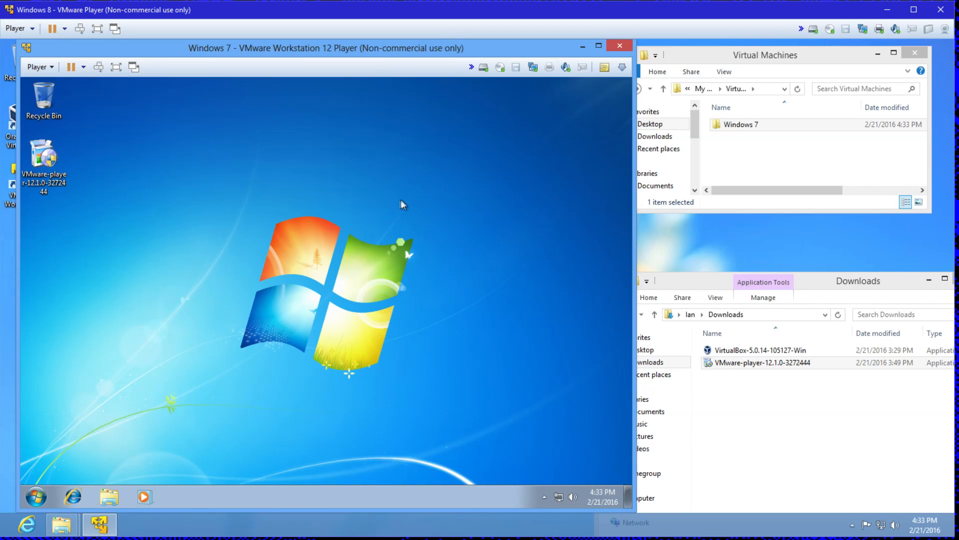
pyautogui.moveTo(226, 230); pyautogui.dragTo(414, 304)
pyautogui.moveTo(226, 175); pyautogui.dragTo(527, 372)
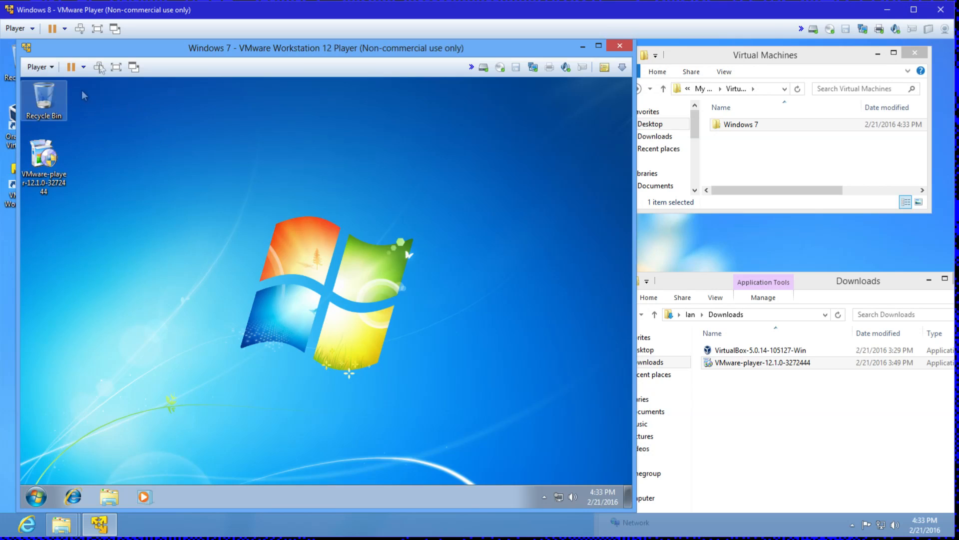
# Try to install VMware Player 12.1.0 in the Windows 7 virtual machine, allowing the installer to make changes.
pyautogui.doubleClick(44, 161)
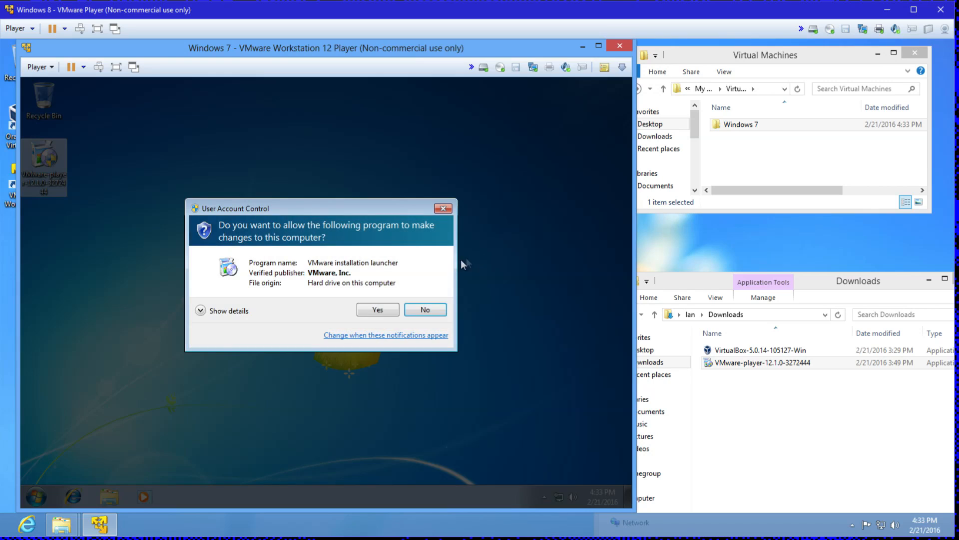
pyautogui.click(375, 310)
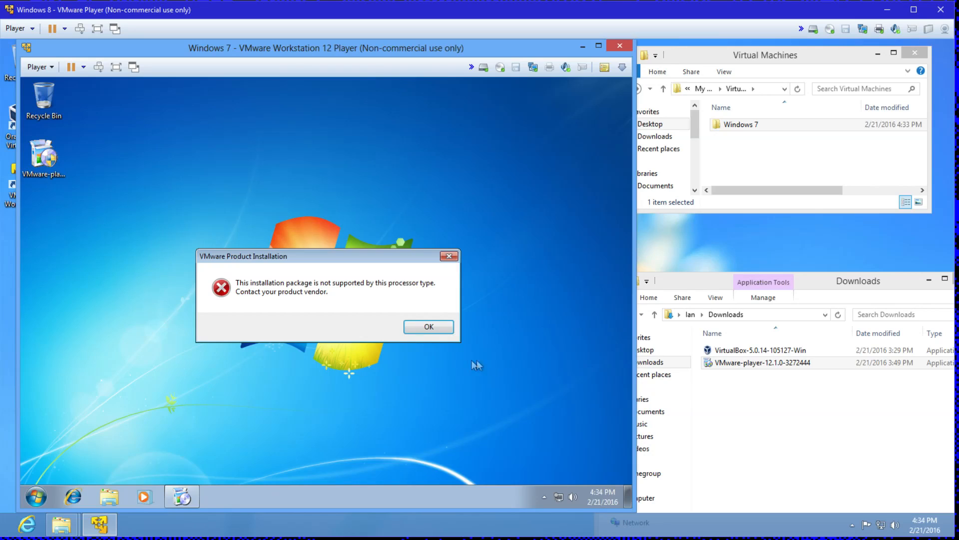
pyautogui.click(428, 326)
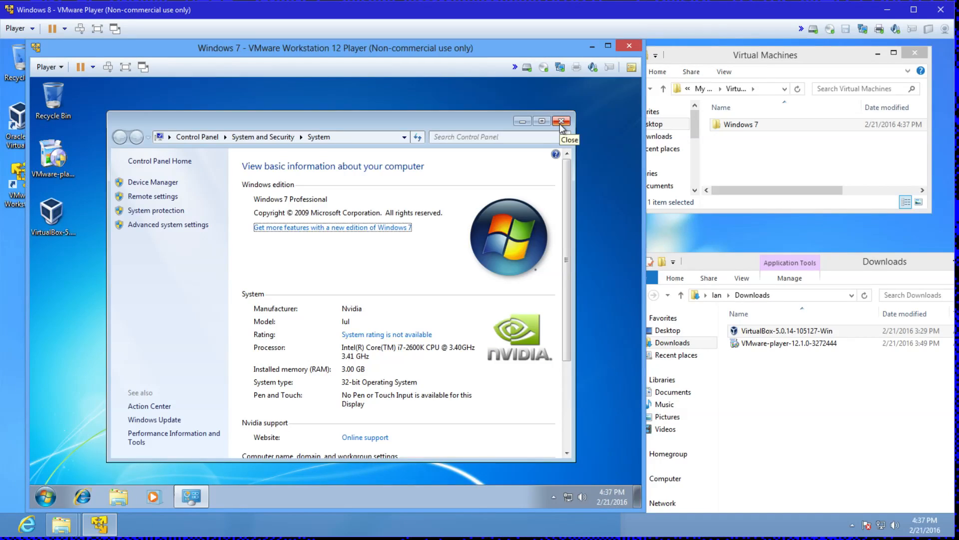
# Close the System information window and try the VMware Player installer on the Windows 7 desktop again.
pyautogui.click(565, 124)
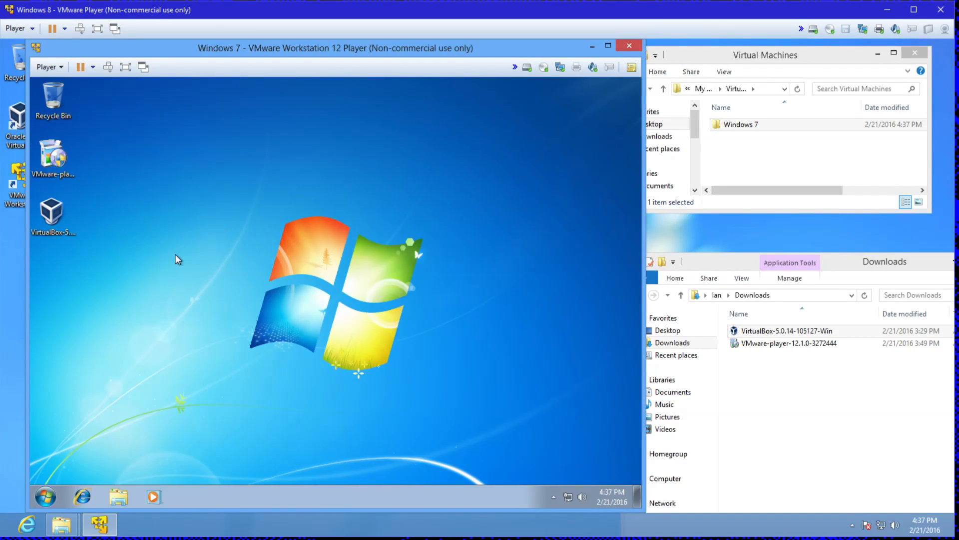
pyautogui.rightClick(150, 355)
pyautogui.click(221, 164)
pyautogui.doubleClick(52, 202)
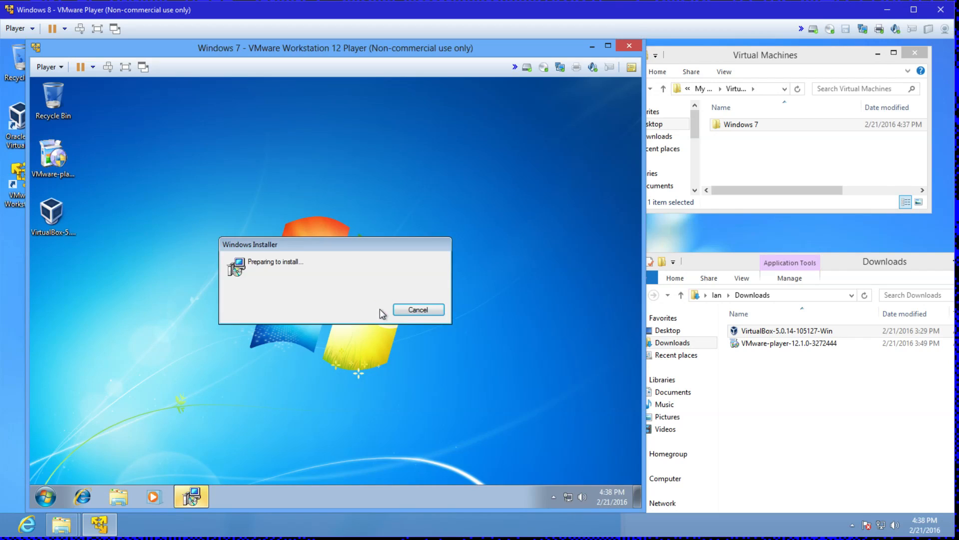
pyautogui.click(437, 327)
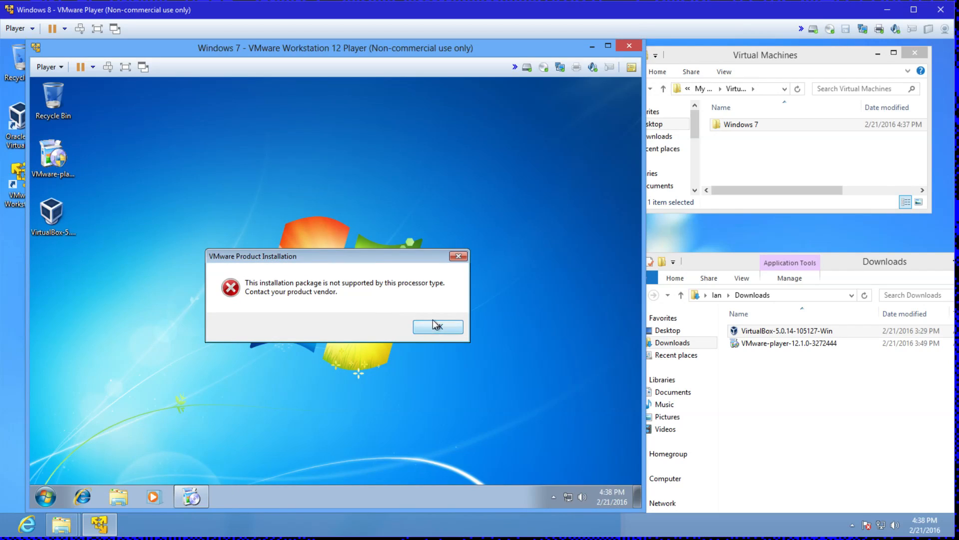
# Install VirtualBox 5.0.14 from the Windows 7 desktop and shift the VirtualBox Manager window slightly.
pyautogui.click(37, 216)
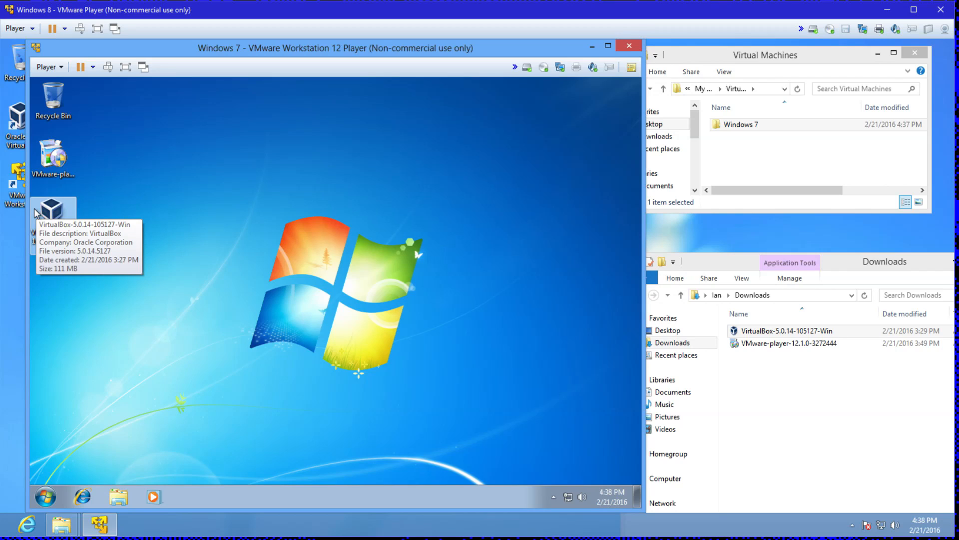
pyautogui.doubleClick(38, 216)
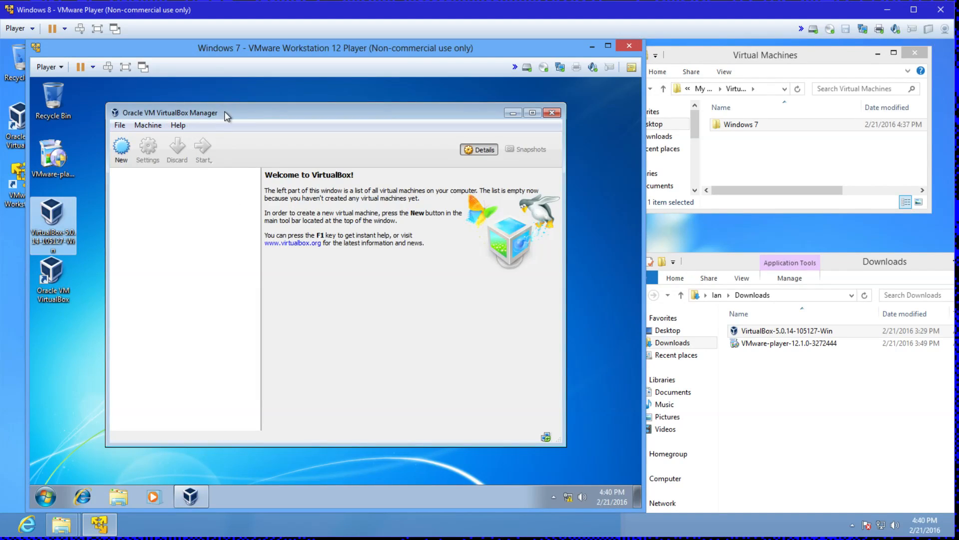
pyautogui.moveTo(225, 111); pyautogui.dragTo(241, 113)
# Begin a new VirtualBox virtual machine named winxp with the version Windows XP (32-bit).
pyautogui.click(140, 146)
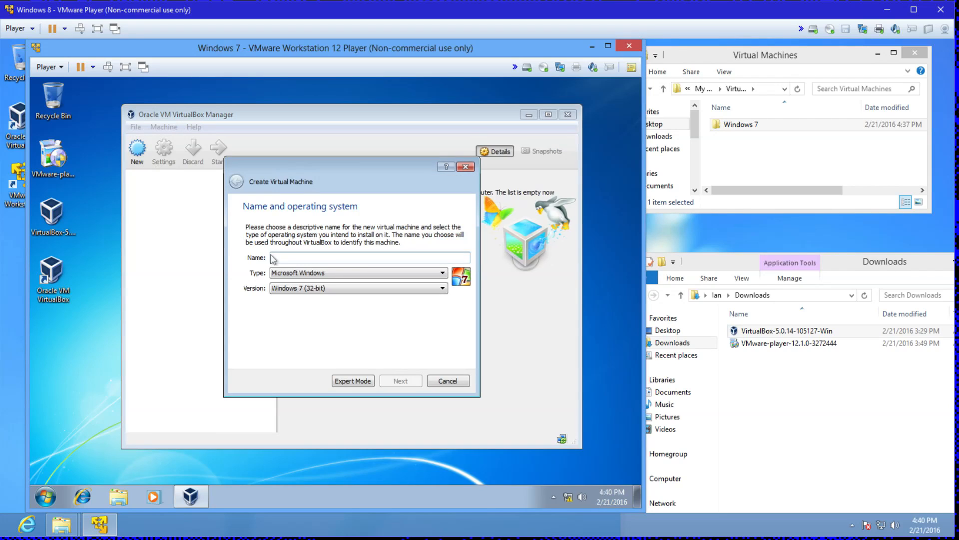
pyautogui.click(332, 289)
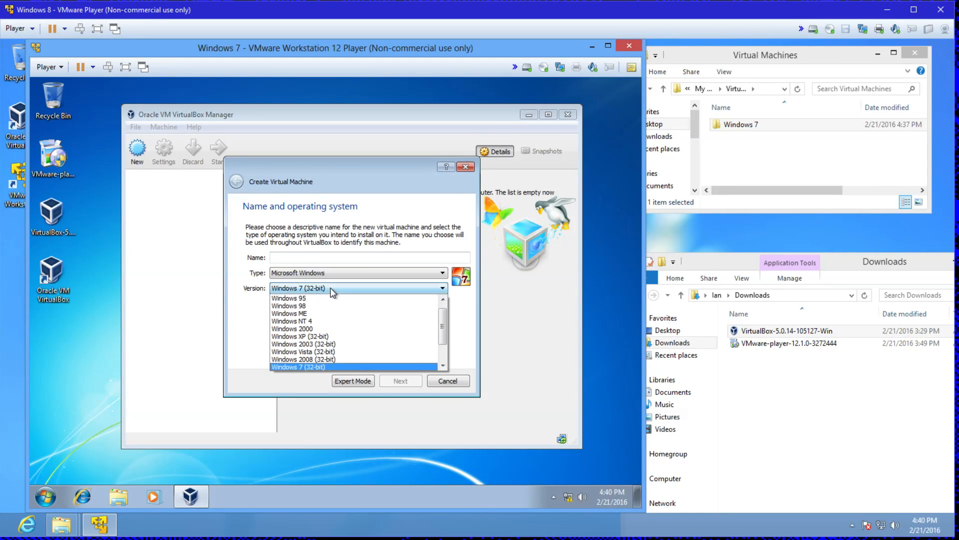
pyautogui.scroll(-1, 328, 367)
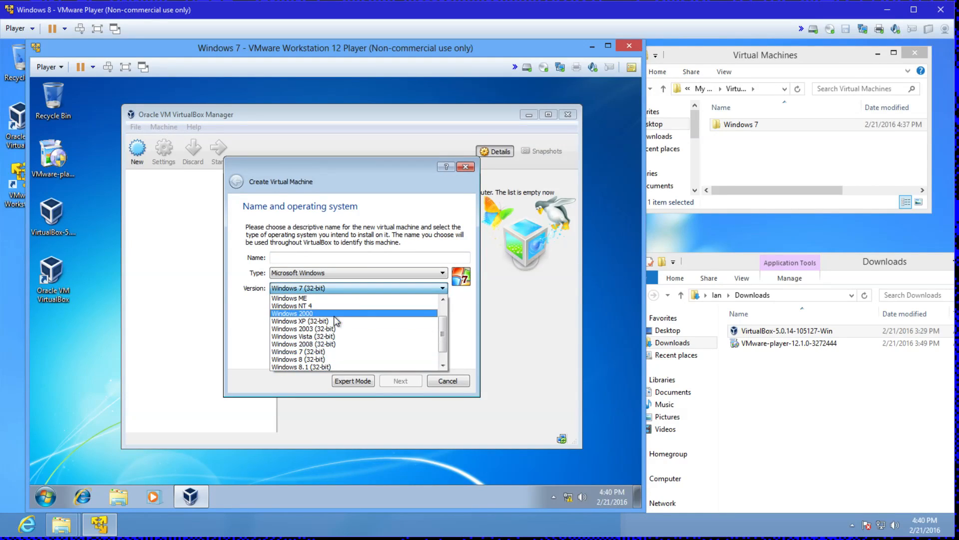
pyautogui.click(339, 321)
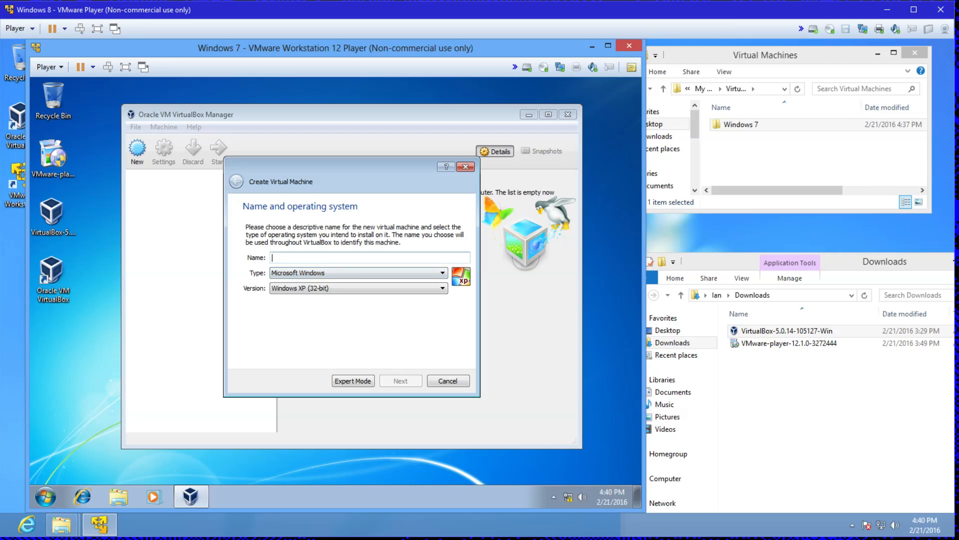
pyautogui.write('win')
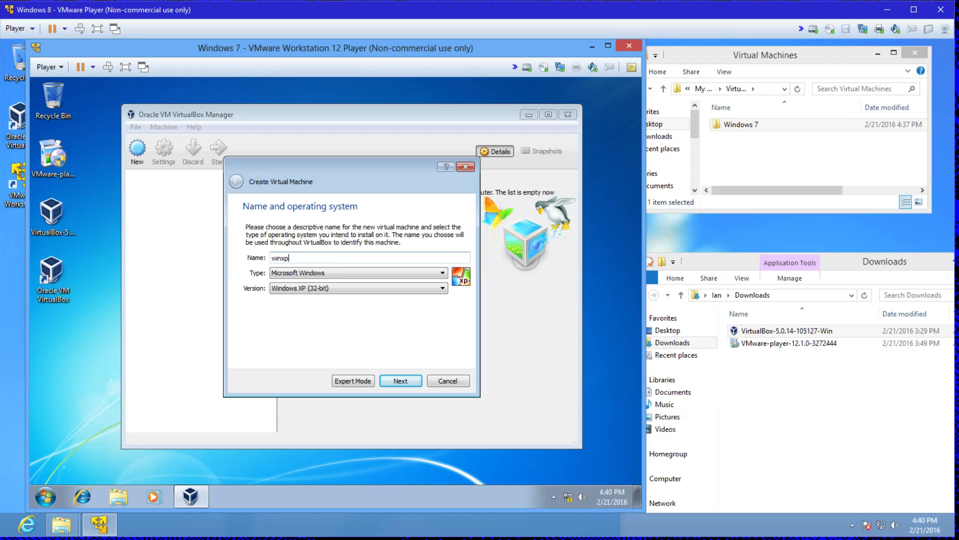
pyautogui.write('xp')
pyautogui.click(405, 379)
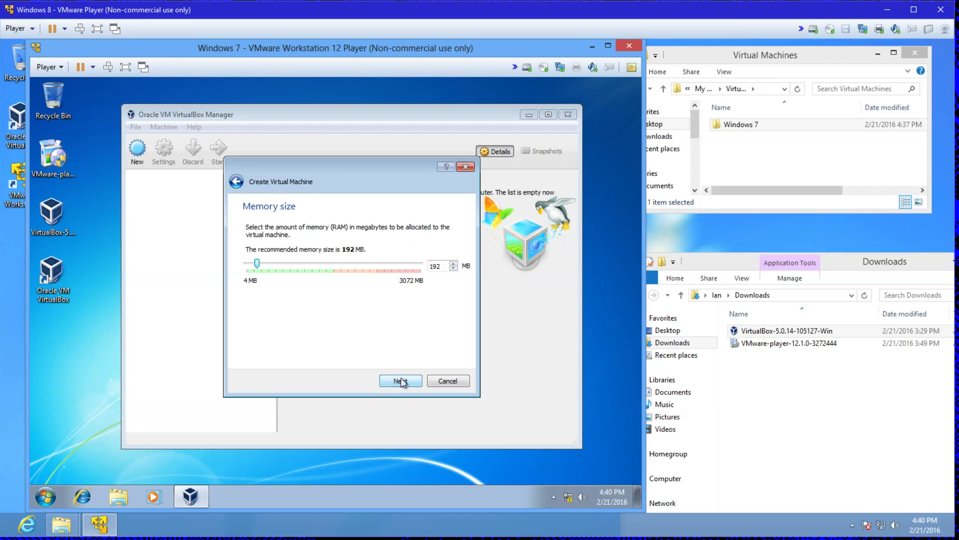
# Allocate 1024 MB of memory to the new machine and choose to create a virtual hard disk now.
pyautogui.moveTo(257, 264); pyautogui.dragTo(304, 265)
pyautogui.click(415, 385)
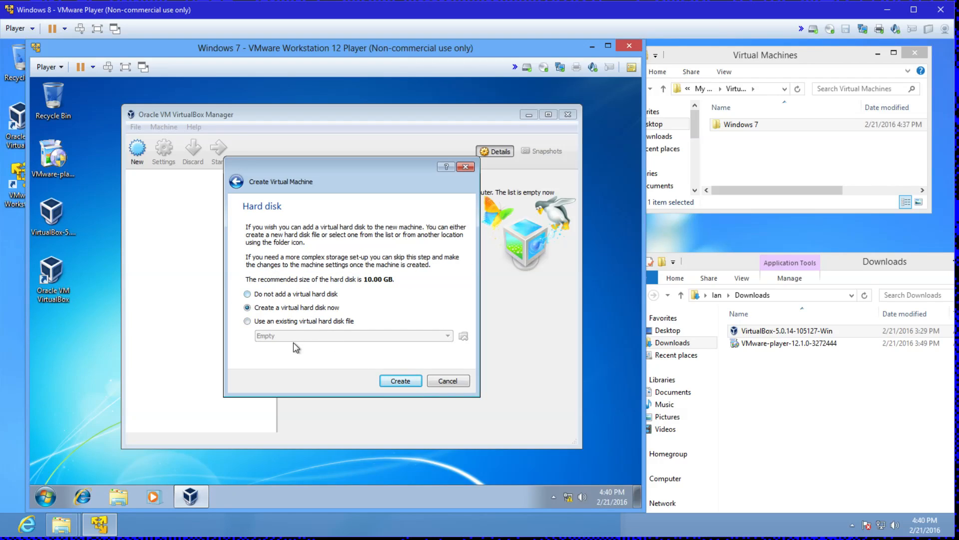
pyautogui.click(391, 381)
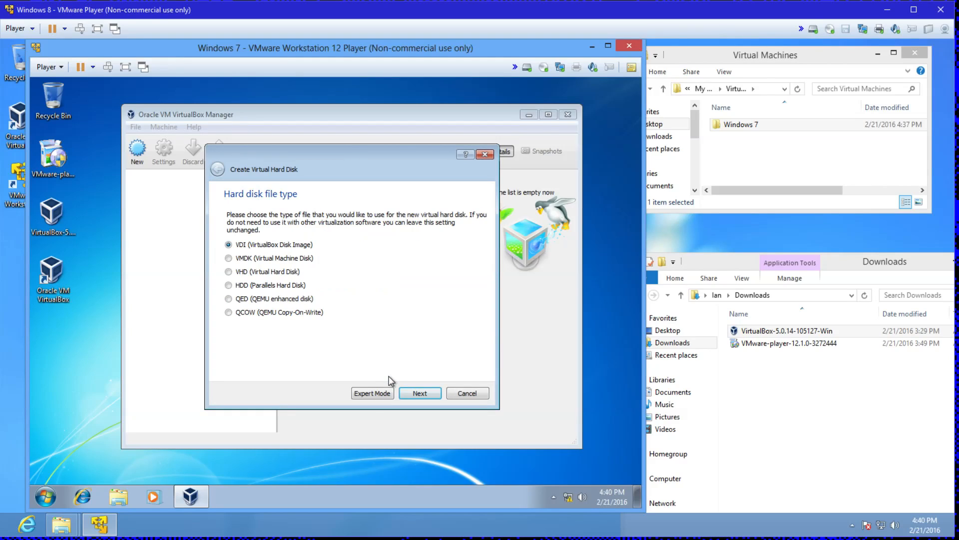
# Create an 80 GB dynamically allocated VDI hard disk for winxp using expert mode.
pyautogui.click(378, 398)
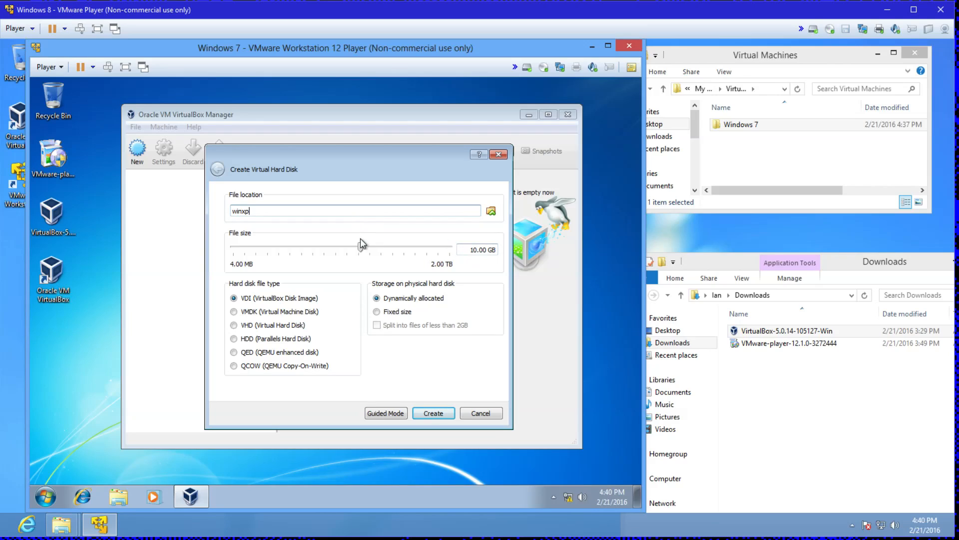
pyautogui.moveTo(370, 247); pyautogui.dragTo(384, 246)
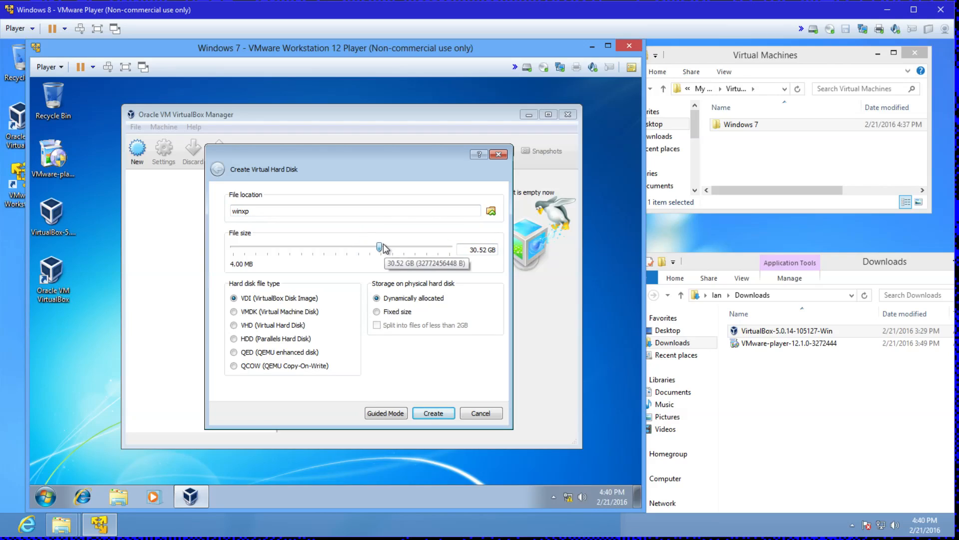
pyautogui.moveTo(381, 251); pyautogui.dragTo(398, 251)
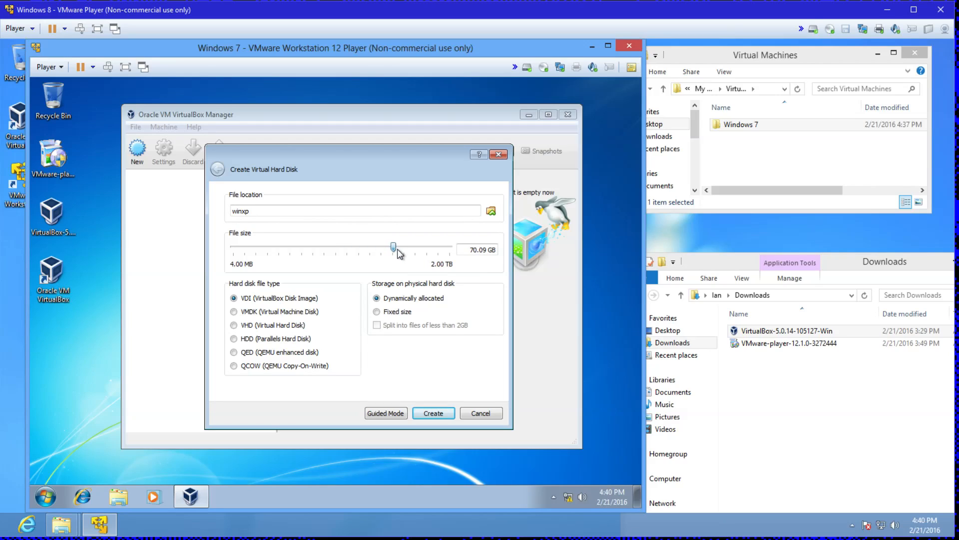
pyautogui.click(428, 413)
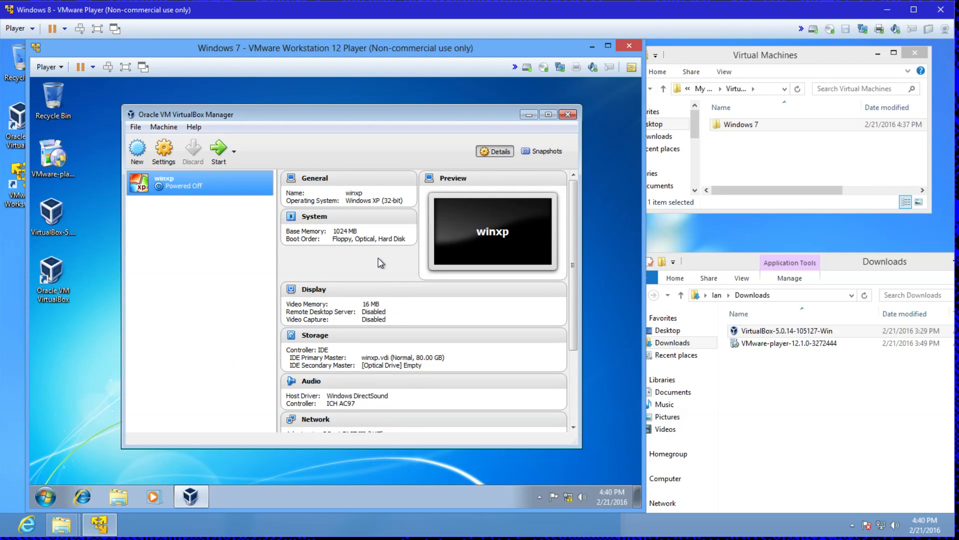
# Review the General settings and the System motherboard and processor settings of winxp.
pyautogui.rightClick(198, 186)
pyautogui.click(238, 190)
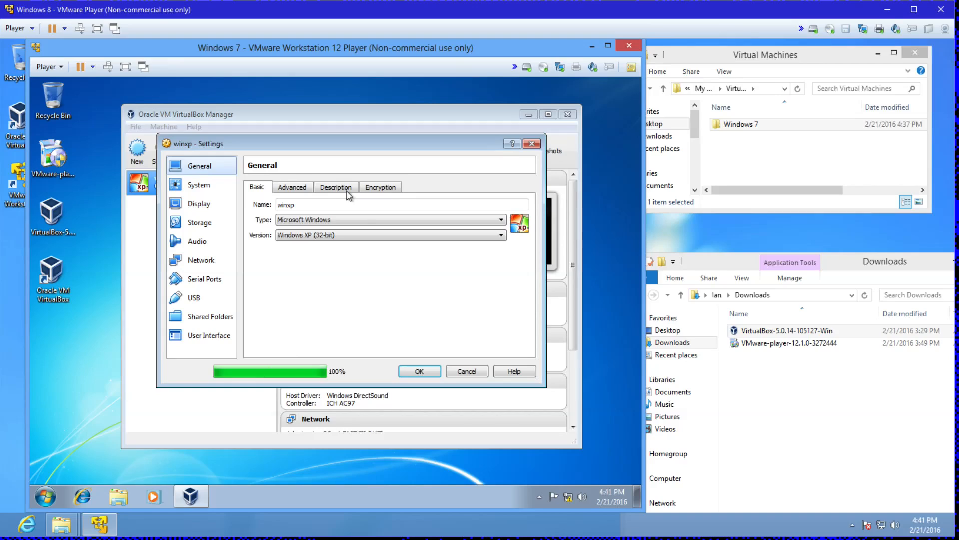
pyautogui.click(200, 185)
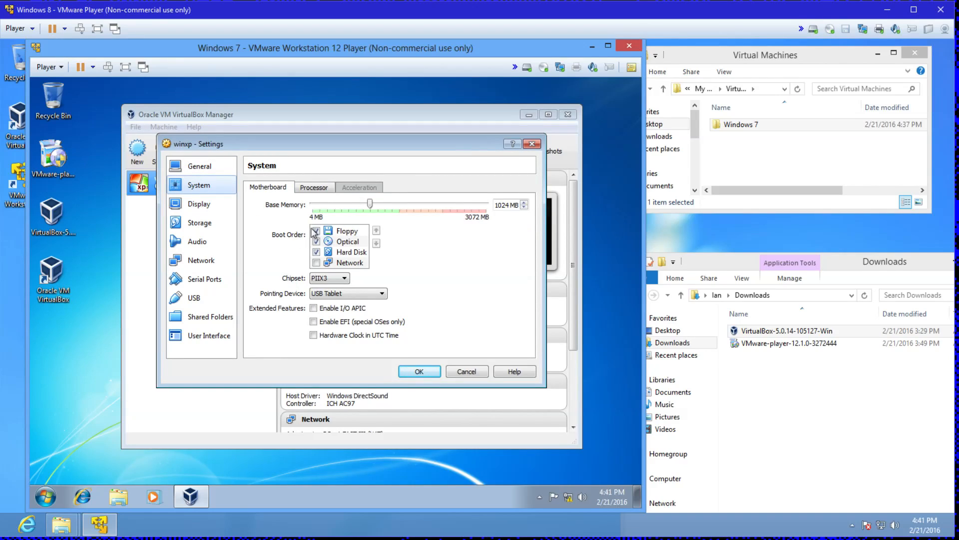
pyautogui.click(306, 193)
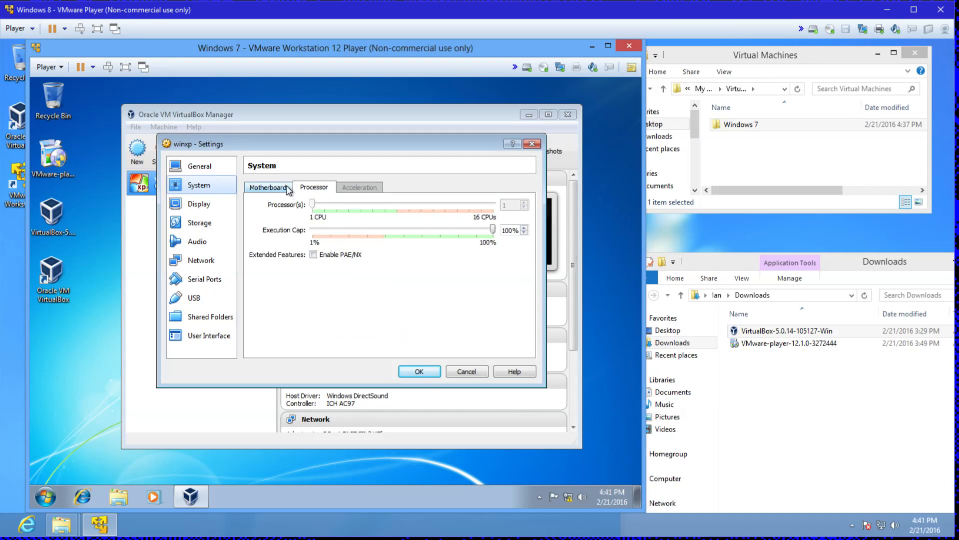
pyautogui.click(272, 189)
pyautogui.click(200, 166)
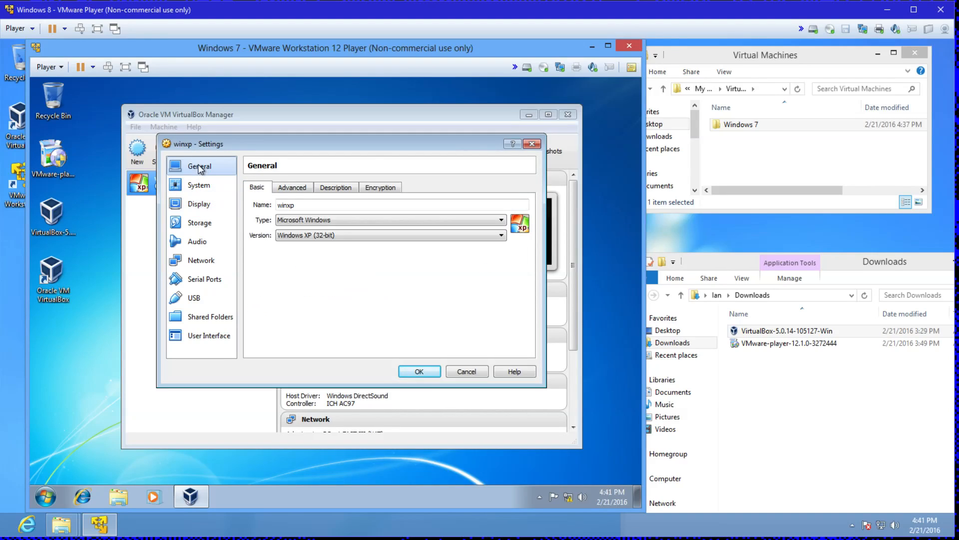
pyautogui.click(423, 375)
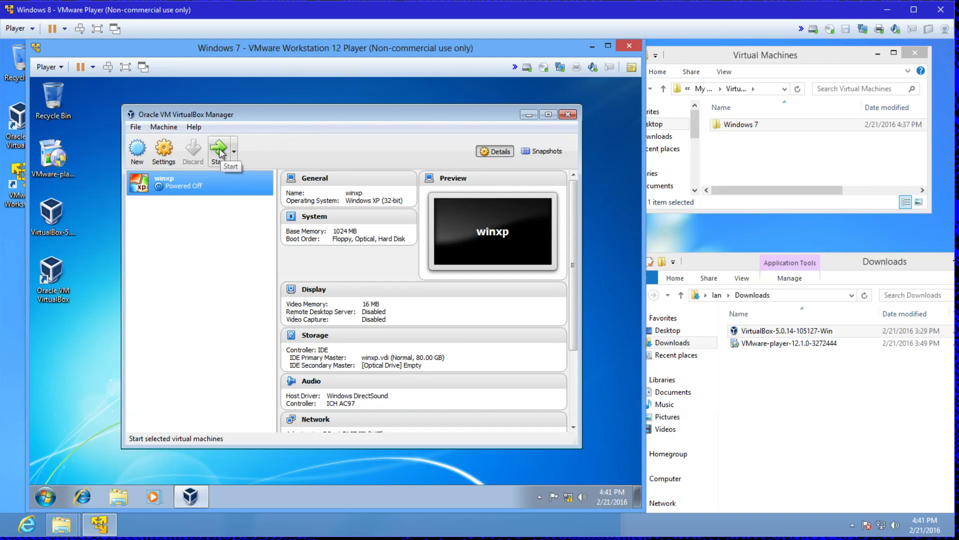
# Start the winxp virtual machine with Host Drive 'D:' as its start-up disk.
pyautogui.click(220, 153)
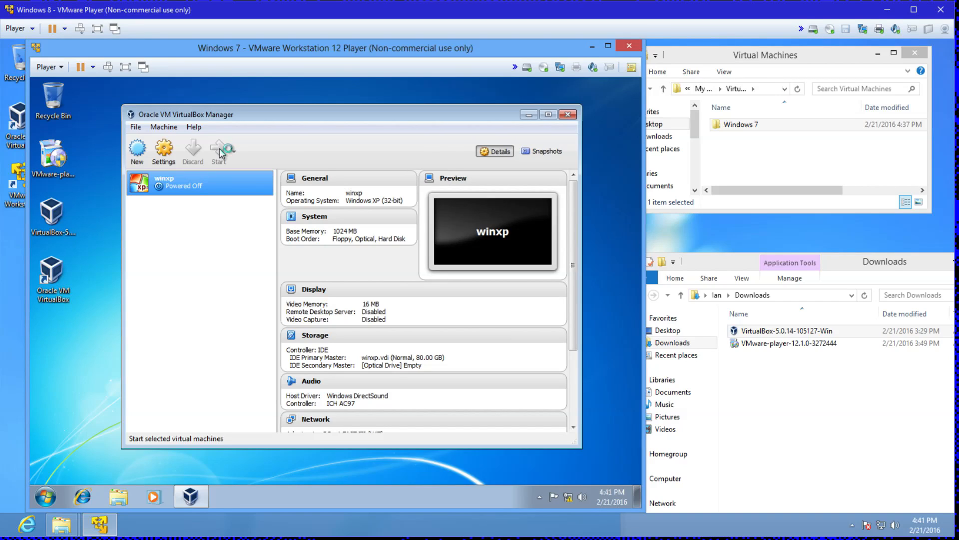
pyautogui.click(220, 152)
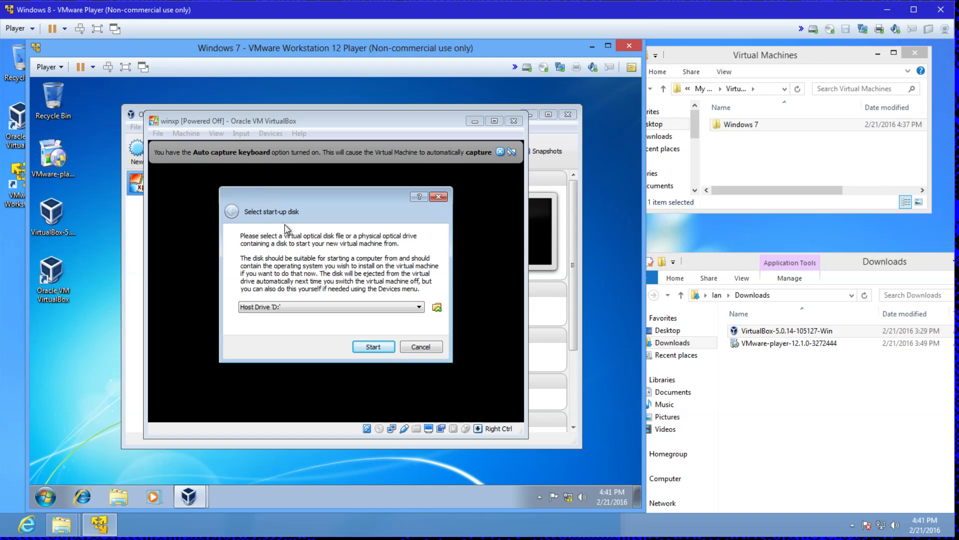
pyautogui.click(374, 347)
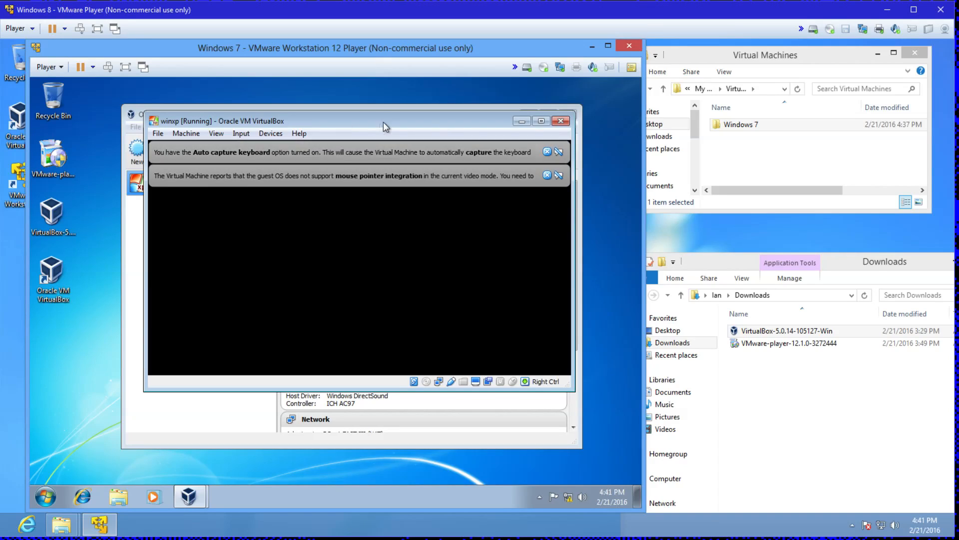
# Close the mouse capture message, dismiss both notifications over the winxp display and move its window down.
pyautogui.click(392, 261)
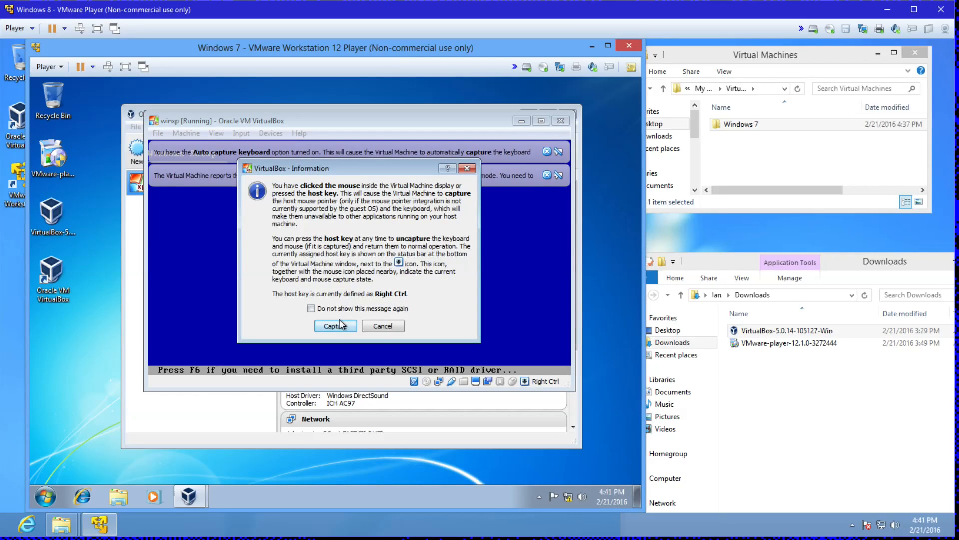
pyautogui.press('Return')
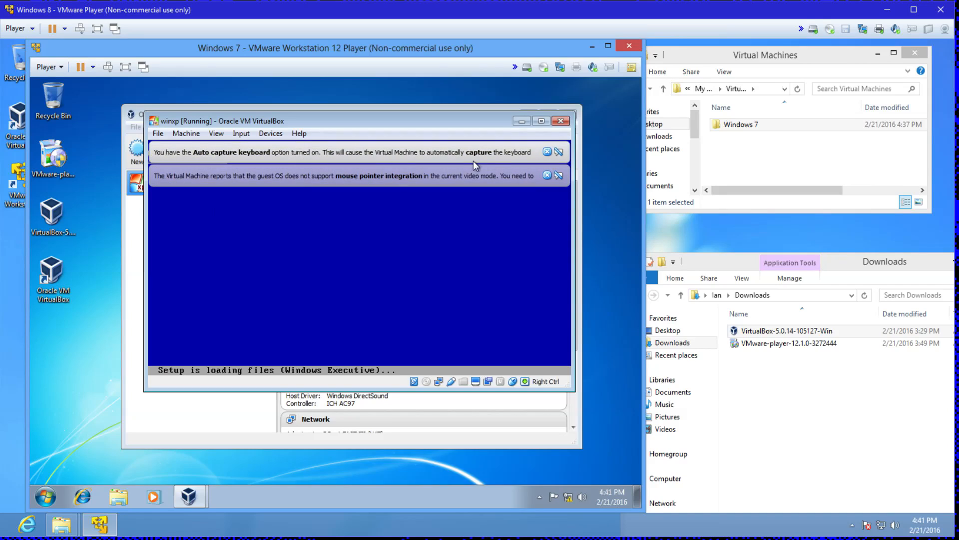
pyautogui.click(548, 152)
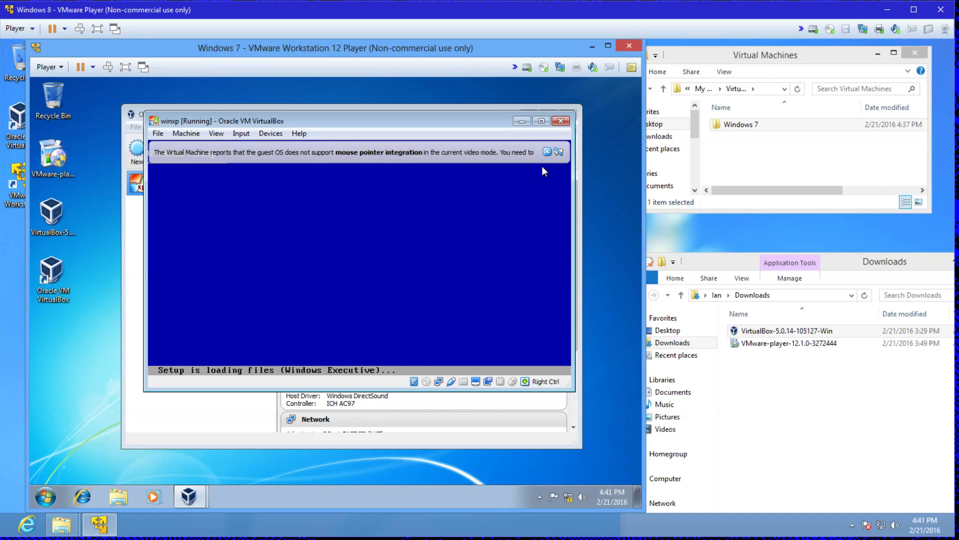
pyautogui.click(547, 153)
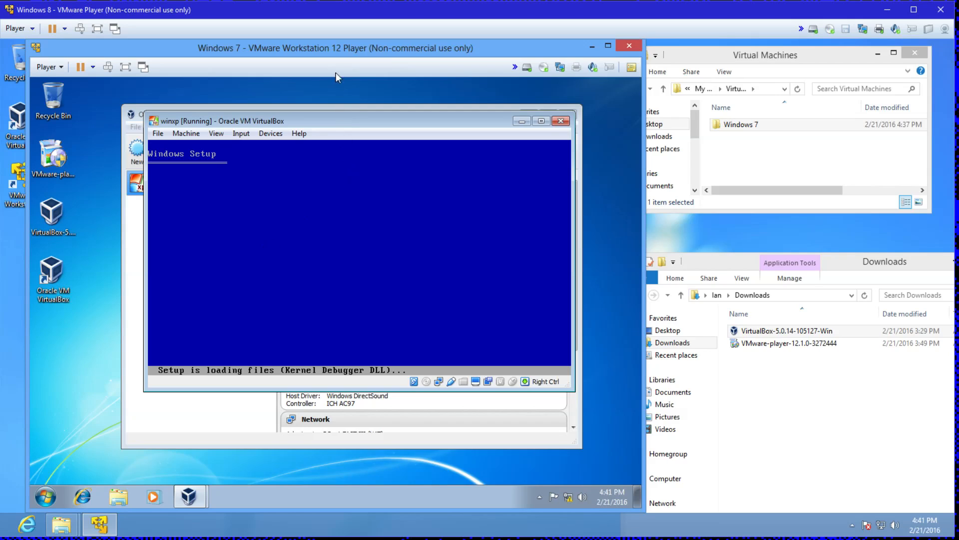
pyautogui.moveTo(316, 122); pyautogui.dragTo(313, 150)
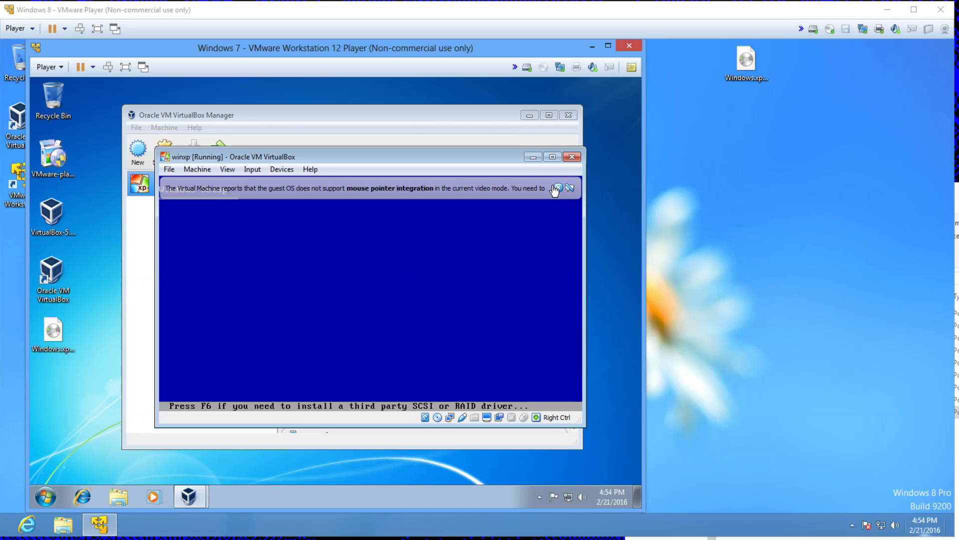
# Dismiss the mouse pointer integration notifications covering Windows Setup in the winxp window.
pyautogui.click(557, 187)
pyautogui.click(558, 188)
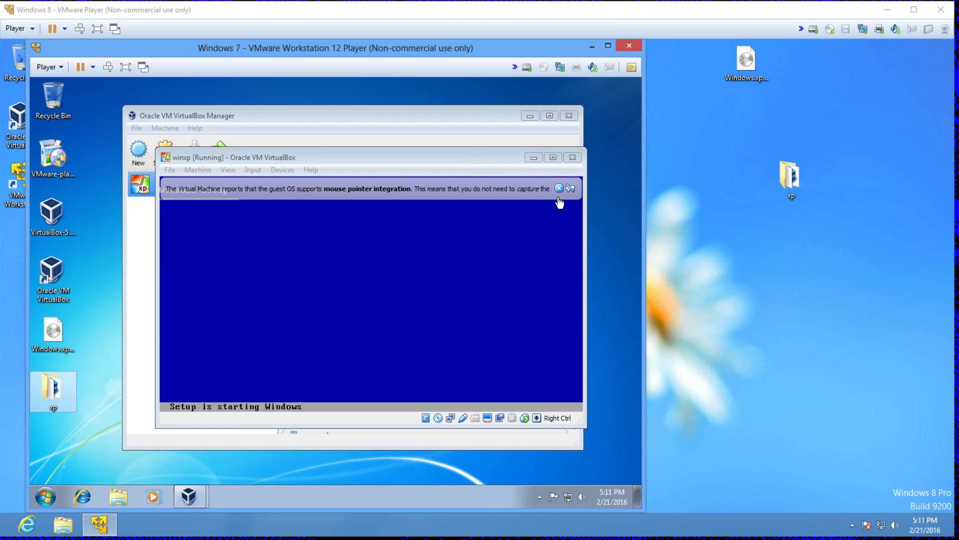
pyautogui.click(558, 188)
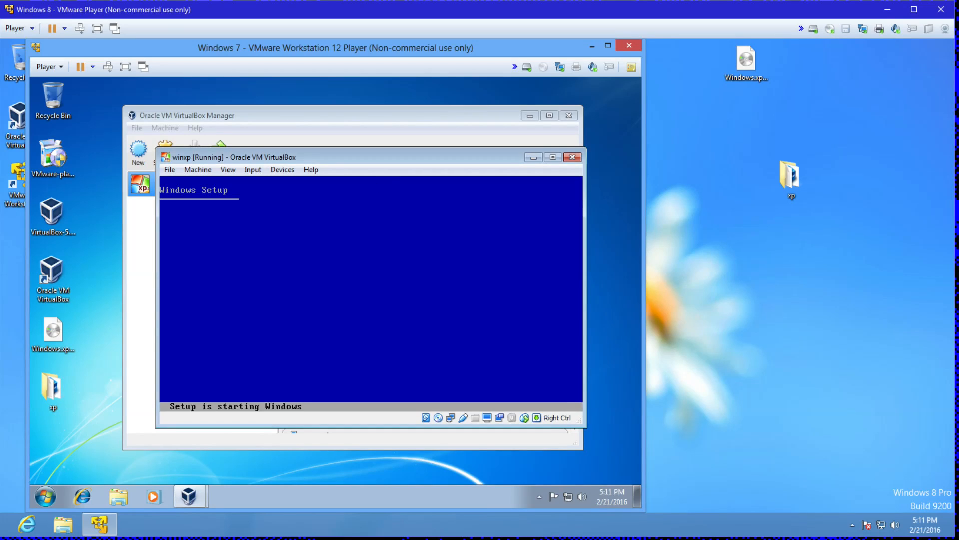
# Power off the winxp machine and add the test xp virtual machine to VirtualBox from the desktop's xp folder.
pyautogui.click(573, 157)
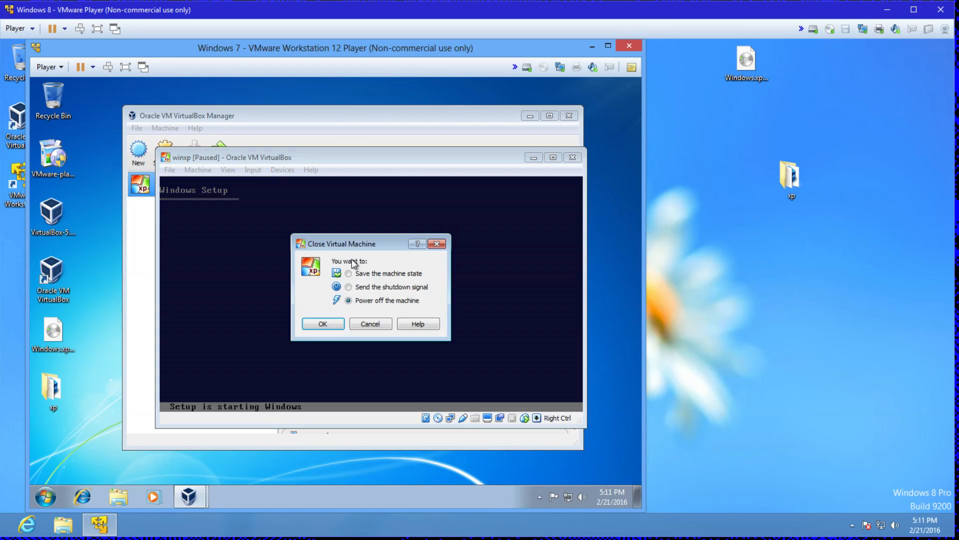
pyautogui.click(322, 324)
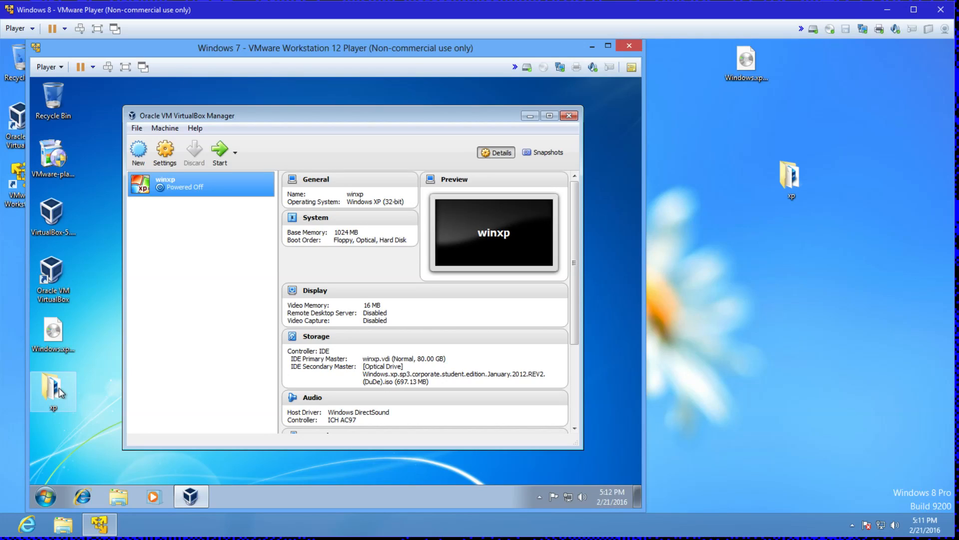
pyautogui.doubleClick(59, 390)
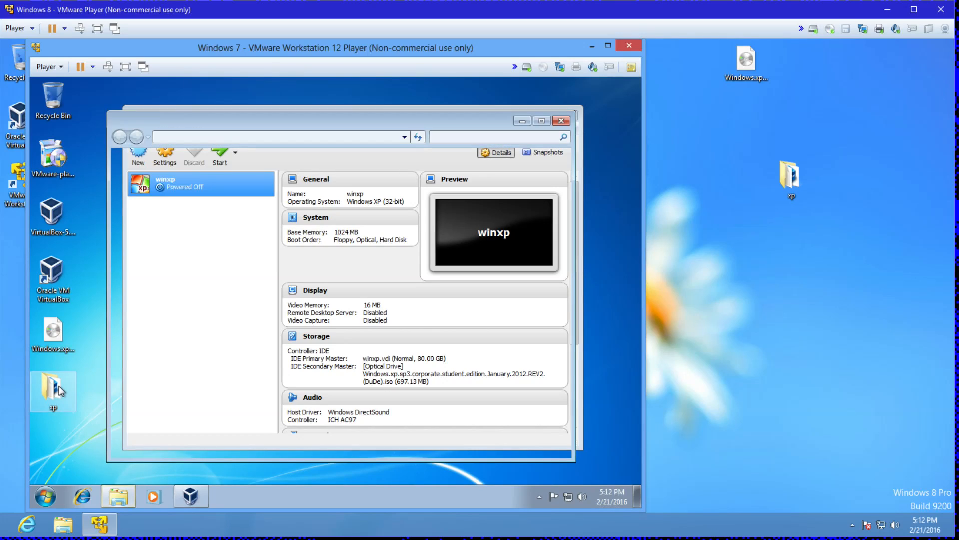
pyautogui.moveTo(343, 123); pyautogui.dragTo(473, 201)
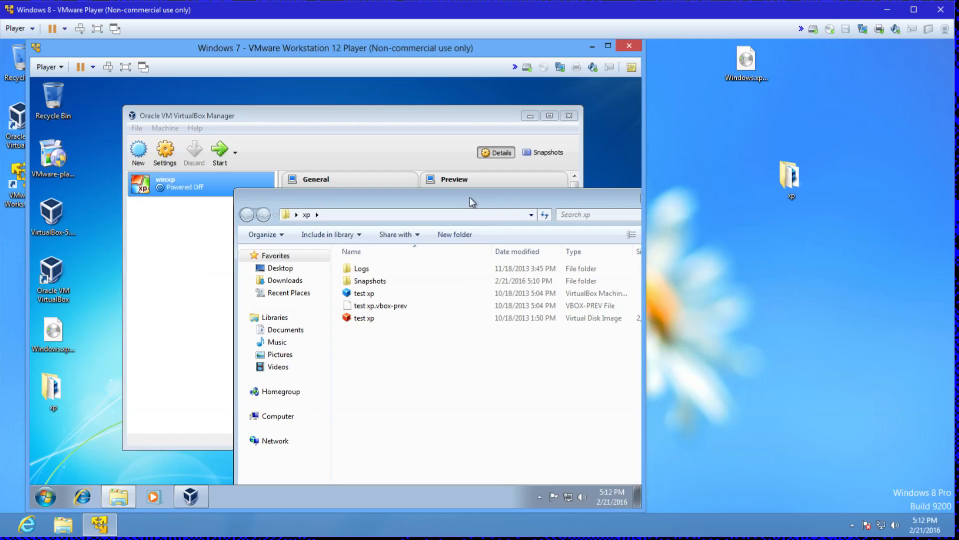
pyautogui.doubleClick(358, 293)
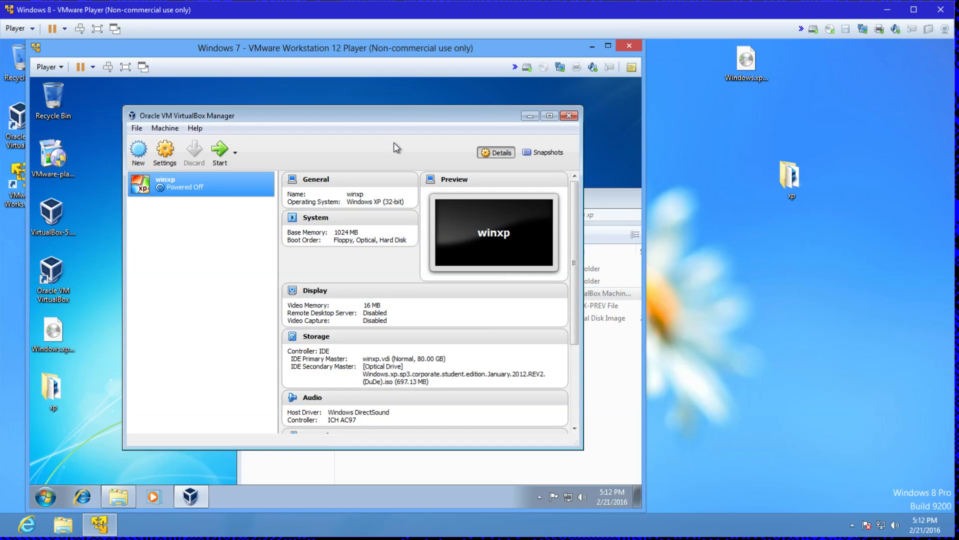
pyautogui.click(136, 131)
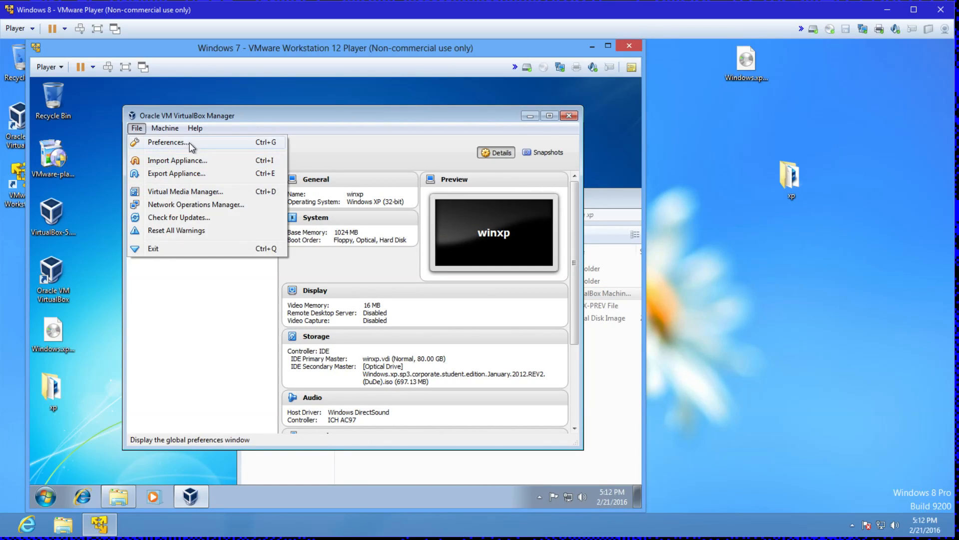
pyautogui.click(204, 161)
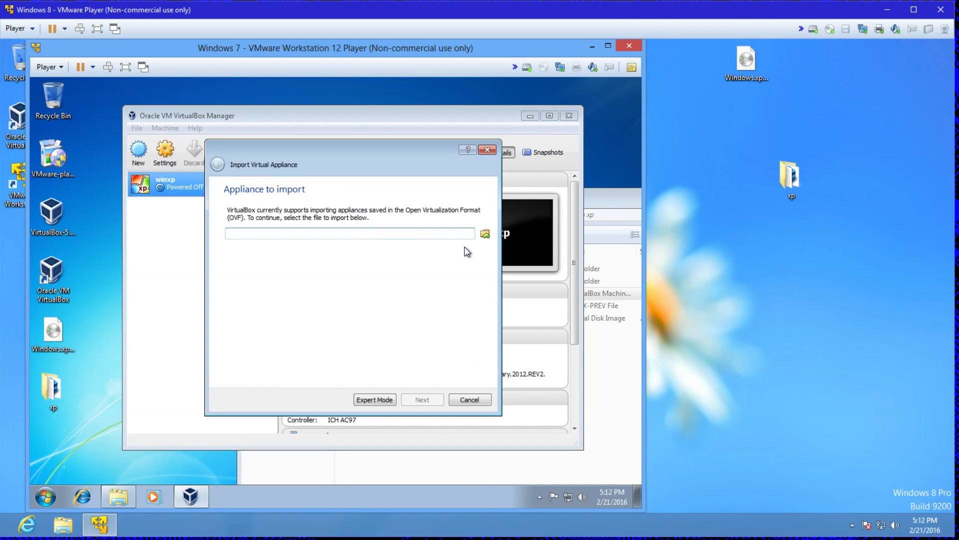
pyautogui.click(485, 236)
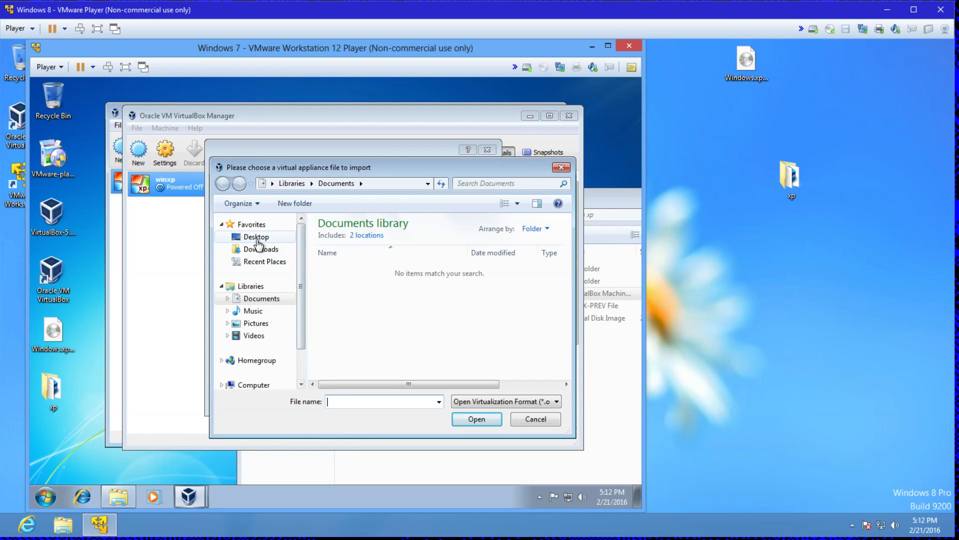
pyautogui.click(256, 236)
pyautogui.click(561, 167)
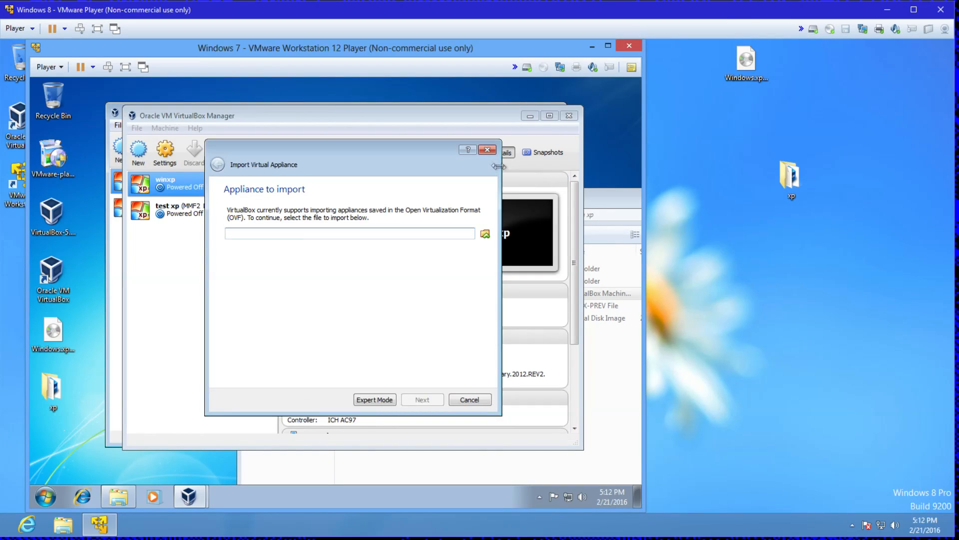
pyautogui.click(487, 150)
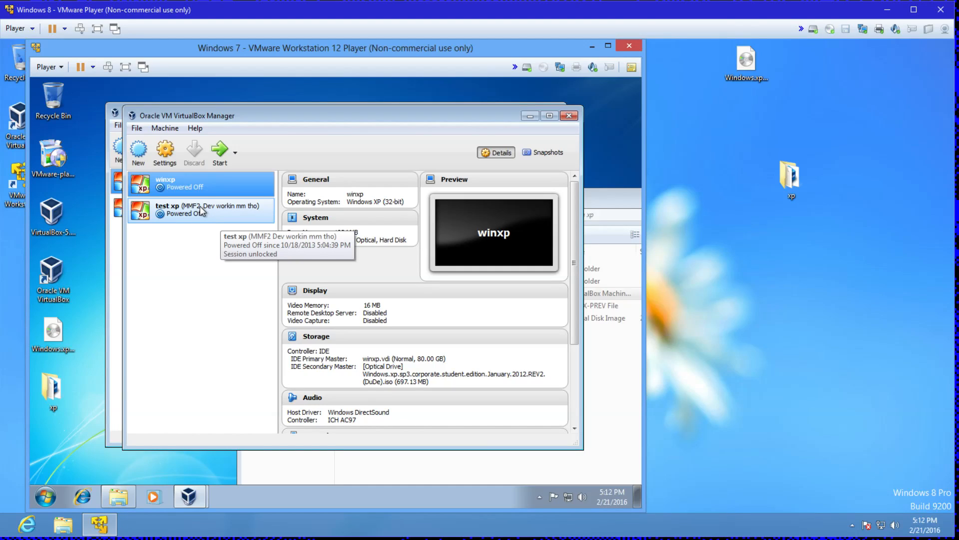
# Move the VirtualBox Manager window and close the duplicate manager window.
pyautogui.moveTo(363, 119)
pyautogui.mouseDown()
pyautogui.moveTo(369, 226)
pyautogui.moveTo(421, 259)
pyautogui.moveTo(378, 103)
pyautogui.moveTo(369, 119)
pyautogui.mouseUp()
pyautogui.click(552, 113)
# Review the System, Display and General settings of the test xp machine, including the Advanced and Description options.
pyautogui.click(234, 216)
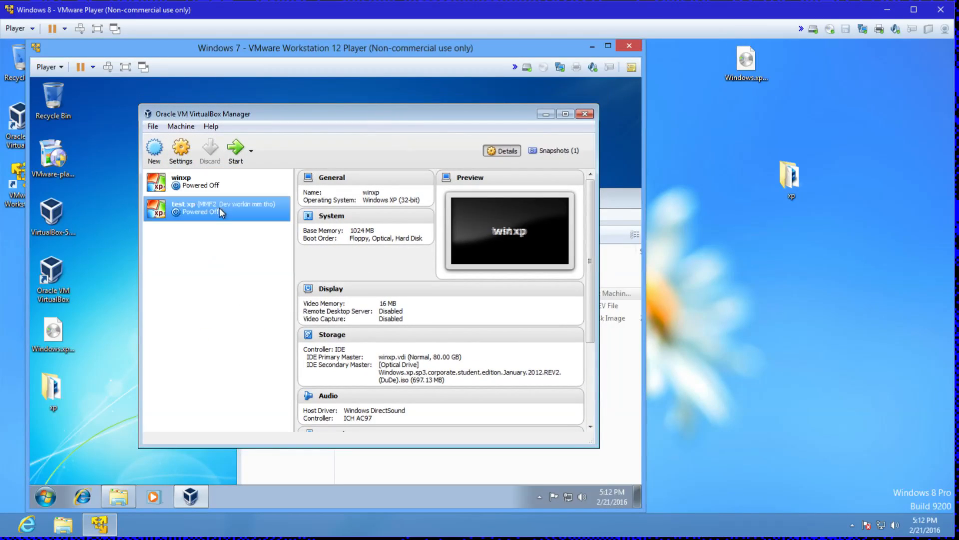
pyautogui.rightClick(233, 216)
pyautogui.click(302, 220)
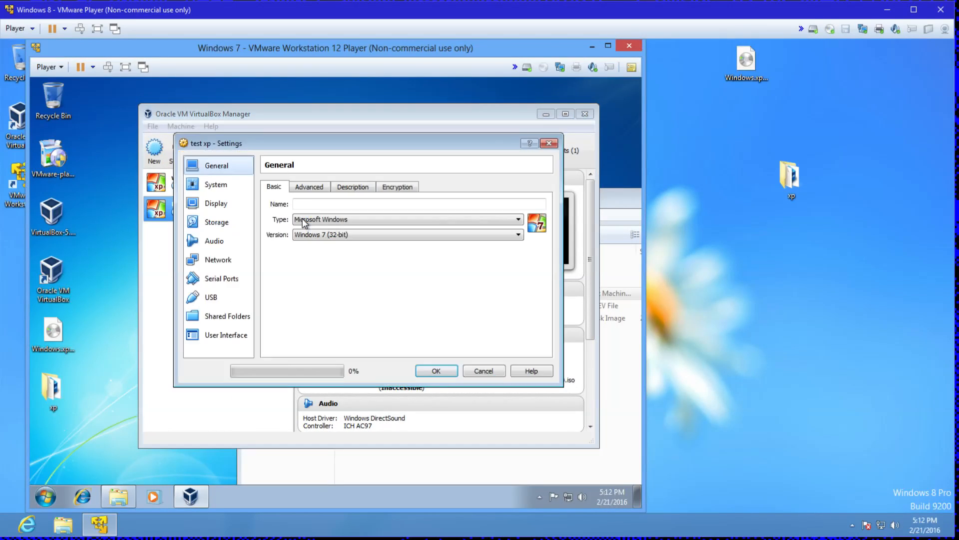
pyautogui.click(238, 185)
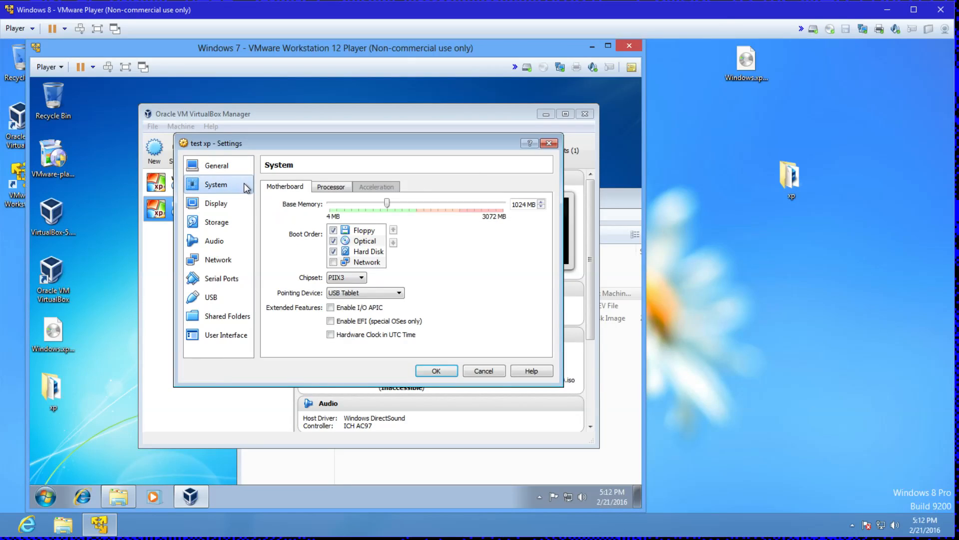
pyautogui.click(232, 203)
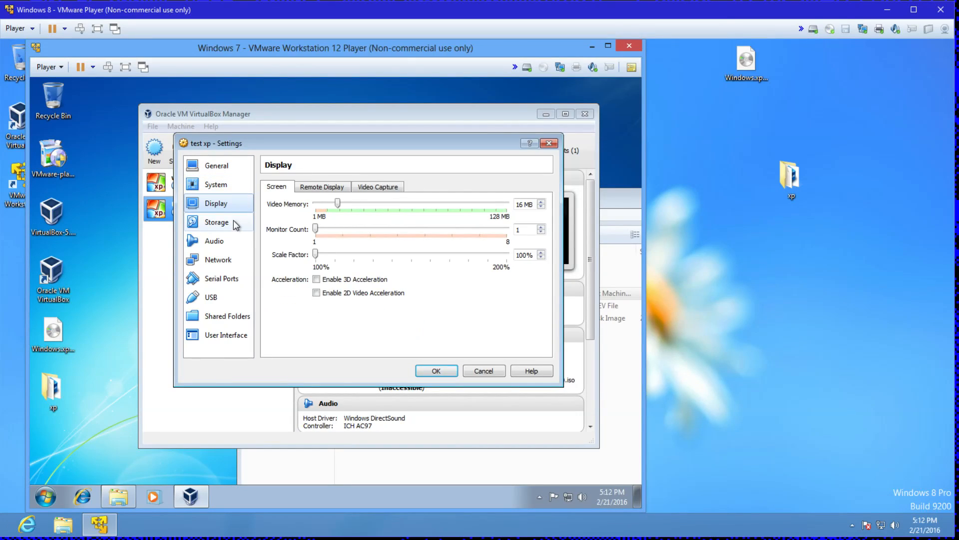
pyautogui.click(220, 165)
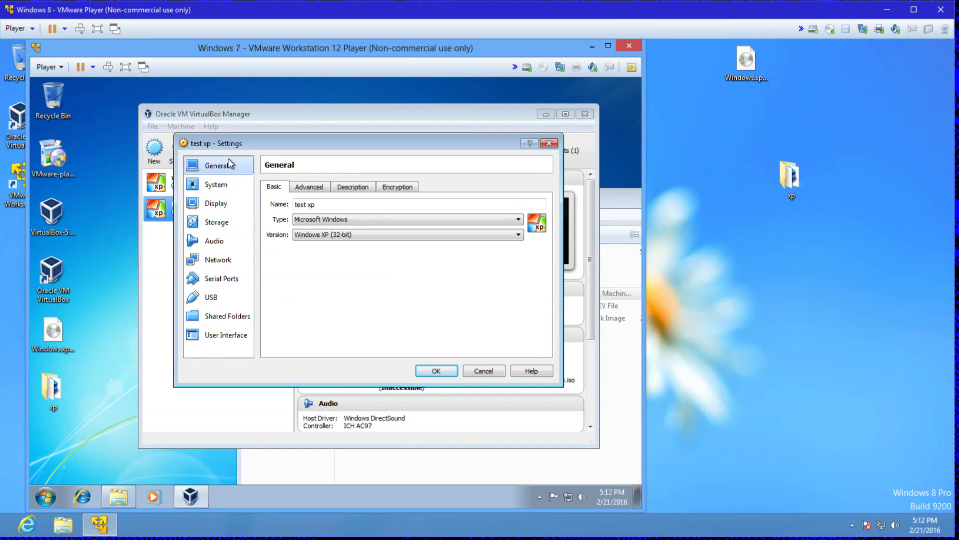
pyautogui.click(345, 188)
pyautogui.click(322, 189)
pyautogui.click(283, 188)
pyautogui.click(305, 190)
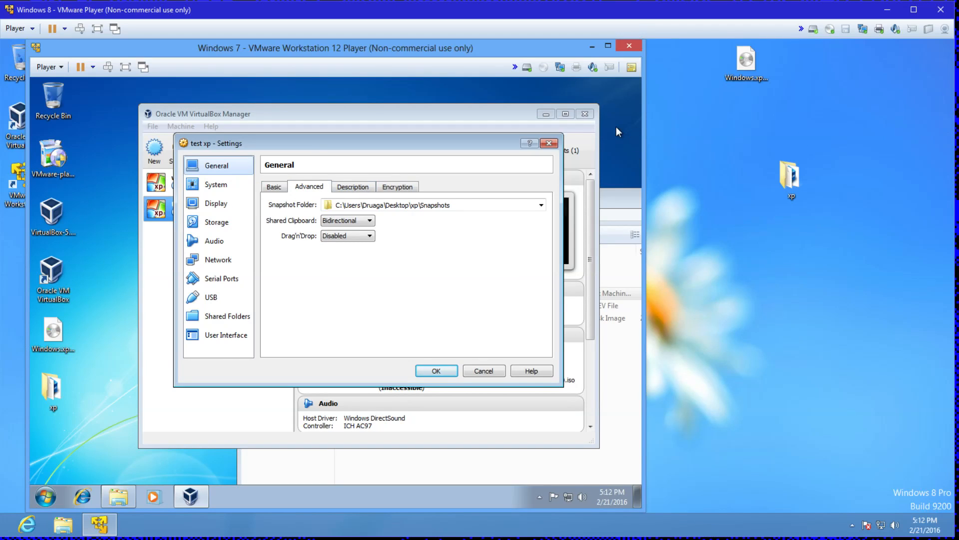
pyautogui.click(549, 143)
# Close the xp folder window and reposition the VirtualBox Manager window on the Windows 7 desktop.
pyautogui.moveTo(446, 120); pyautogui.dragTo(361, 299)
pyautogui.moveTo(465, 195); pyautogui.dragTo(339, 113)
pyautogui.click(578, 123)
pyautogui.moveTo(317, 293); pyautogui.dragTo(393, 133)
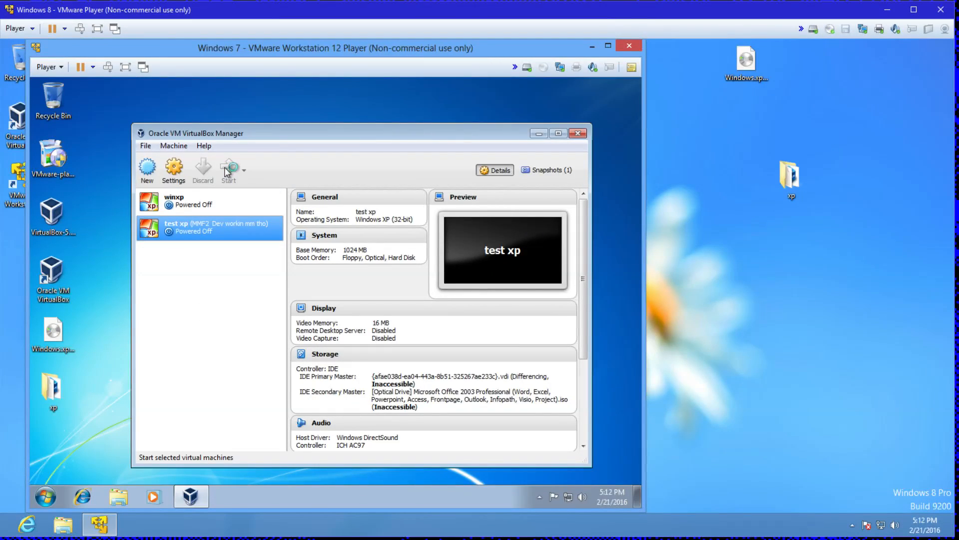
# Start the test xp virtual machine, expand the warning's details and dismiss the warning.
pyautogui.click(228, 173)
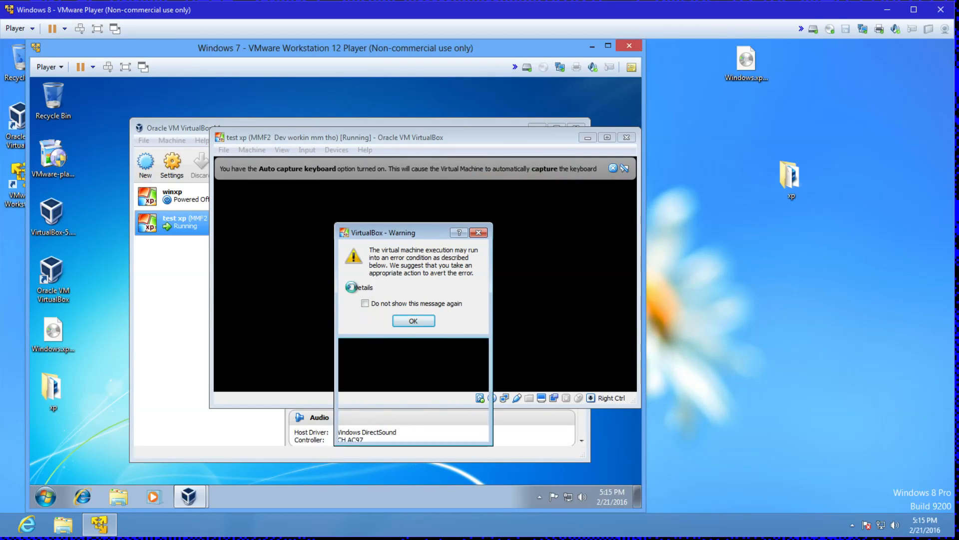
pyautogui.click(349, 287)
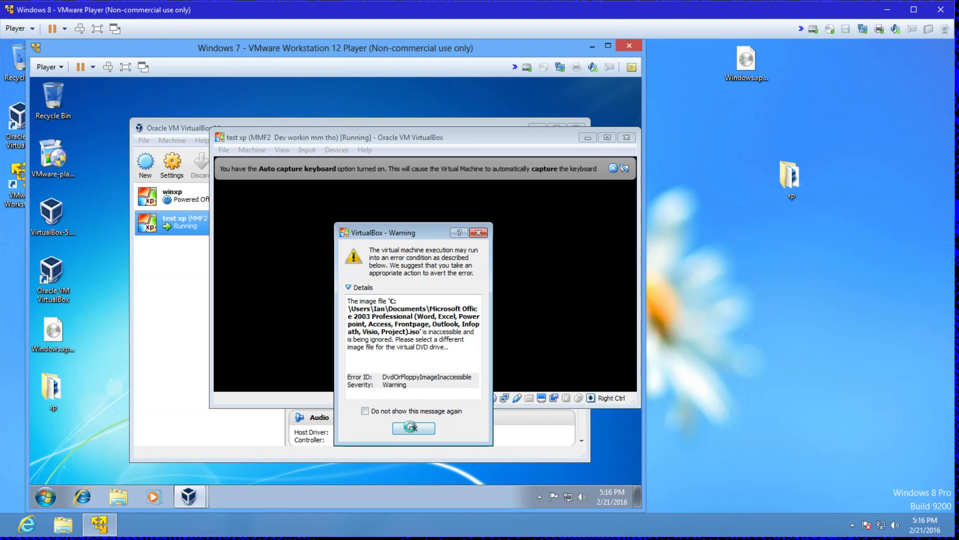
pyautogui.click(411, 427)
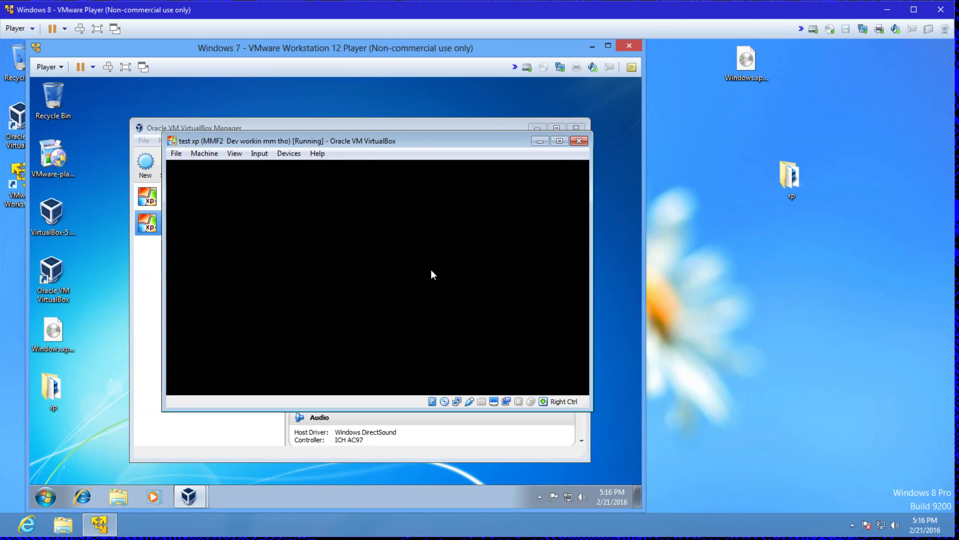
# Boot the test xp machine with the Safe Mode with Networking option.
pyautogui.click(290, 154)
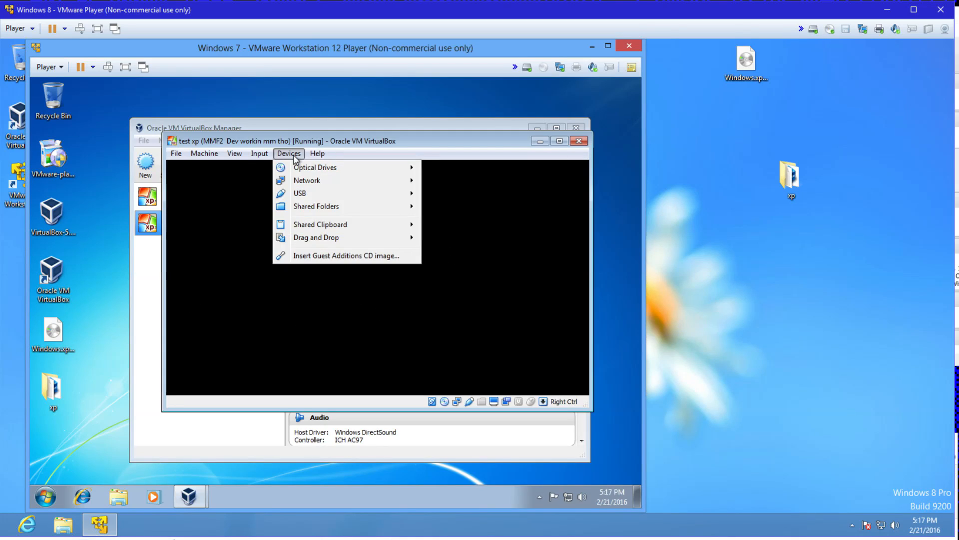
pyautogui.click(390, 149)
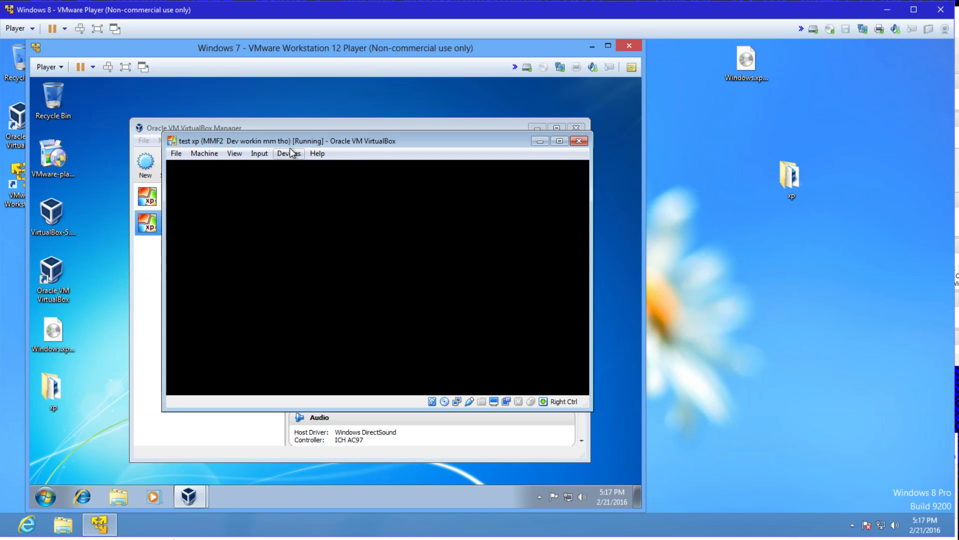
pyautogui.press('Up')
pyautogui.press('Down')
pyautogui.press('Up')
pyautogui.press('Up')
pyautogui.press('Up')
pyautogui.press('Up')
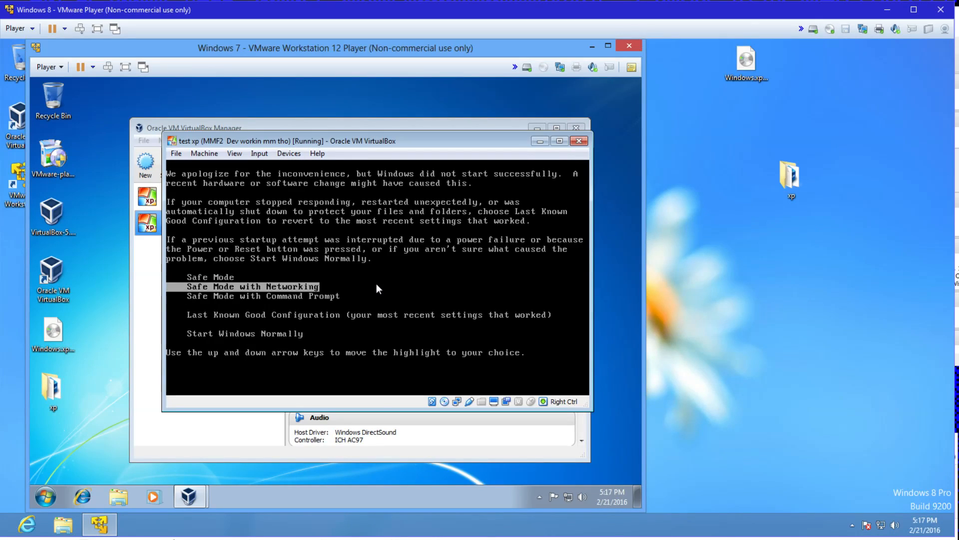
pyautogui.press('Return')
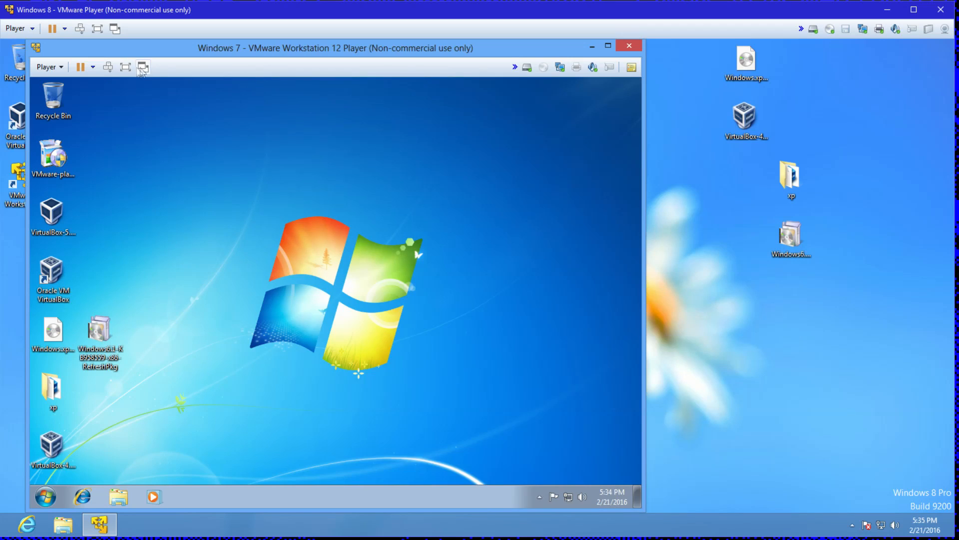
# Open the Windows6.1-KB958559 update package on the Windows 7 desktop and decline its installation prompt.
pyautogui.click(103, 326)
pyautogui.doubleClick(103, 326)
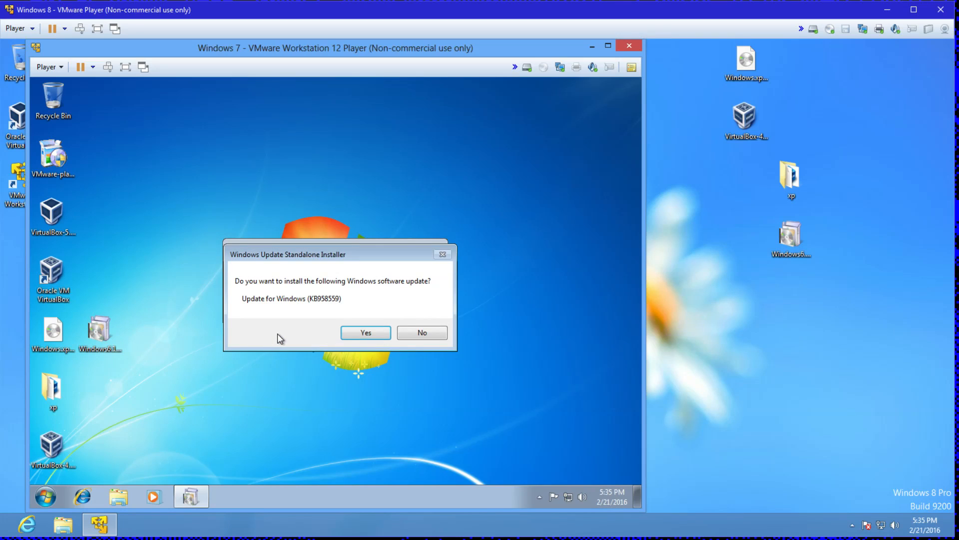
pyautogui.click(427, 330)
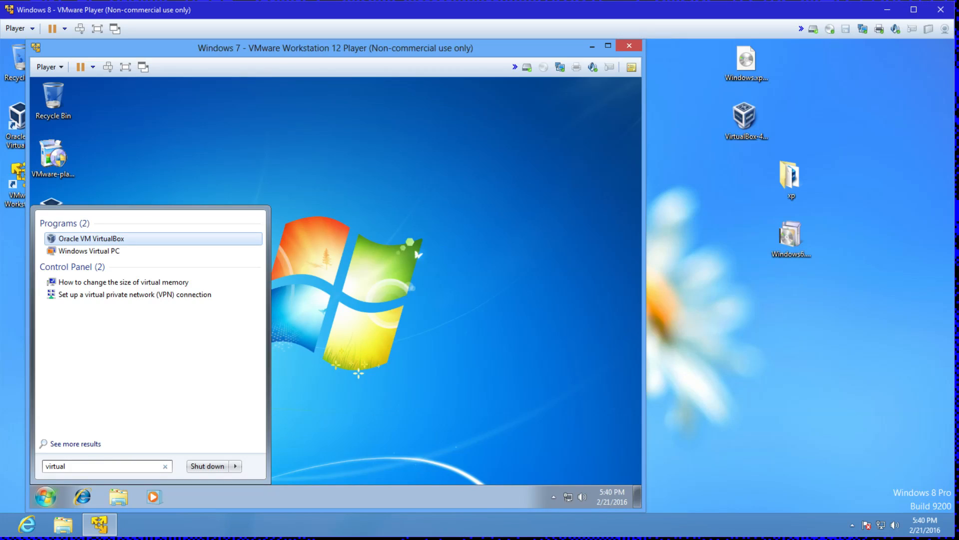
# Launch Windows Virtual PC from the Windows 7 search results for "virtual" and move the Virtual Machines window.
pyautogui.press('Down')
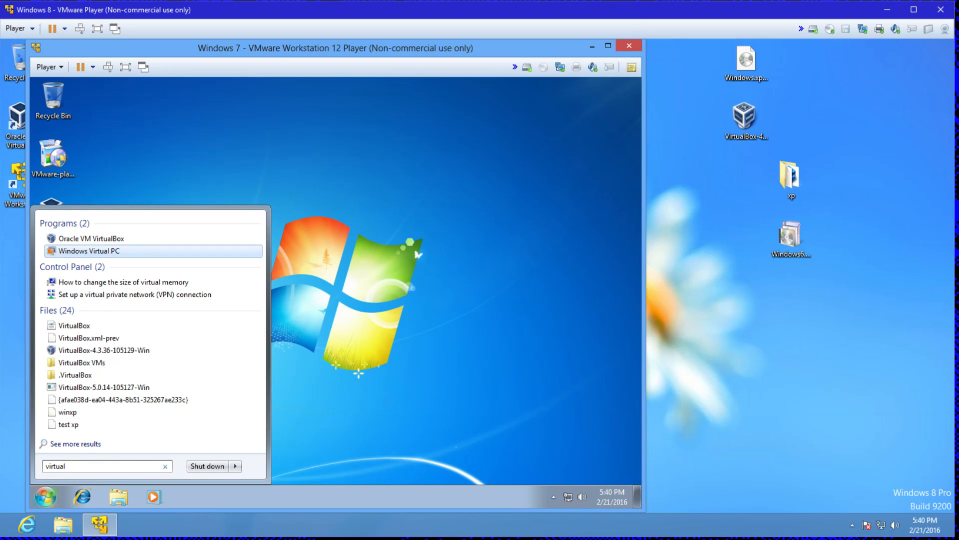
pyautogui.press('Return')
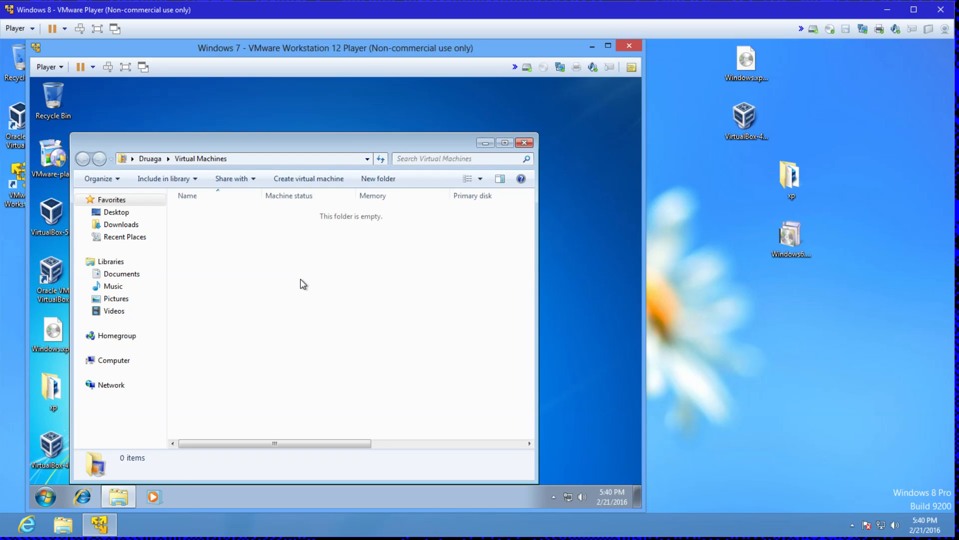
pyautogui.moveTo(325, 143); pyautogui.dragTo(371, 118)
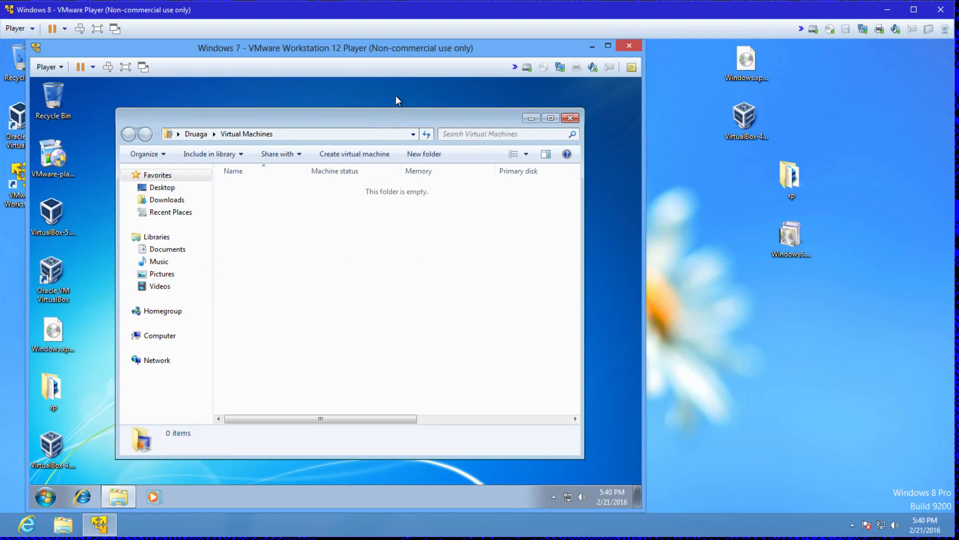
# Try to launch Windows Virtual PC again, then move and close the Virtual Machines window.
pyautogui.click(52, 507)
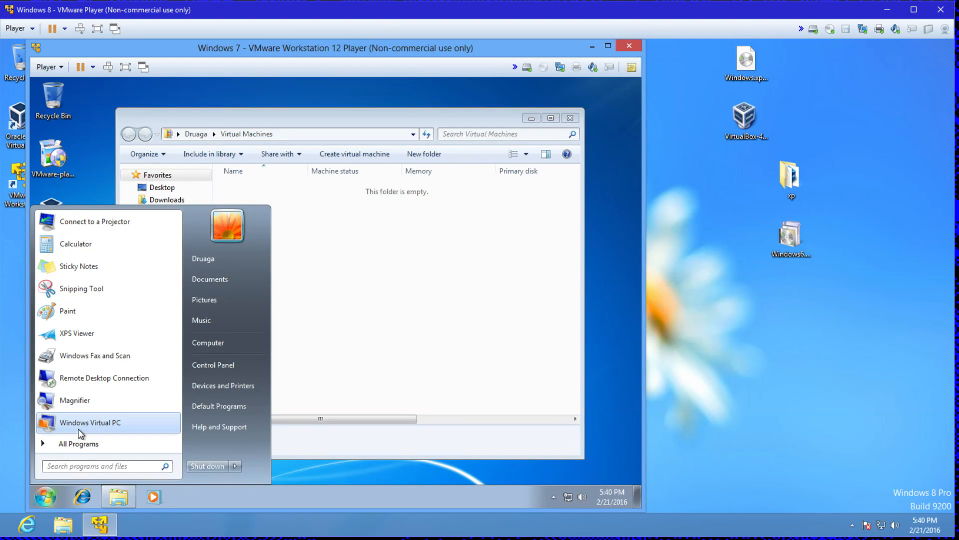
pyautogui.click(78, 427)
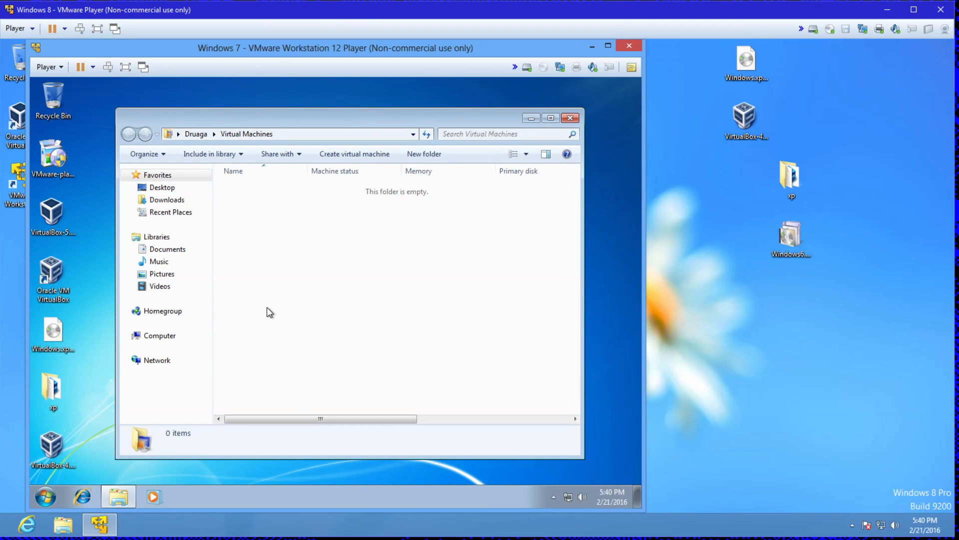
pyautogui.moveTo(352, 116); pyautogui.dragTo(371, 146)
pyautogui.click(591, 146)
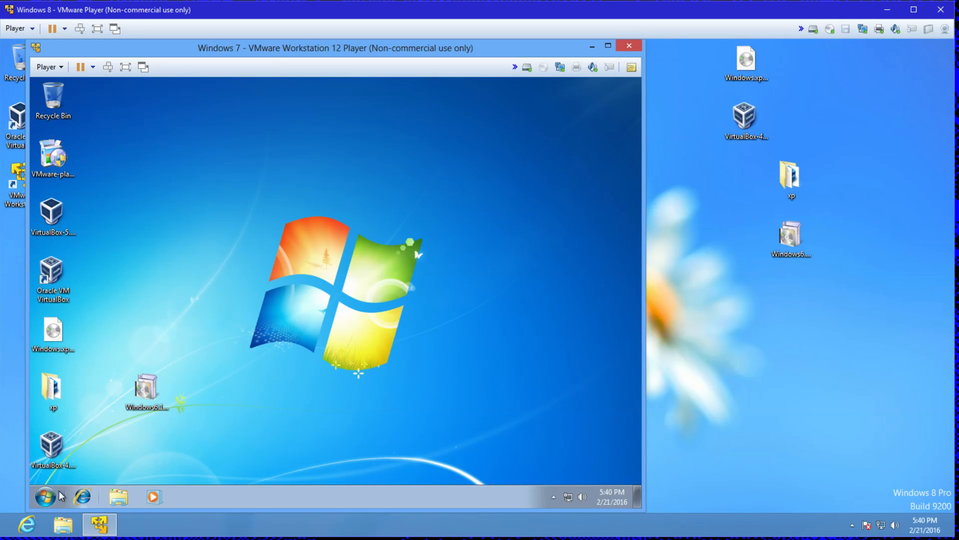
# Reopen Windows Virtual PC, check the options for the empty Virtual Machines folder and reposition its window.
pyautogui.click(46, 497)
pyautogui.click(94, 423)
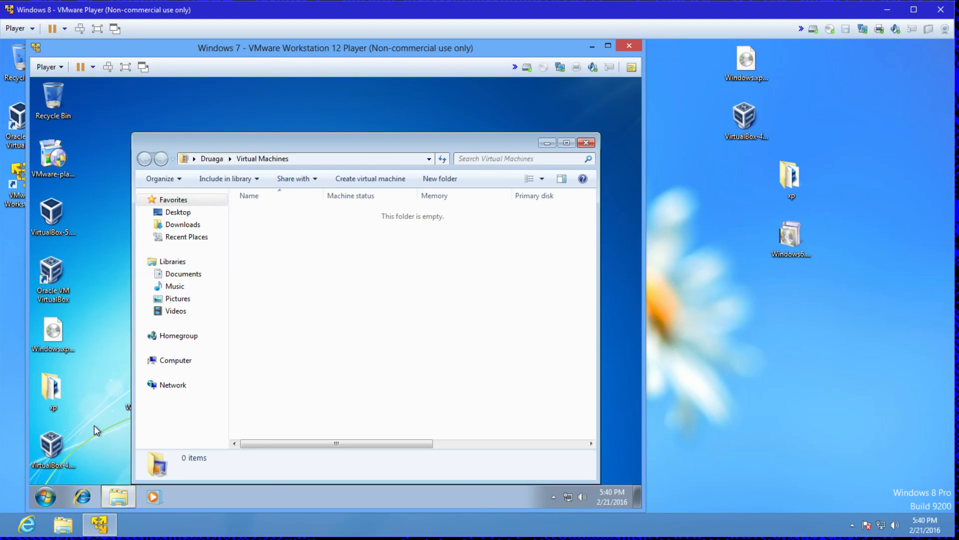
pyautogui.rightClick(355, 289)
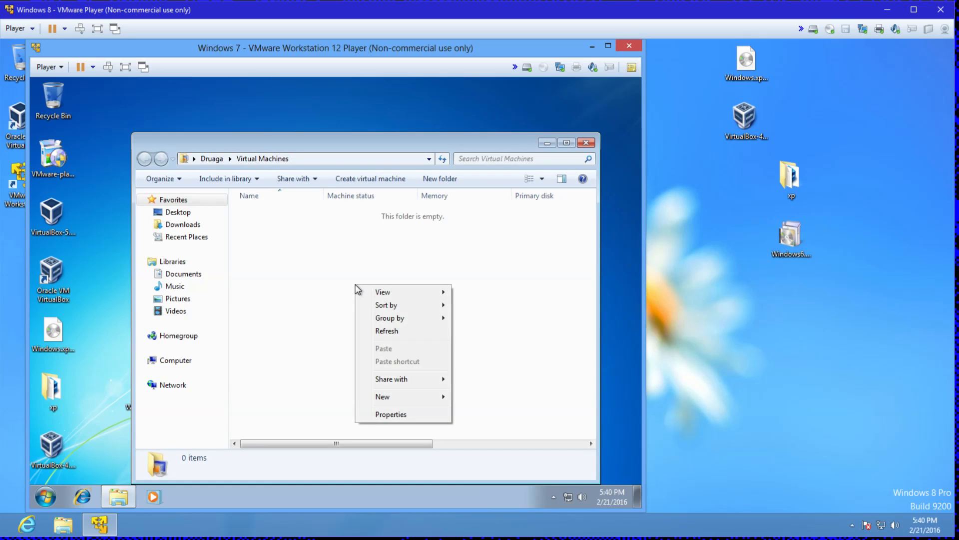
pyautogui.click(313, 315)
pyautogui.moveTo(360, 142); pyautogui.dragTo(338, 111)
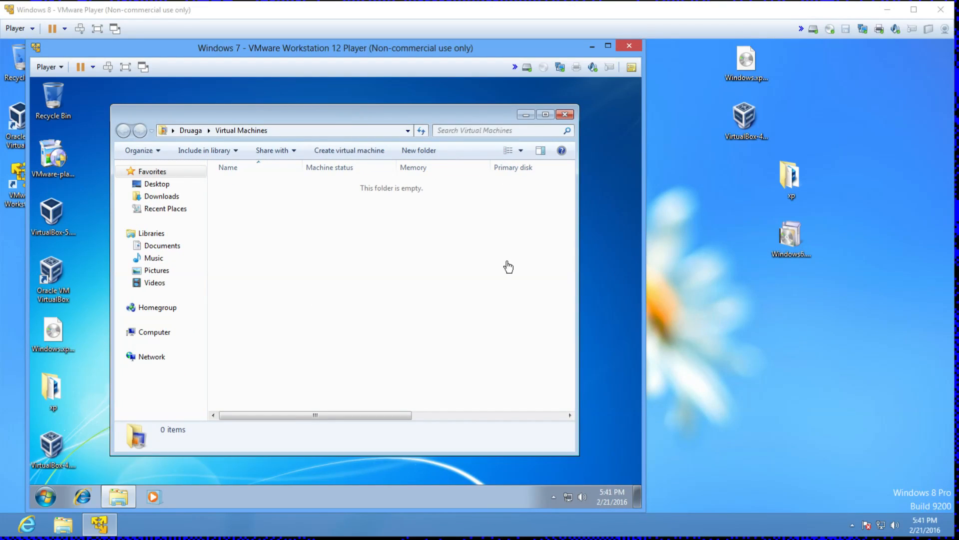
# Start creating a virtual machine from the empty Virtual Machines folder.
pyautogui.click(360, 154)
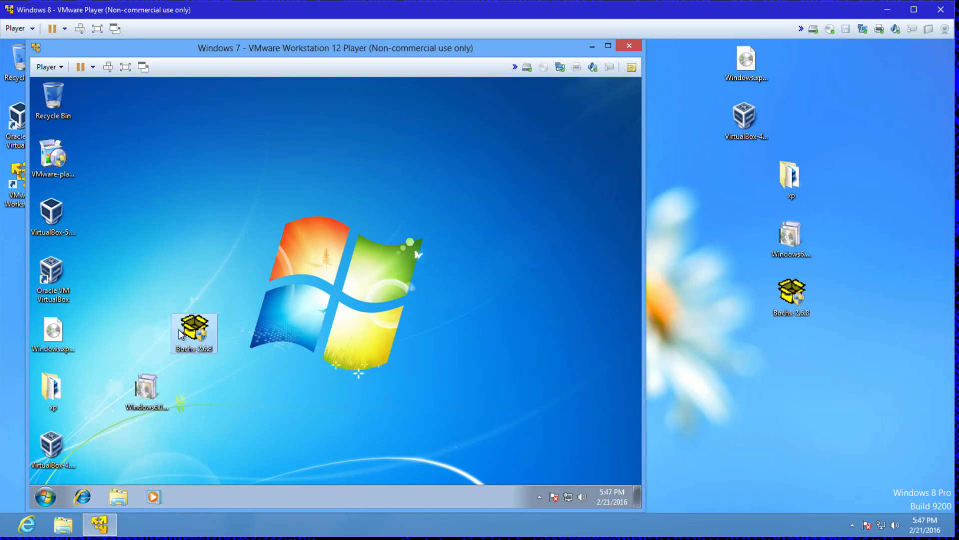
# Run the Bochs-2.6.8 installer from the Windows 7 desktop, allow it to make changes and accept the license agreement.
pyautogui.doubleClick(196, 334)
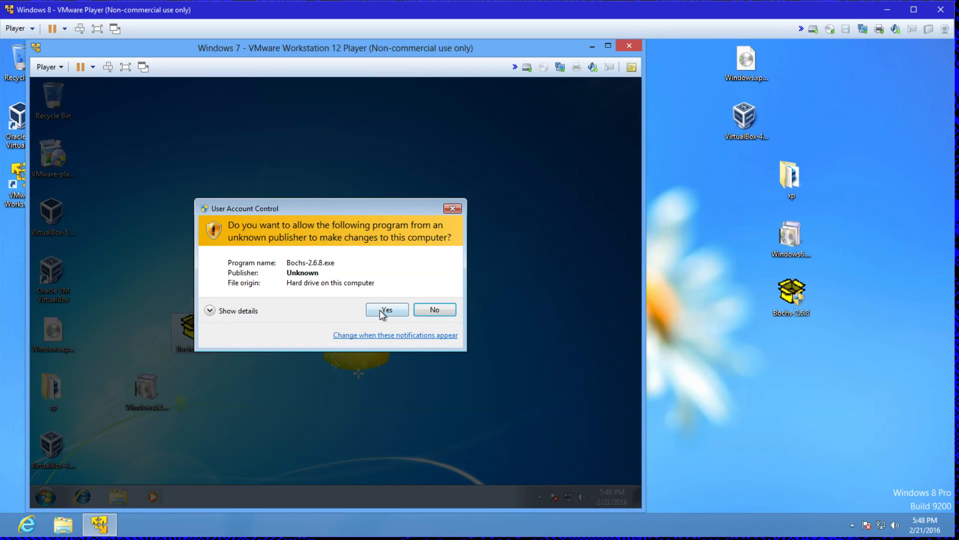
pyautogui.click(385, 311)
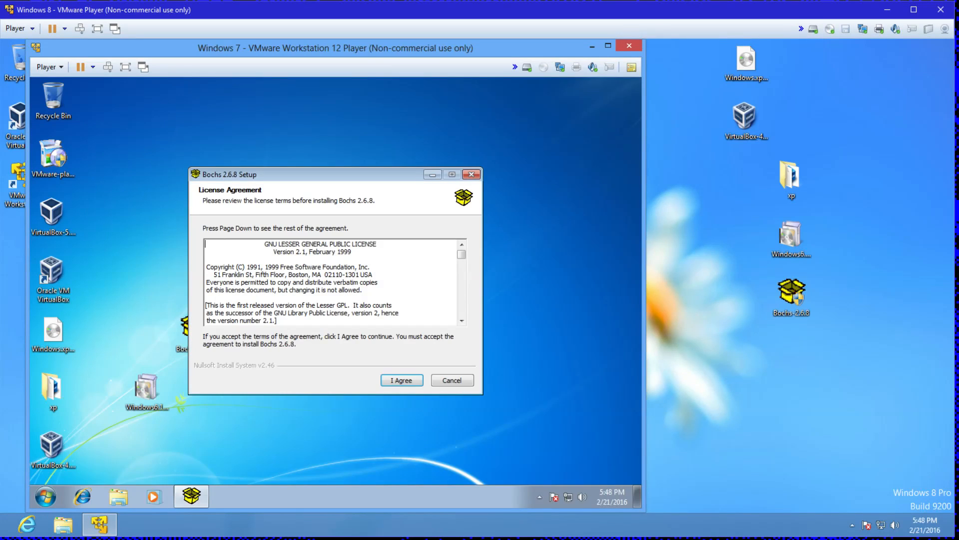
pyautogui.click(407, 381)
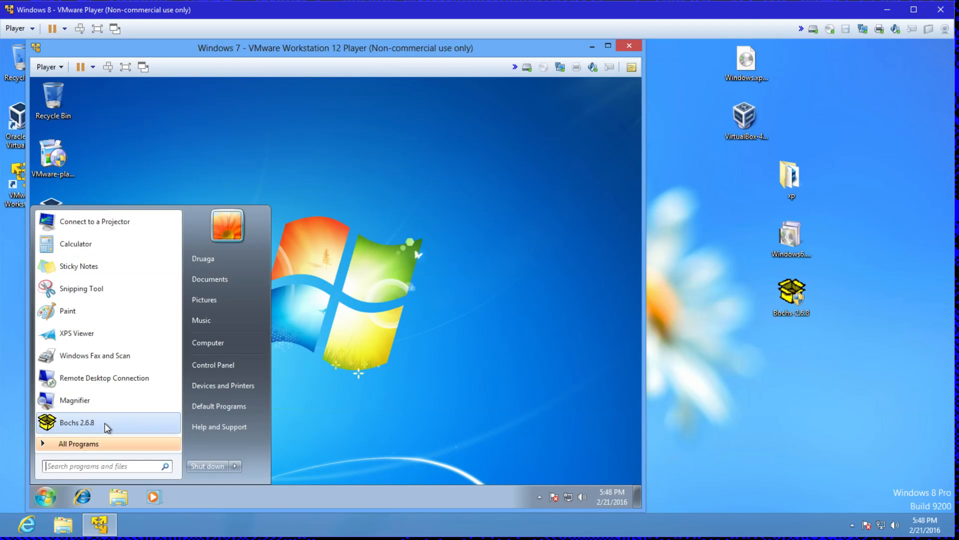
# Launch Bochs 2.6.8, reposition its Start Menu dialog and look through the configuration categories it offers.
pyautogui.click(104, 423)
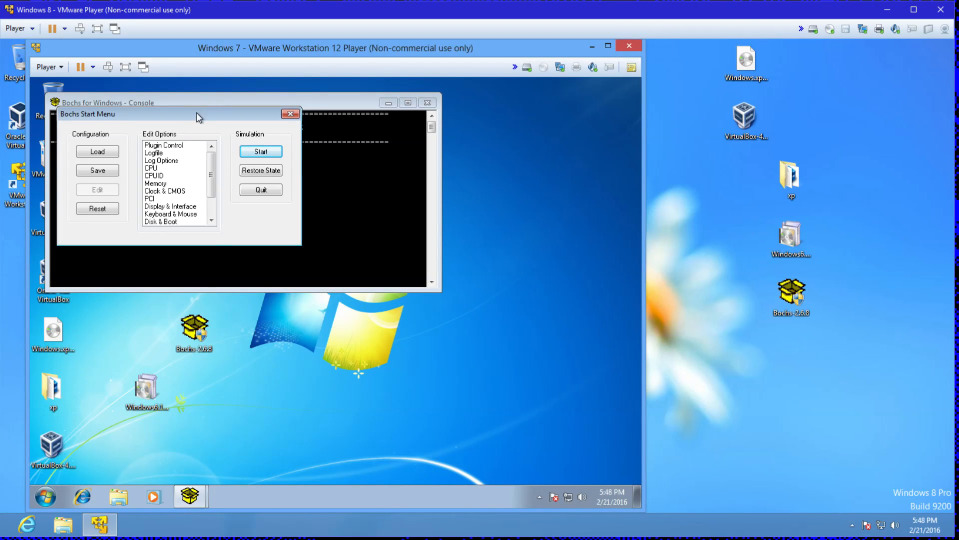
pyautogui.moveTo(196, 111); pyautogui.dragTo(244, 179)
pyautogui.moveTo(260, 236); pyautogui.dragTo(252, 194)
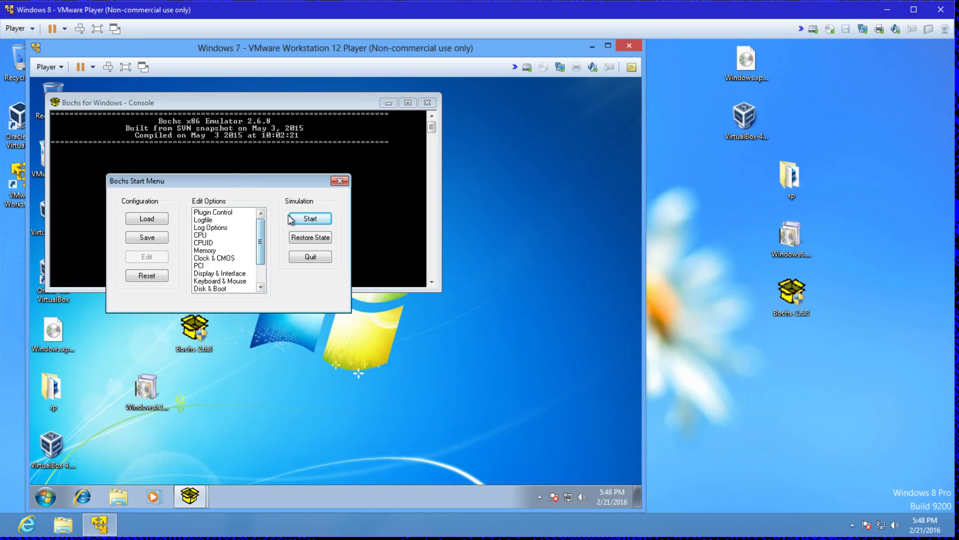
pyautogui.scroll(-2, 263, 233)
pyautogui.scroll(2, 274, 241)
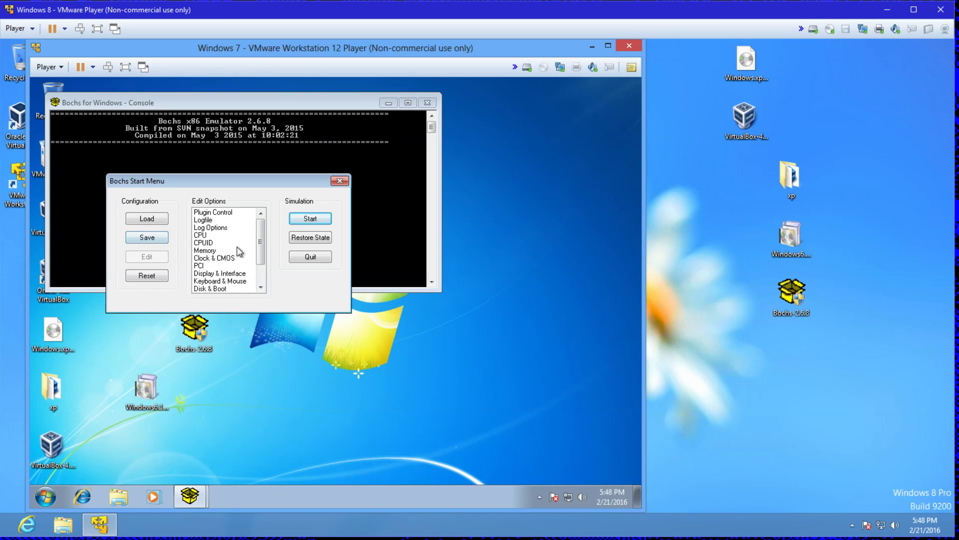
pyautogui.scroll(-2, 262, 288)
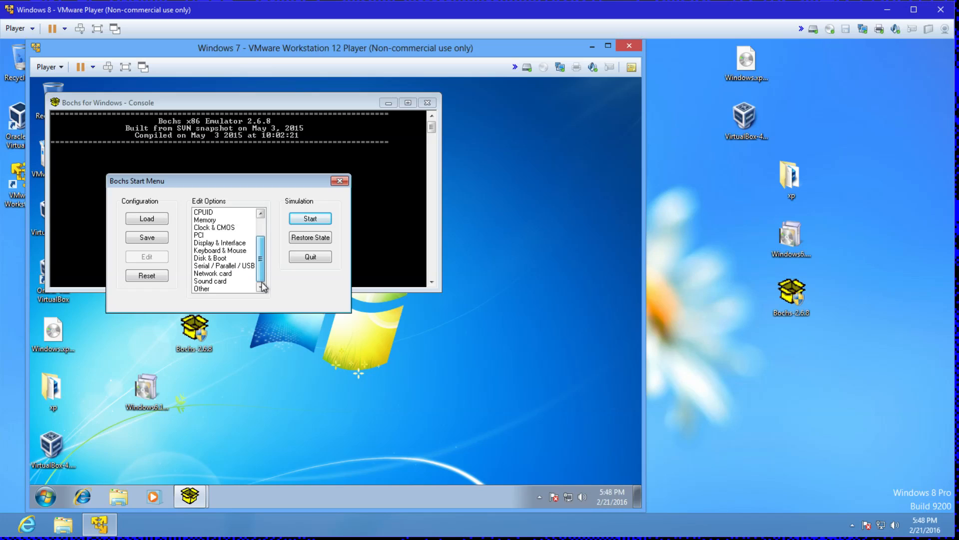
pyautogui.scroll(3, 264, 270)
# Try to run the Bochs simulation with the default configuration, answering the PANIC dialog with Continue.
pyautogui.click(302, 217)
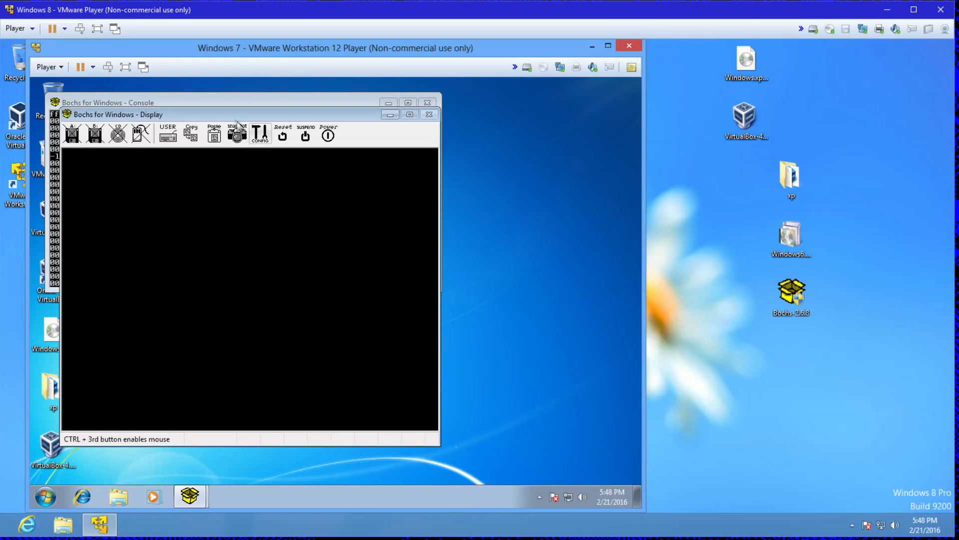
pyautogui.moveTo(243, 119); pyautogui.dragTo(323, 139)
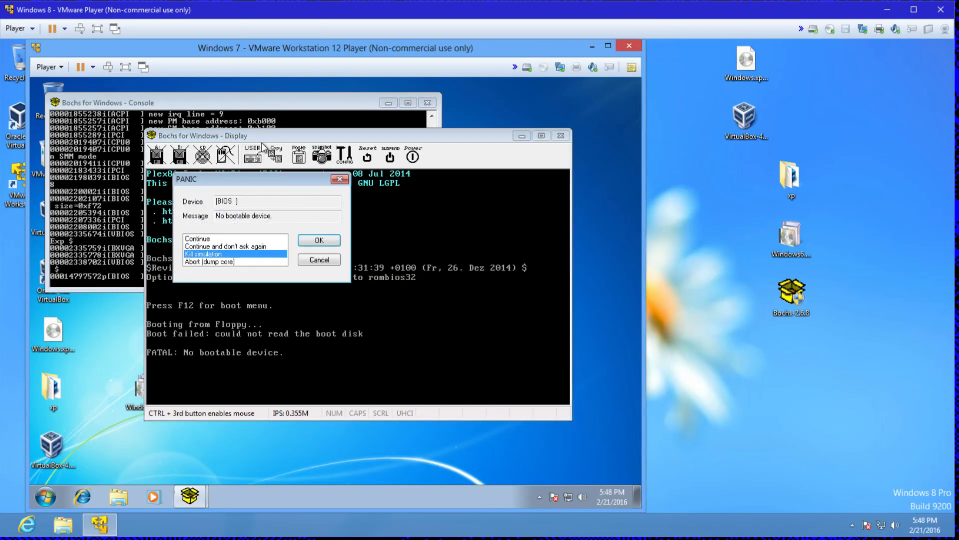
pyautogui.moveTo(261, 180); pyautogui.dragTo(295, 193)
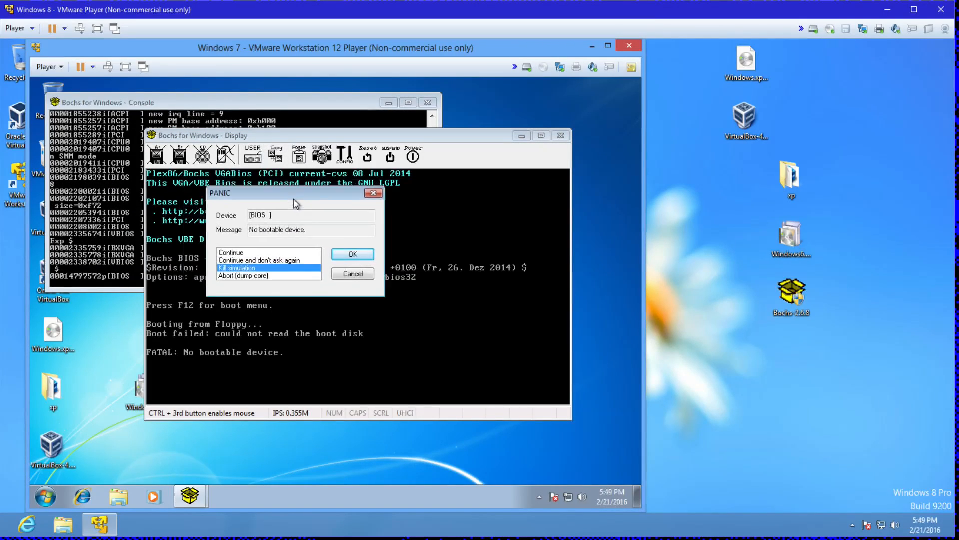
pyautogui.click(292, 253)
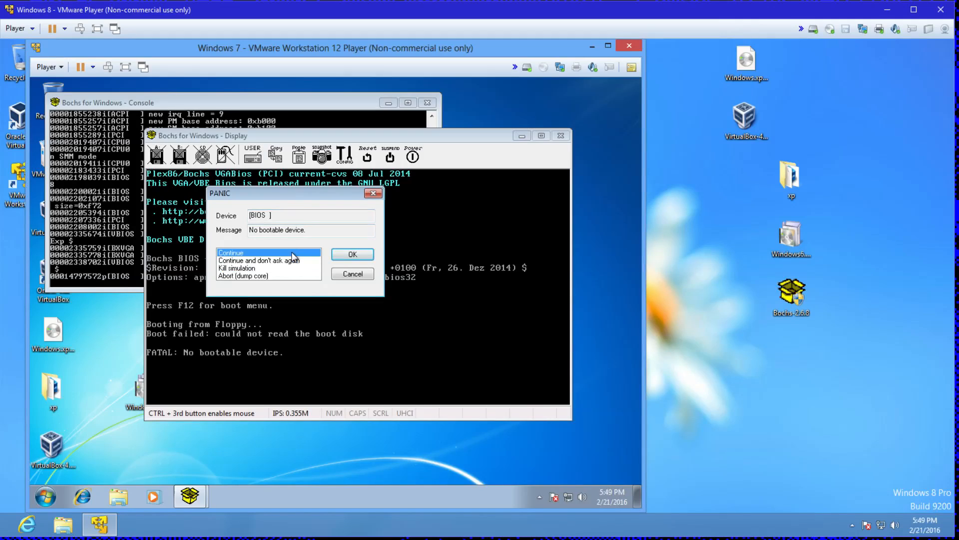
pyautogui.click(341, 251)
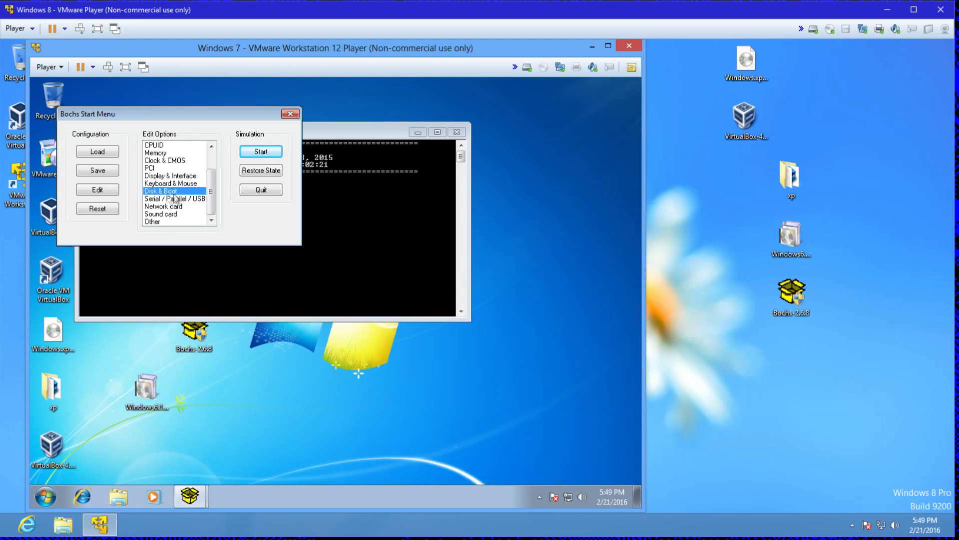
# In the Disk & Boot options, set Boot drive #1 to cdrom and Boot drive #2 to disk.
pyautogui.click(98, 190)
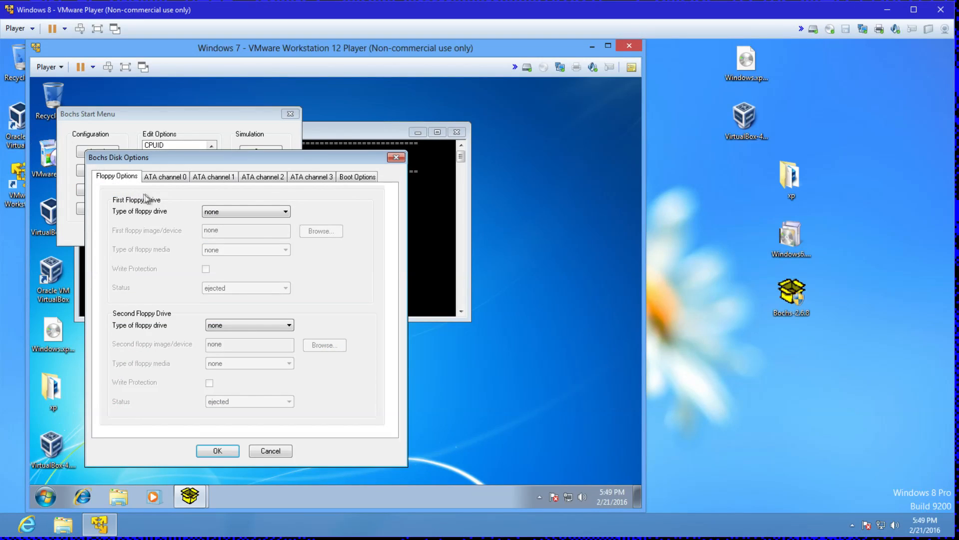
pyautogui.click(169, 177)
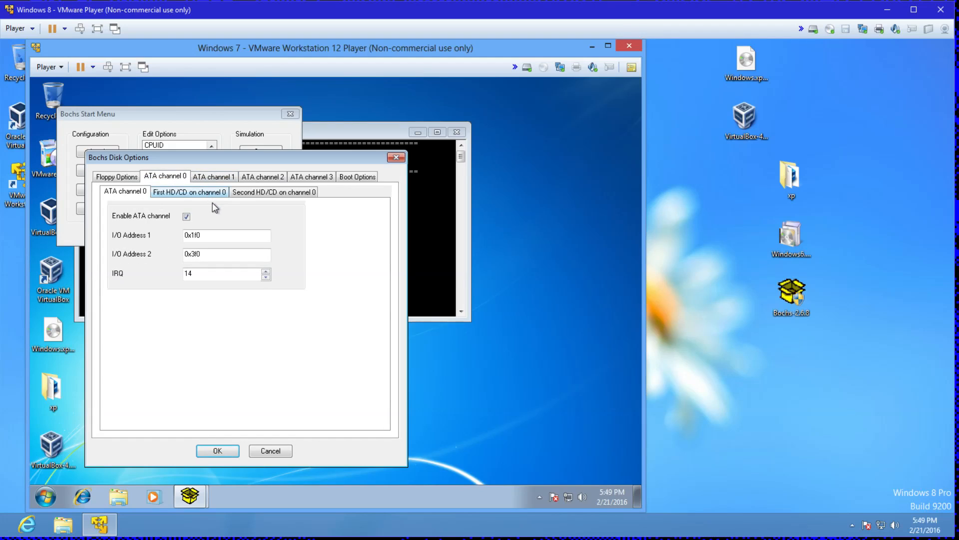
pyautogui.click(352, 179)
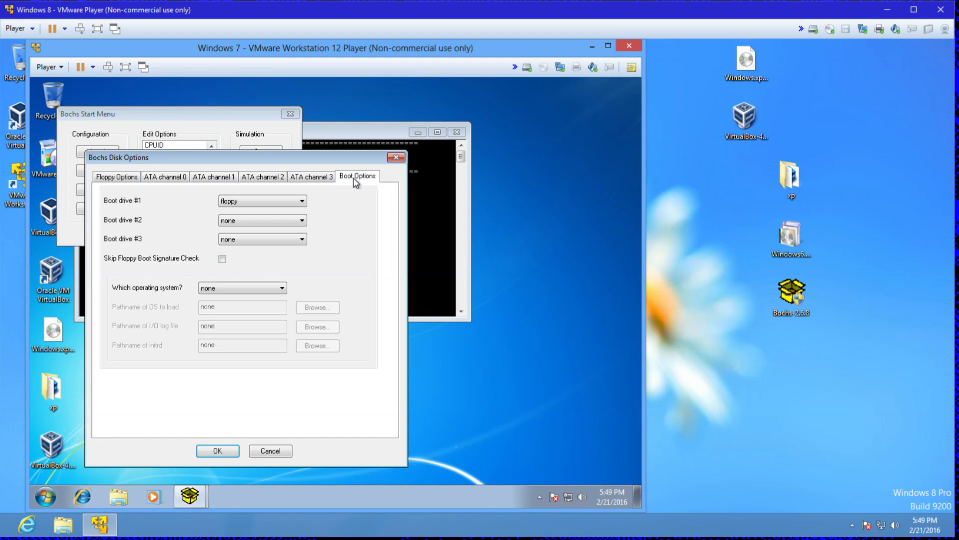
pyautogui.click(289, 205)
pyautogui.click(289, 231)
pyautogui.click(287, 222)
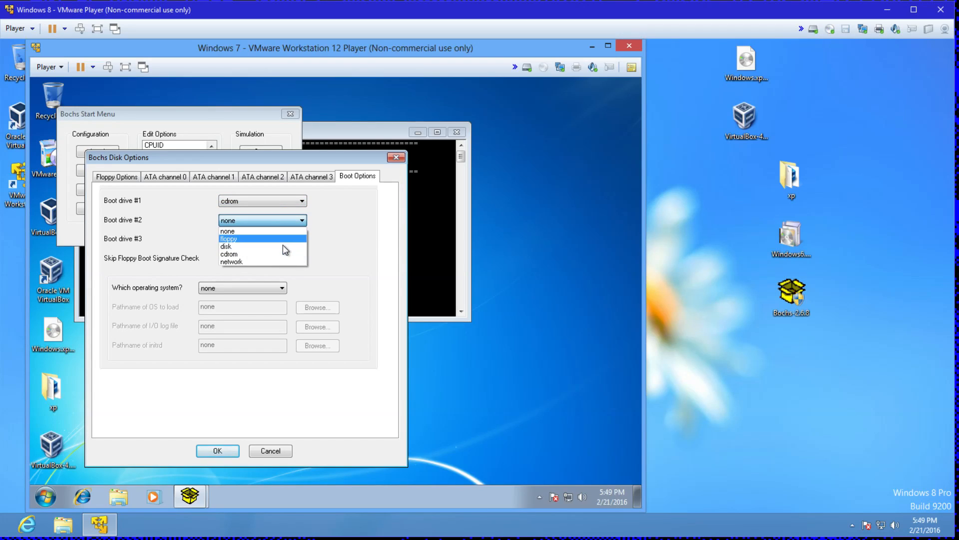
pyautogui.click(284, 246)
# Set the type of the first HD/CD device on ATA channel 0 to cdrom.
pyautogui.click(279, 179)
pyautogui.click(208, 179)
pyautogui.click(165, 178)
pyautogui.click(125, 178)
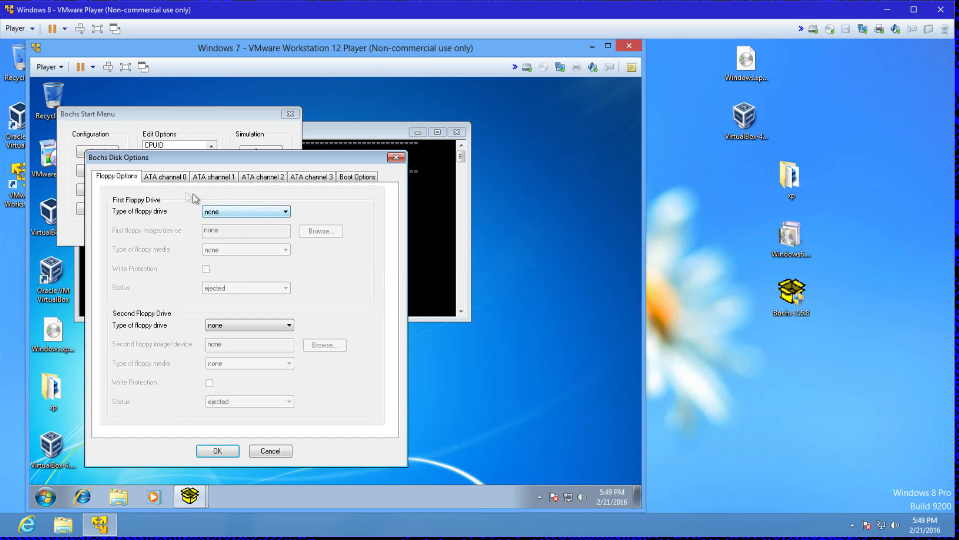
pyautogui.click(170, 179)
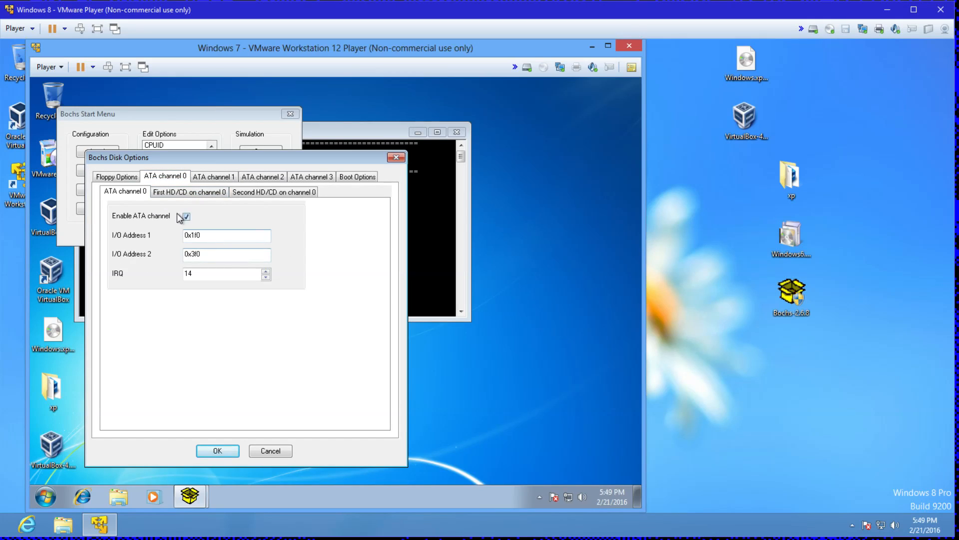
pyautogui.click(206, 194)
pyautogui.click(236, 216)
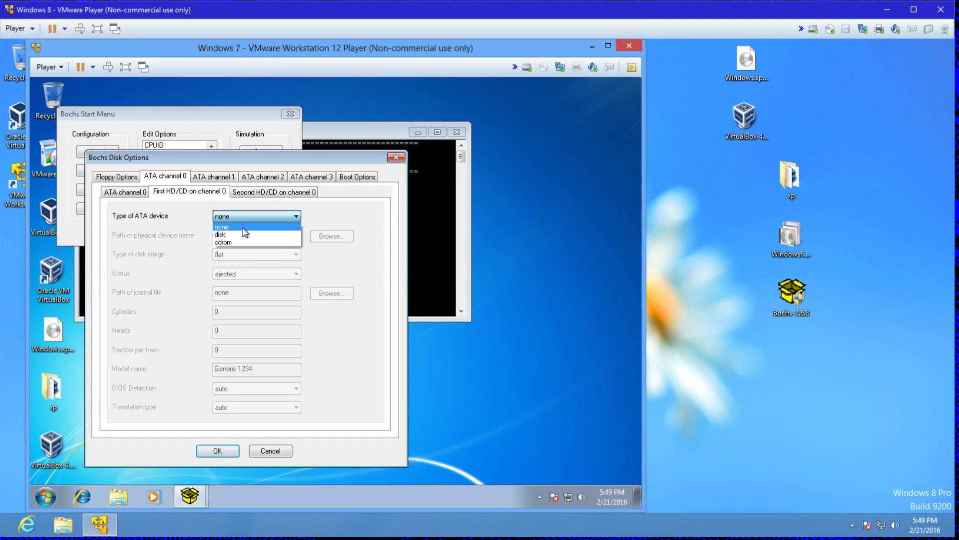
pyautogui.click(248, 243)
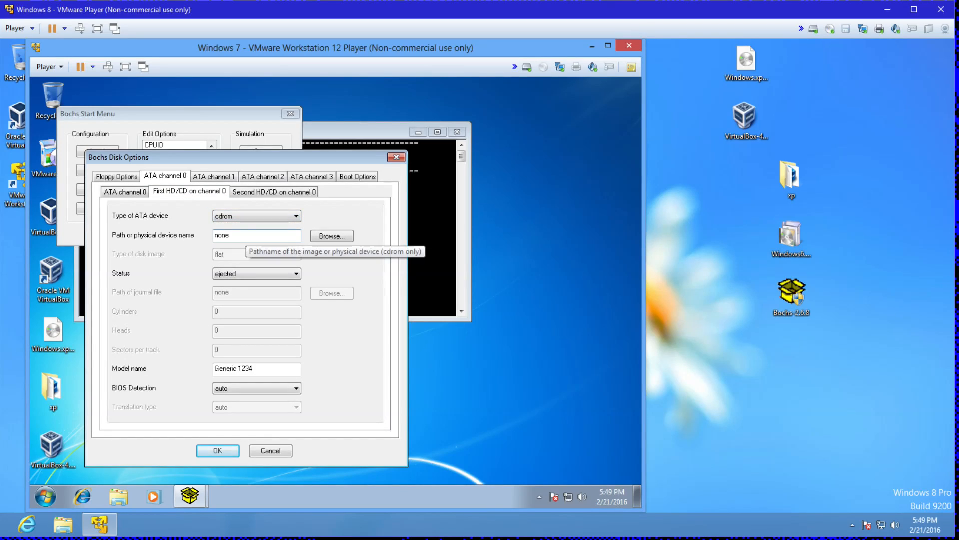
# Browse the Desktop with all file types shown and select the Windows.xp.sp3.corporate.student.edition disc image as the cdrom device path.
pyautogui.click(351, 239)
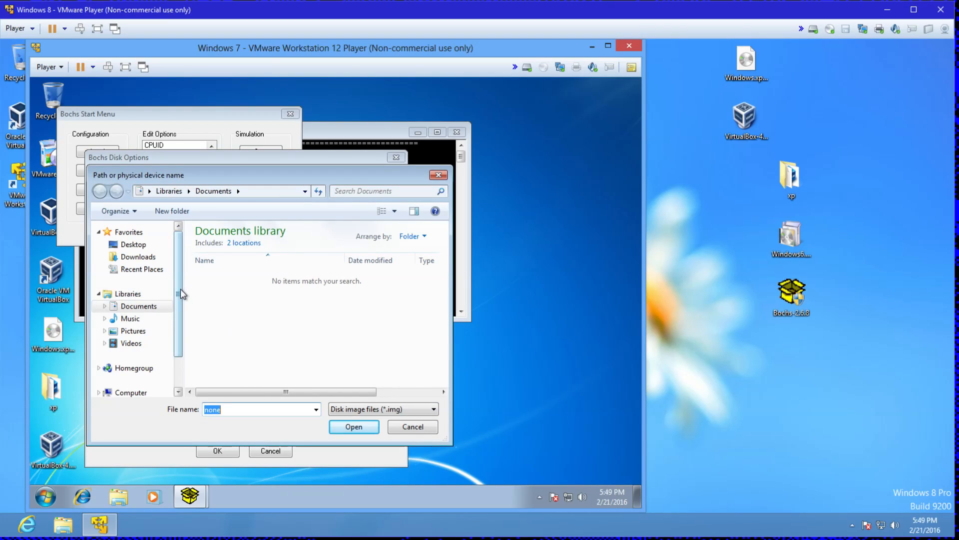
pyautogui.moveTo(179, 295)
pyautogui.mouseDown()
pyautogui.moveTo(184, 321)
pyautogui.moveTo(173, 285)
pyautogui.mouseUp()
pyautogui.click(131, 227)
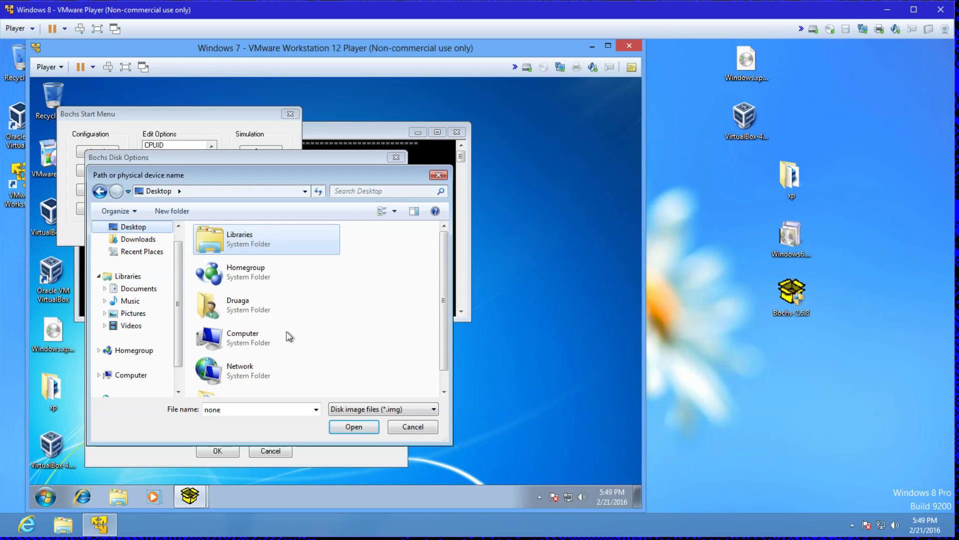
pyautogui.moveTo(445, 300); pyautogui.dragTo(450, 331)
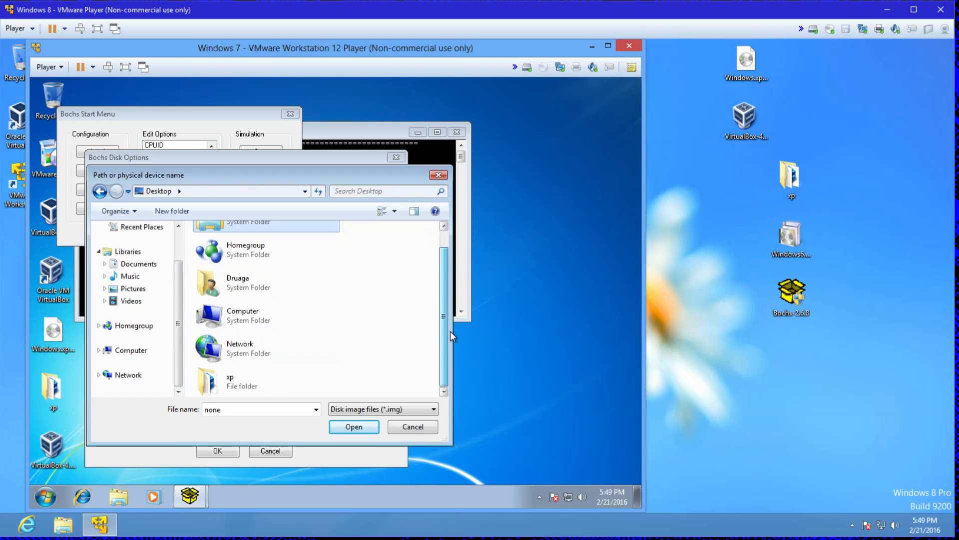
pyautogui.click(428, 408)
pyautogui.click(400, 428)
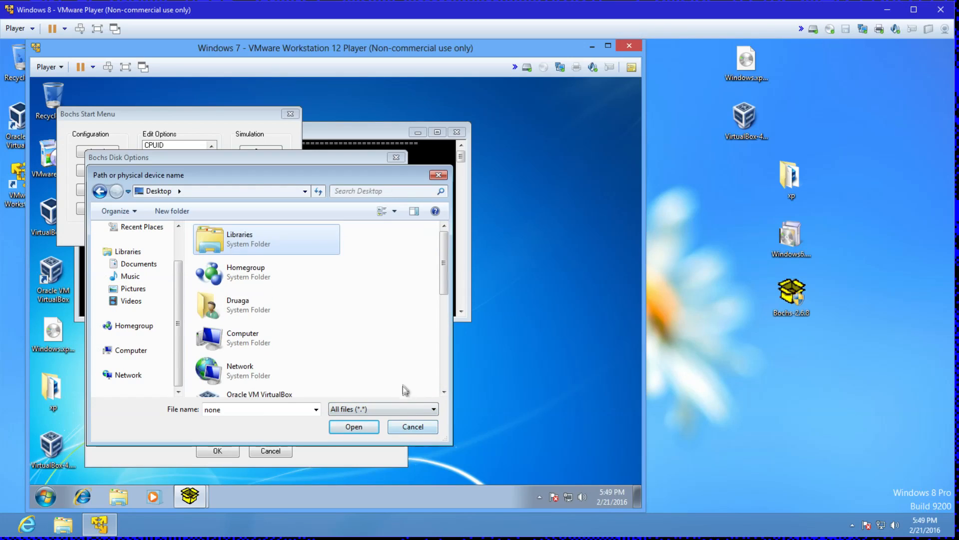
pyautogui.moveTo(443, 269); pyautogui.dragTo(448, 392)
pyautogui.click(280, 348)
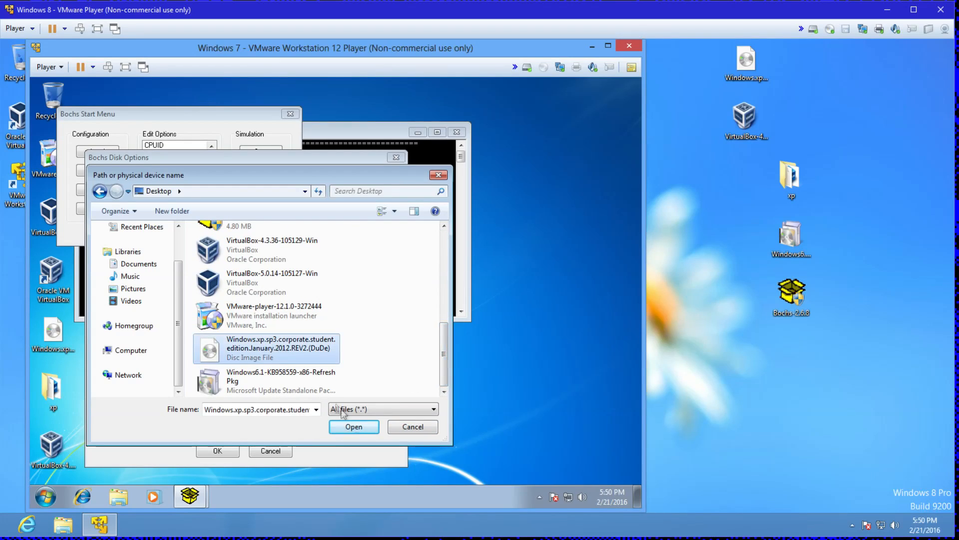
pyautogui.click(356, 429)
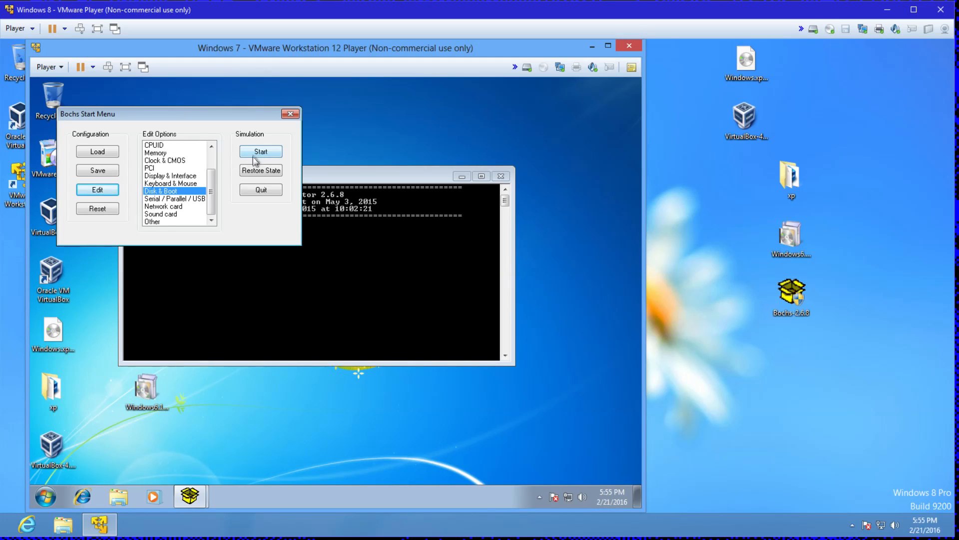
# Set Boot drive #1 to cdrom in the Disk & Boot options and start the simulation.
pyautogui.click(107, 190)
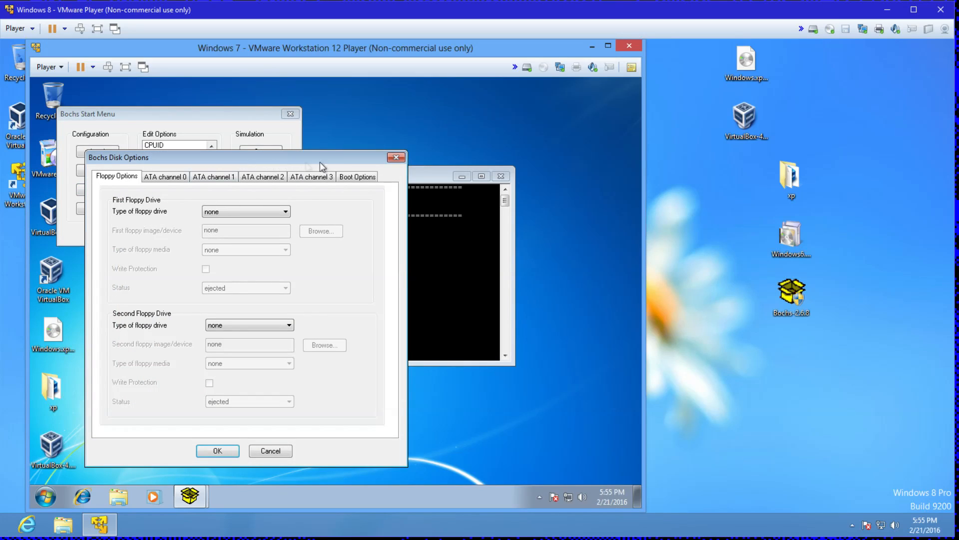
pyautogui.click(352, 178)
pyautogui.click(277, 202)
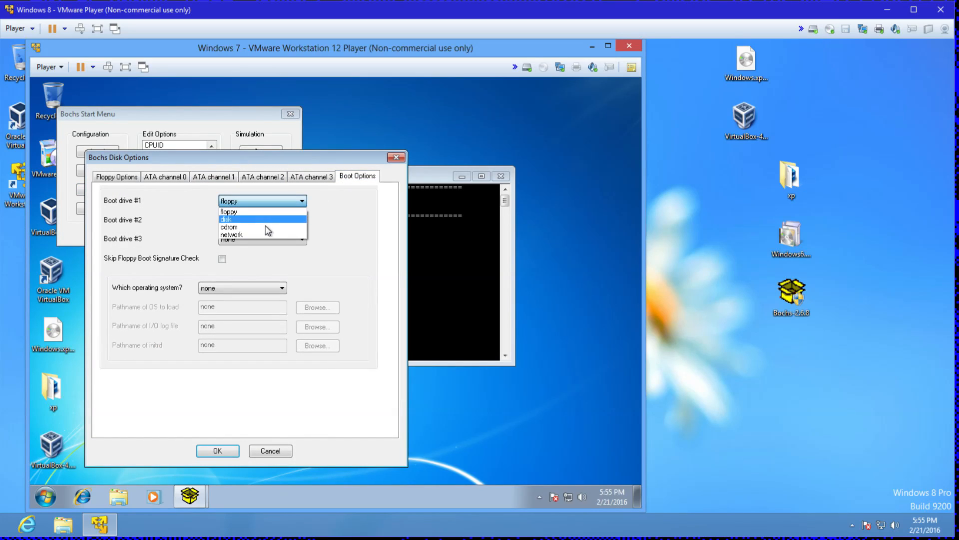
pyautogui.click(268, 227)
pyautogui.click(216, 451)
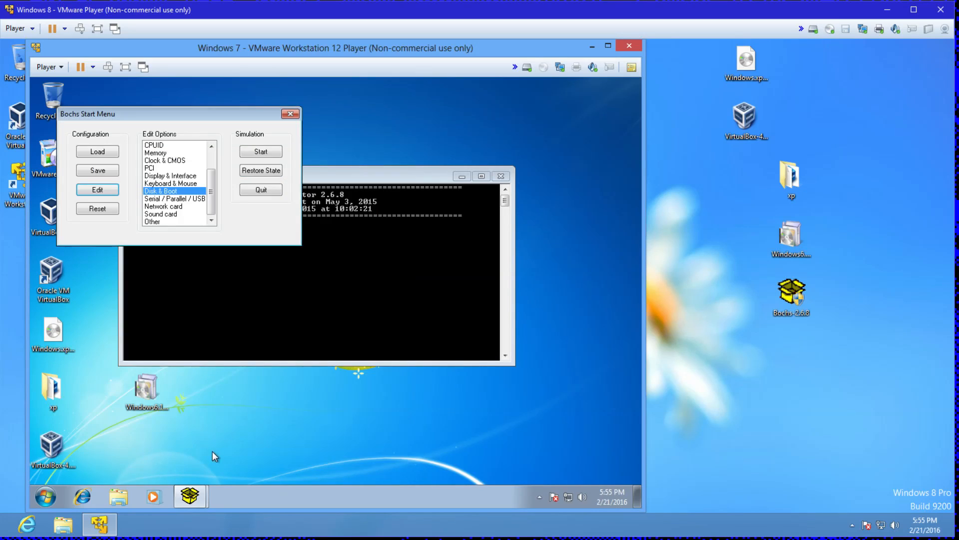
pyautogui.click(264, 152)
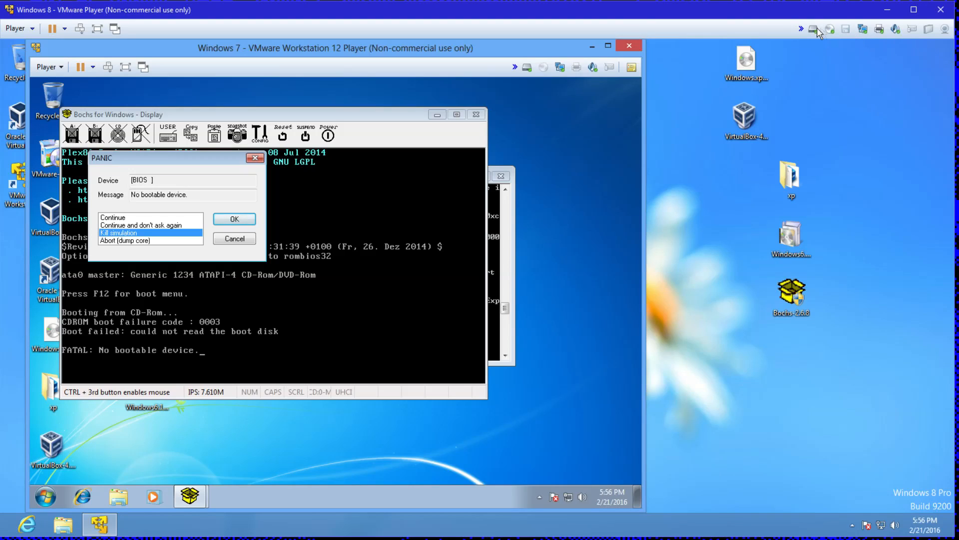
# Set the cdrom device path to D:\ and try to boot the simulation from it, cancelling the PANIC dialog.
pyautogui.click(846, 29)
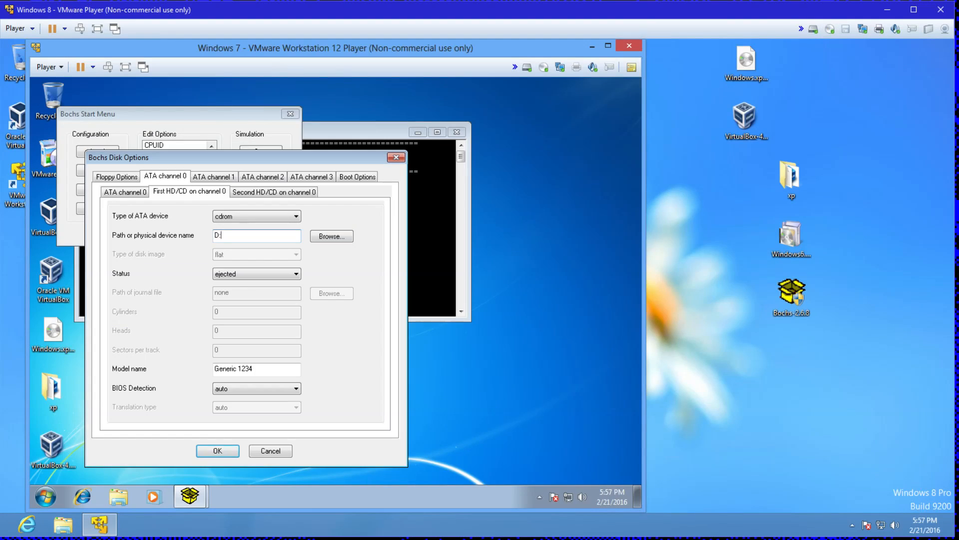
pyautogui.write('\\')
pyautogui.click(223, 451)
pyautogui.click(261, 150)
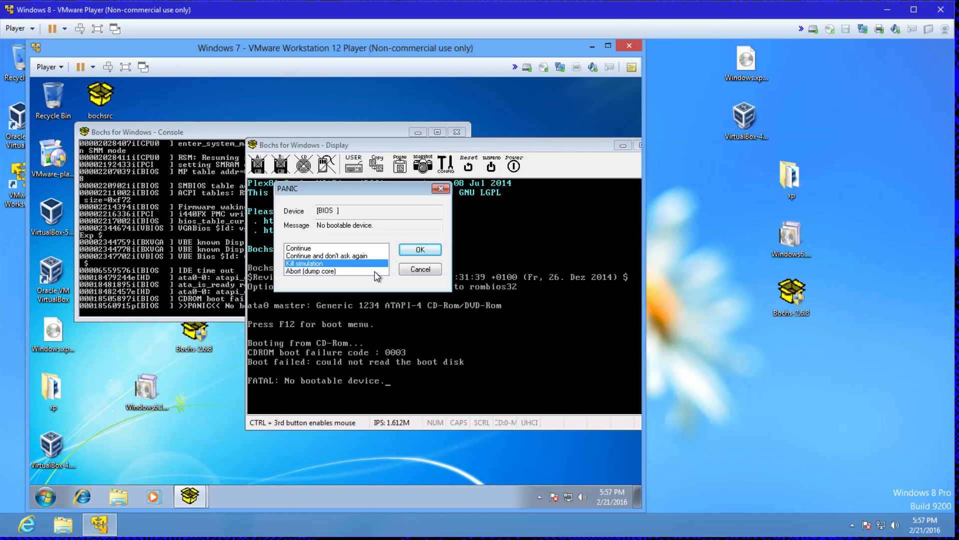
pyautogui.moveTo(345, 191); pyautogui.dragTo(226, 291)
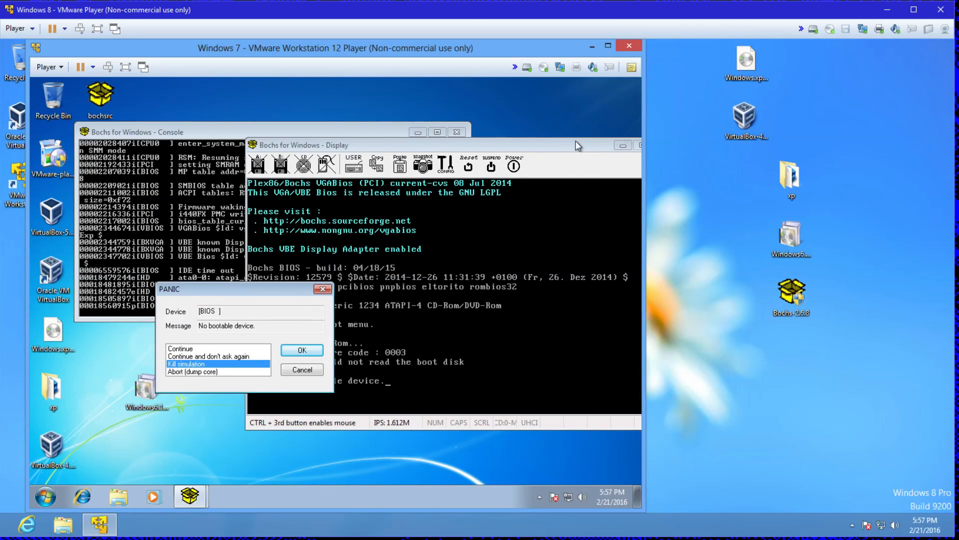
pyautogui.click(321, 372)
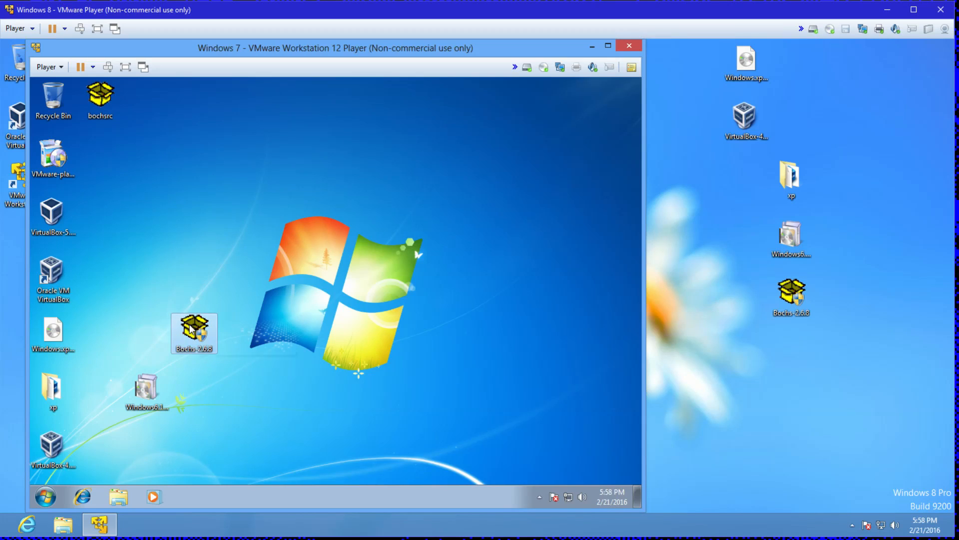
# Check the file properties of the Bochs-2.6.8 installer on the Windows 7 desktop.
pyautogui.hotkey('alt', 'Return')
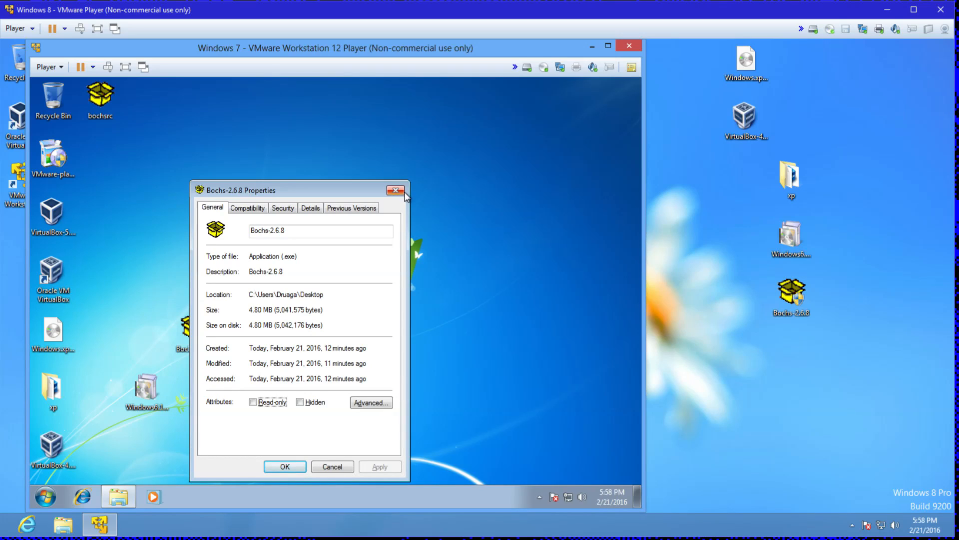
pyautogui.click(395, 190)
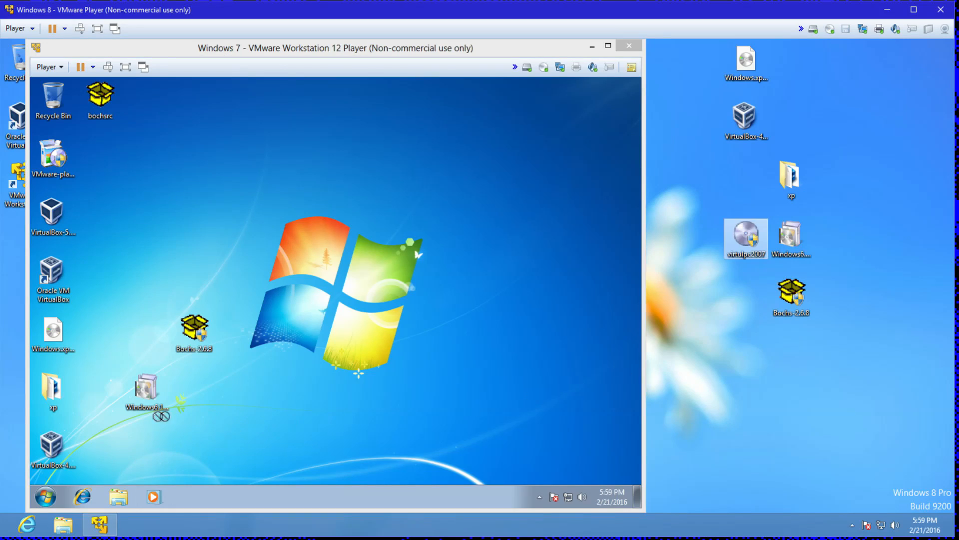
# Copy virtulpc2007 from the Windows 8 desktop into the Windows 7 virtual machine and run its installer, allowing it to make changes.
pyautogui.moveTo(154, 411); pyautogui.dragTo(126, 320)
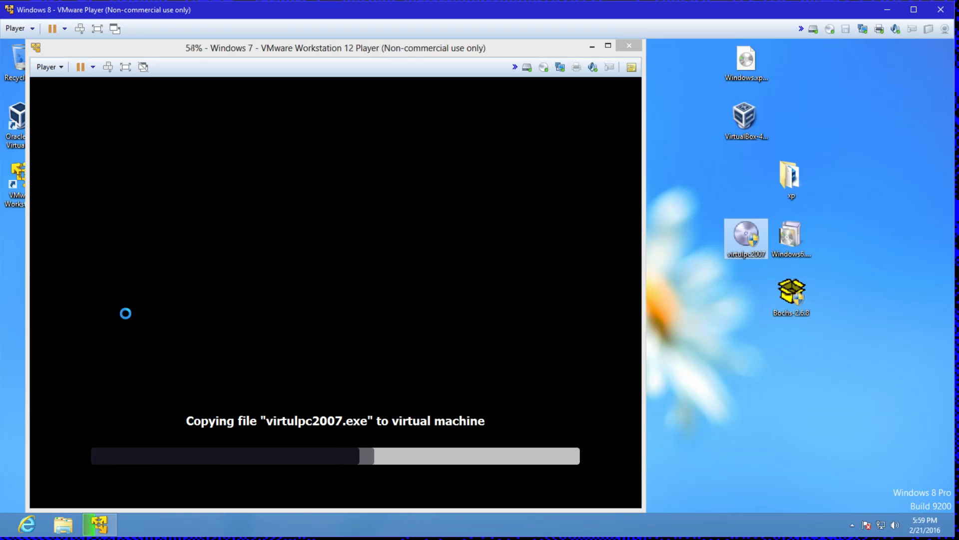
pyautogui.click(125, 314)
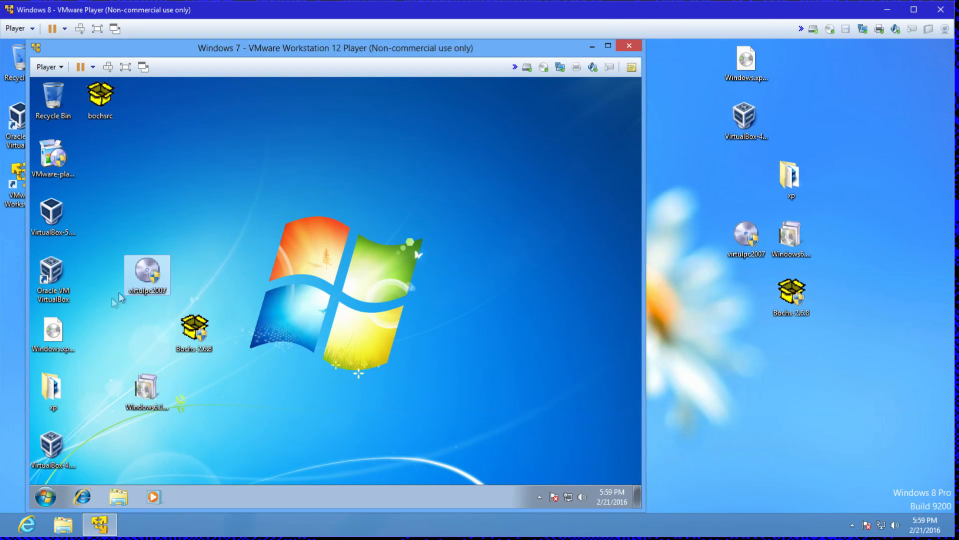
pyautogui.doubleClick(154, 274)
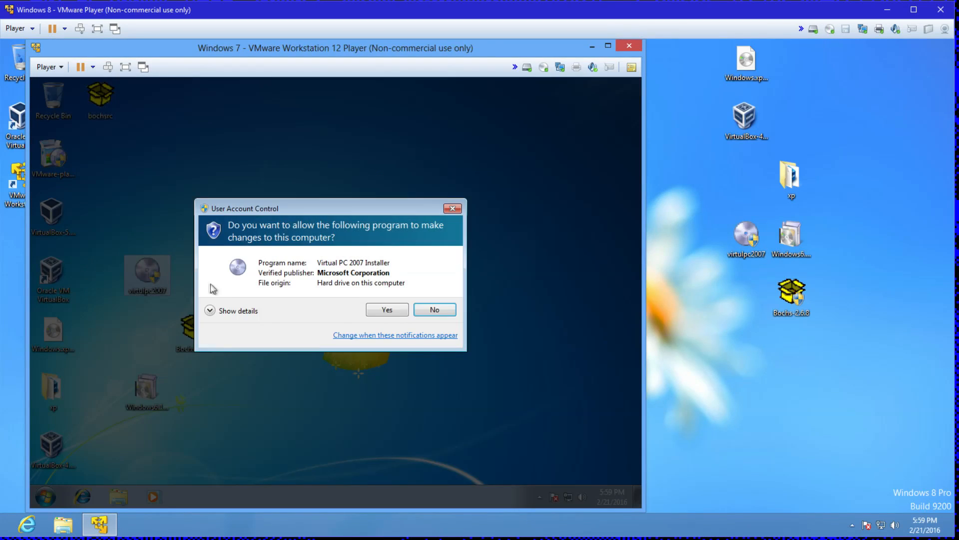
pyautogui.click(389, 310)
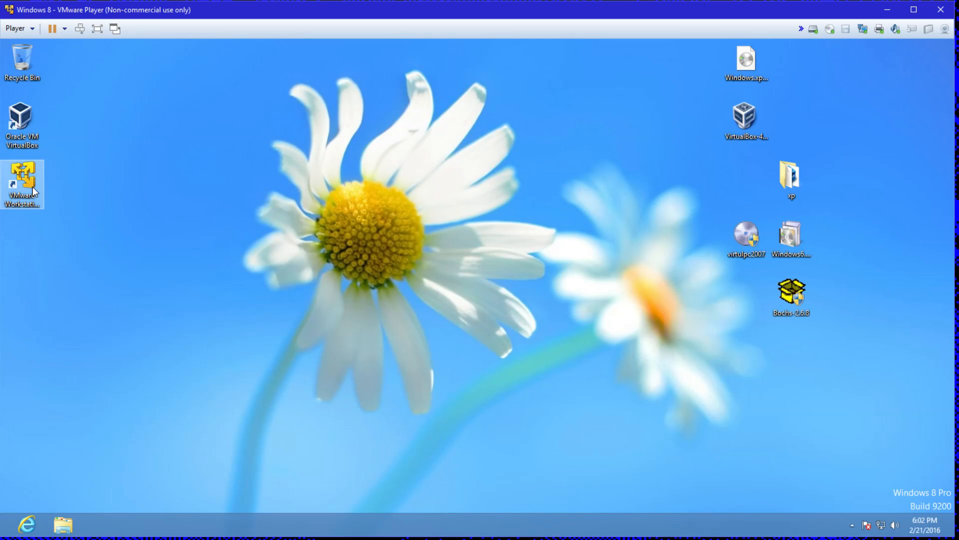
# Launch VMware Workstation 12 Player and create a Windows XP Professional virtual machine from the xp.sp3-lil-fella disc in DVD drive D:.
pyautogui.doubleClick(33, 190)
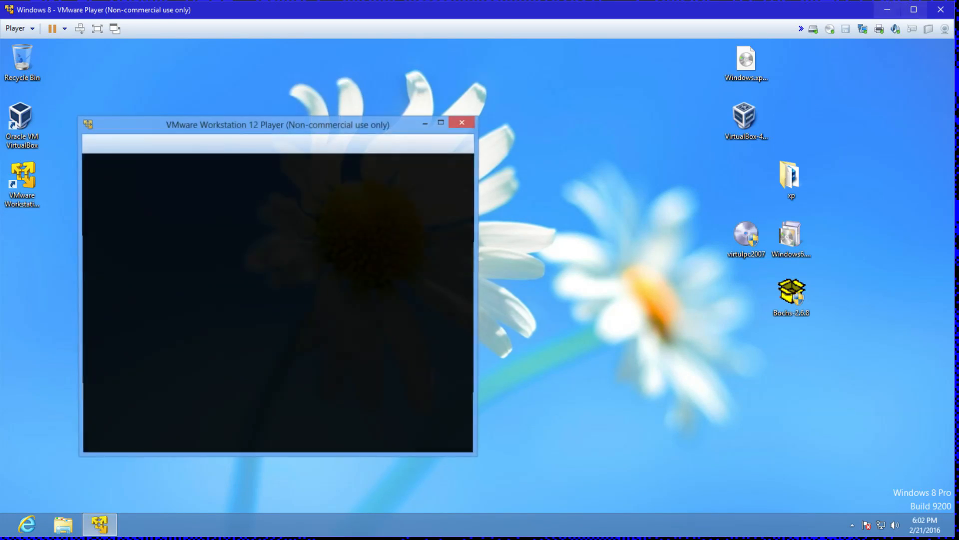
pyautogui.moveTo(373, 122); pyautogui.dragTo(414, 115)
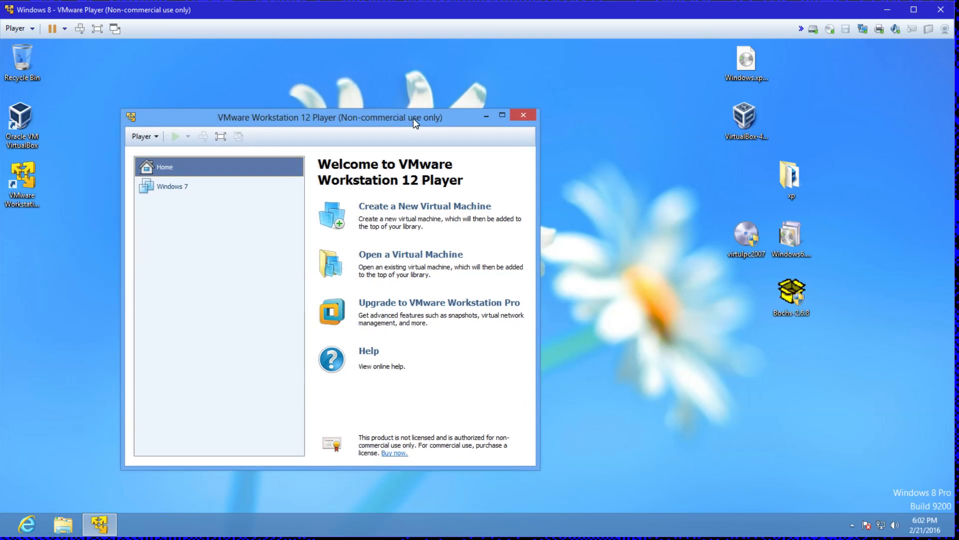
pyautogui.click(328, 220)
pyautogui.click(314, 257)
pyautogui.click(331, 241)
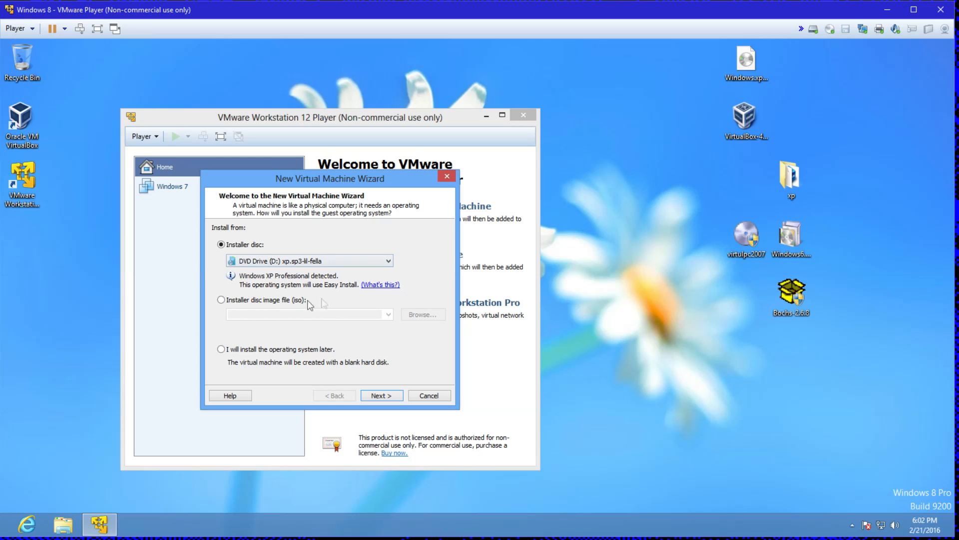
pyautogui.click(377, 396)
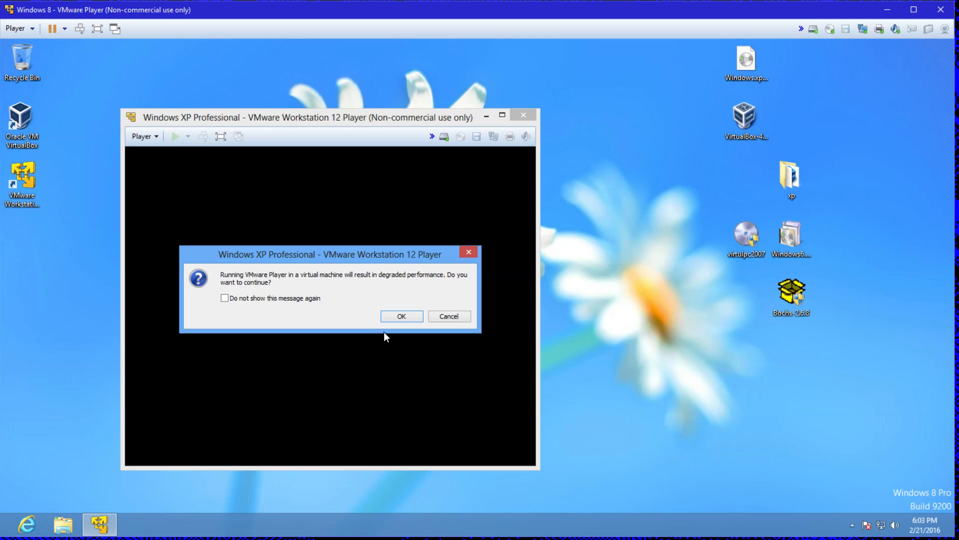
# Accept the degraded performance and long mode notices to boot the Windows XP Professional virtual machine into setup.
pyautogui.click(401, 316)
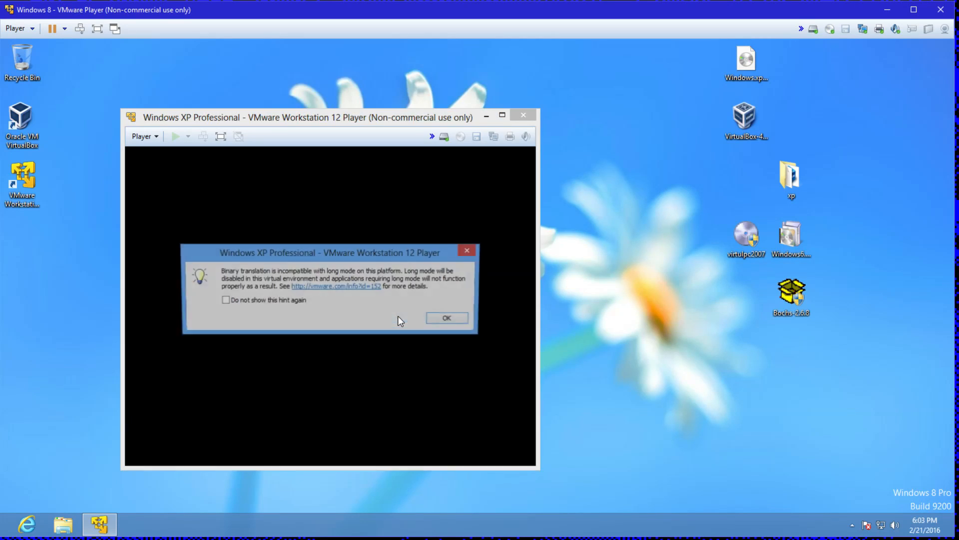
pyautogui.click(451, 322)
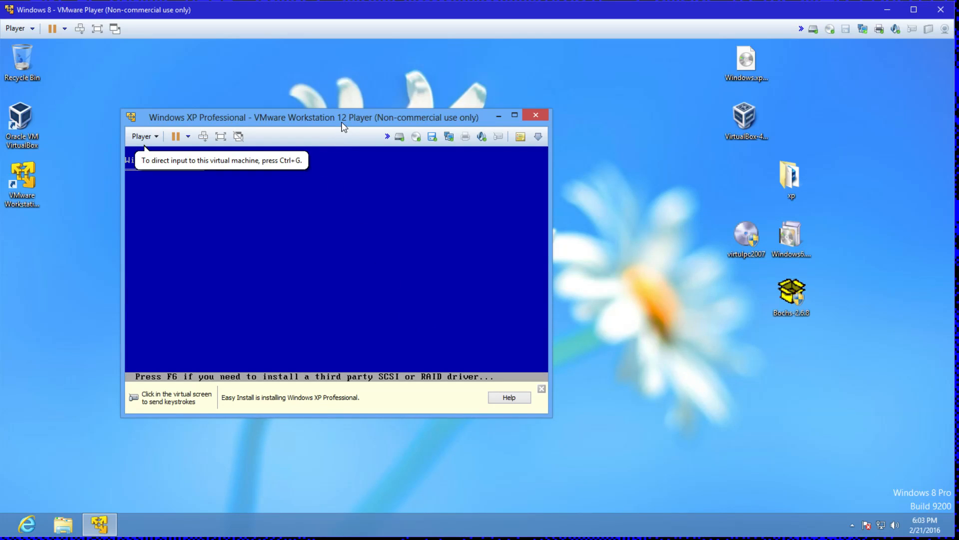
pyautogui.moveTo(344, 126); pyautogui.dragTo(351, 153)
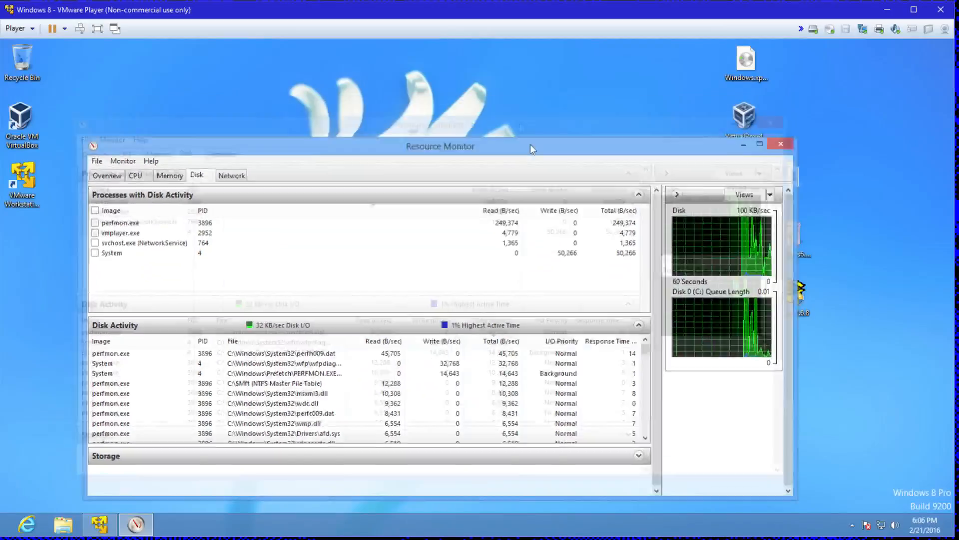
# Move Resource Monitor out of the way of the Windows XP Professional virtual machine and close that machine's window.
pyautogui.moveTo(532, 148); pyautogui.dragTo(447, 116)
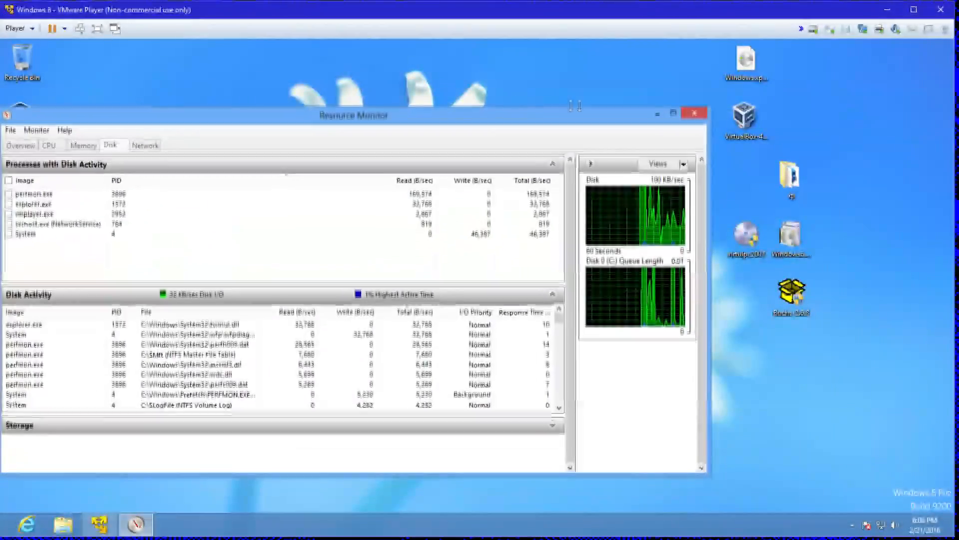
pyautogui.moveTo(511, 112); pyautogui.dragTo(443, 216)
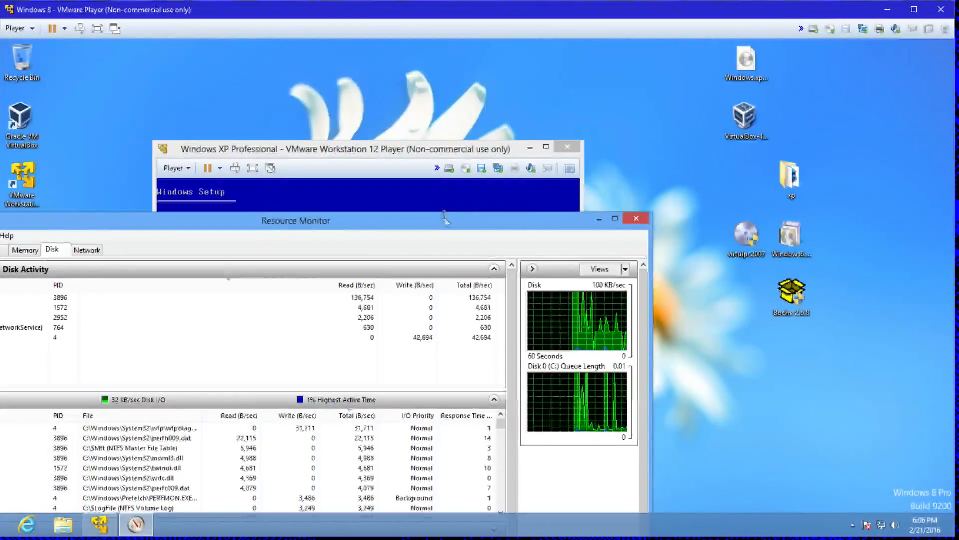
pyautogui.moveTo(422, 233); pyautogui.dragTo(574, 449)
pyautogui.click(571, 148)
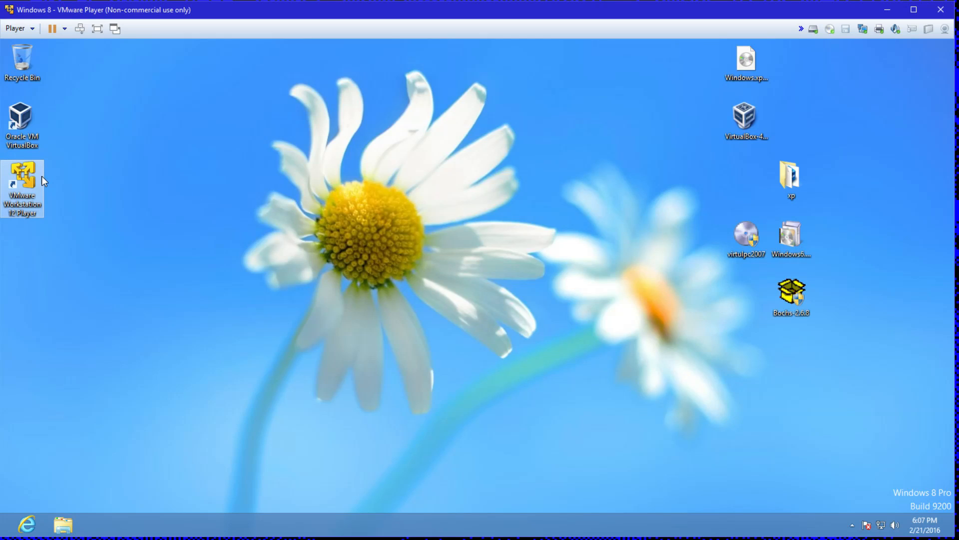
# Reopen VMware Workstation 12 Player and power on the Windows 7 virtual machine, accepting the startup notices.
pyautogui.doubleClick(20, 159)
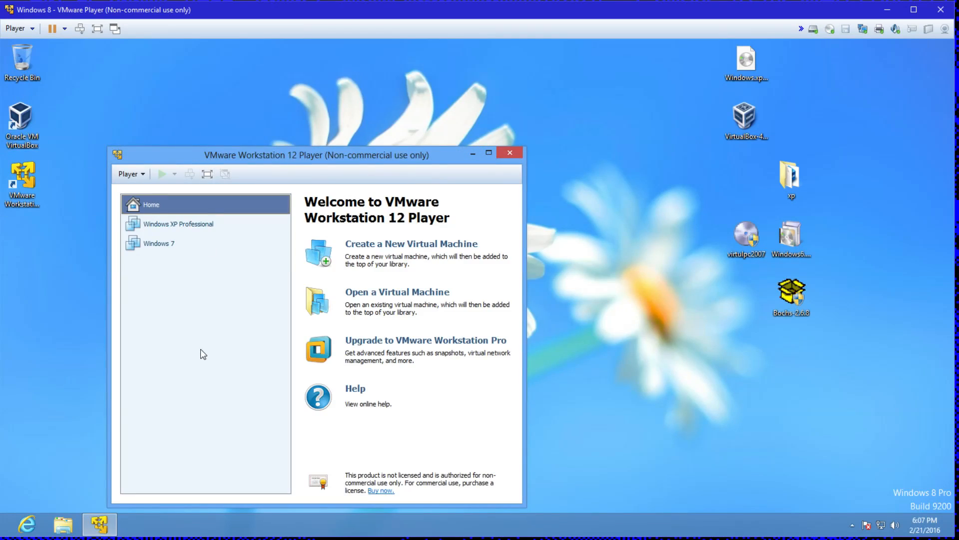
pyautogui.click(155, 244)
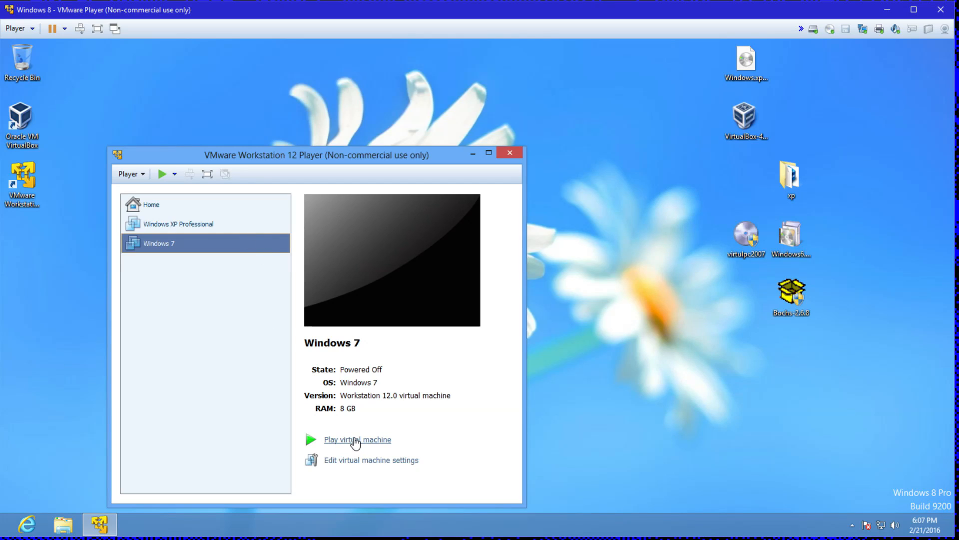
pyautogui.click(354, 441)
pyautogui.click(360, 352)
pyautogui.click(409, 361)
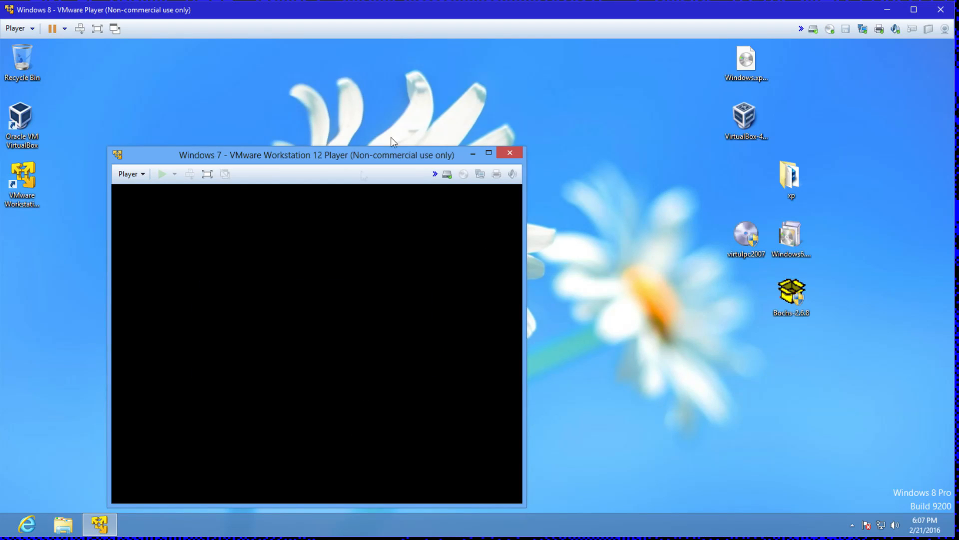
pyautogui.moveTo(361, 153); pyautogui.dragTo(379, 99)
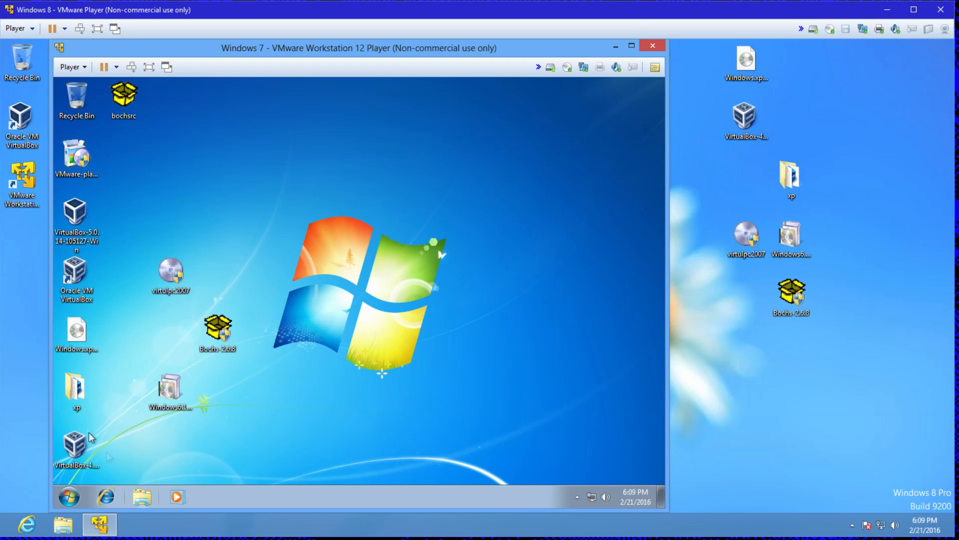
# Open Oracle VM VirtualBox Manager inside Windows 7 and ignore the warning about inaccessible disk image files.
pyautogui.click(70, 494)
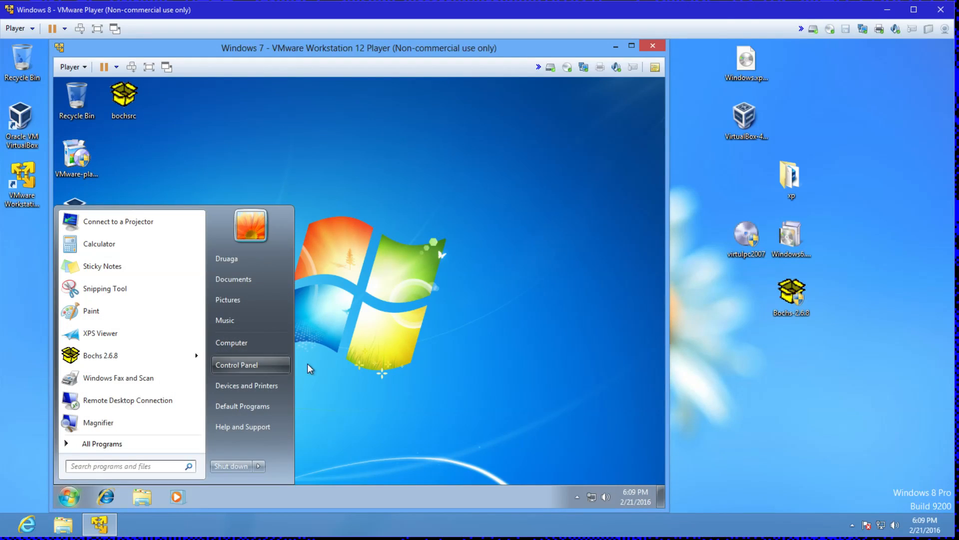
pyautogui.click(500, 274)
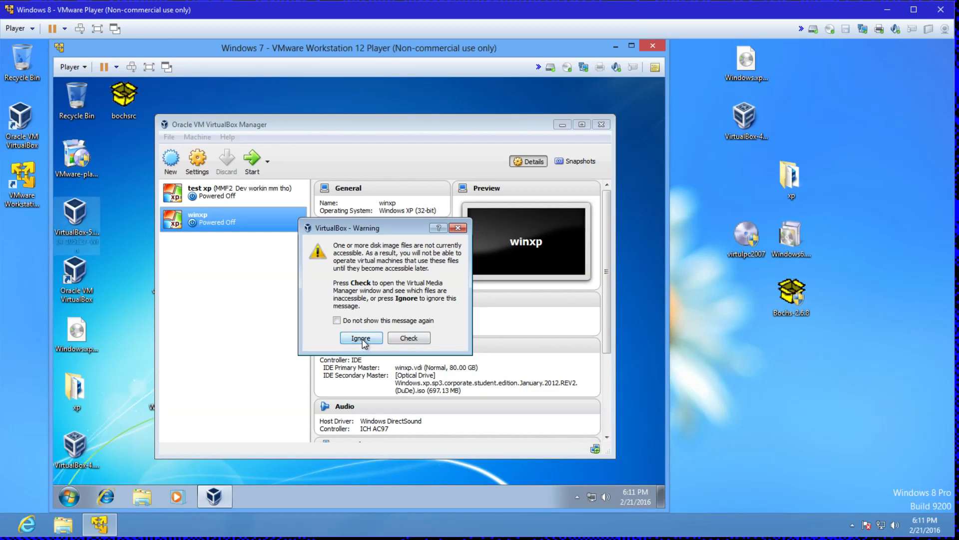
pyautogui.click(406, 398)
pyautogui.moveTo(360, 131); pyautogui.dragTo(344, 128)
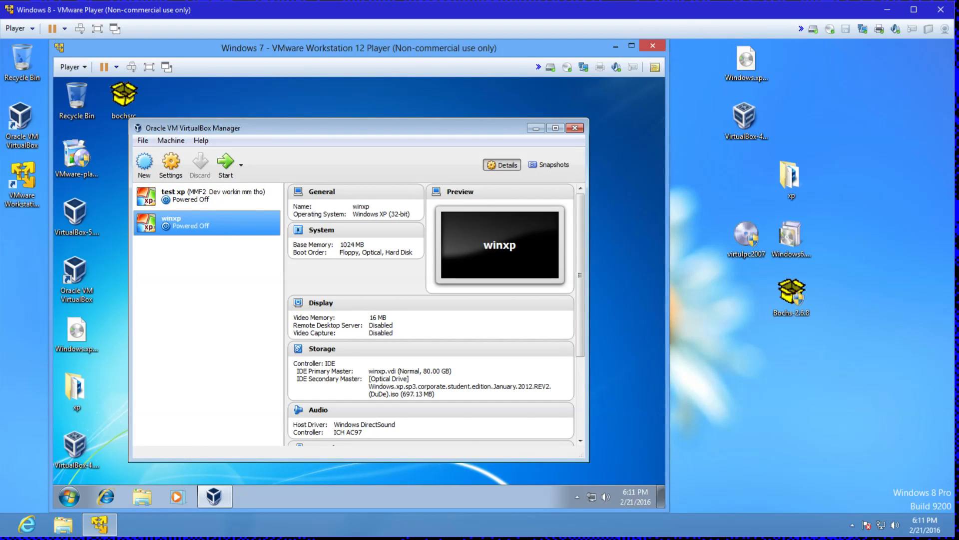
# Copy the Windows 98 - Gaming disk file from the Windows 8 desktop to the Windows 7 virtual machine's desktop.
pyautogui.moveTo(744, 305); pyautogui.dragTo(736, 300)
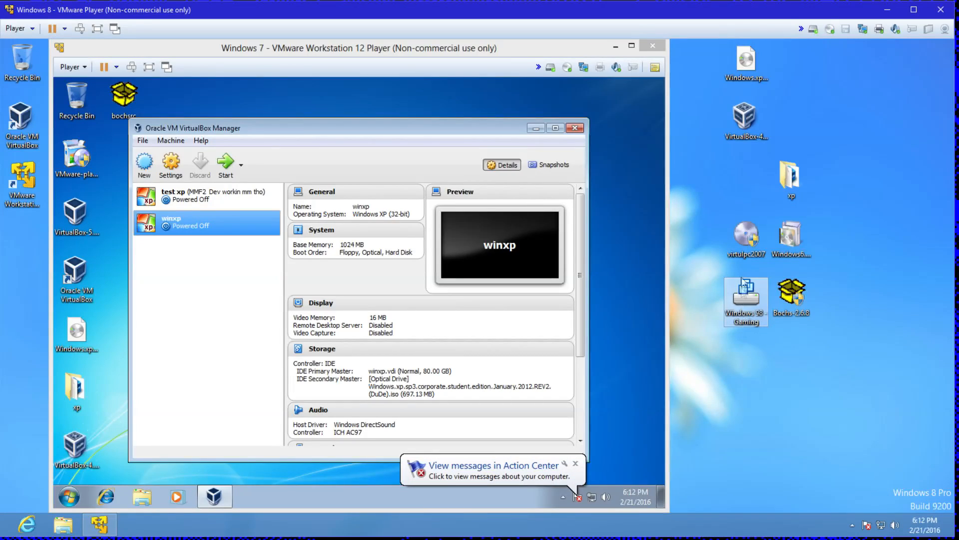
pyautogui.moveTo(746, 299); pyautogui.dragTo(113, 380)
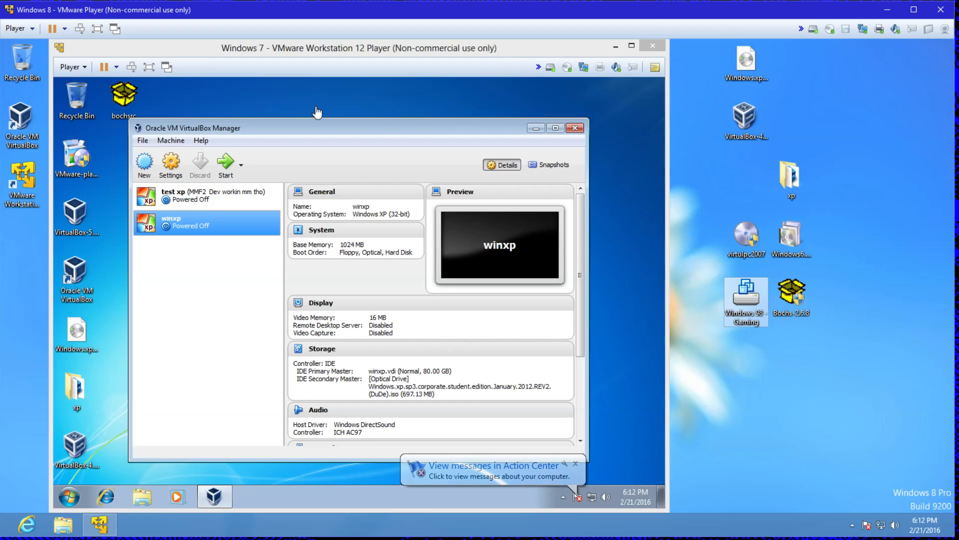
pyautogui.click(353, 127)
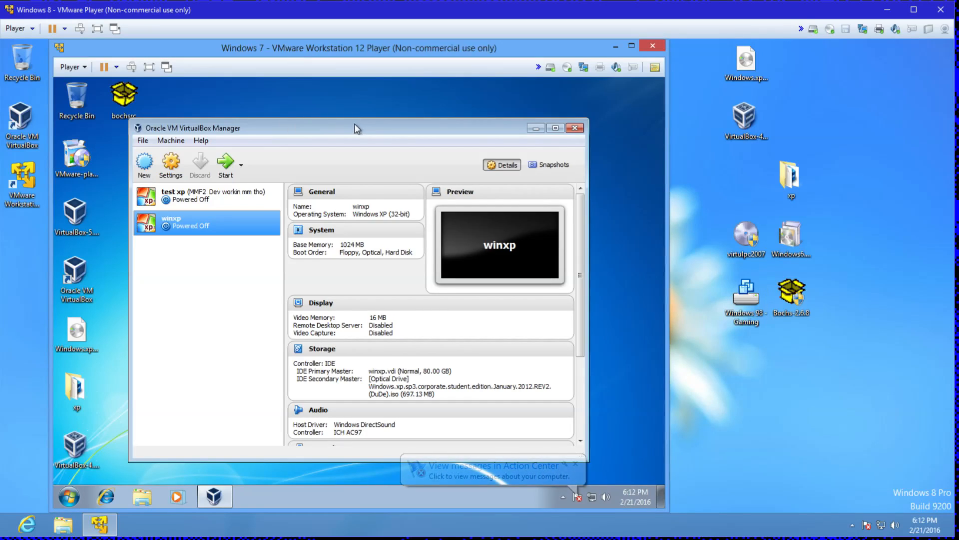
pyautogui.moveTo(440, 129); pyautogui.dragTo(483, 110)
pyautogui.moveTo(749, 299); pyautogui.dragTo(129, 322)
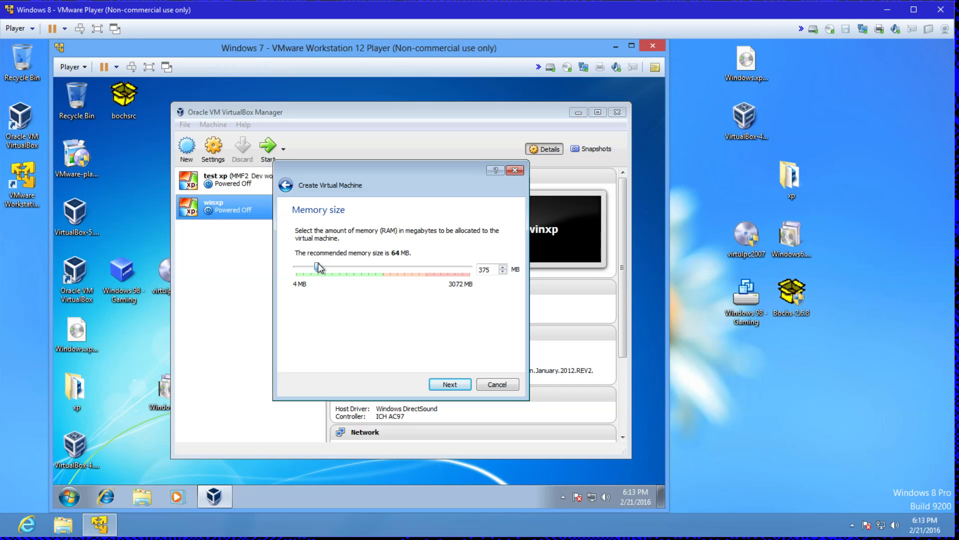
# Set the new Windows 98 machine's memory to 512 MB and choose to use an existing virtual hard disk file.
pyautogui.moveTo(319, 269); pyautogui.dragTo(328, 270)
pyautogui.click(440, 384)
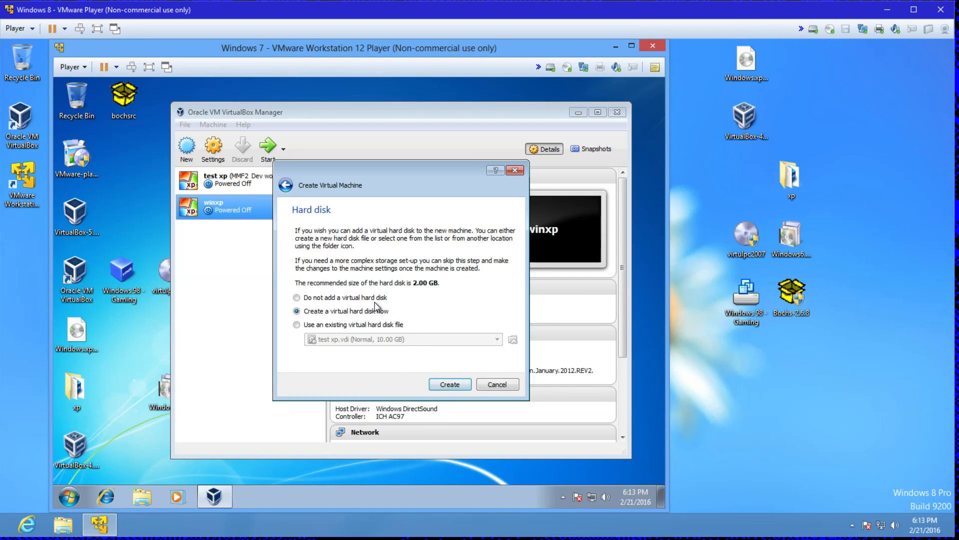
pyautogui.click(370, 326)
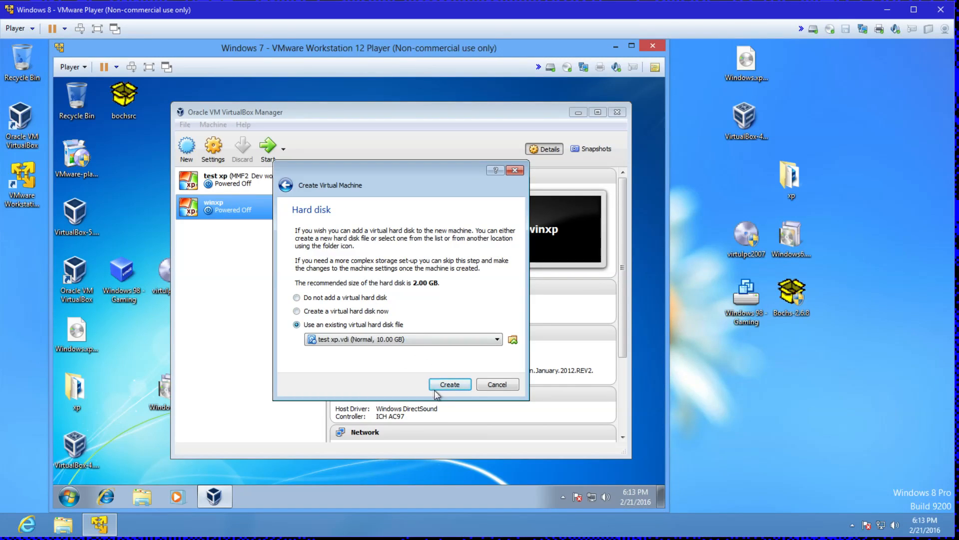
# Create the machine with Windows 98 - Gaming.vmdk from the Desktop as its hard disk and start it.
pyautogui.click(513, 340)
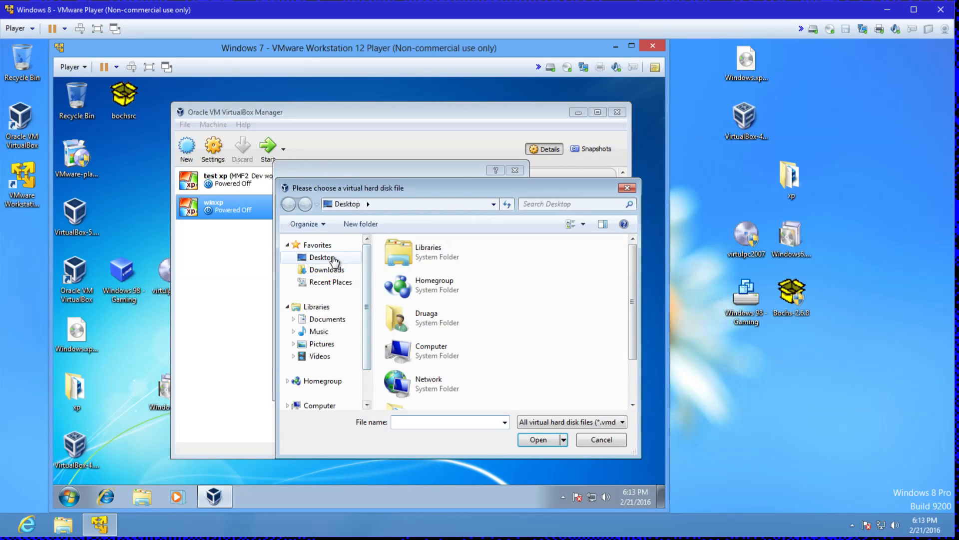
pyautogui.click(338, 260)
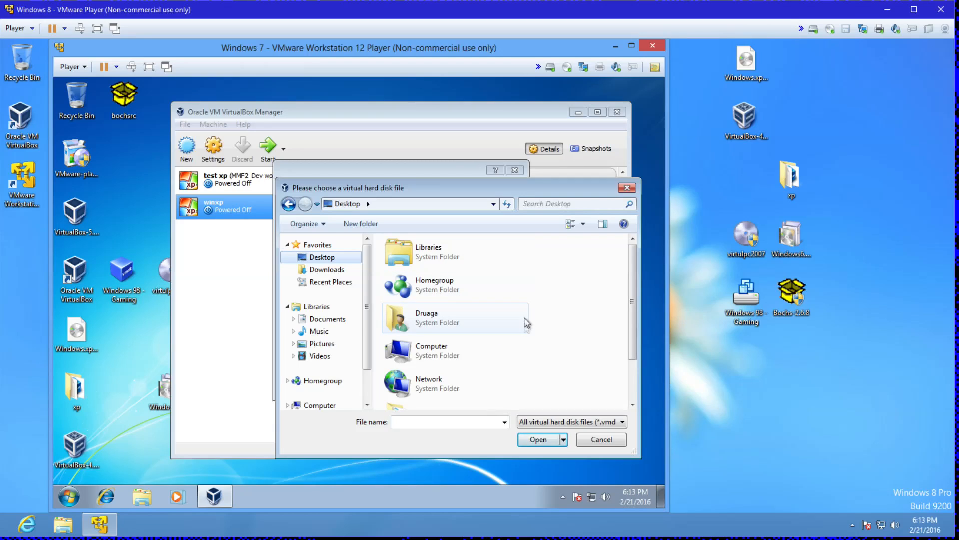
pyautogui.scroll(-1, 525, 340)
pyautogui.scroll(-1, 572, 343)
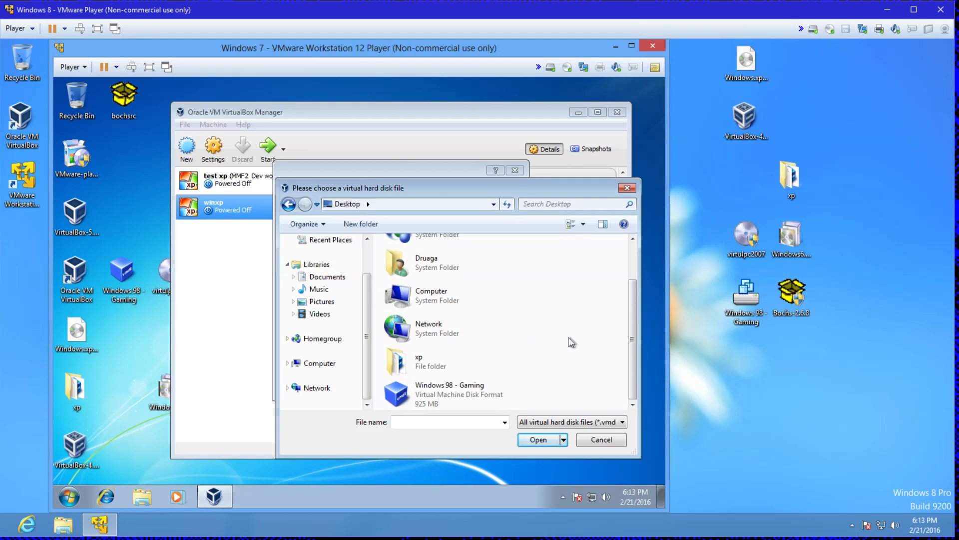
pyautogui.click(429, 399)
pyautogui.click(537, 439)
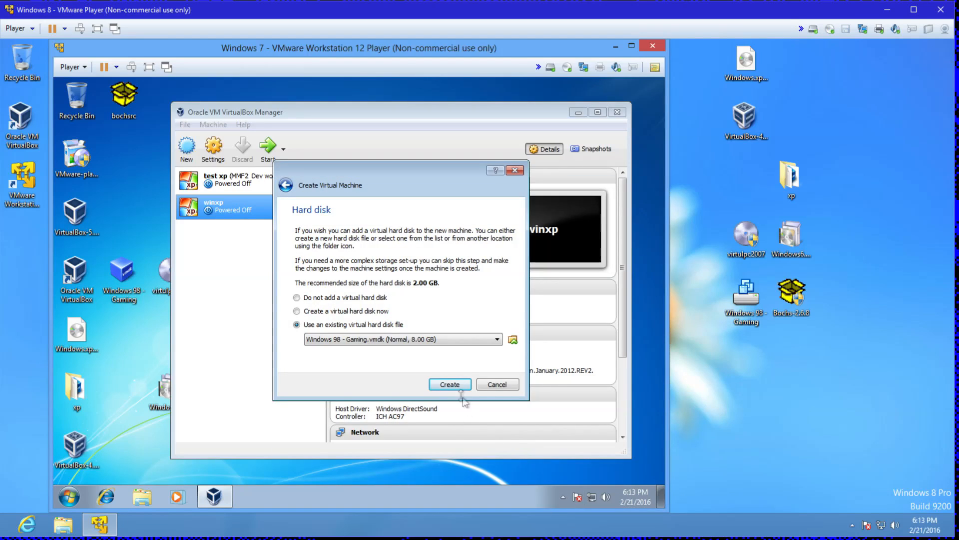
pyautogui.click(440, 384)
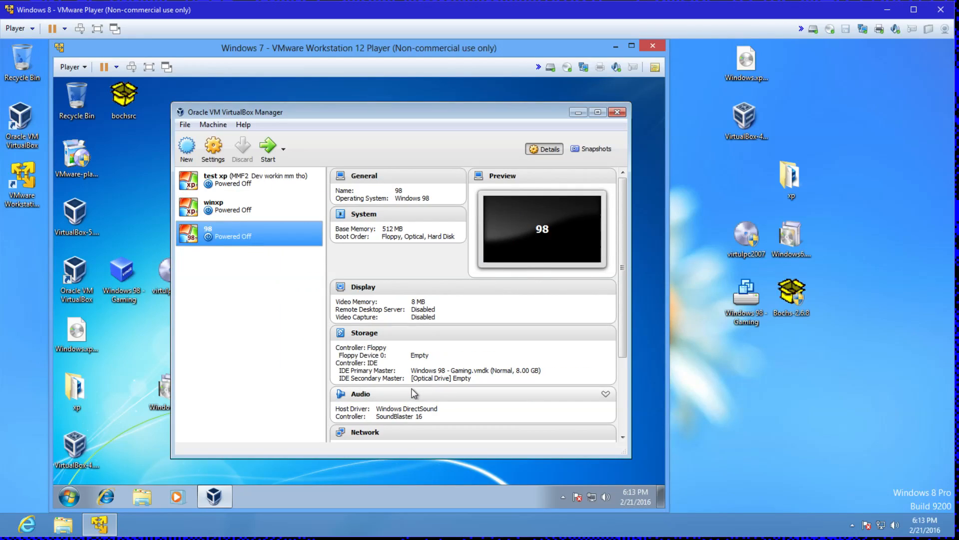
pyautogui.click(271, 148)
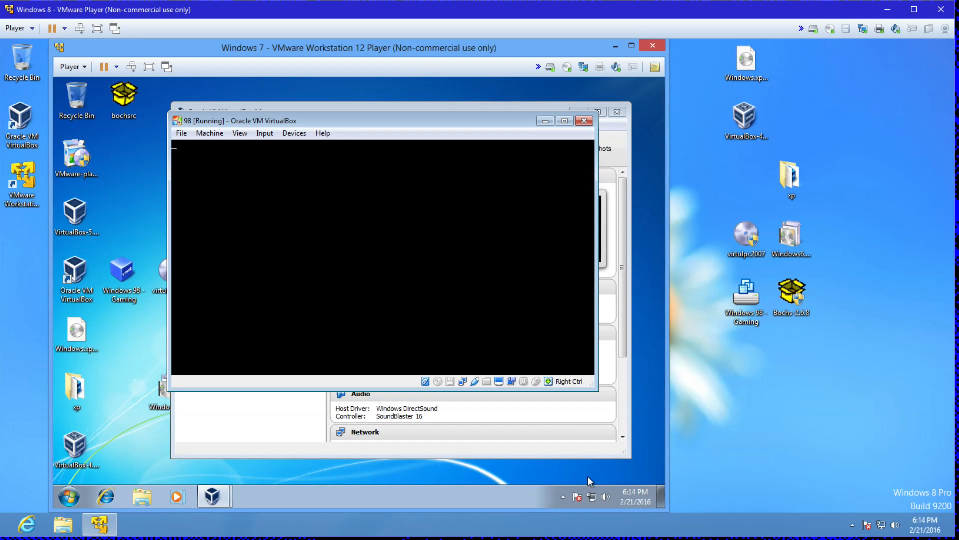
# Check the 98 machine's storage statistics in its session information and move the machine window aside.
pyautogui.doubleClick(426, 382)
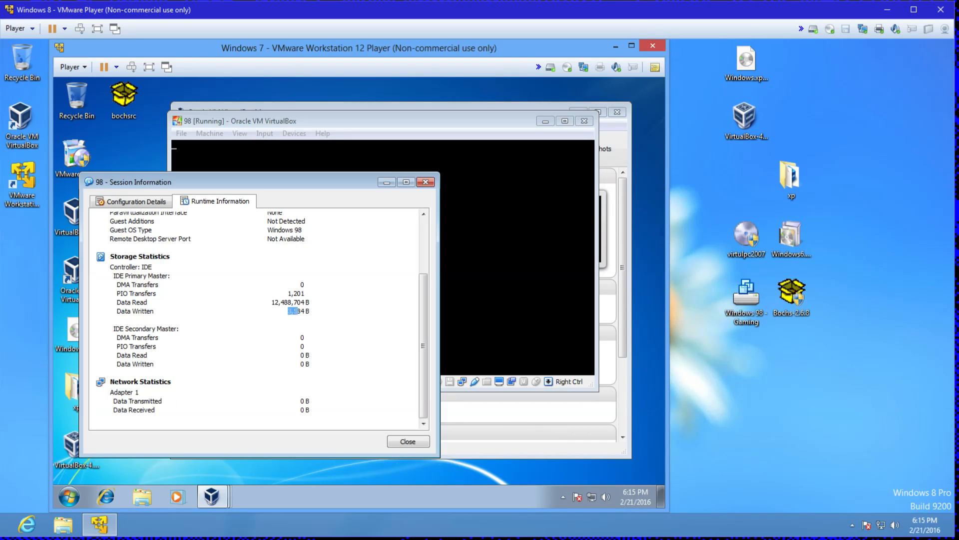
pyautogui.moveTo(320, 421); pyautogui.dragTo(318, 302)
pyautogui.moveTo(340, 126); pyautogui.dragTo(535, 153)
pyautogui.doubleClick(406, 154)
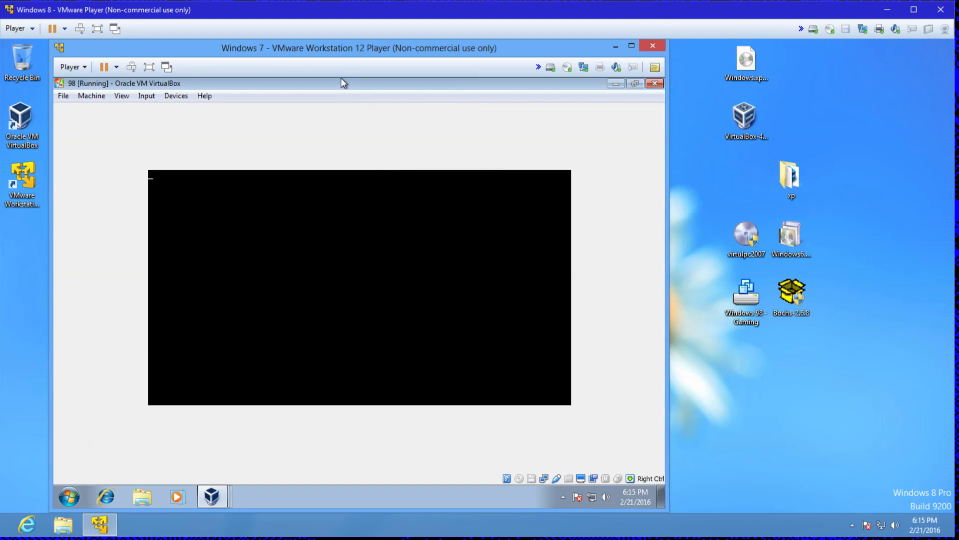
pyautogui.doubleClick(339, 84)
# Reset the 98 virtual machine and close its session information window.
pyautogui.click(419, 163)
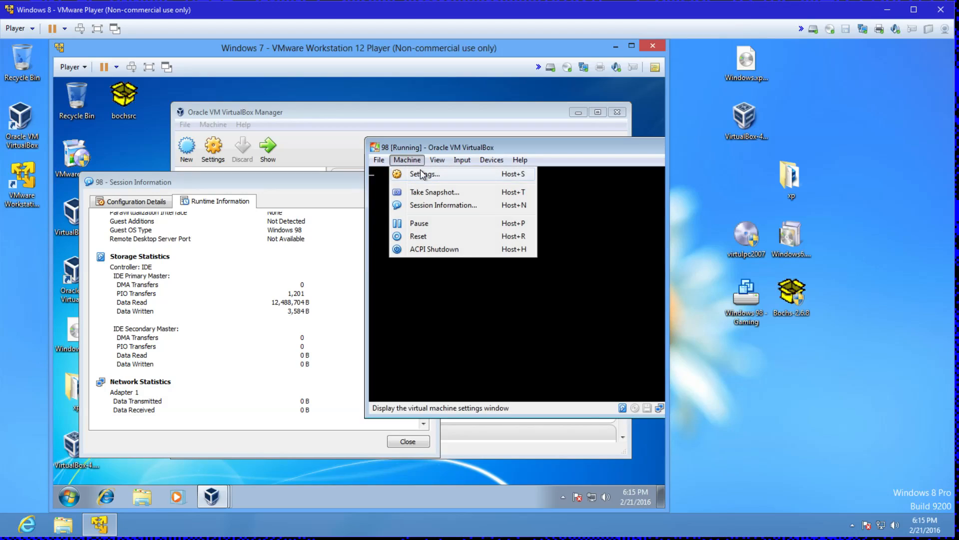
pyautogui.click(431, 233)
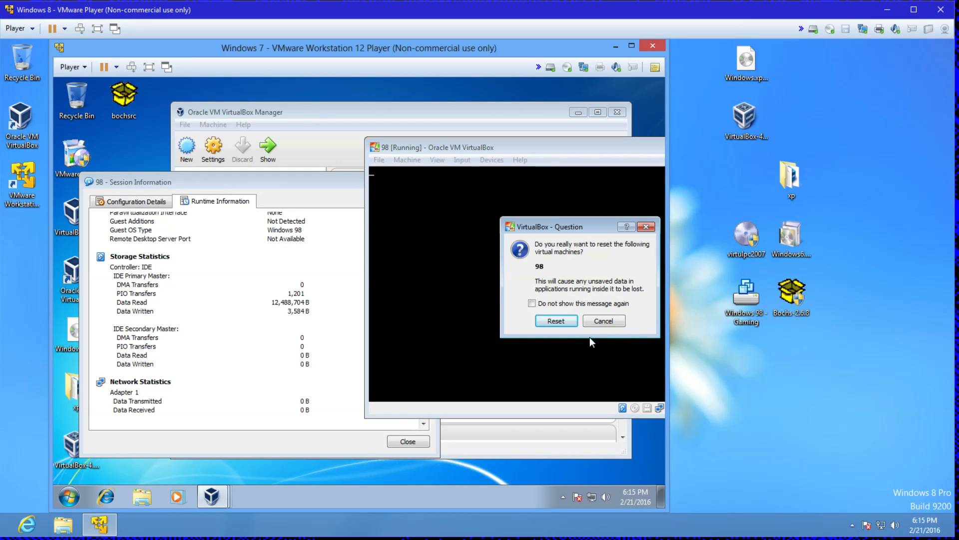
pyautogui.click(558, 321)
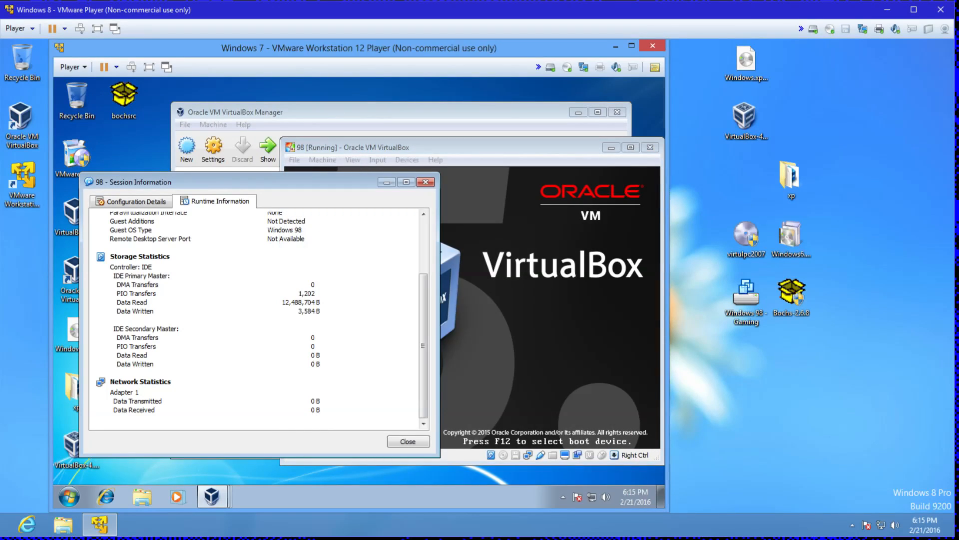
pyautogui.moveTo(332, 184); pyautogui.dragTo(229, 185)
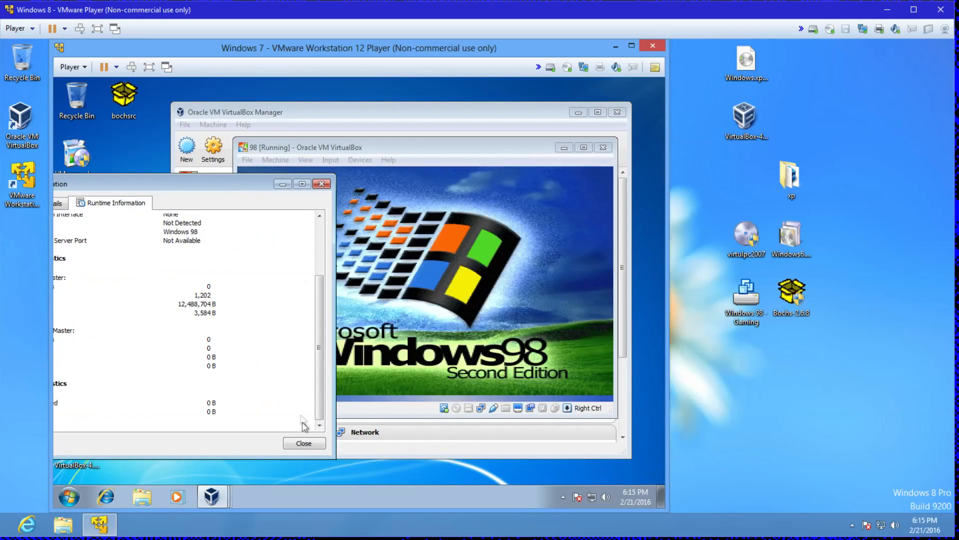
pyautogui.click(304, 443)
# Choose safe mode in the Windows 98 startup menu and start it.
pyautogui.press('Up')
pyautogui.press('Up')
pyautogui.press('Down')
pyautogui.press('Down')
pyautogui.press('Return')
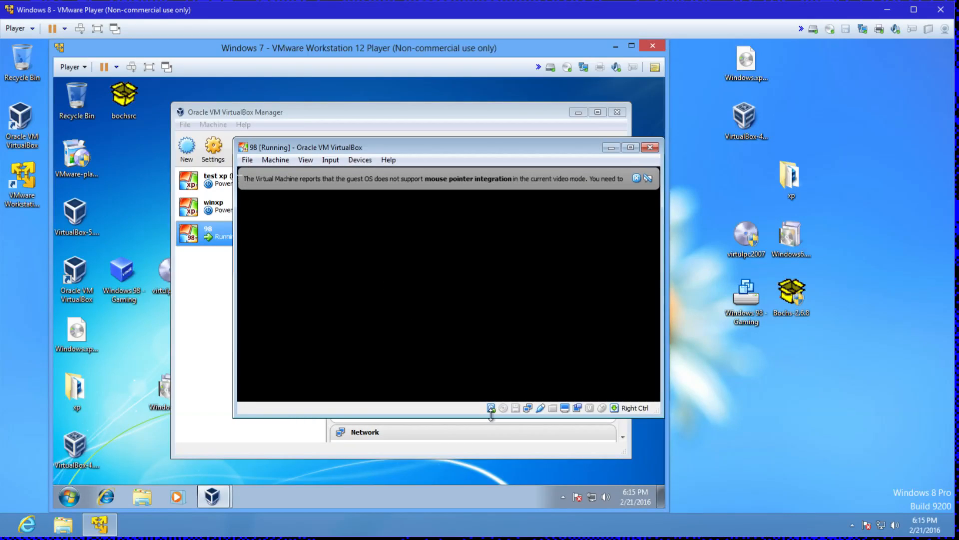
# Minimize the VirtualBox Manager, dismiss the mouse pointer integration message and reposition the 98 machine's window.
pyautogui.click(633, 180)
pyautogui.click(579, 112)
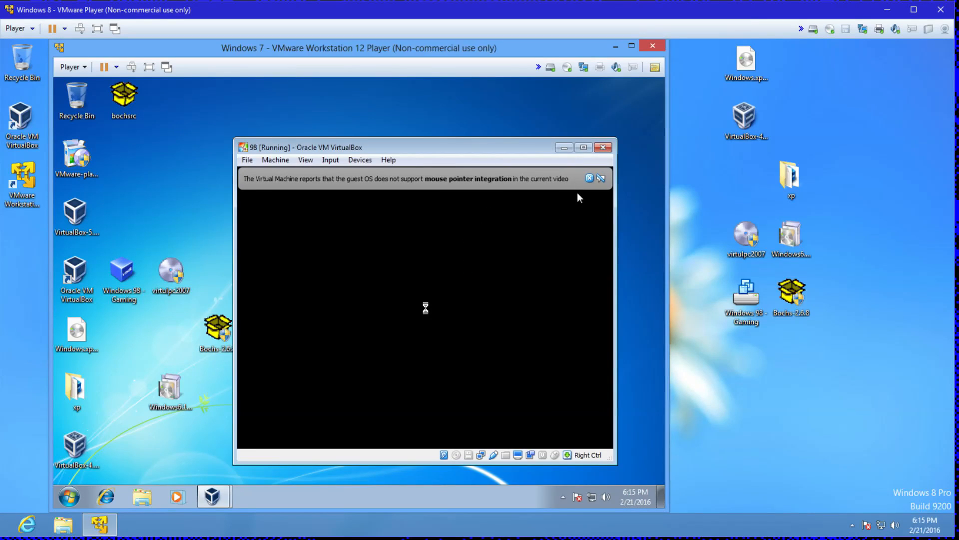
pyautogui.click(589, 177)
pyautogui.moveTo(515, 154); pyautogui.dragTo(452, 143)
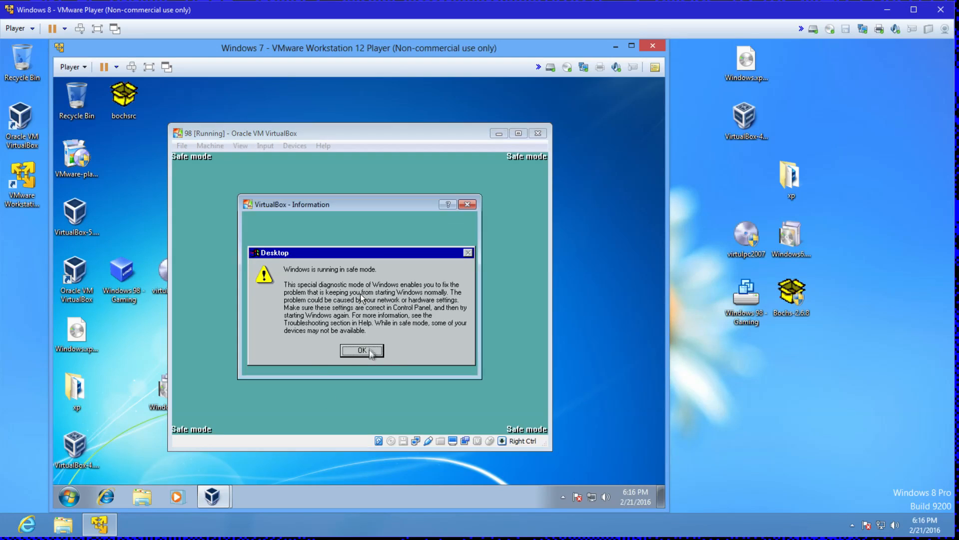
# Acknowledge the information and safe mode notices, then open the minivmac folder on the Windows 98 desktop and enlarge its window.
pyautogui.click(336, 362)
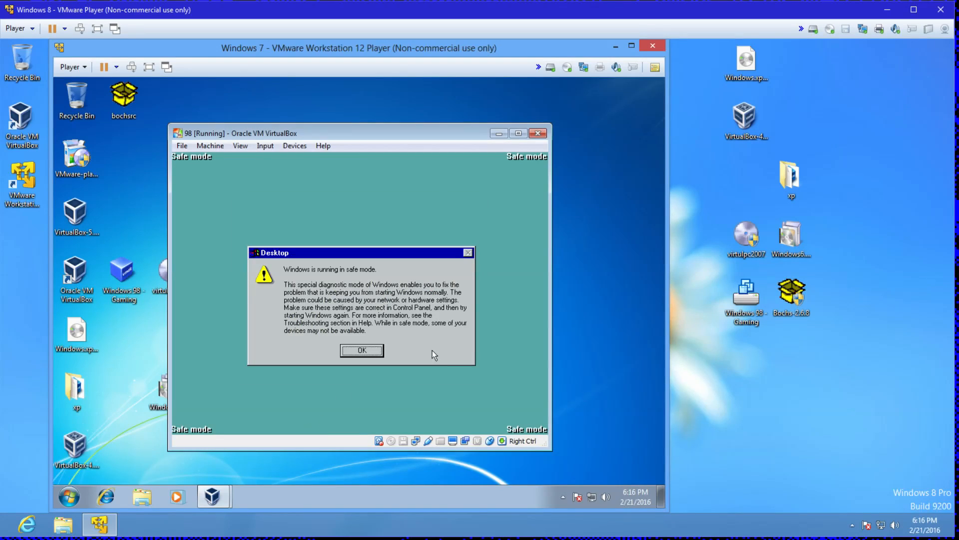
pyautogui.click(374, 350)
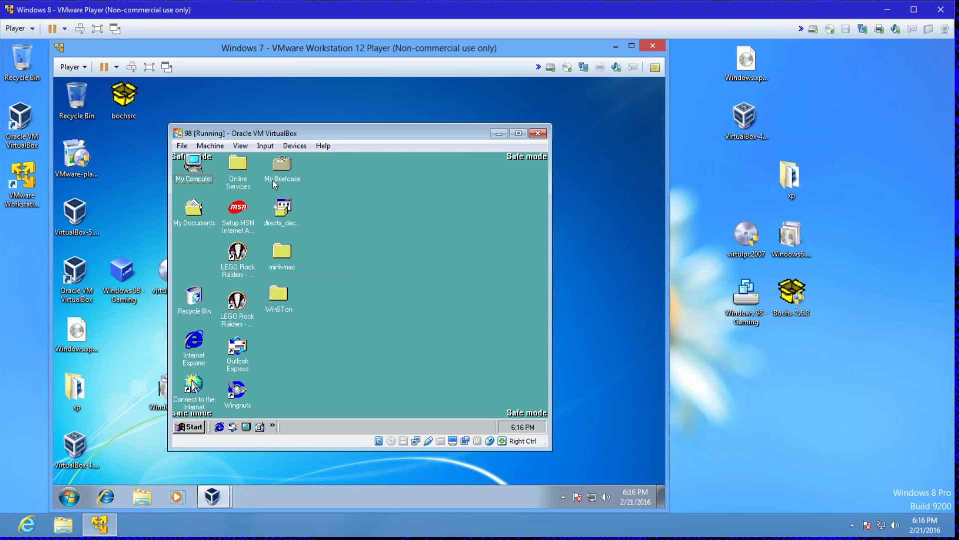
pyautogui.click(280, 254)
pyautogui.click(347, 301)
pyautogui.doubleClick(279, 255)
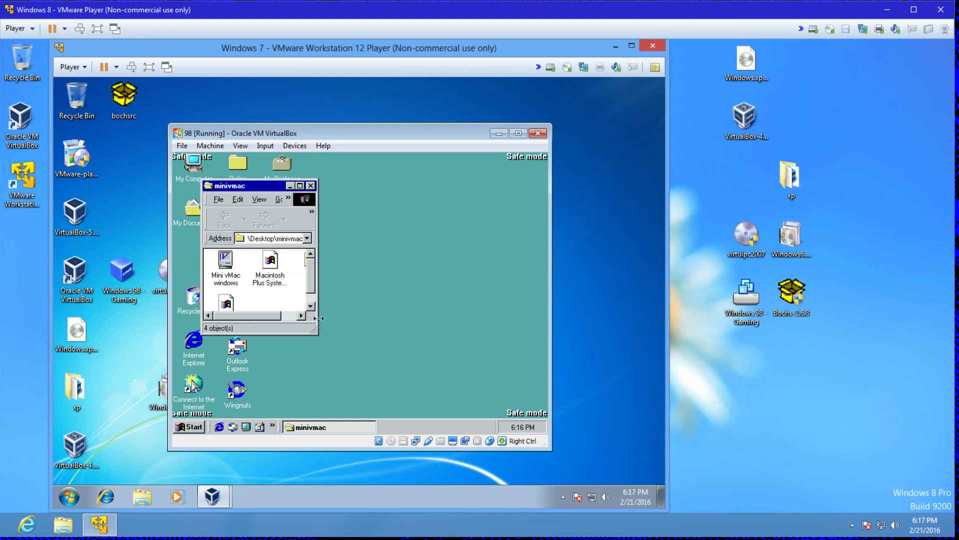
pyautogui.moveTo(316, 331); pyautogui.dragTo(329, 359)
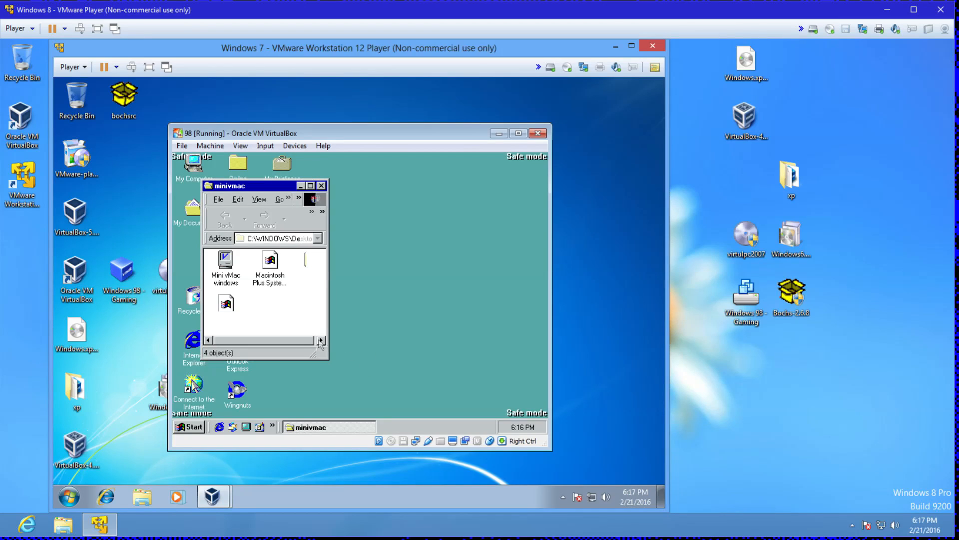
# Launch Mini vMac from the minivmac folder and boot it with the Macintosh Plus System.DSK disk image.
pyautogui.doubleClick(227, 263)
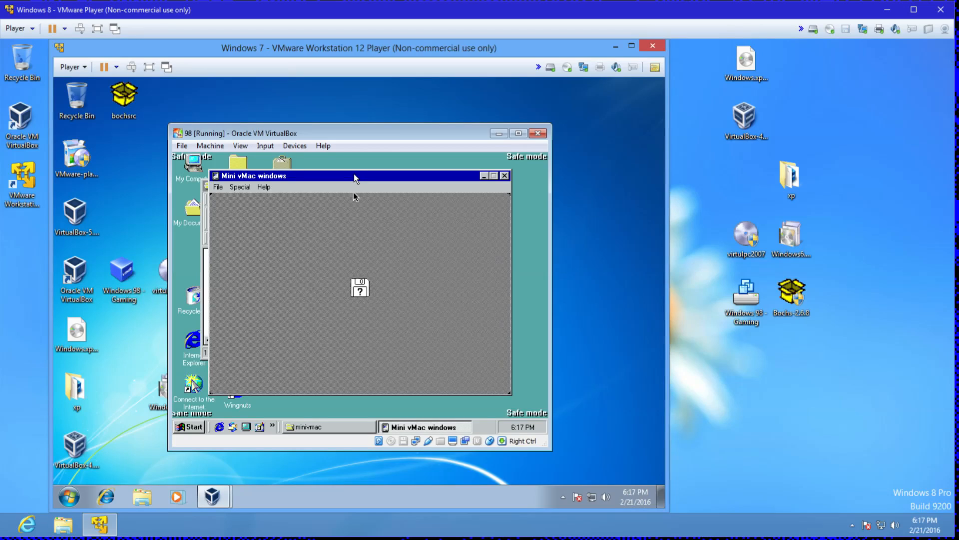
pyautogui.moveTo(354, 175); pyautogui.dragTo(394, 196)
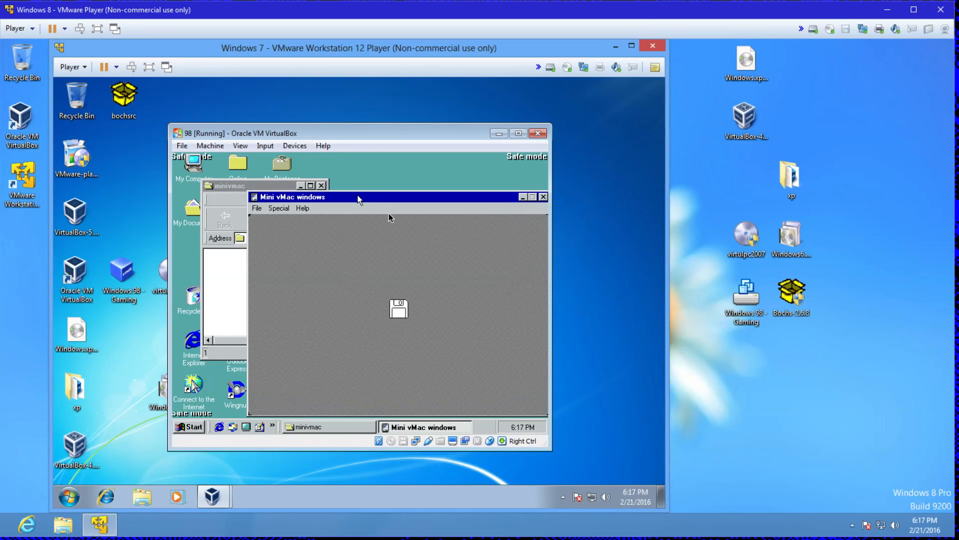
pyautogui.moveTo(376, 197); pyautogui.dragTo(442, 173)
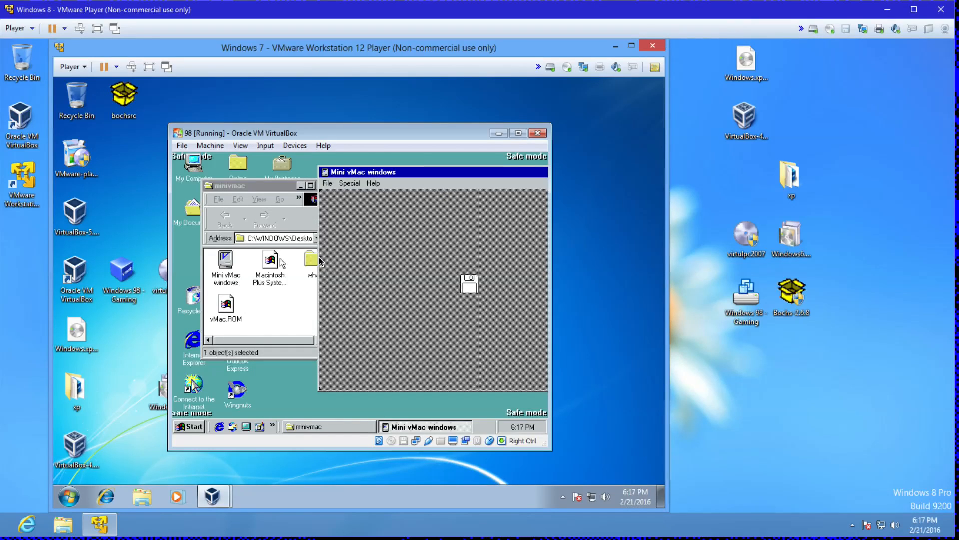
pyautogui.moveTo(280, 286); pyautogui.dragTo(434, 265)
pyautogui.moveTo(458, 178); pyautogui.dragTo(387, 189)
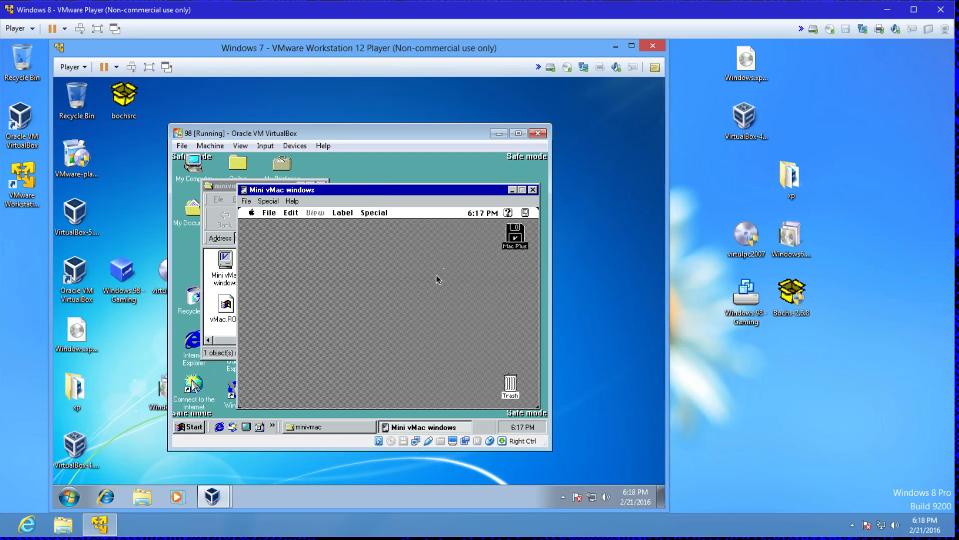
# Open the About This Macintosh window inside Mini vMac to view the system information.
pyautogui.click(359, 279)
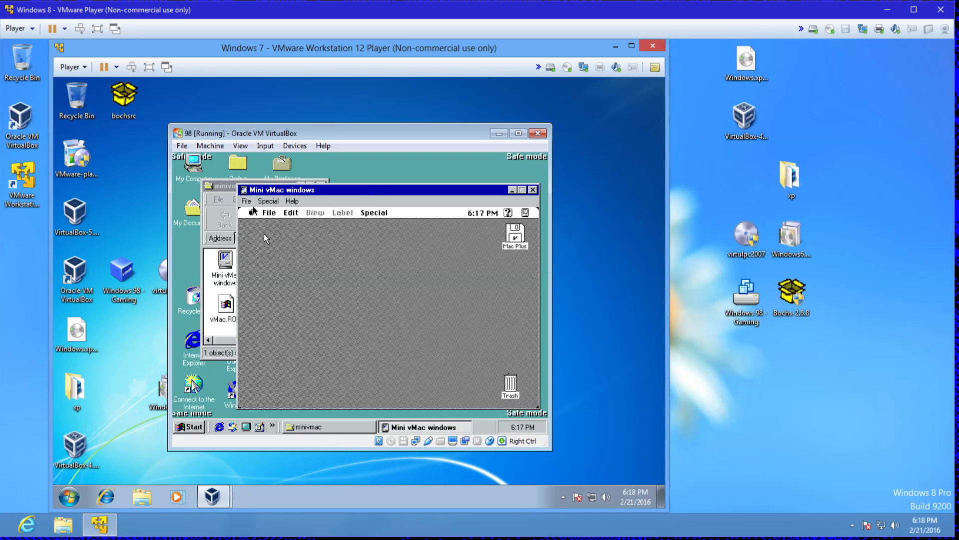
pyautogui.click(253, 211)
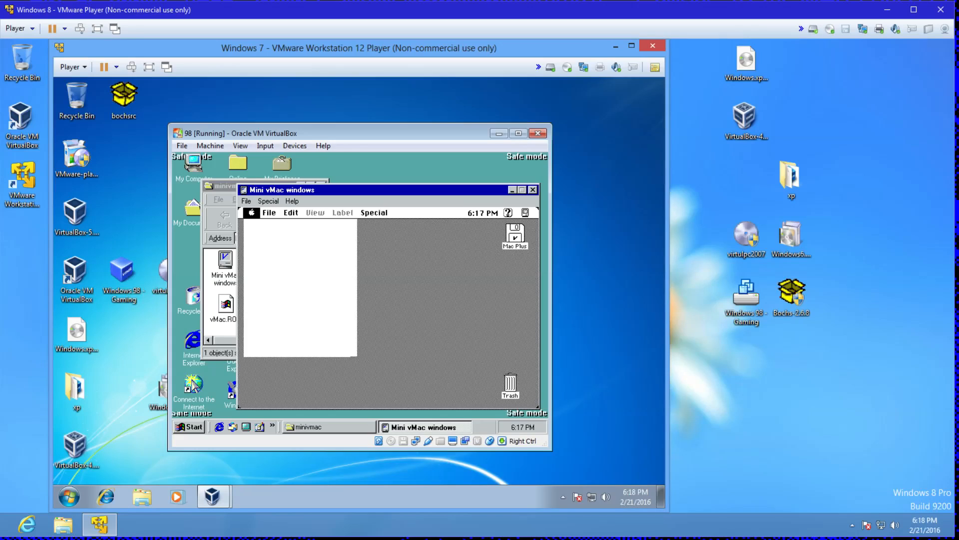
pyautogui.click(264, 228)
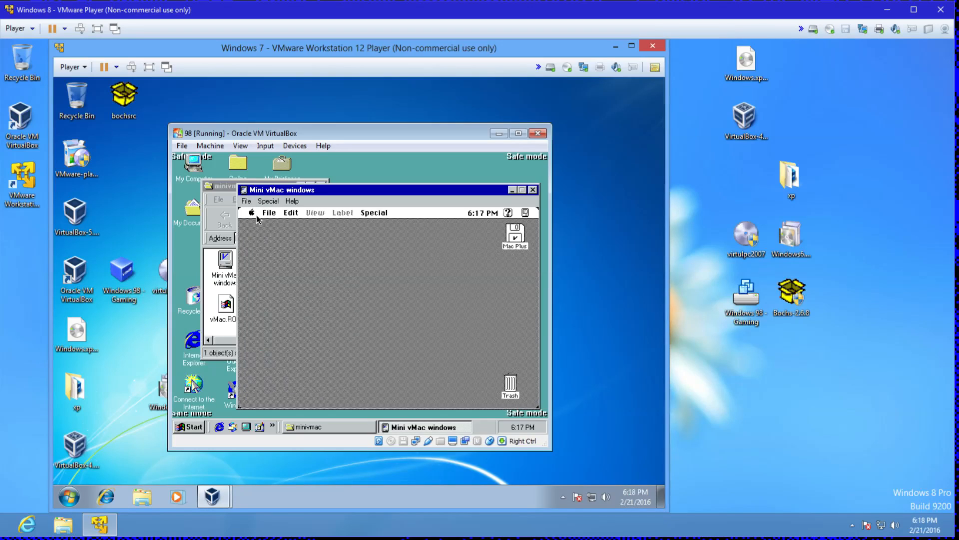
pyautogui.click(257, 215)
pyautogui.click(261, 224)
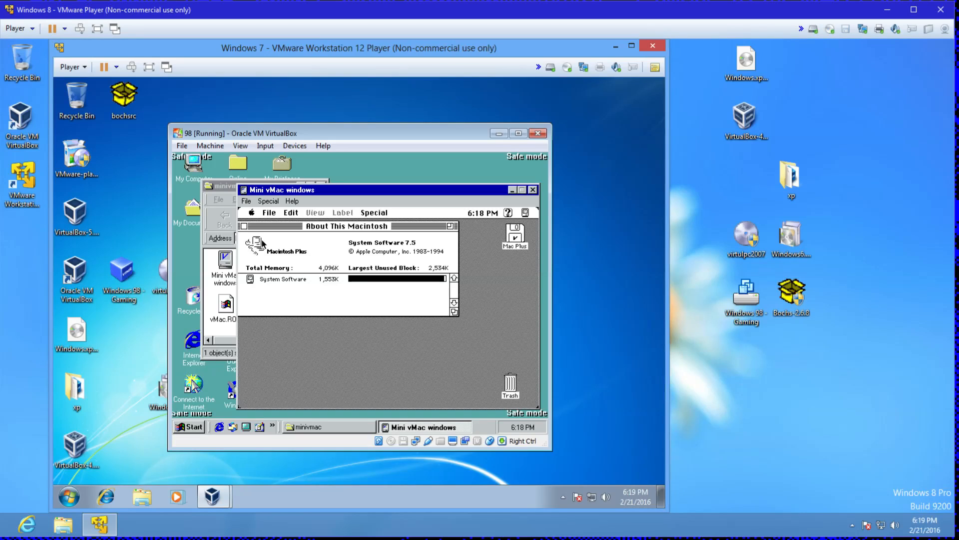
# Set Mini vMac's emulation speed to all-out through its control mode.
pyautogui.press('ctrl')
pyautogui.press('s')
pyautogui.press('a')
# Open the what folder inside minivmac and mount its minivmacold and SuperDiskception disk images in Mini vMac.
pyautogui.moveTo(267, 192); pyautogui.dragTo(324, 207)
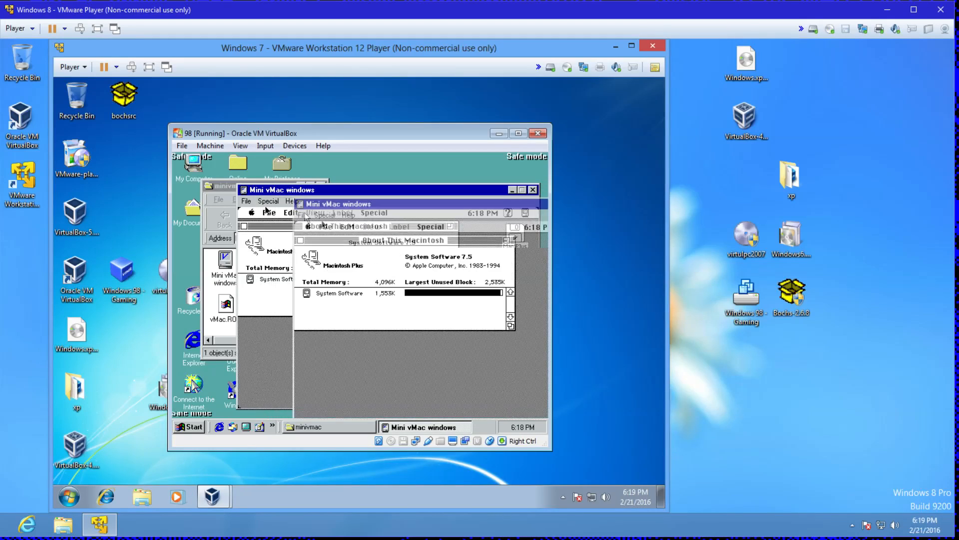
pyautogui.moveTo(269, 186); pyautogui.dragTo(235, 205)
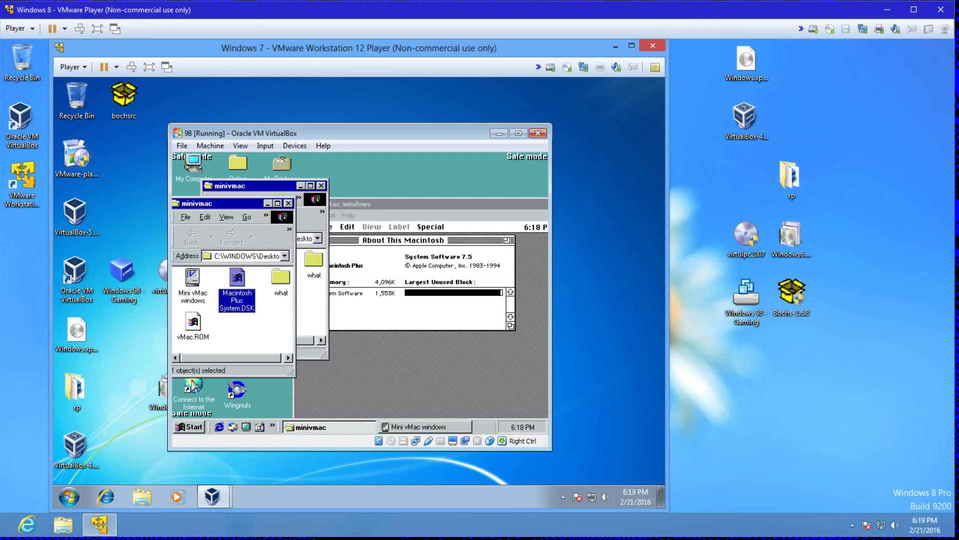
pyautogui.click(281, 277)
pyautogui.doubleClick(281, 277)
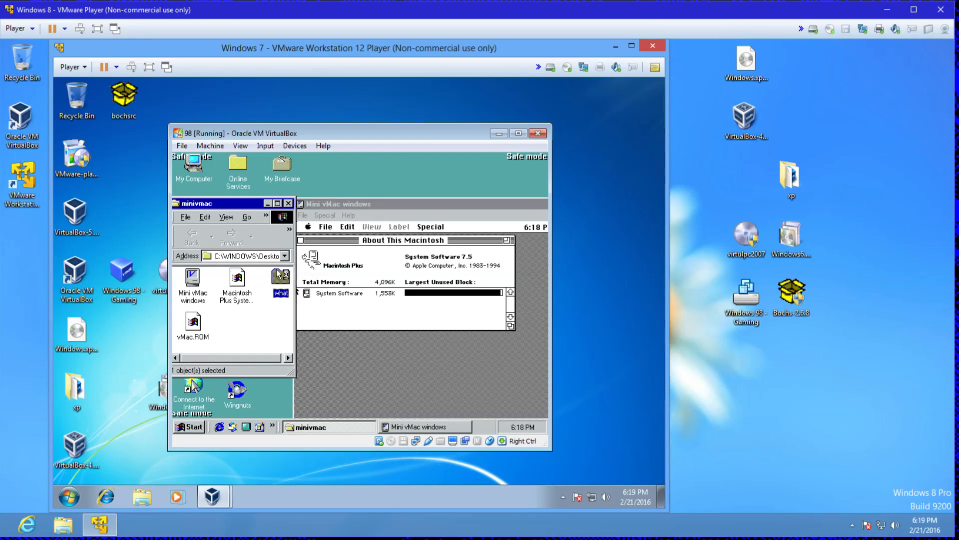
pyautogui.moveTo(241, 276); pyautogui.dragTo(403, 382)
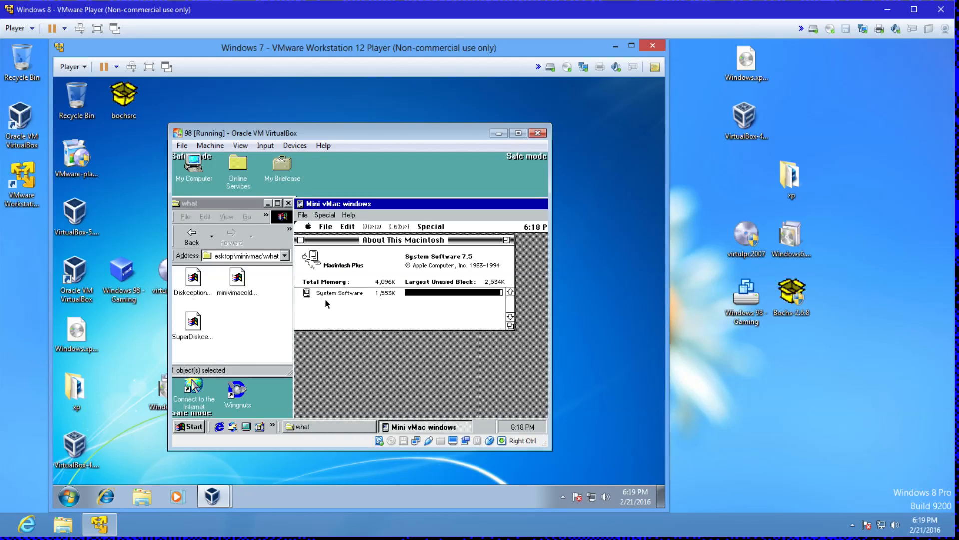
pyautogui.moveTo(379, 205); pyautogui.dragTo(328, 199)
pyautogui.moveTo(199, 319); pyautogui.dragTo(377, 365)
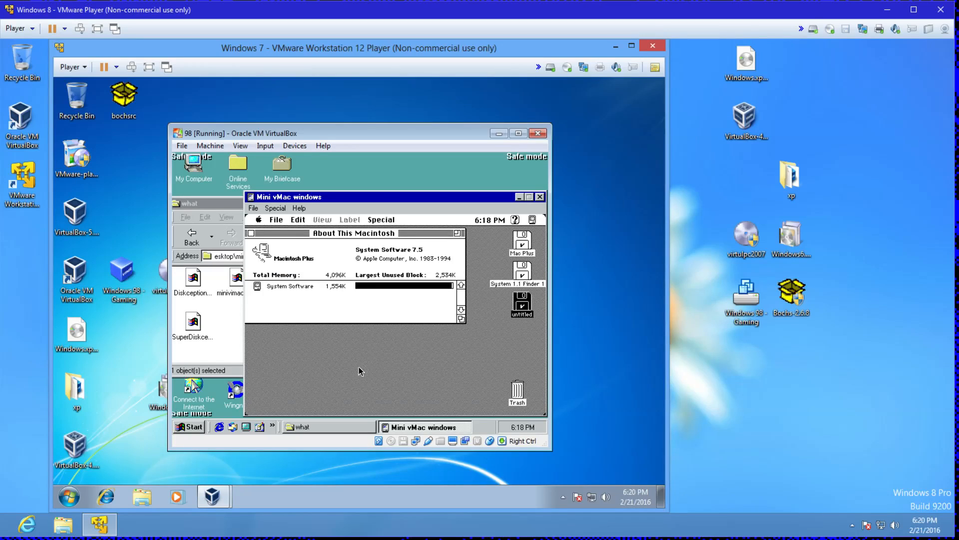
# Close the About This Macintosh window and open the System 1.1 Finder 1.1g disk.
pyautogui.click(458, 350)
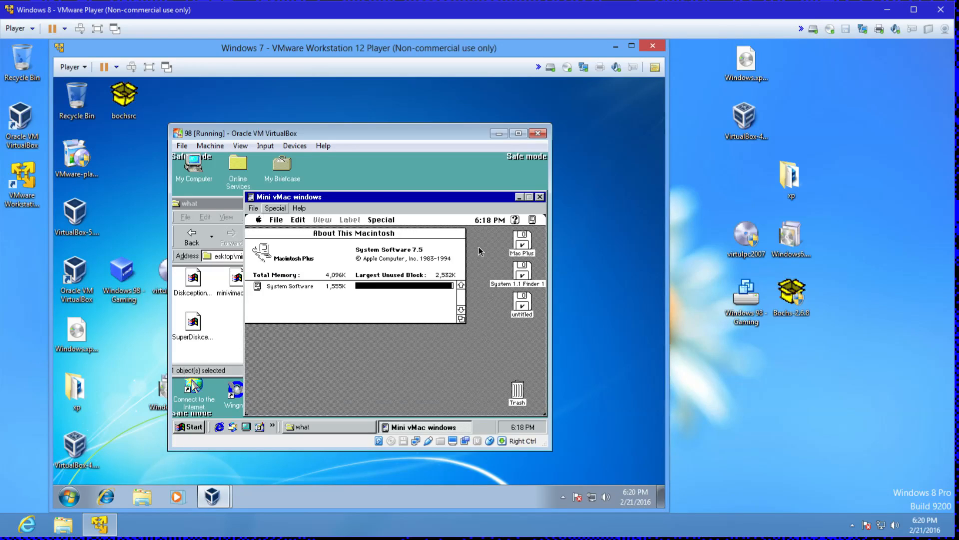
pyautogui.click(260, 240)
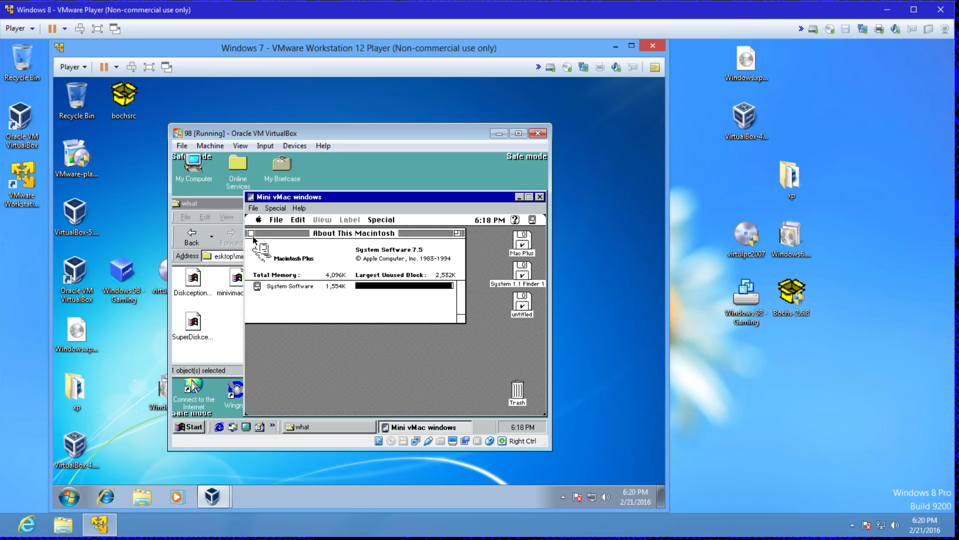
pyautogui.click(253, 233)
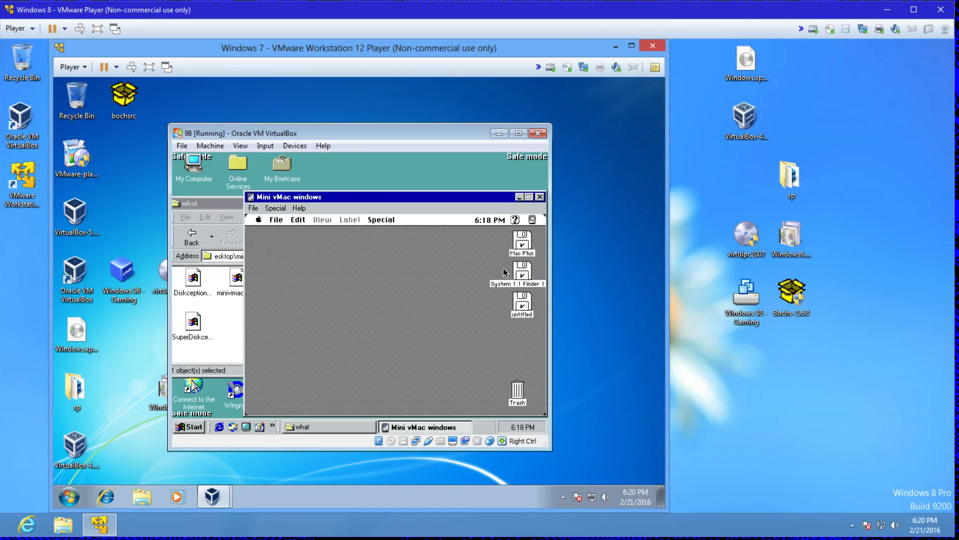
pyautogui.click(522, 279)
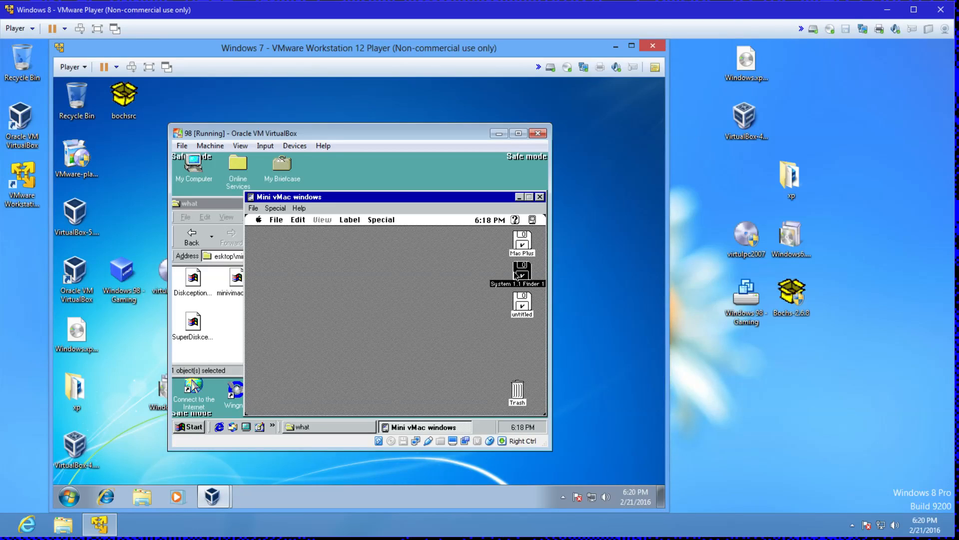
pyautogui.moveTo(277, 220); pyautogui.dragTo(293, 243)
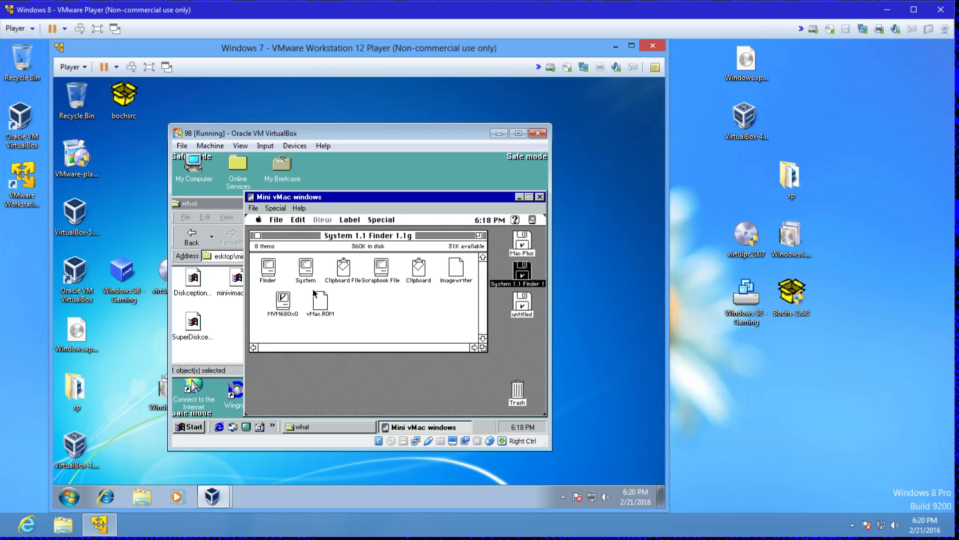
# Launch the MVM680x0 emulator from the System 1.1 Finder 1.1g disk and bring up the emulators' control mode.
pyautogui.click(289, 301)
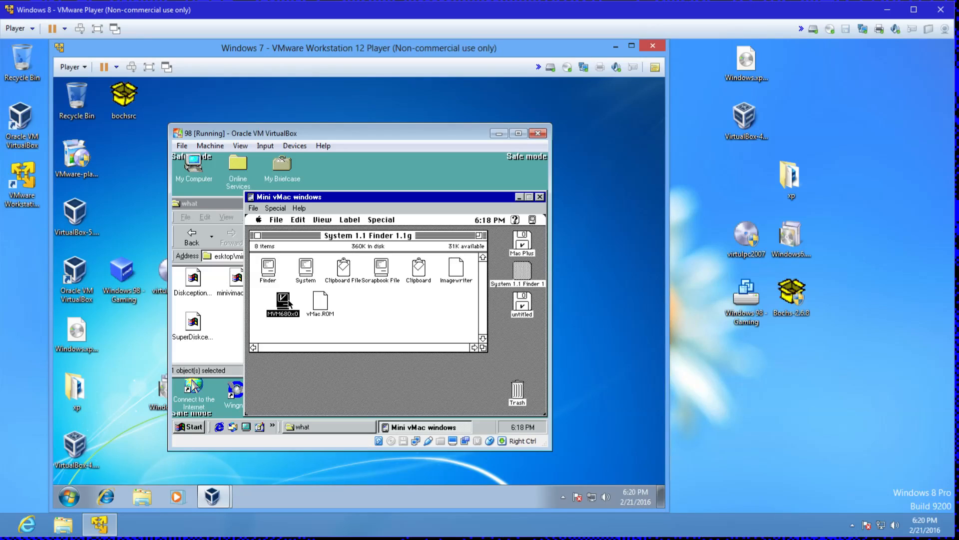
pyautogui.click(276, 221)
pyautogui.moveTo(276, 221); pyautogui.dragTo(278, 243)
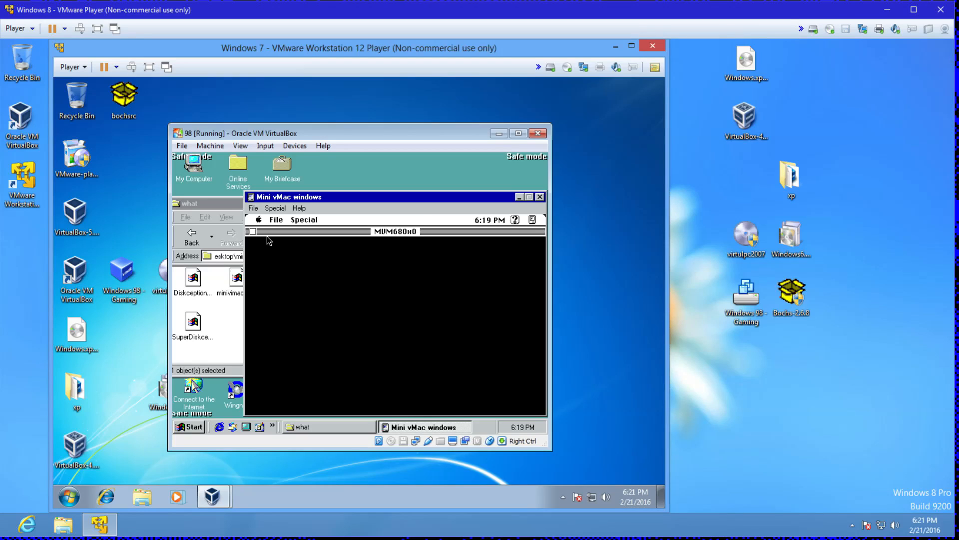
pyautogui.press('ctrl')
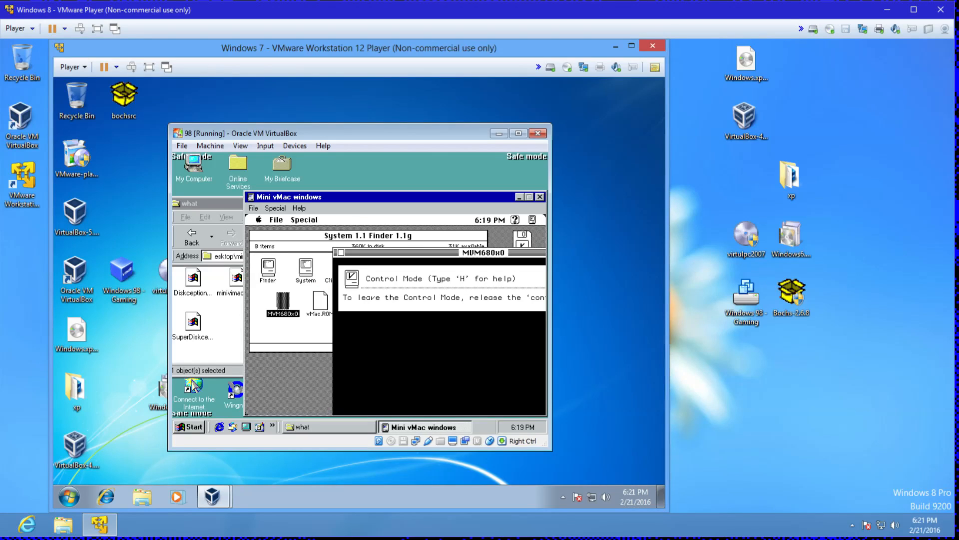
pyautogui.press('ctrl')
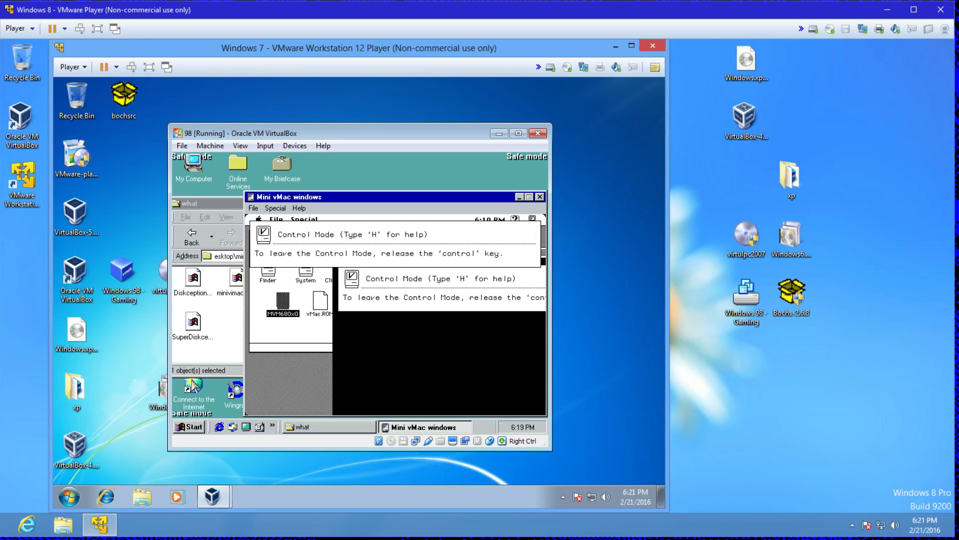
# Toggle the emulated control key through the outer Mini vMac's control mode to release the nested MVM680x0 emulator from its control mode.
pyautogui.press('ctrl')
pyautogui.press('ctrl')
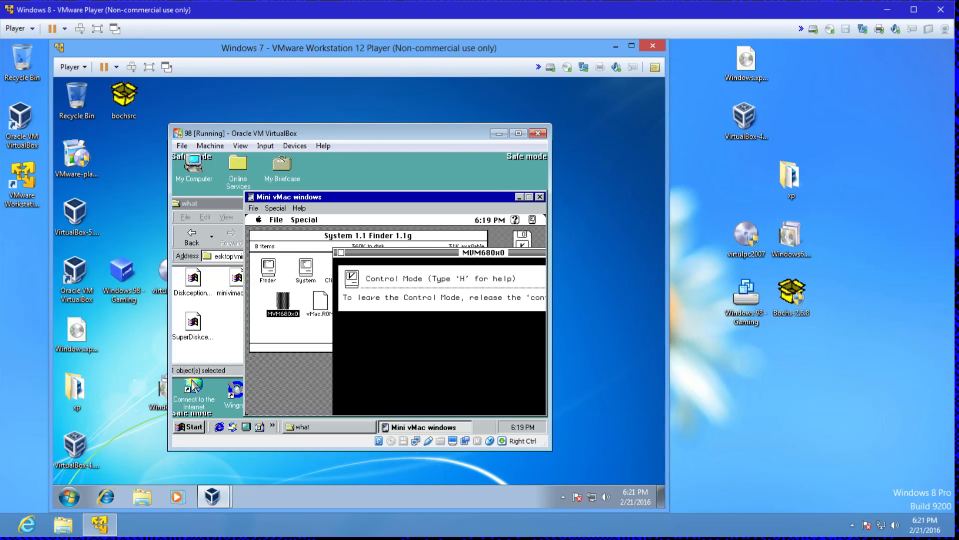
pyautogui.press('ctrl')
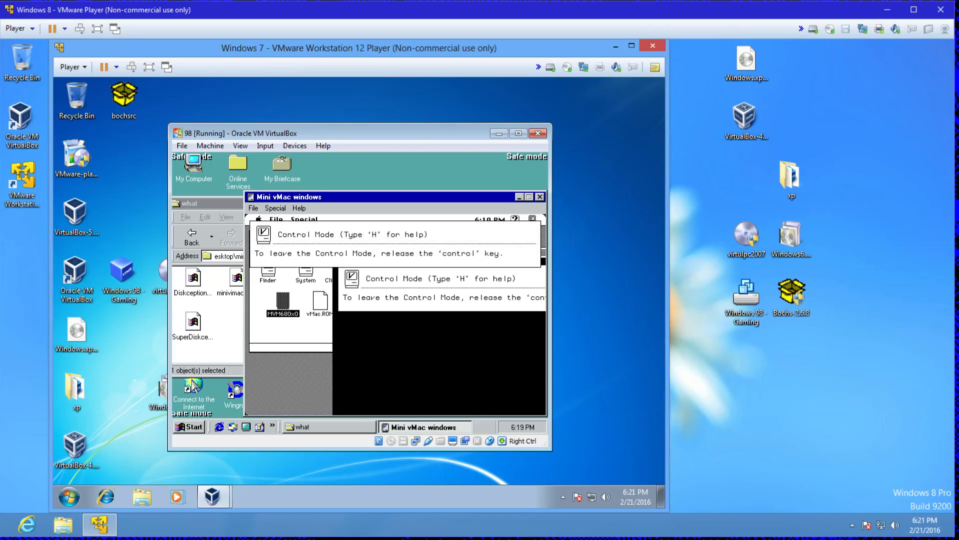
pyautogui.press('ctrl')
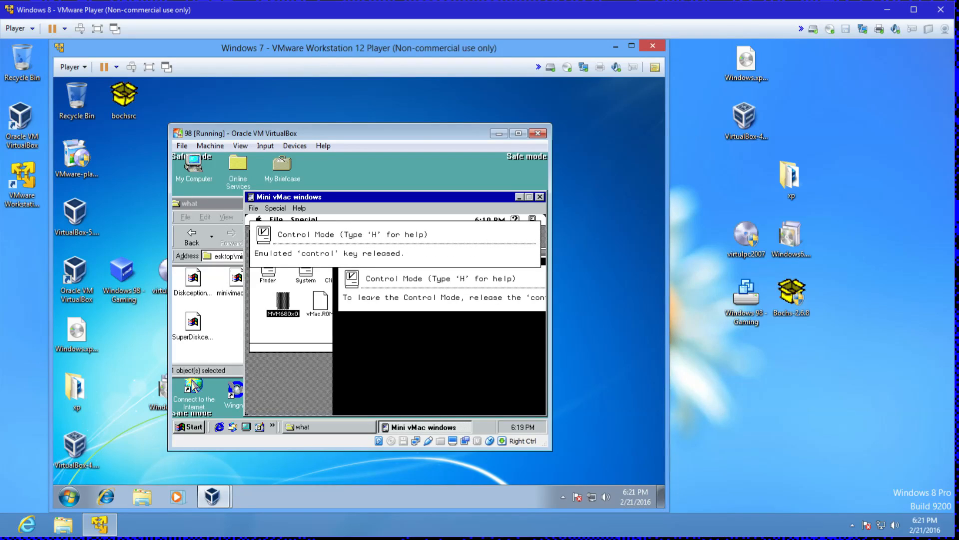
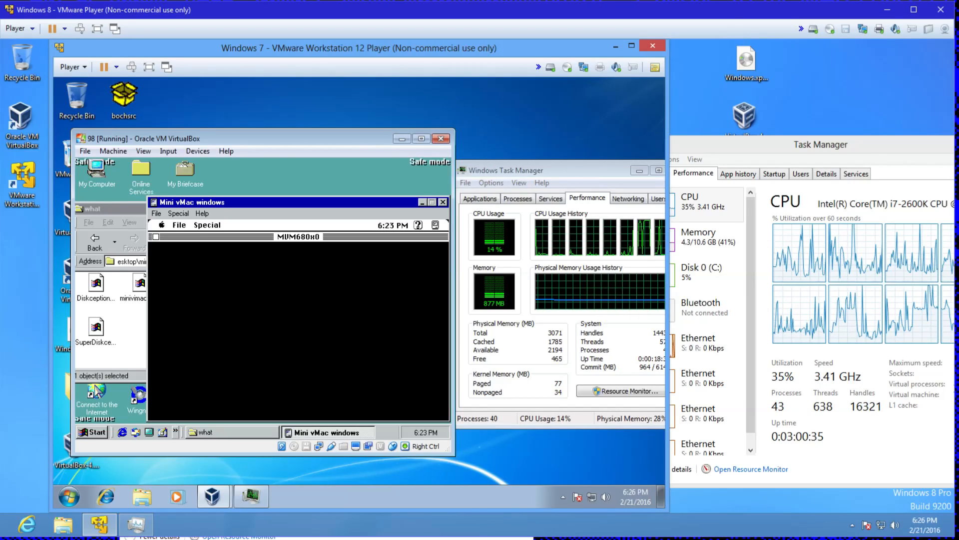
# Bring up the nested emulator's control mode, enter Speed Control and choose the 1x speed.
pyautogui.press('ctrl')
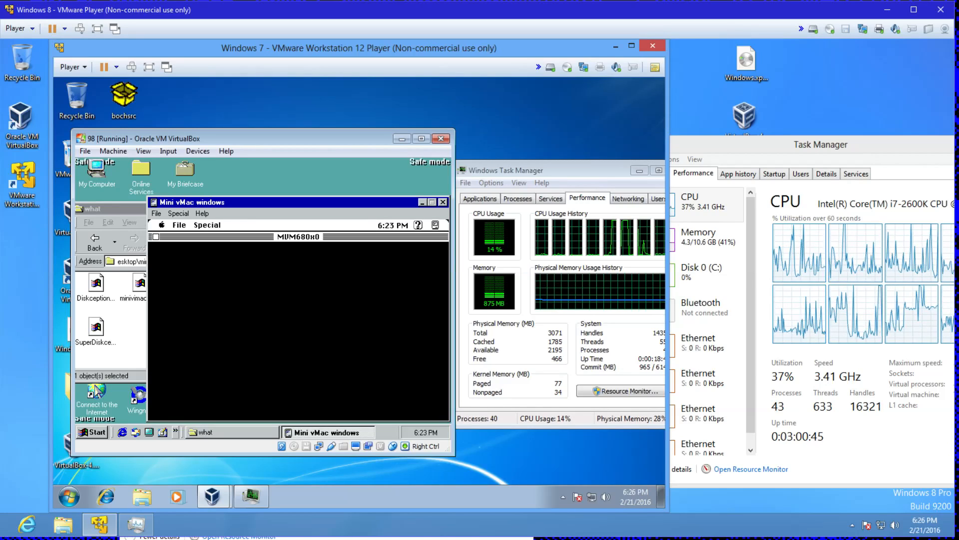
pyautogui.press('ctrl')
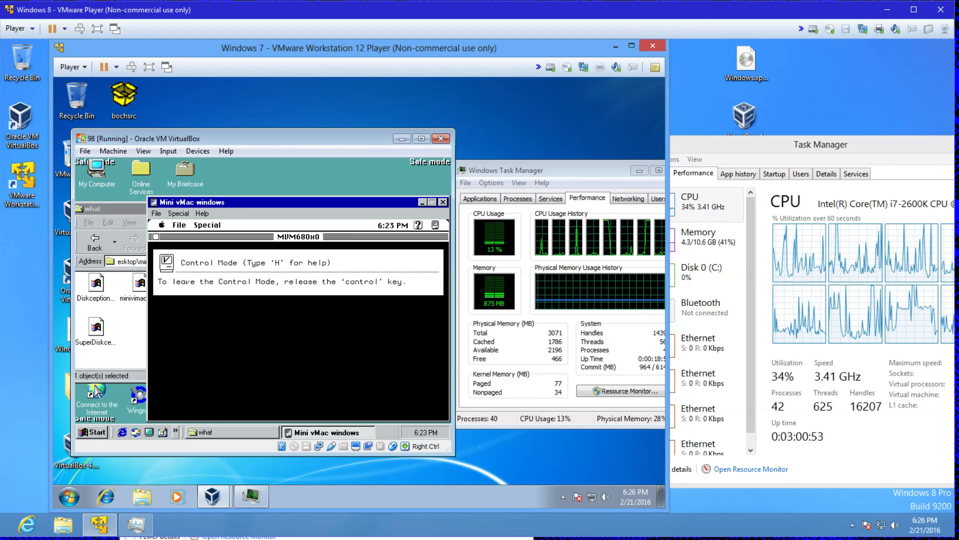
pyautogui.press('s')
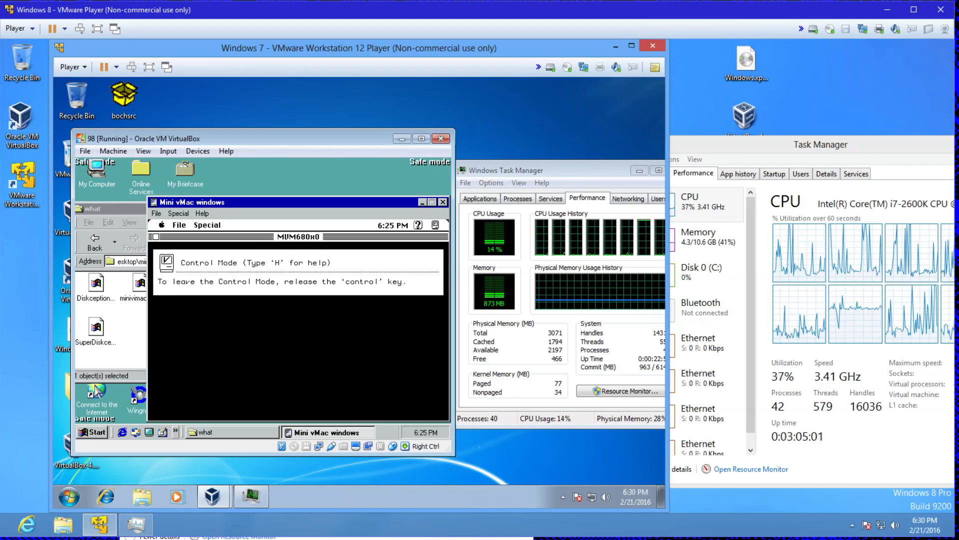
pyautogui.press('s')
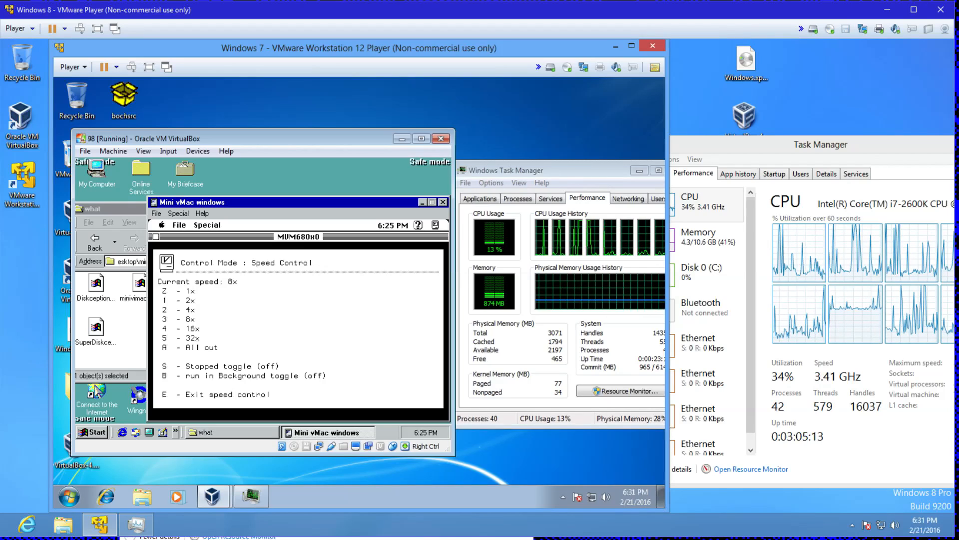
pyautogui.hotkey('ctrl', 'z')
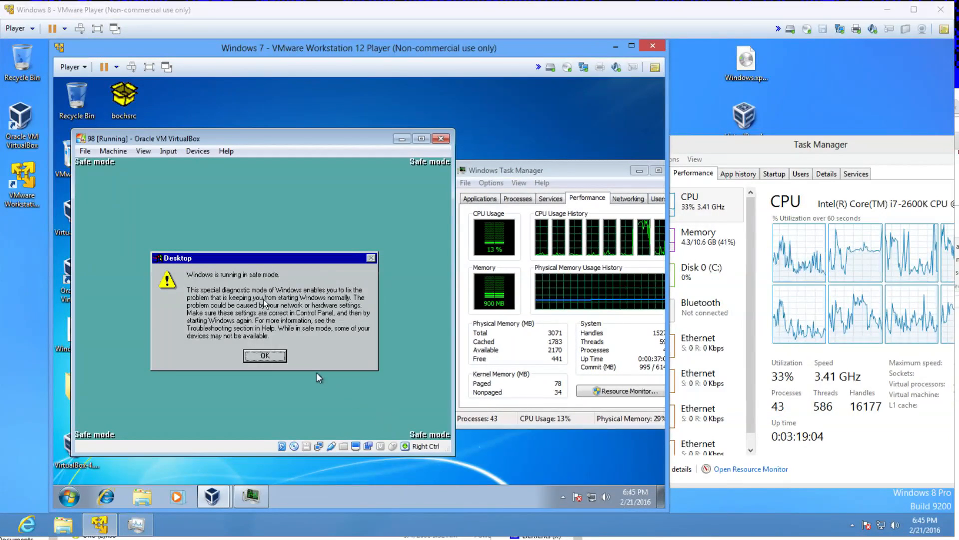
# Dismiss the safe mode notice on the Windows 98 desktop.
pyautogui.click(119, 314)
pyautogui.click(235, 367)
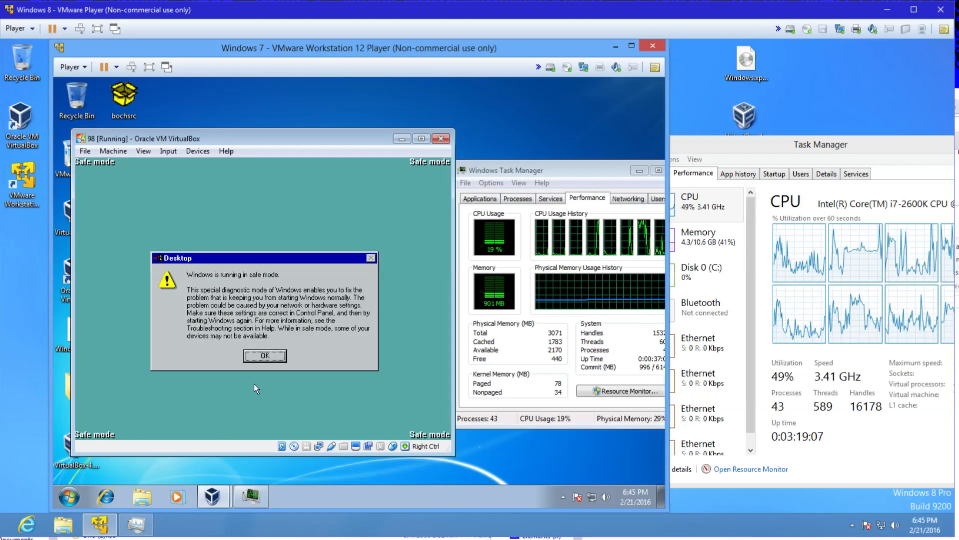
pyautogui.click(264, 355)
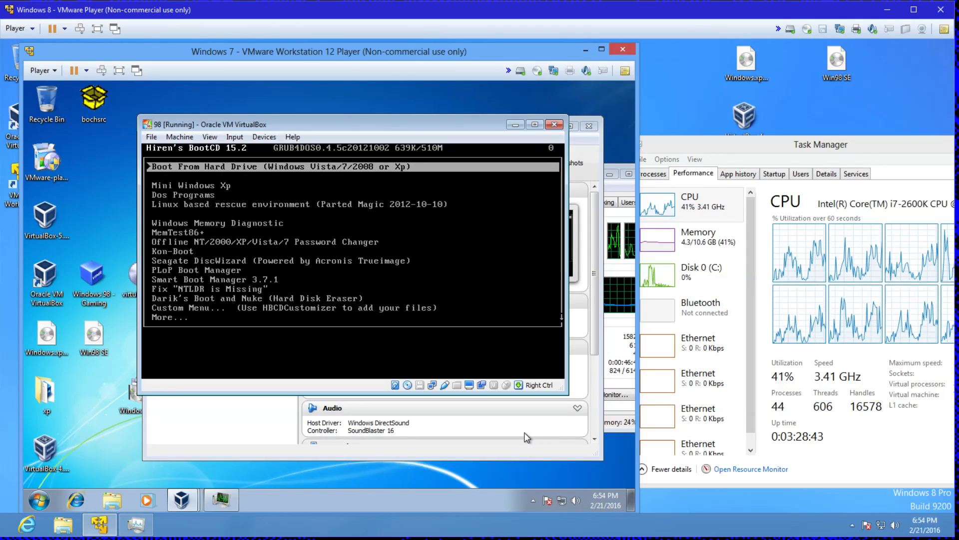
# Choose Dos Programs in the Hiren's BootCD 15.2 boot menu of the 98 virtual machine.
pyautogui.press('Down')
pyautogui.press('Down')
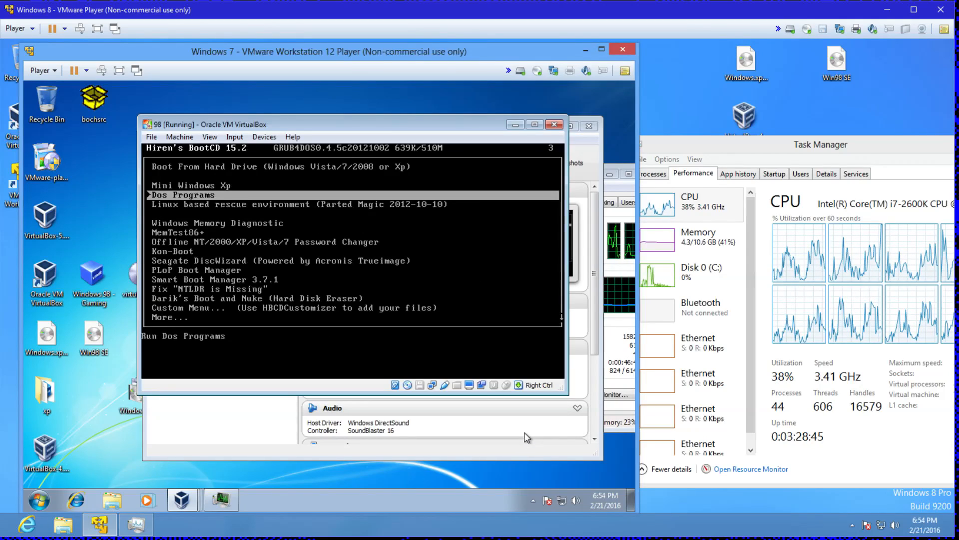
pyautogui.press('Up')
pyautogui.press('Up')
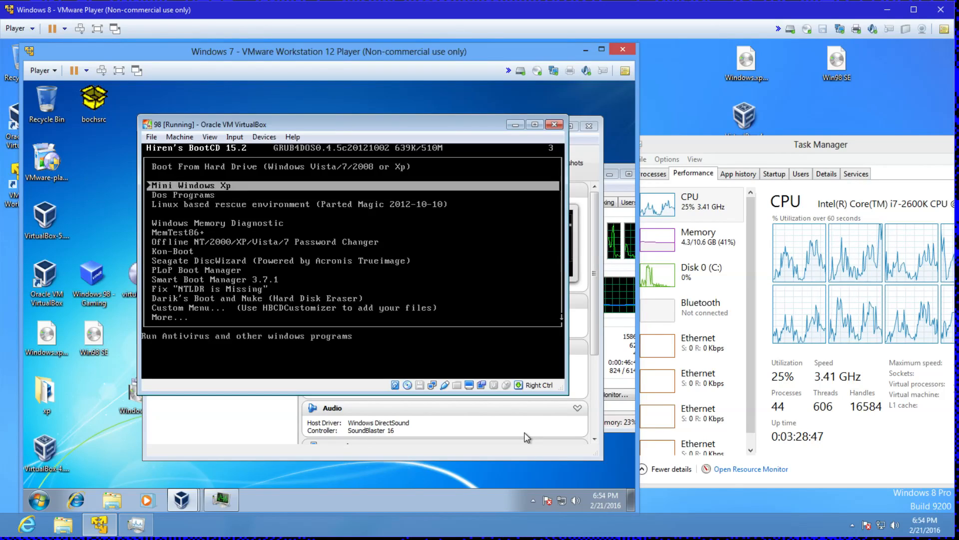
pyautogui.press('Down')
pyautogui.press('Down')
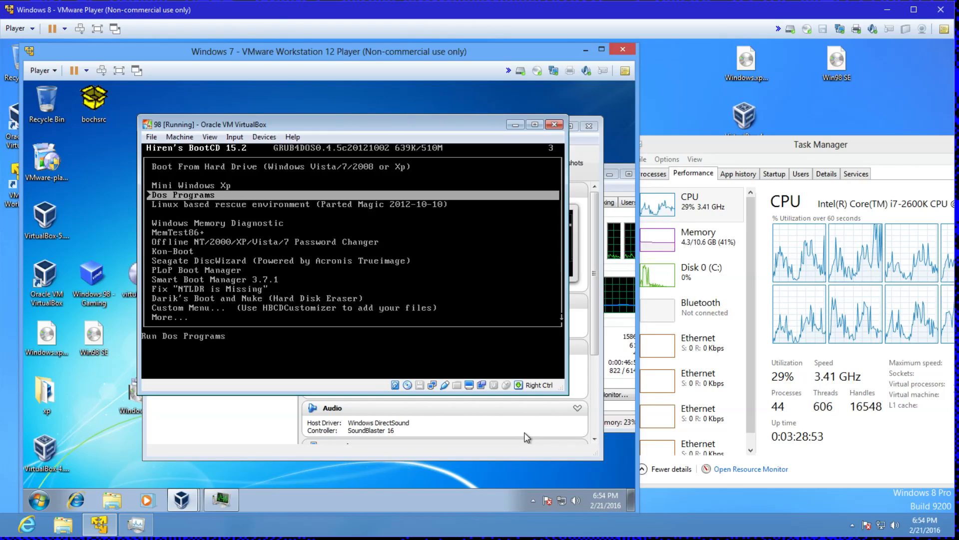
pyautogui.press('Down')
pyautogui.press('Down')
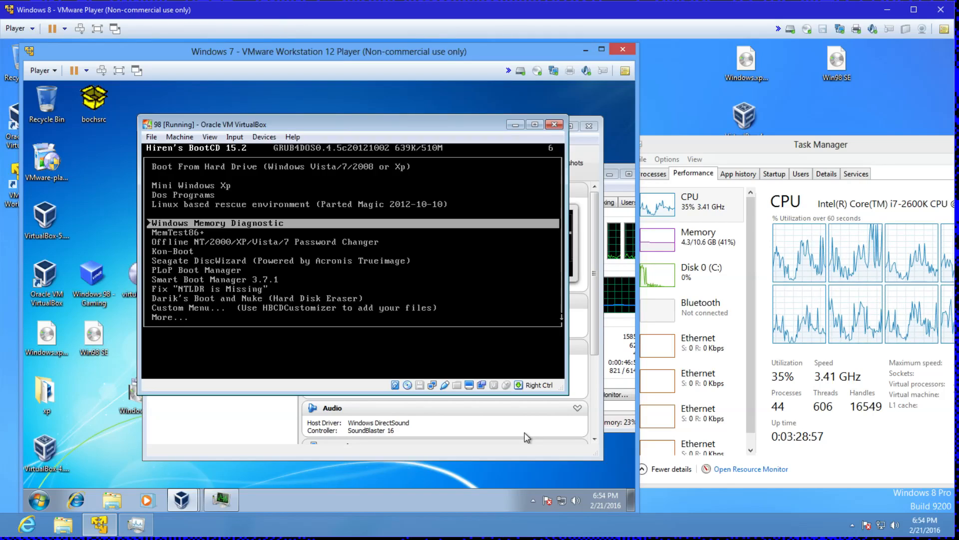
pyautogui.press('Up')
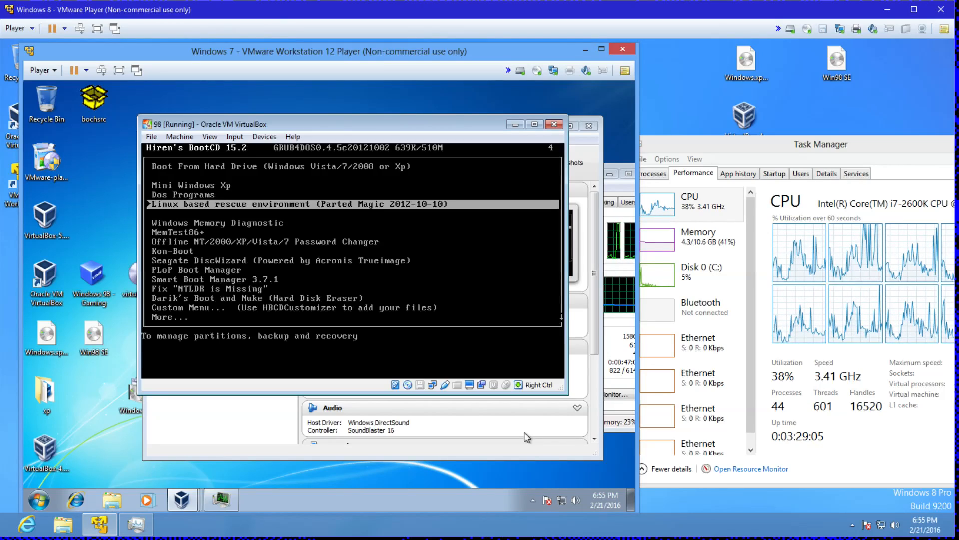
pyautogui.press('Up')
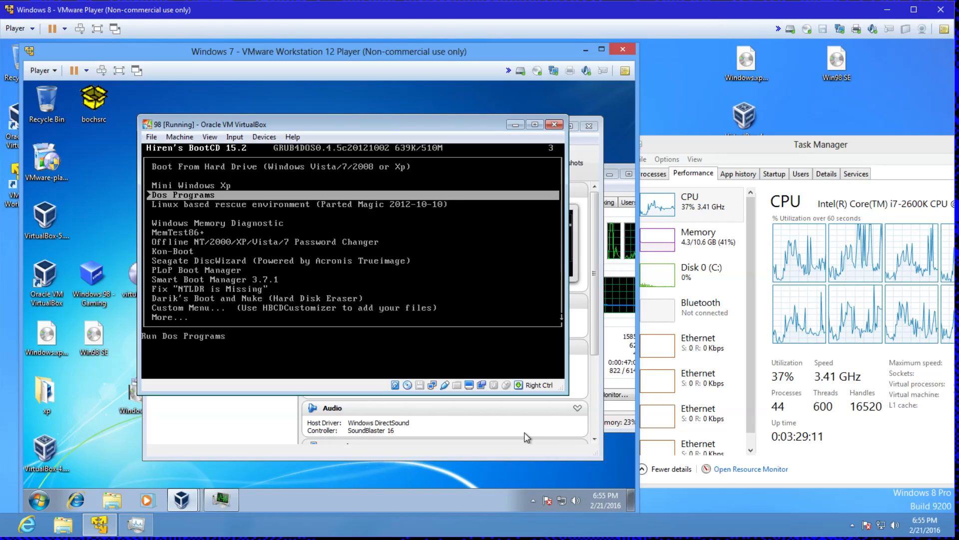
pyautogui.press('Return')
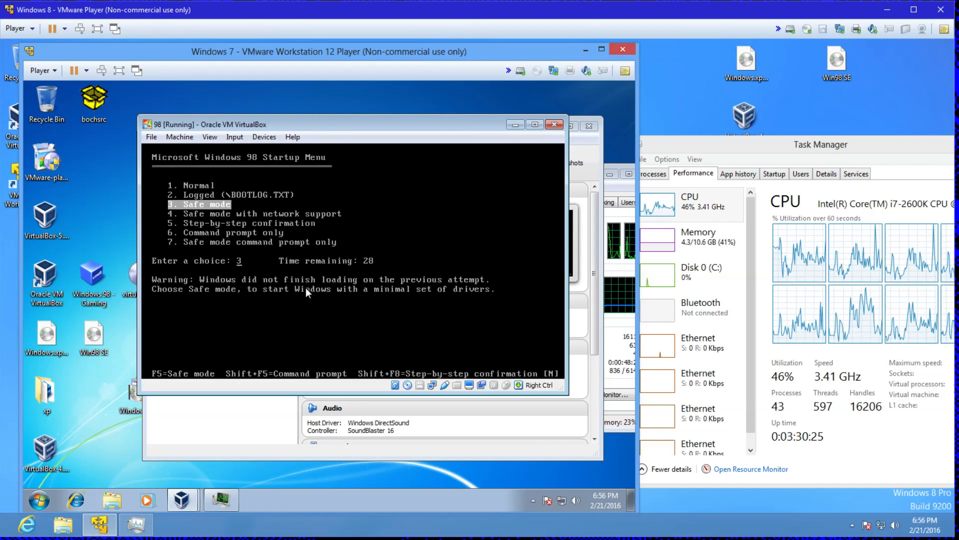
# Choose Safe mode in the Microsoft Windows 98 Startup Menu and start Windows with it.
pyautogui.press('Down')
pyautogui.press('Up')
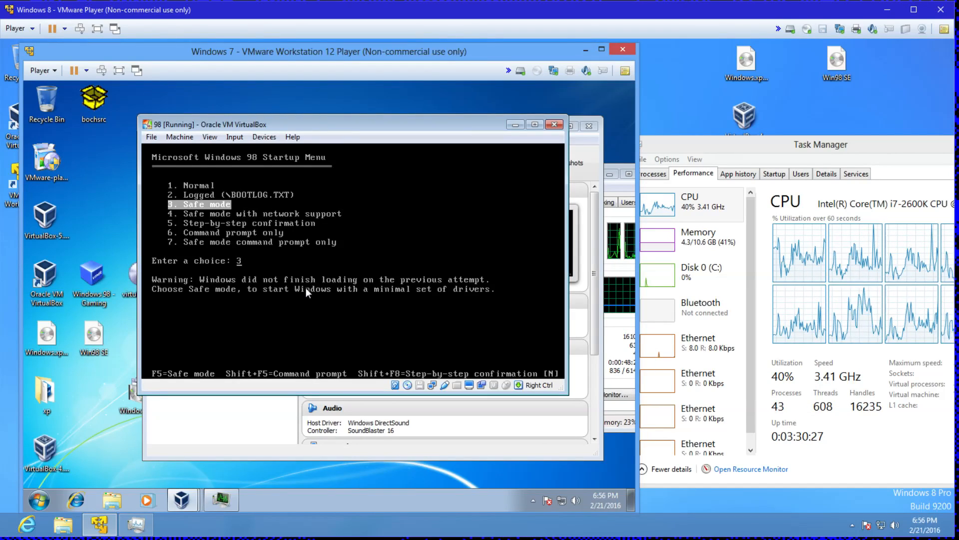
pyautogui.press('Return')
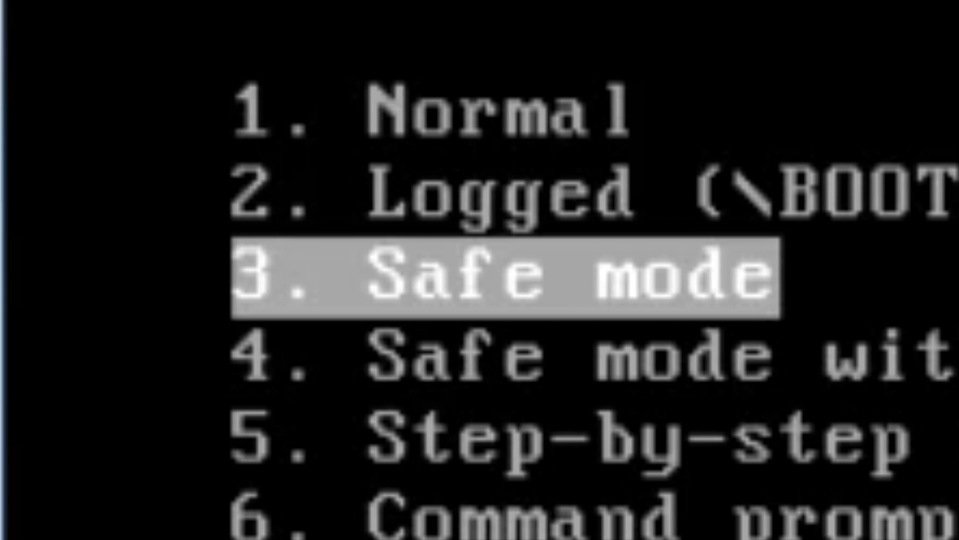
pyautogui.press('Down')
pyautogui.press('Up')
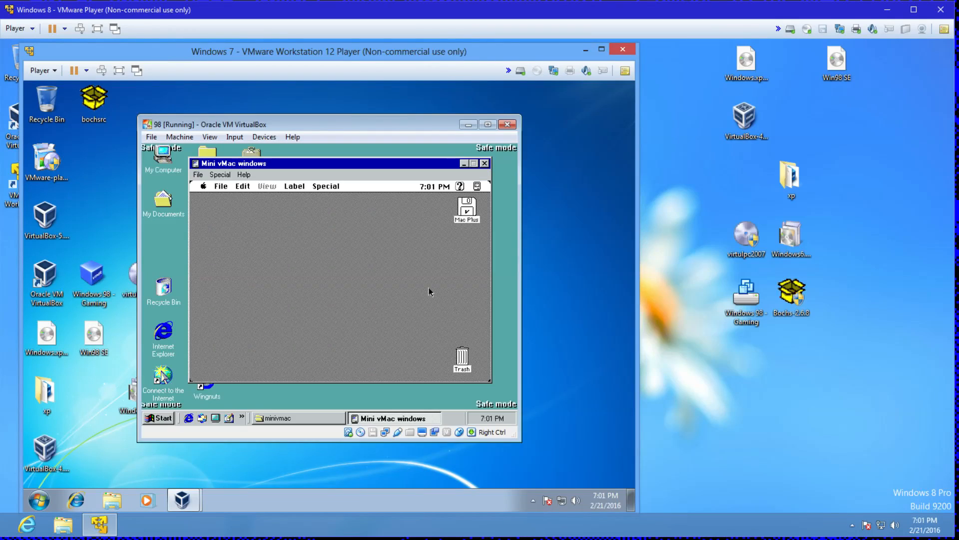
# Open the Jigsaw Puzzle desk accessory in Mini vMac.
pyautogui.click(200, 190)
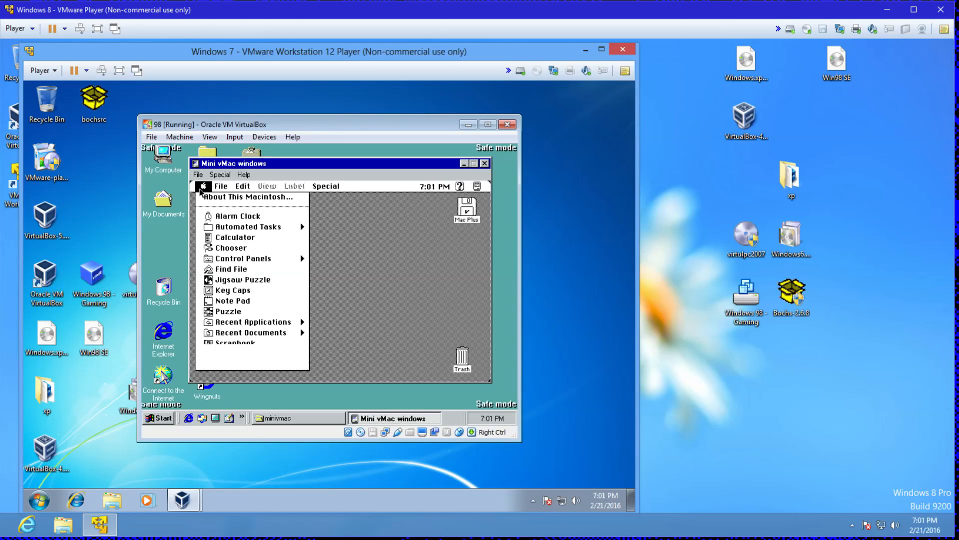
pyautogui.click(201, 188)
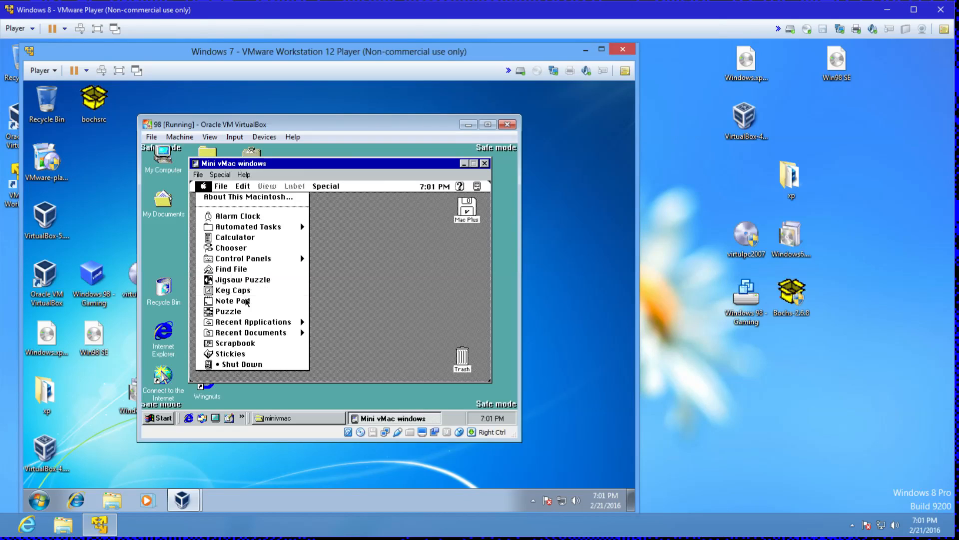
pyautogui.click(261, 281)
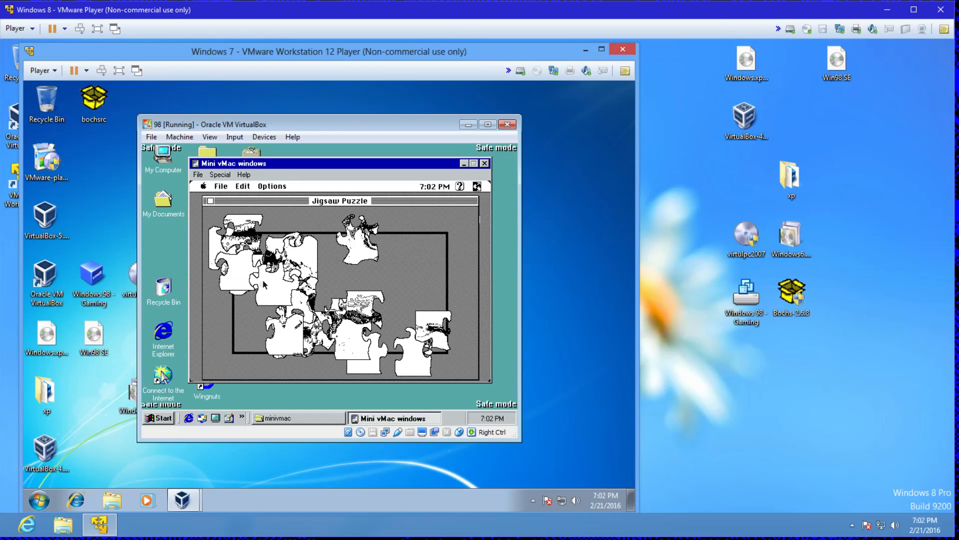
# Move several jigsaw pieces into the puzzle frame, mainly towards its upper right part.
pyautogui.moveTo(290, 286); pyautogui.dragTo(334, 295)
pyautogui.moveTo(412, 302); pyautogui.dragTo(433, 279)
pyautogui.moveTo(355, 308); pyautogui.dragTo(425, 240)
pyautogui.moveTo(297, 246); pyautogui.dragTo(396, 245)
pyautogui.moveTo(232, 263); pyautogui.dragTo(389, 268)
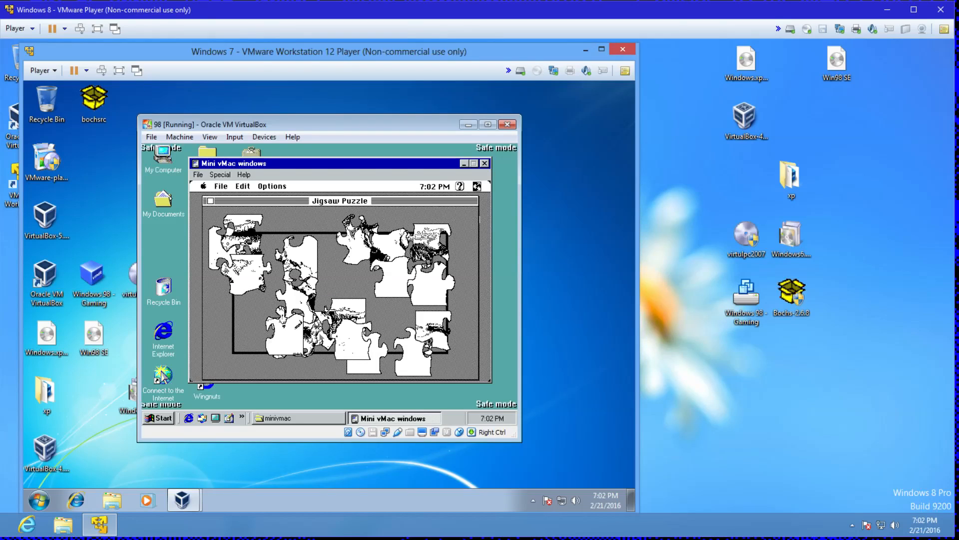
pyautogui.moveTo(343, 334)
pyautogui.mouseDown()
pyautogui.moveTo(430, 327)
pyautogui.moveTo(420, 338)
pyautogui.moveTo(384, 322)
pyautogui.moveTo(339, 322)
pyautogui.mouseUp()
pyautogui.moveTo(260, 250)
pyautogui.mouseDown()
pyautogui.moveTo(243, 223)
pyautogui.moveTo(250, 246)
pyautogui.mouseUp()
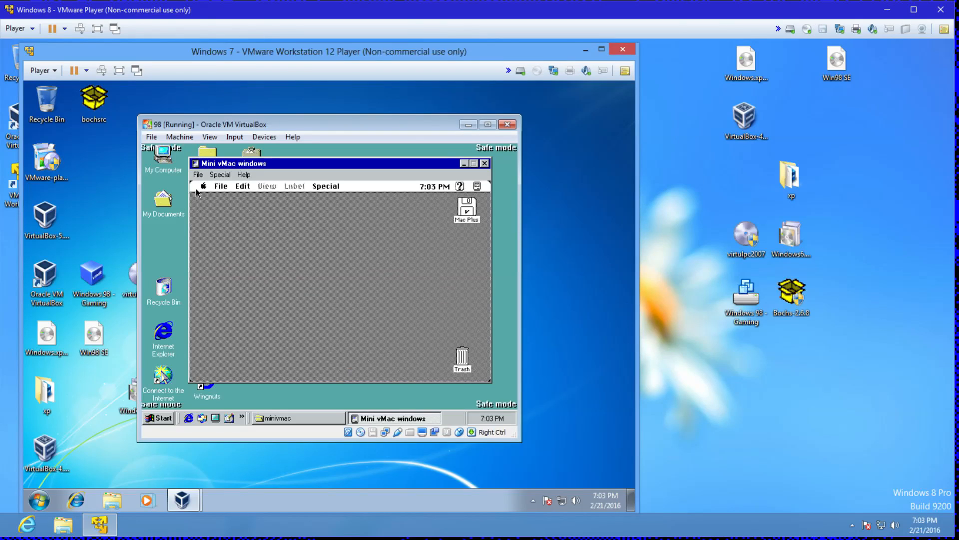
pyautogui.moveTo(197, 189); pyautogui.dragTo(344, 188)
pyautogui.click(327, 187)
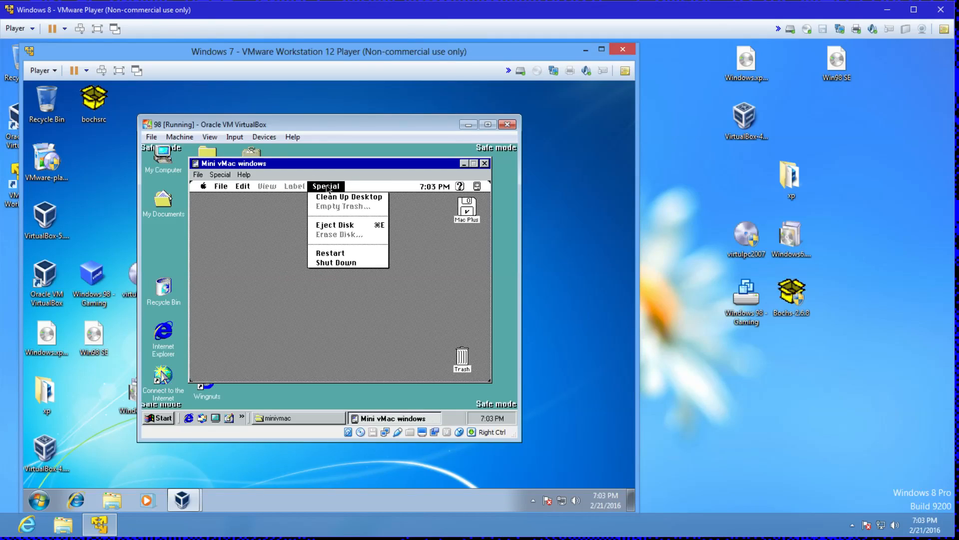
pyautogui.click(267, 214)
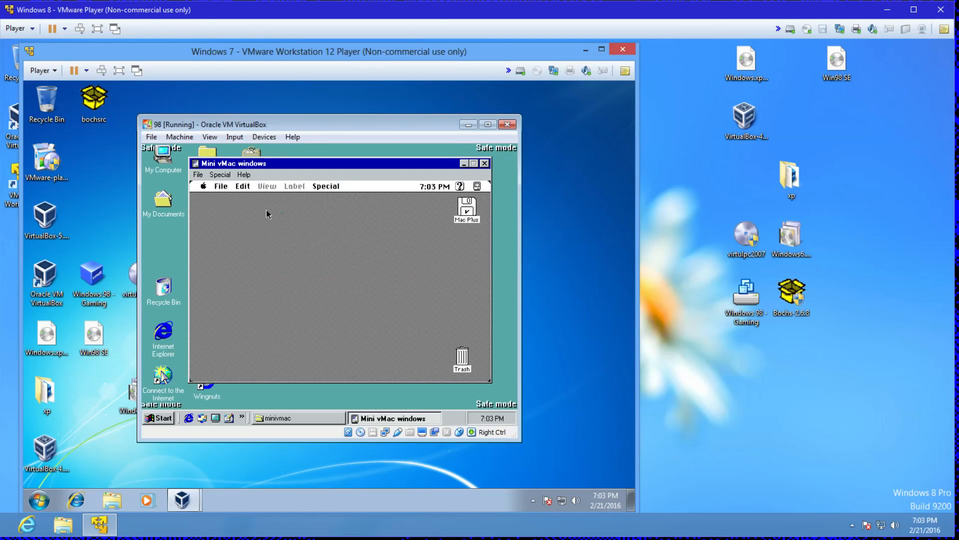
# Open the Mac Plus disk to view its contents and close its window again.
pyautogui.click(461, 211)
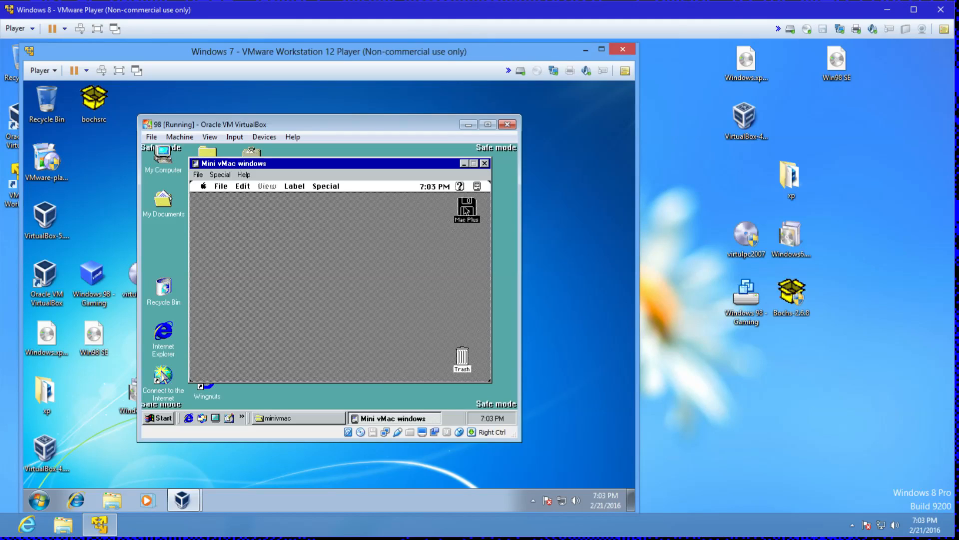
pyautogui.doubleClick(462, 209)
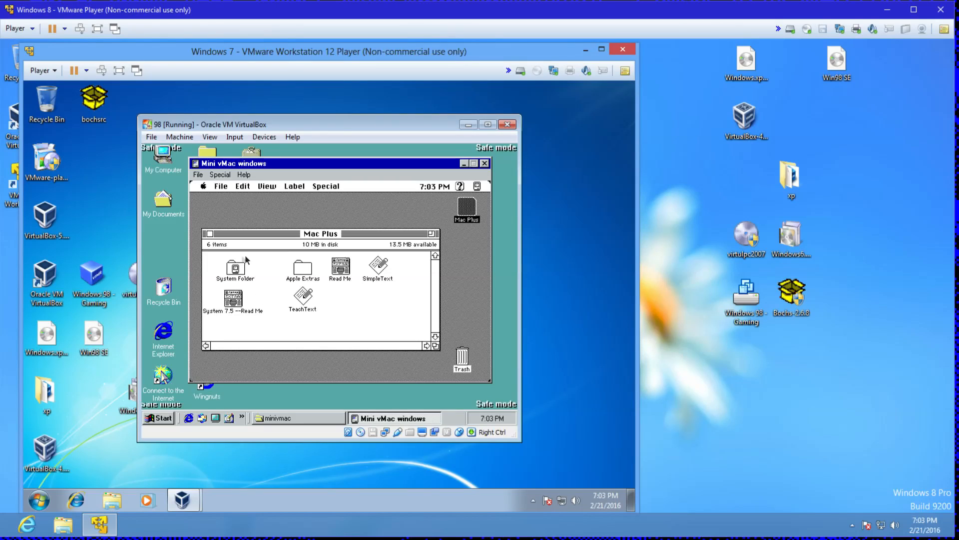
pyautogui.click(210, 233)
pyautogui.moveTo(247, 164); pyautogui.dragTo(445, 180)
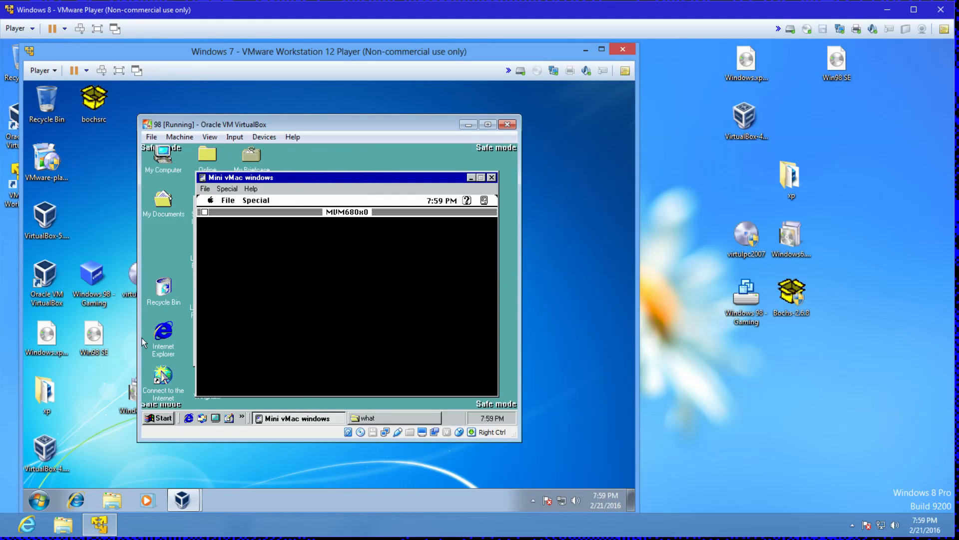
# Switch to the host's VMware Player library, start the Windows 98 - Gaming virtual machine and place its window beside the nested Windows 7 machine.
pyautogui.hotkey('alt', 'Tab')
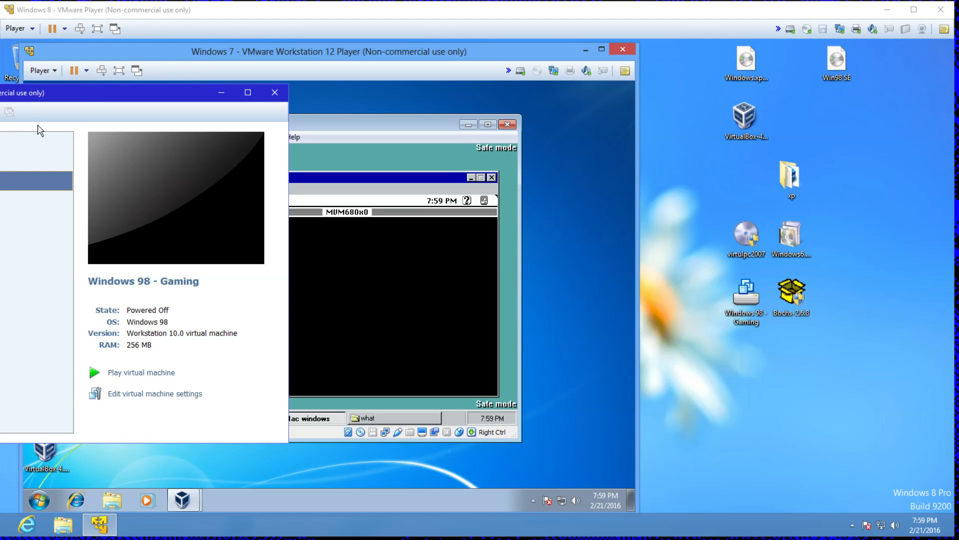
pyautogui.moveTo(159, 95); pyautogui.dragTo(198, 151)
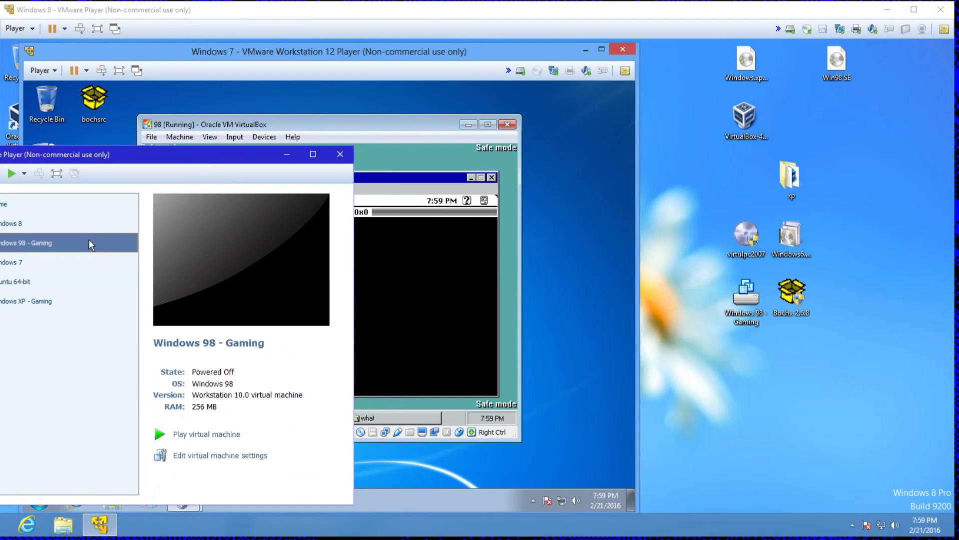
pyautogui.click(205, 435)
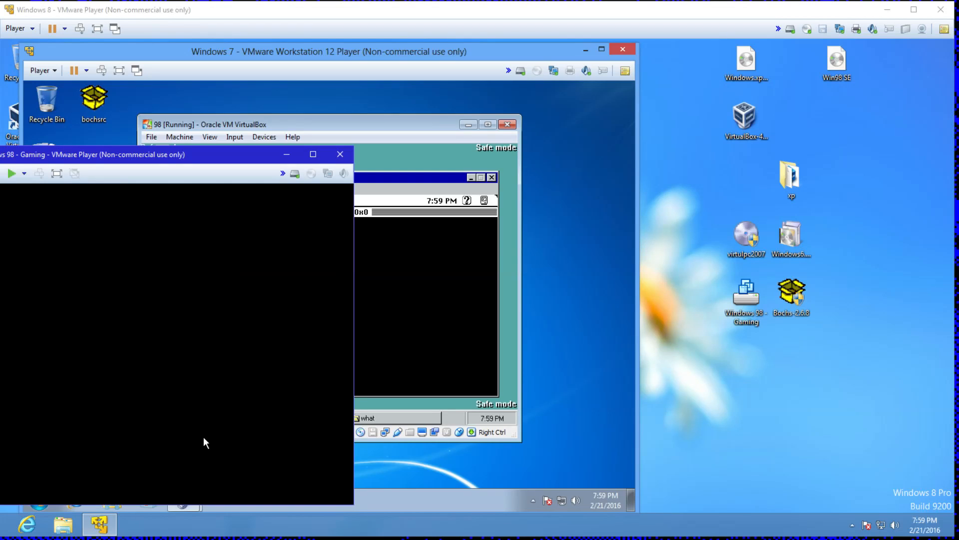
pyautogui.moveTo(186, 156); pyautogui.dragTo(731, 94)
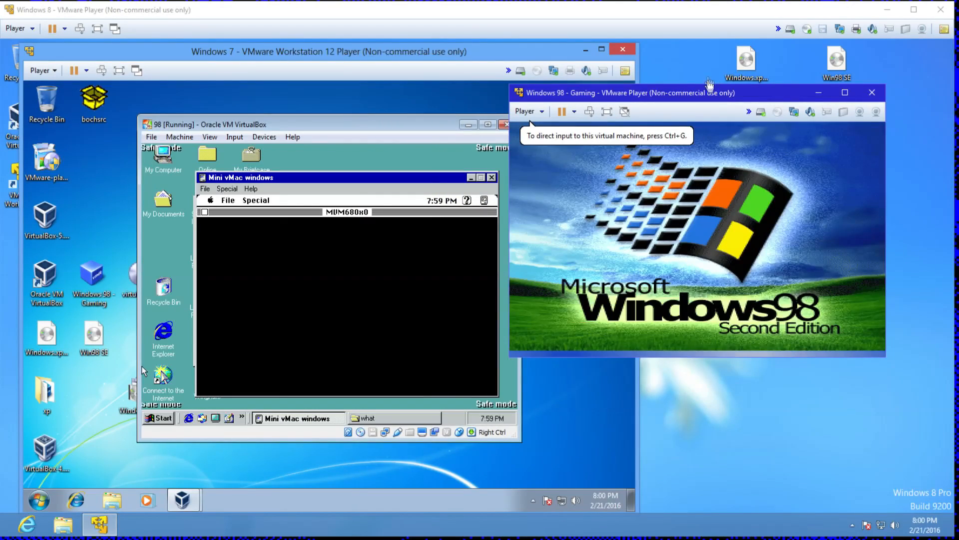
# Arrange the Windows 98 - Gaming window with its minivmac folder and Mini vMac windows side by side.
pyautogui.moveTo(697, 93); pyautogui.dragTo(729, 163)
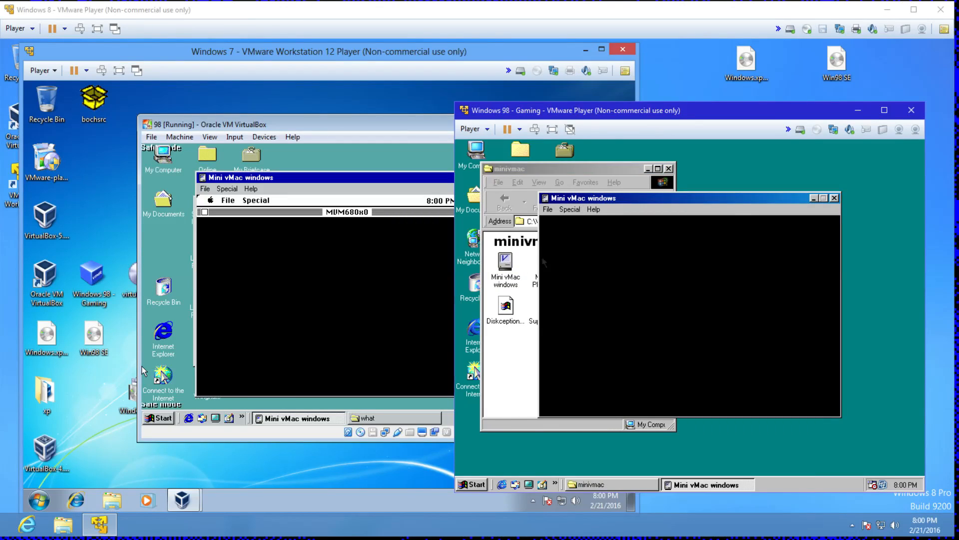
pyautogui.moveTo(711, 205); pyautogui.dragTo(814, 230)
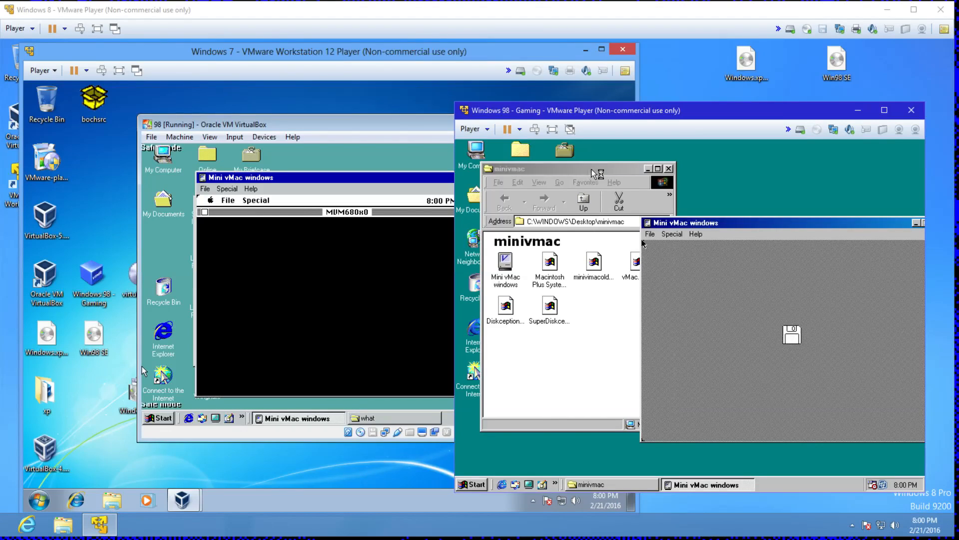
pyautogui.moveTo(599, 170); pyautogui.dragTo(585, 173)
pyautogui.click(672, 242)
pyautogui.moveTo(675, 224); pyautogui.dragTo(713, 224)
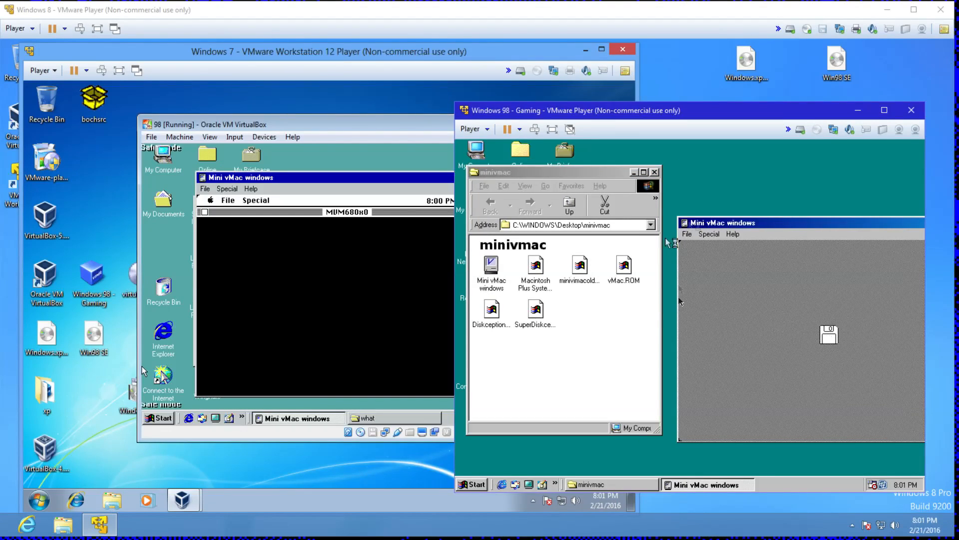
# Load the Macintosh Plus system, minivimacold and Diskception disk images into Mini vMac and bring its whole window into view.
pyautogui.moveTo(536, 265); pyautogui.dragTo(740, 296)
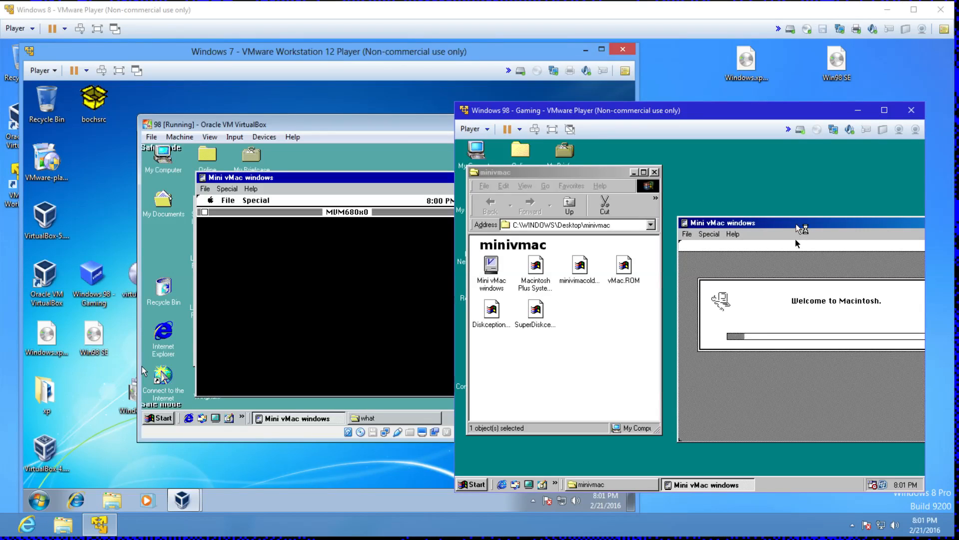
pyautogui.moveTo(800, 226); pyautogui.dragTo(770, 216)
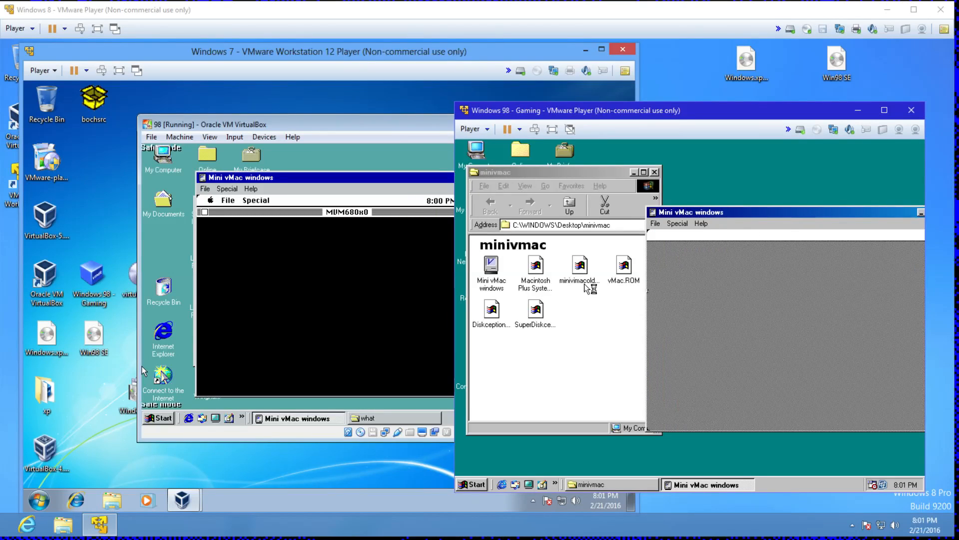
pyautogui.moveTo(584, 265); pyautogui.dragTo(794, 296)
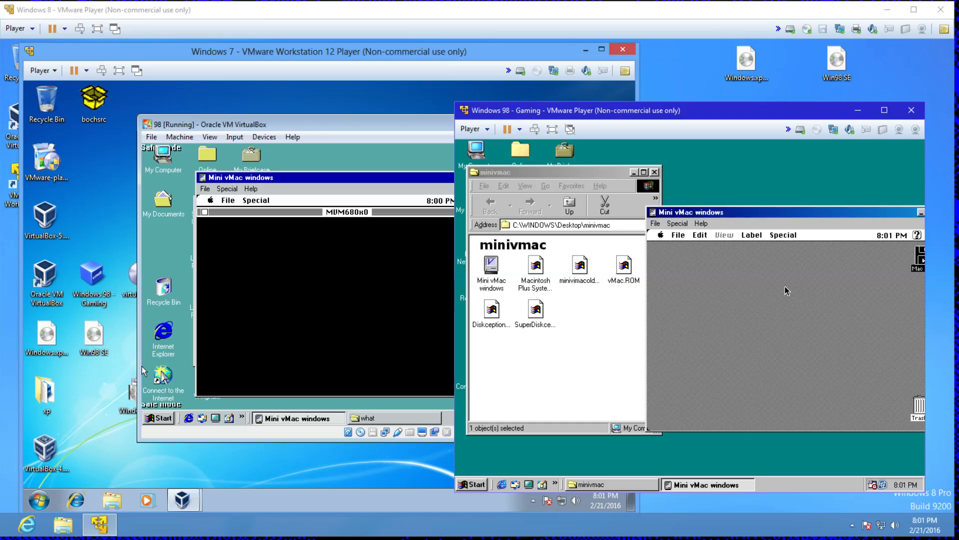
pyautogui.moveTo(492, 311); pyautogui.dragTo(731, 341)
pyautogui.moveTo(775, 216); pyautogui.dragTo(676, 202)
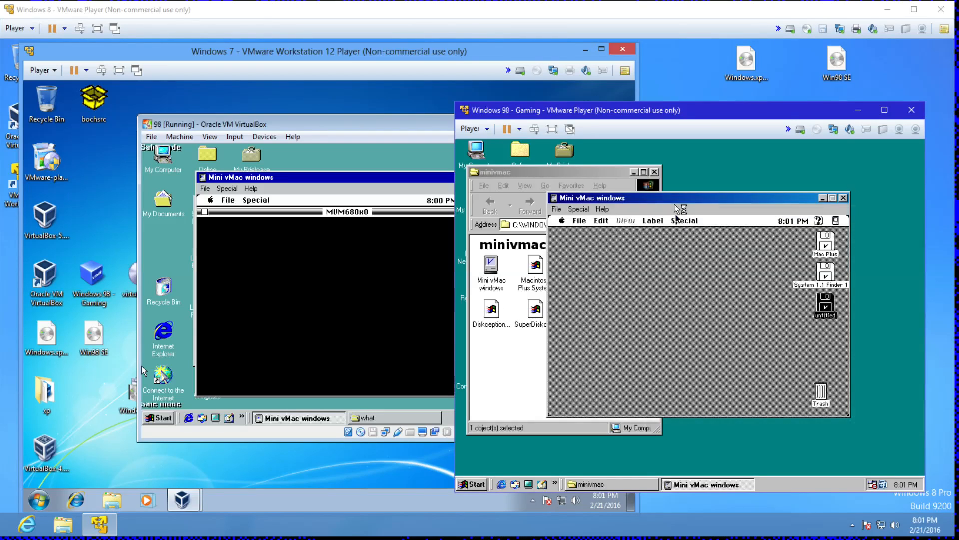
pyautogui.click(711, 341)
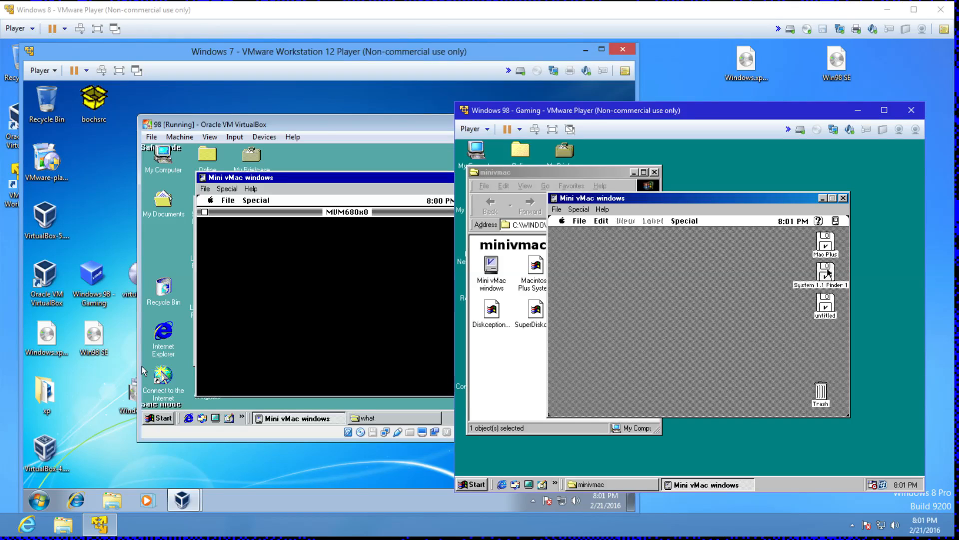
# Open the System 1.1 Finder disk in Mini vMac and launch the MVM680x0 emulator from it.
pyautogui.doubleClick(827, 272)
pyautogui.doubleClick(591, 304)
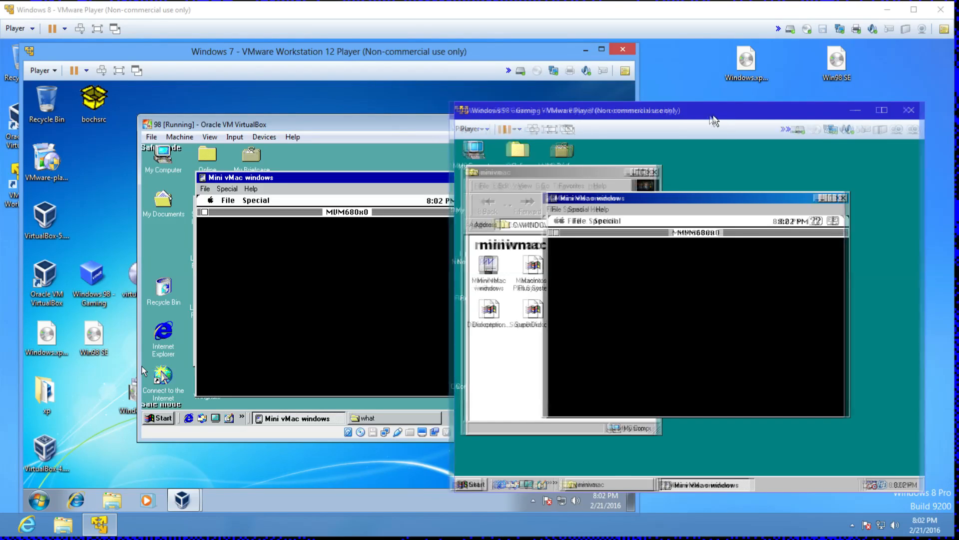
# Uncover the nested Windows 7 machine, close Mini vMac in its VirtualBox Windows 98 and shut that Windows 98 down.
pyautogui.moveTo(738, 112); pyautogui.dragTo(102, 168)
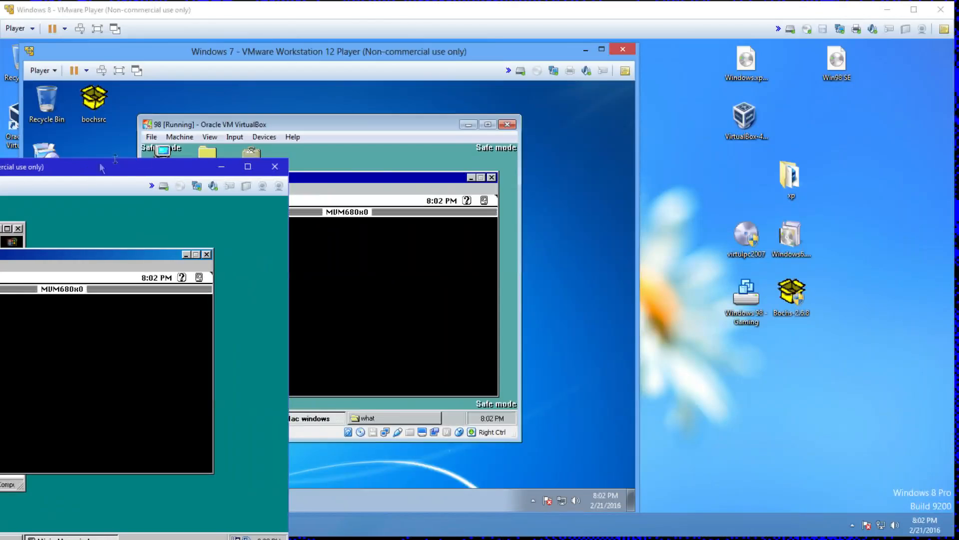
pyautogui.click(283, 165)
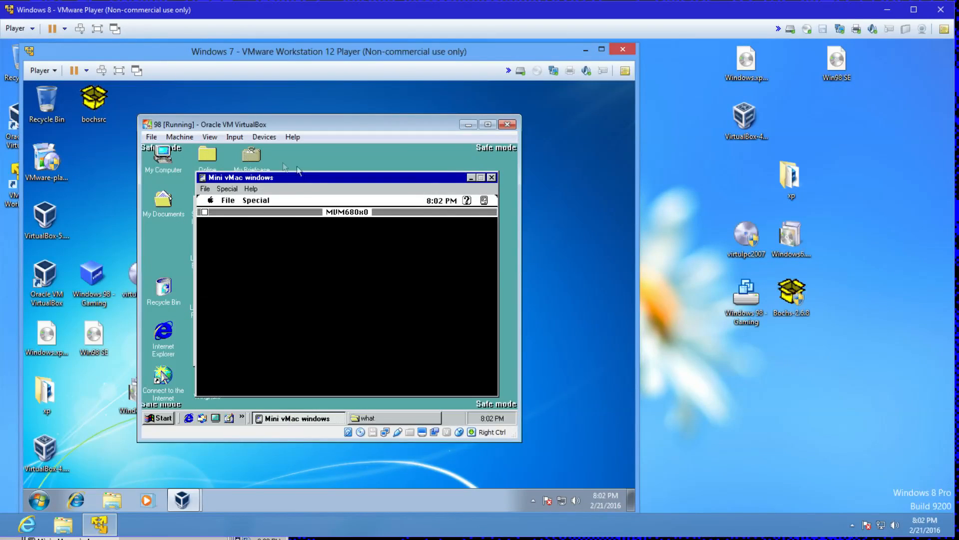
pyautogui.click(492, 178)
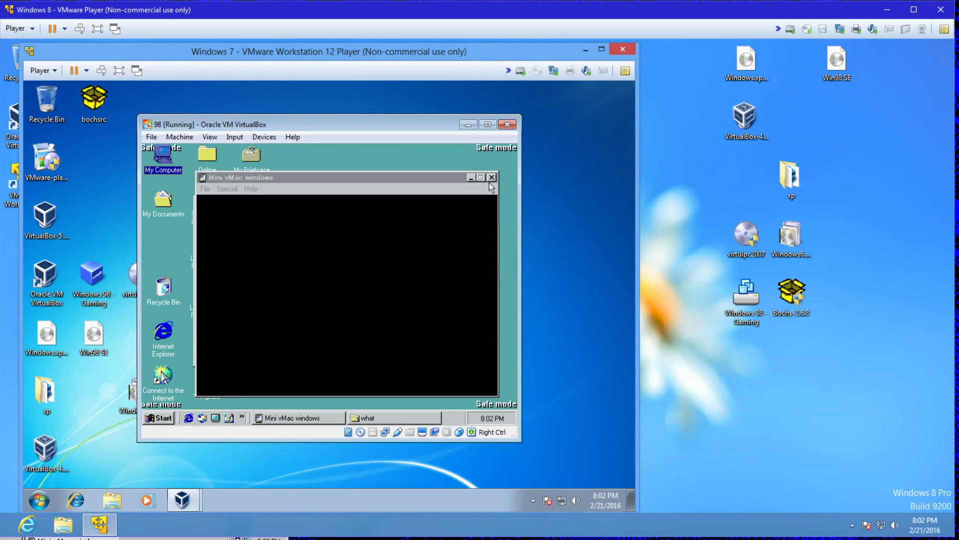
pyautogui.click(149, 419)
pyautogui.click(184, 396)
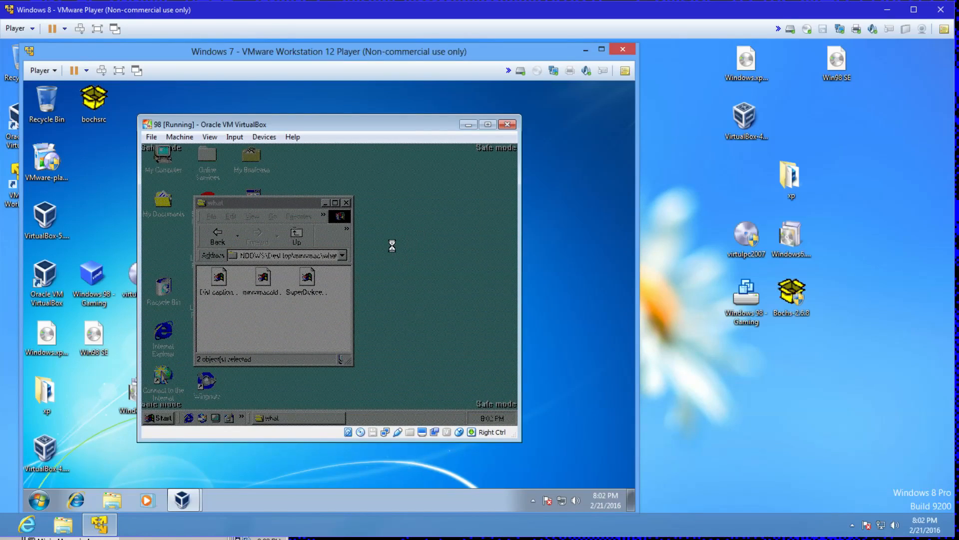
pyautogui.click(292, 245)
pyautogui.click(301, 279)
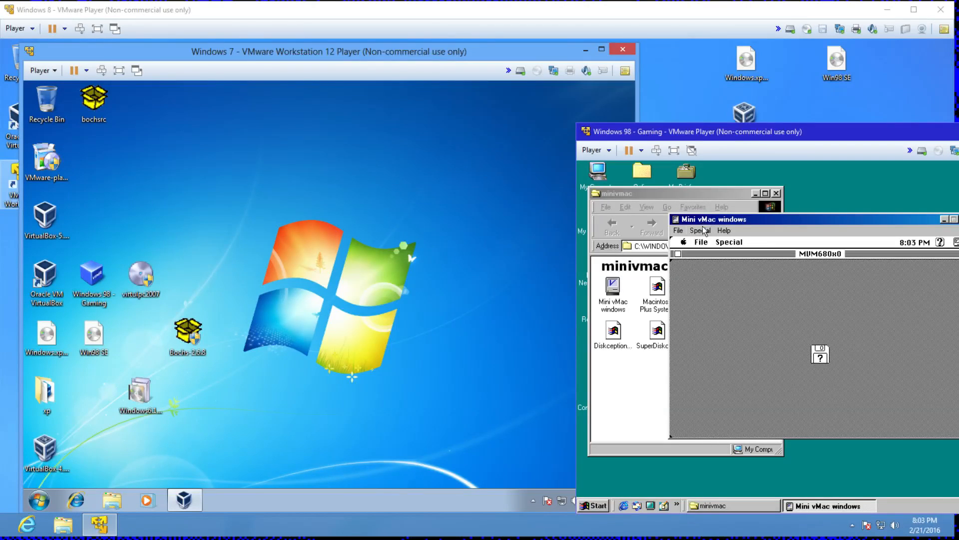
# Move the MVM680x0 window aside and open the untitled disk to view its disk images.
pyautogui.moveTo(706, 255); pyautogui.dragTo(841, 284)
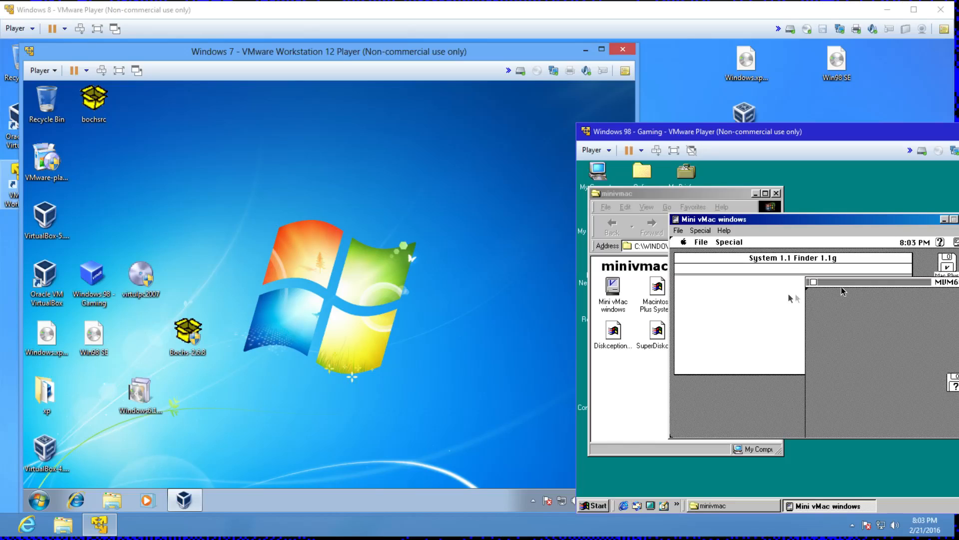
pyautogui.moveTo(913, 289); pyautogui.dragTo(926, 387)
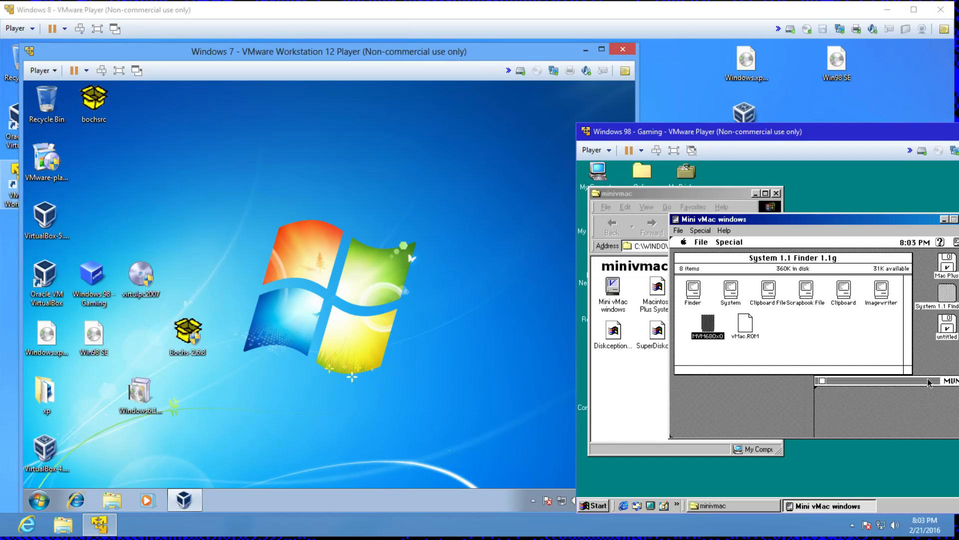
pyautogui.click(949, 330)
pyautogui.doubleClick(947, 326)
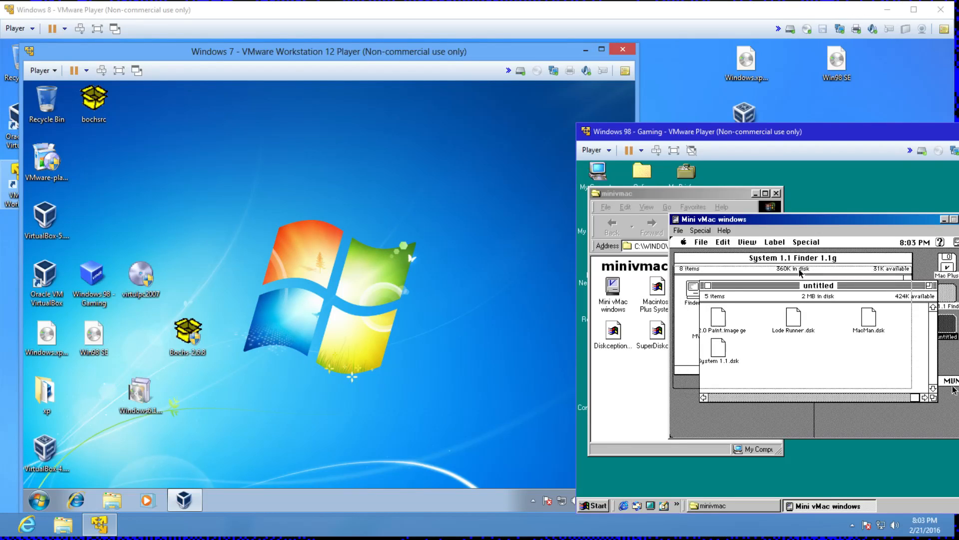
pyautogui.moveTo(799, 271); pyautogui.dragTo(799, 271)
pyautogui.moveTo(933, 381); pyautogui.dragTo(847, 297)
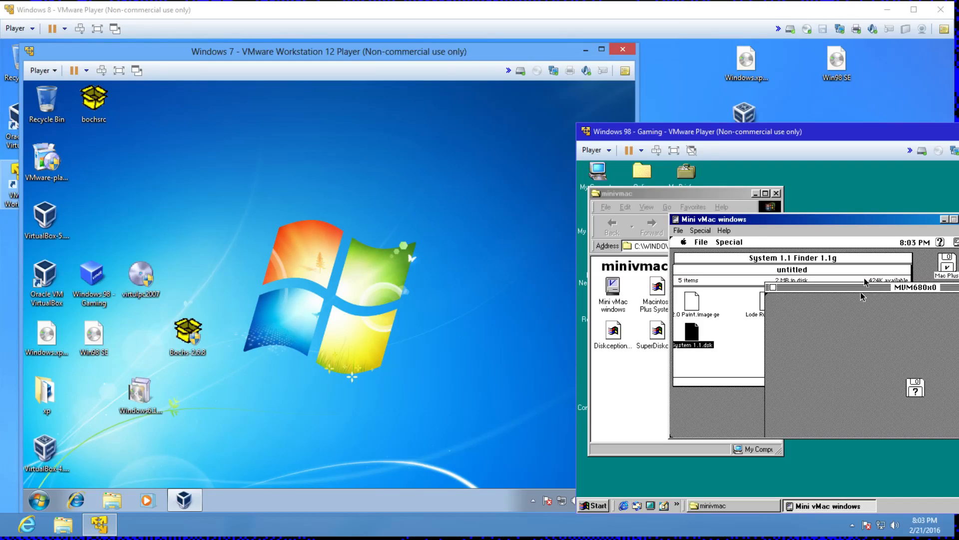
# Open the System 1.1.dsk disk image from the untitled disk in the MVM680x0 emulator.
pyautogui.click(707, 245)
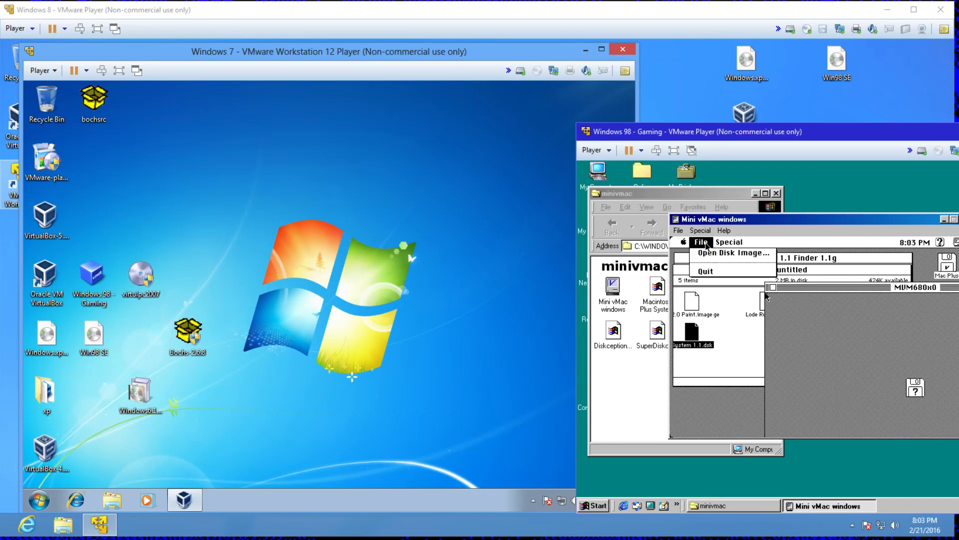
pyautogui.moveTo(707, 245); pyautogui.dragTo(710, 252)
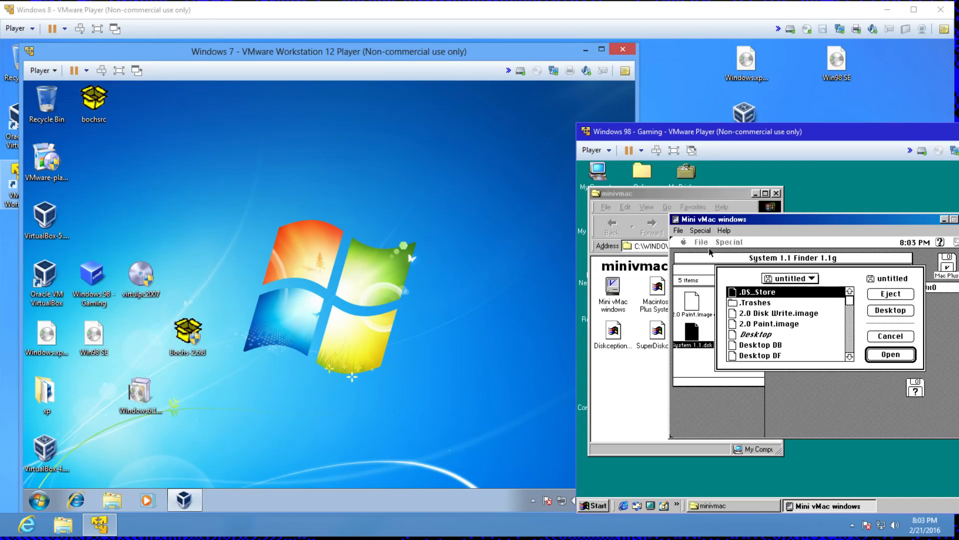
pyautogui.moveTo(849, 357); pyautogui.dragTo(849, 356)
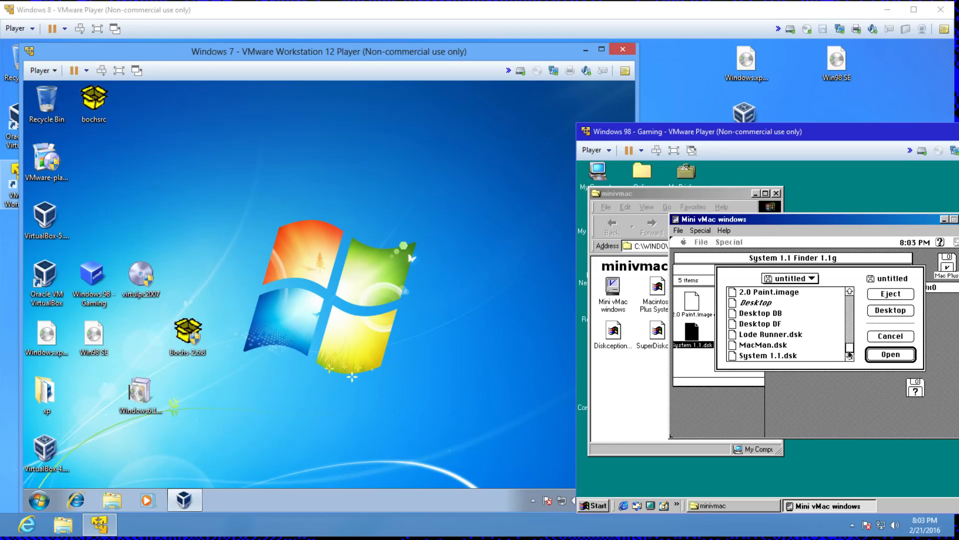
pyautogui.click(820, 357)
pyautogui.click(890, 354)
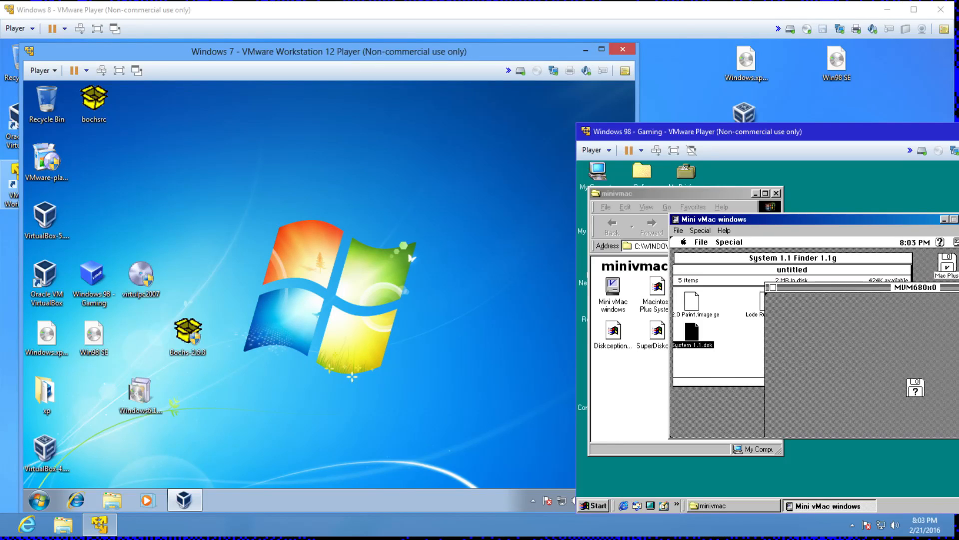
# Reposition the MVM680x0 window inside Mini vMac, and move the Windows 98 - Gaming window off the Windows 7 machine and back.
pyautogui.moveTo(874, 291); pyautogui.dragTo(784, 263)
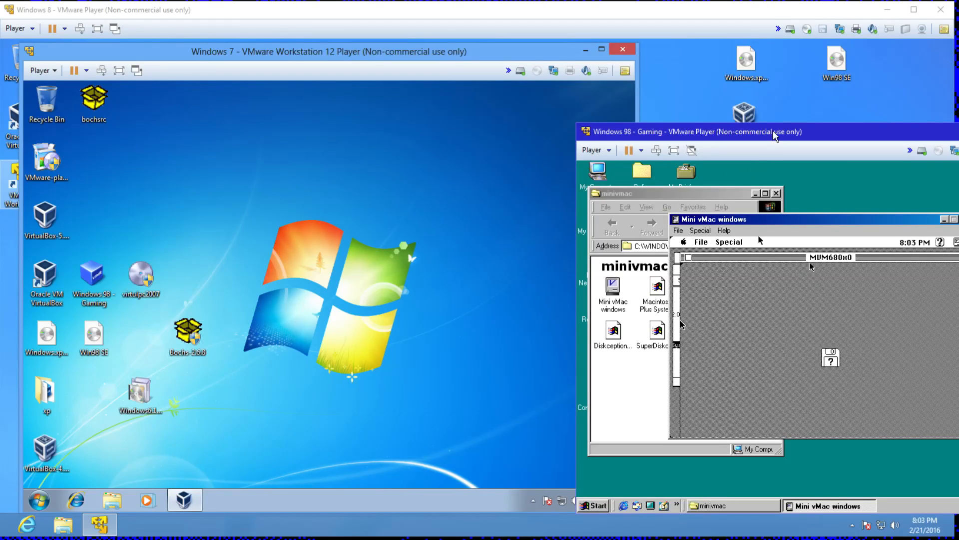
pyautogui.moveTo(776, 135); pyautogui.dragTo(42, 148)
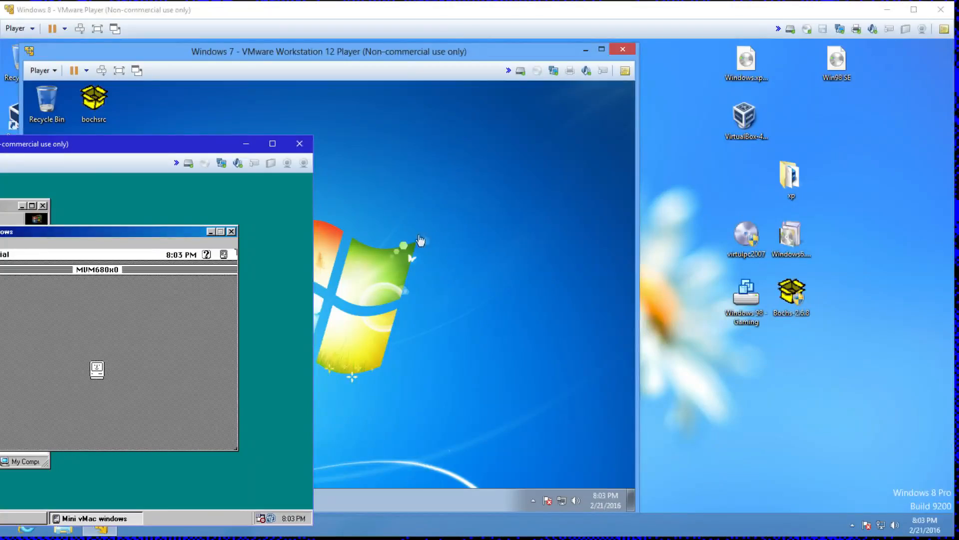
pyautogui.moveTo(181, 145); pyautogui.dragTo(780, 115)
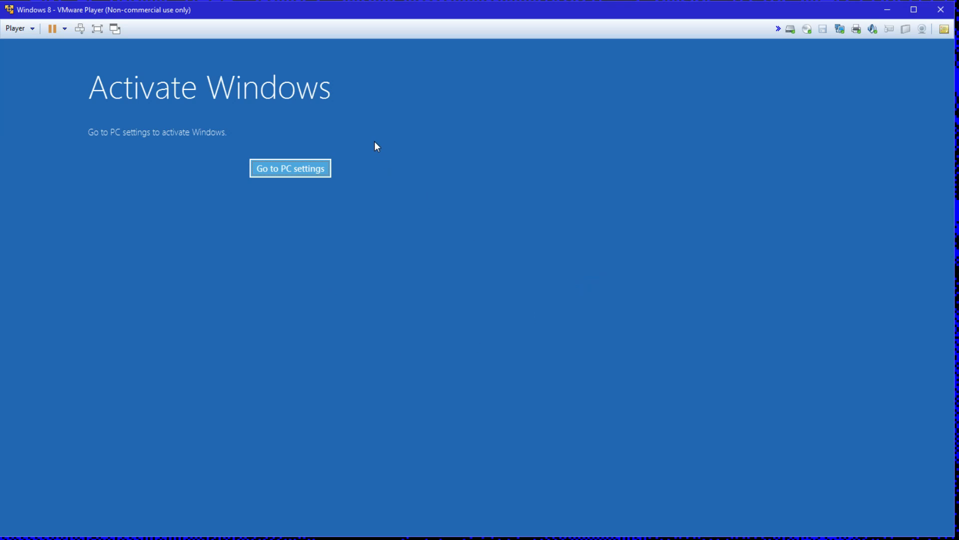
# Leave the Activate Windows notice through PC settings and return to the Windows 8 desktop.
pyautogui.click(315, 169)
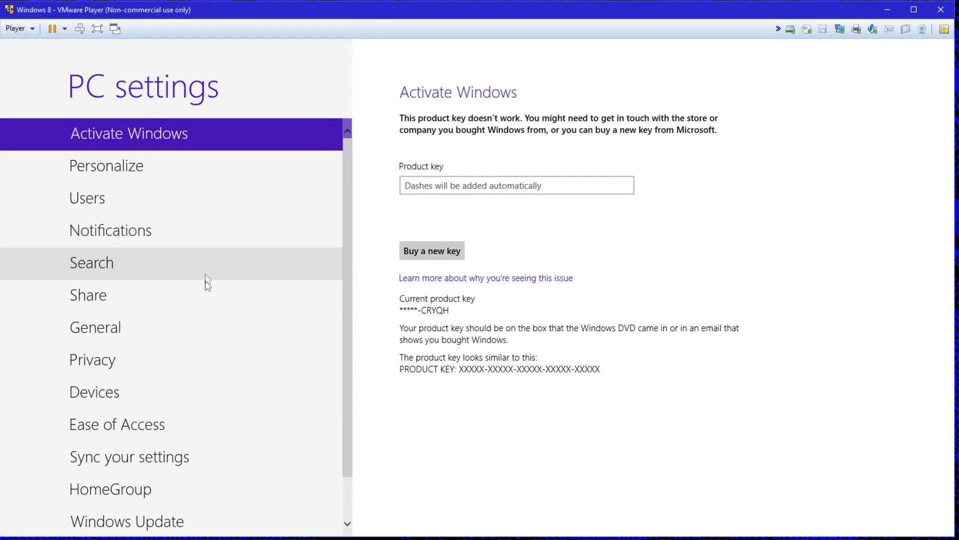
pyautogui.press('super')
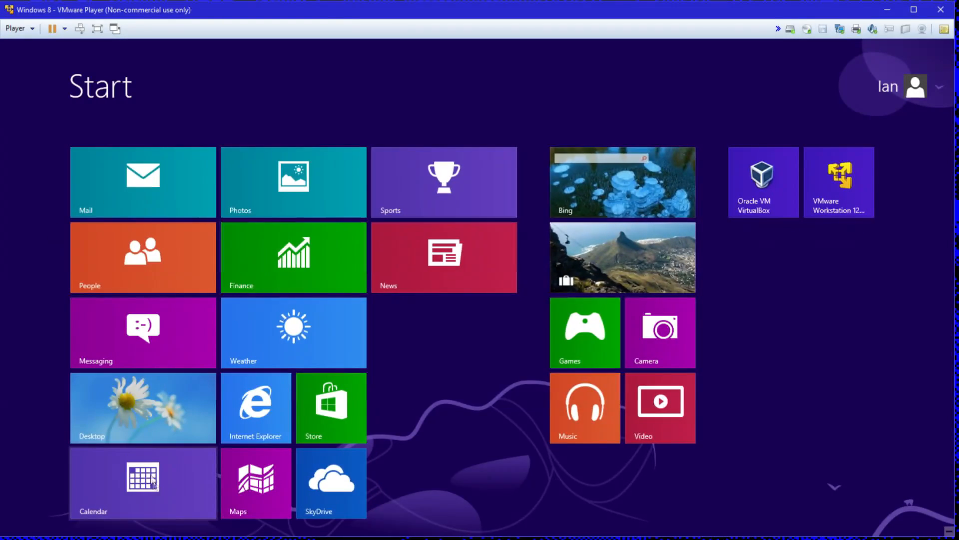
pyautogui.click(122, 400)
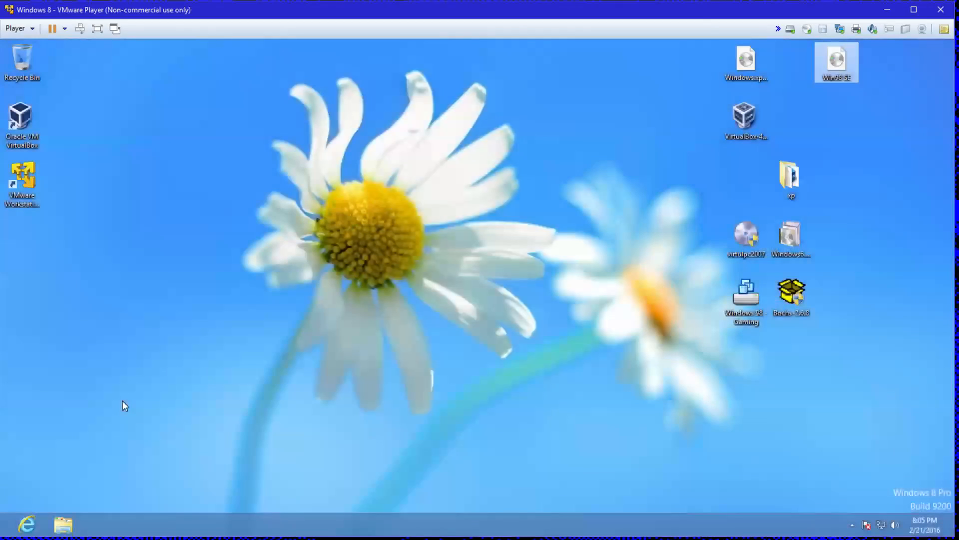
pyautogui.moveTo(378, 289); pyautogui.dragTo(492, 345)
pyautogui.moveTo(341, 236); pyautogui.dragTo(589, 316)
pyautogui.moveTo(242, 266); pyautogui.dragTo(699, 85)
pyautogui.moveTo(255, 196); pyautogui.dragTo(529, 325)
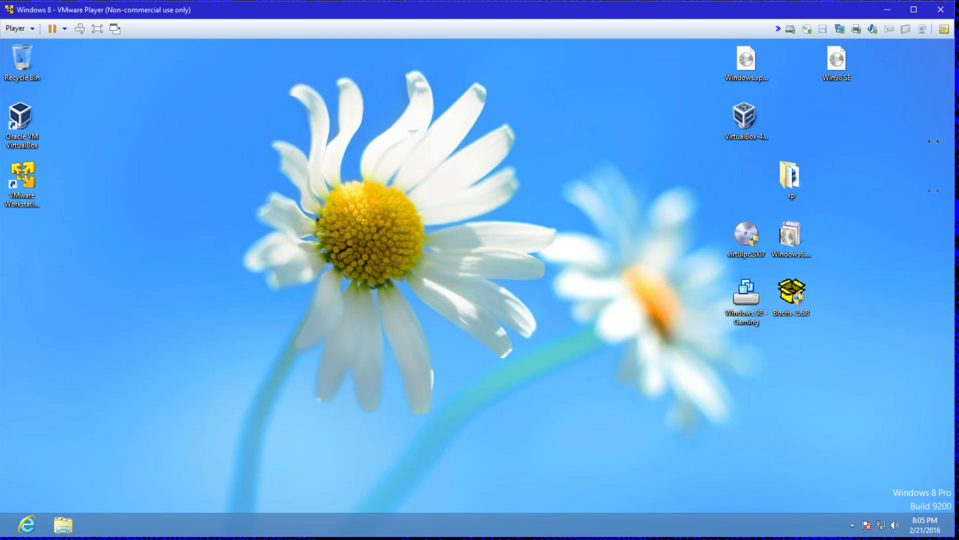
# Shut down the Windows 8 virtual machine.
pyautogui.moveTo(953, 40)
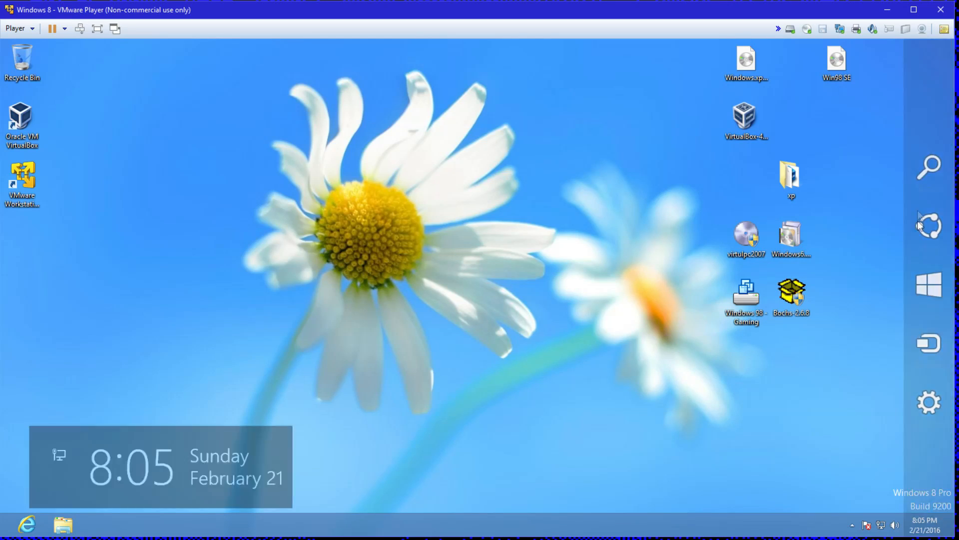
pyautogui.click(931, 425)
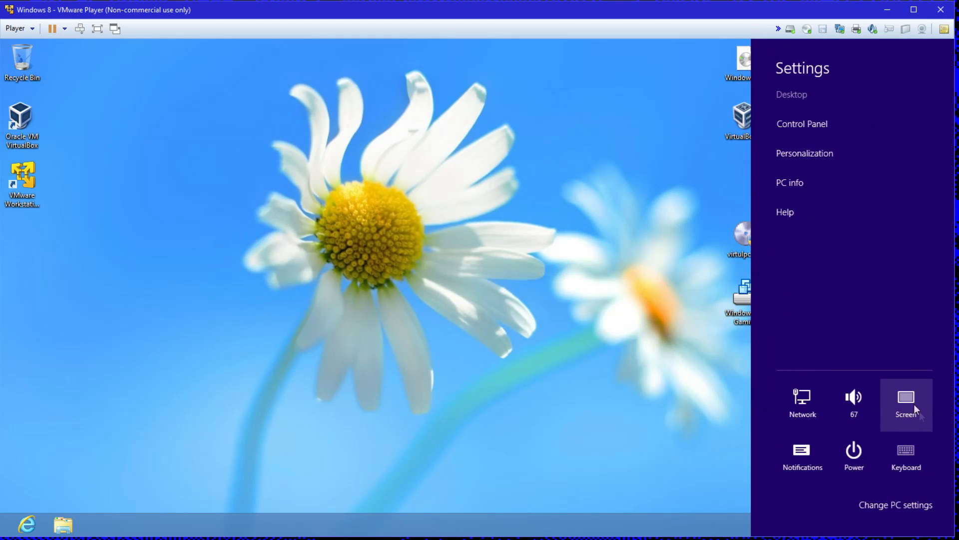
pyautogui.click(859, 446)
pyautogui.click(847, 393)
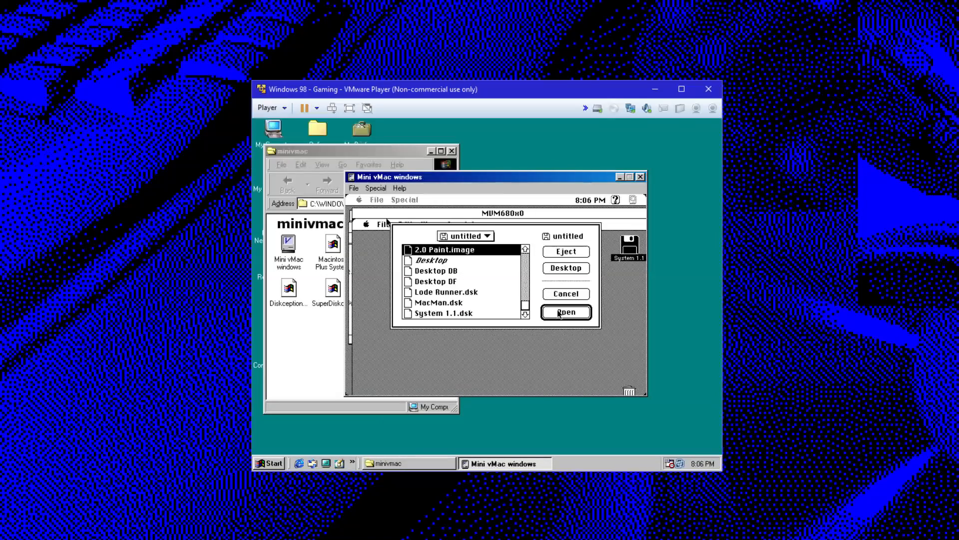
# Mount 2.0 Paint.image in the MVM680x0 emulator and open MacPaint from the paint disk.
pyautogui.click(565, 312)
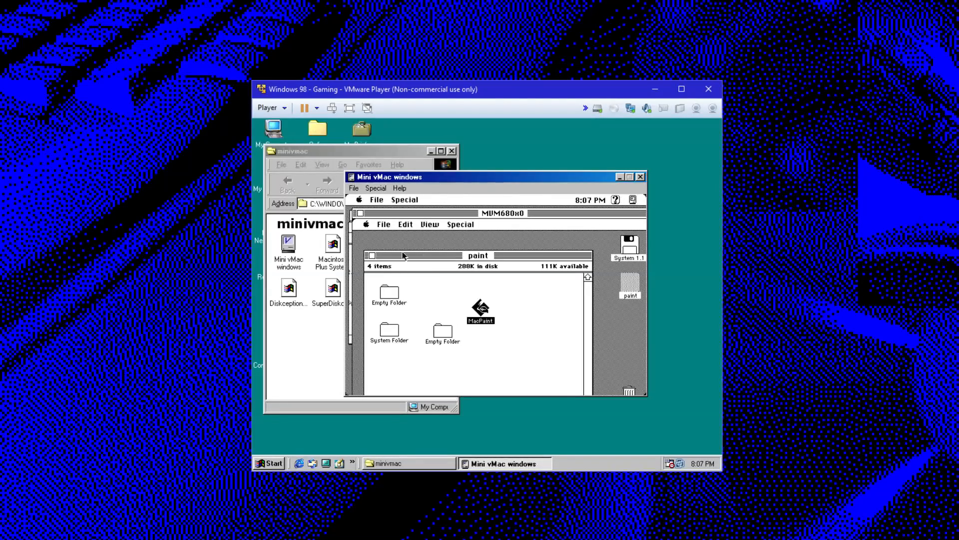
pyautogui.click(383, 226)
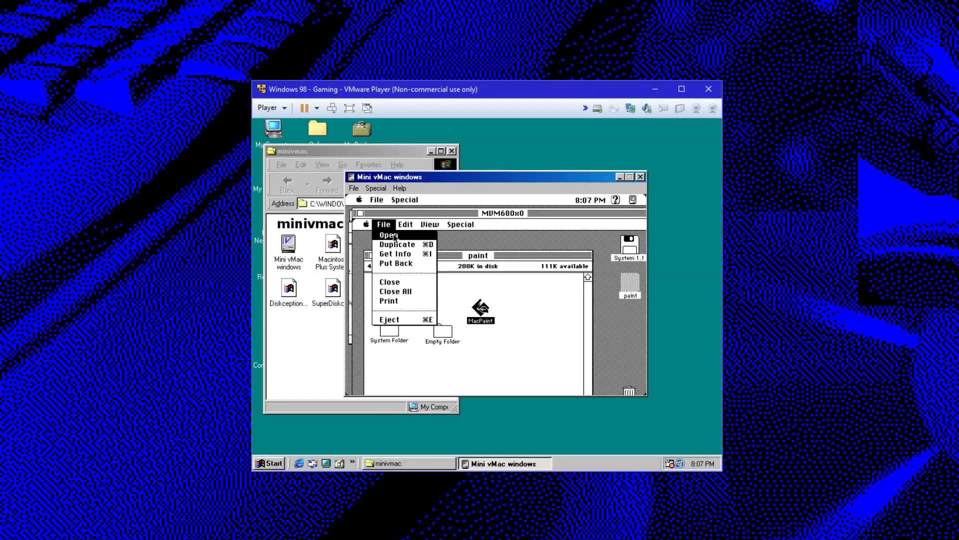
pyautogui.click(395, 235)
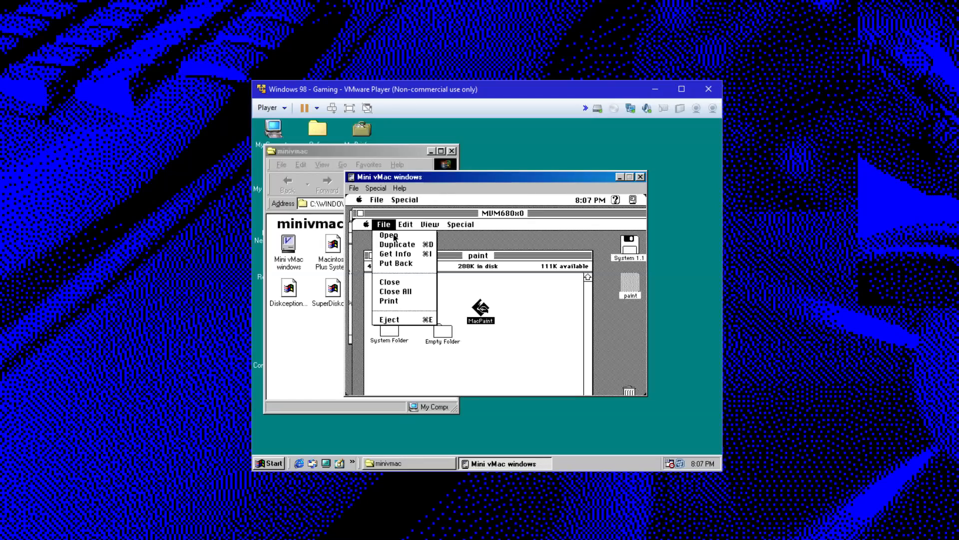
# Open MacPaint in the MVM680x0 emulator and paint a freehand angular brush stroke across the untitled canvas.
pyautogui.moveTo(395, 237); pyautogui.dragTo(394, 237)
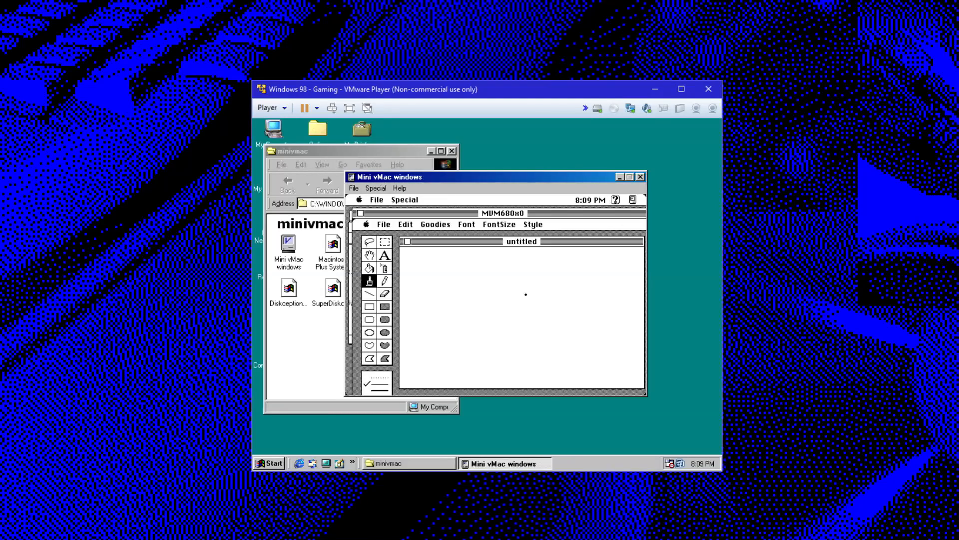
pyautogui.moveTo(526, 294)
pyautogui.mouseDown()
pyautogui.moveTo(521, 350)
pyautogui.moveTo(439, 363)
pyautogui.moveTo(418, 350)
pyautogui.moveTo(432, 247)
pyautogui.moveTo(561, 255)
pyautogui.mouseUp()
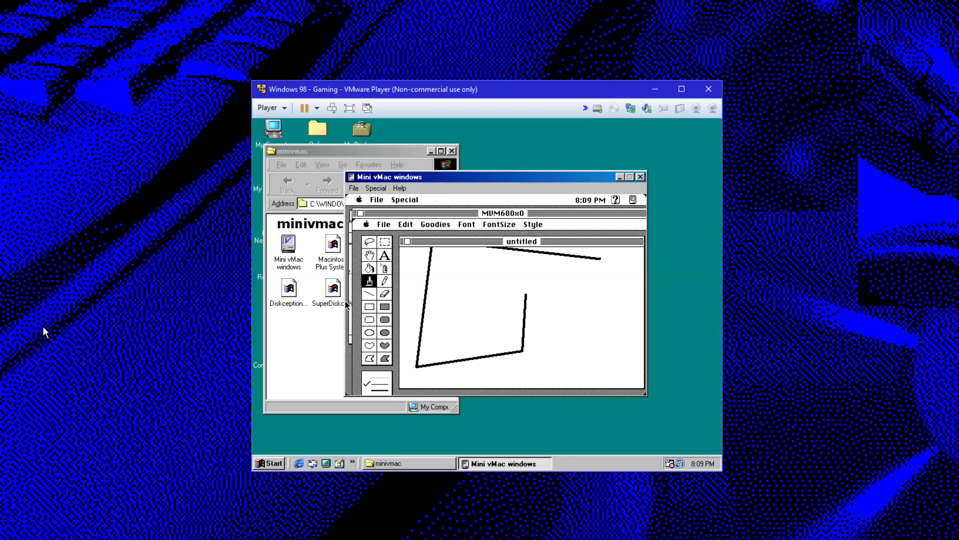
# Check the host's CPU performance graphs in Task Manager, then close Task Manager.
pyautogui.hotkey('ctrl', 'shift', 'Escape')
pyautogui.moveTo(184, 147); pyautogui.dragTo(106, 138)
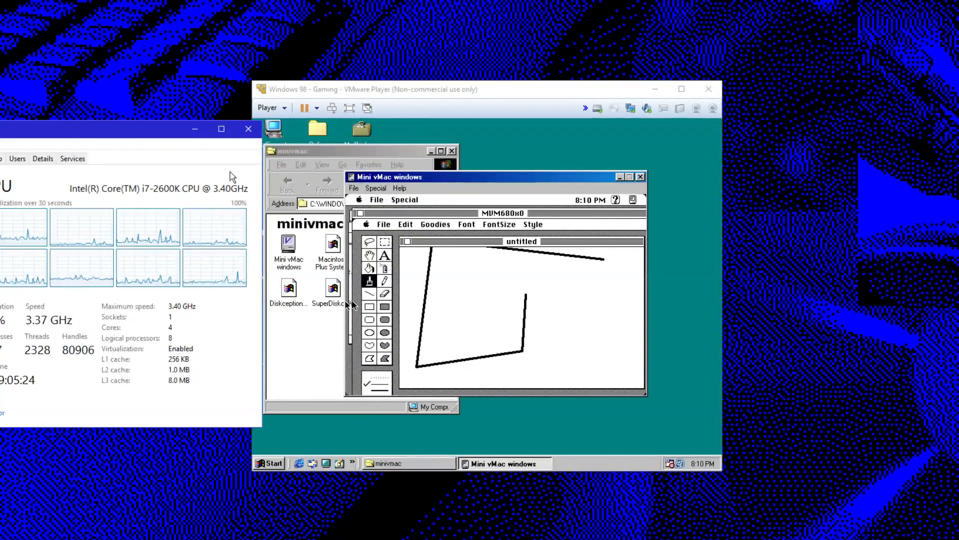
pyautogui.click(249, 130)
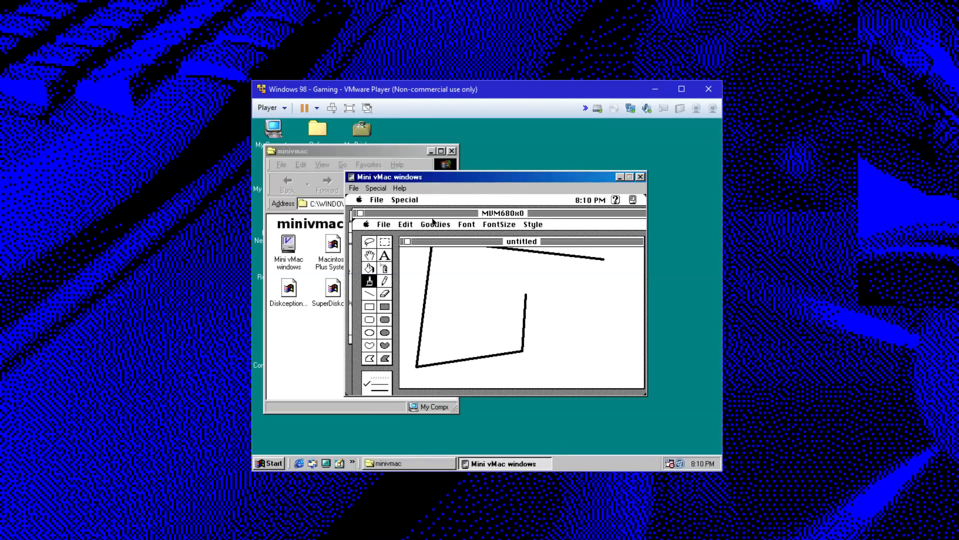
# Draw a freehand dotted outline on the MacPaint canvas, crossing the lower corner of the brush drawing.
pyautogui.moveTo(570, 300)
pyautogui.mouseDown()
pyautogui.moveTo(575, 335)
pyautogui.moveTo(536, 356)
pyautogui.moveTo(533, 337)
pyautogui.mouseUp()
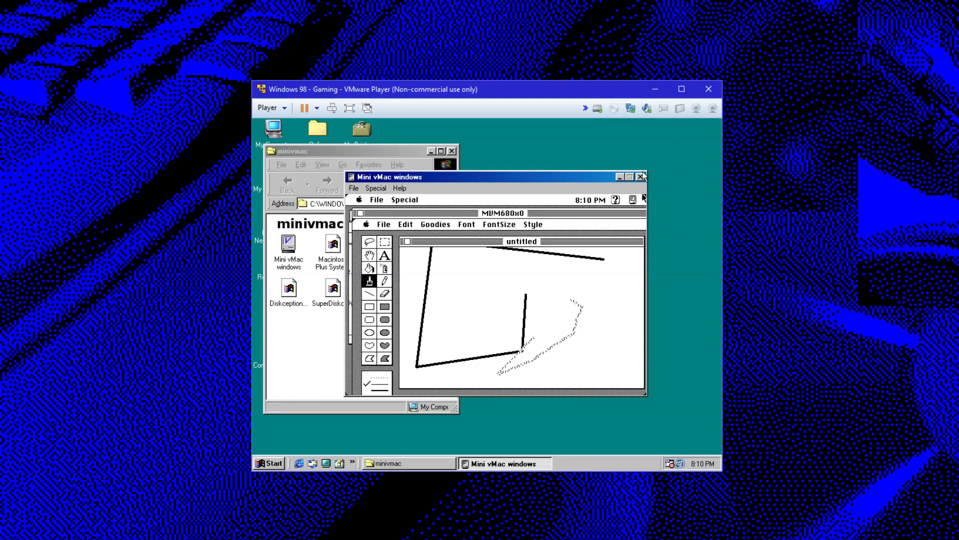
# Reset the emulated computer through Mini vMac's Control Mode and close Mini vMac.
pyautogui.press('ctrl')
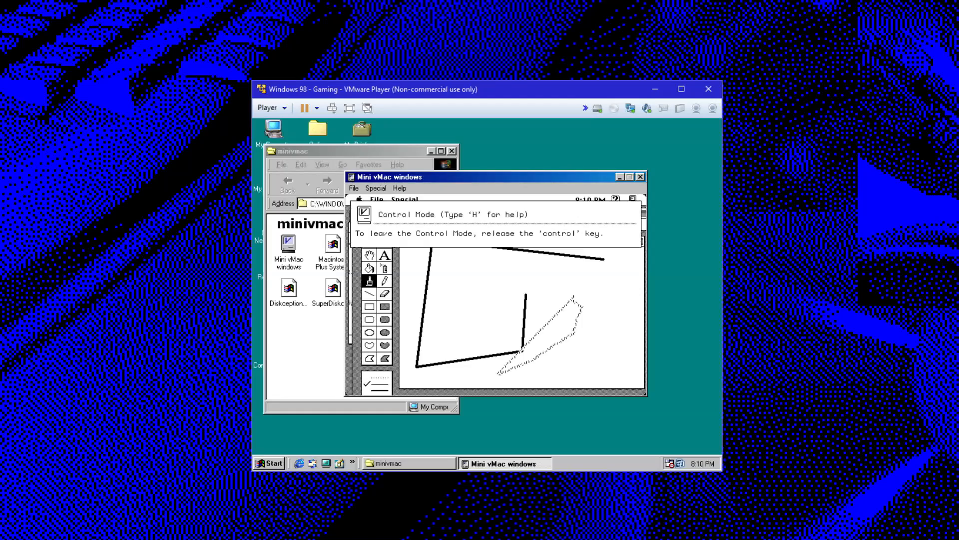
pyautogui.moveTo(574, 297); pyautogui.dragTo(616, 255)
pyautogui.press('r')
pyautogui.press('y')
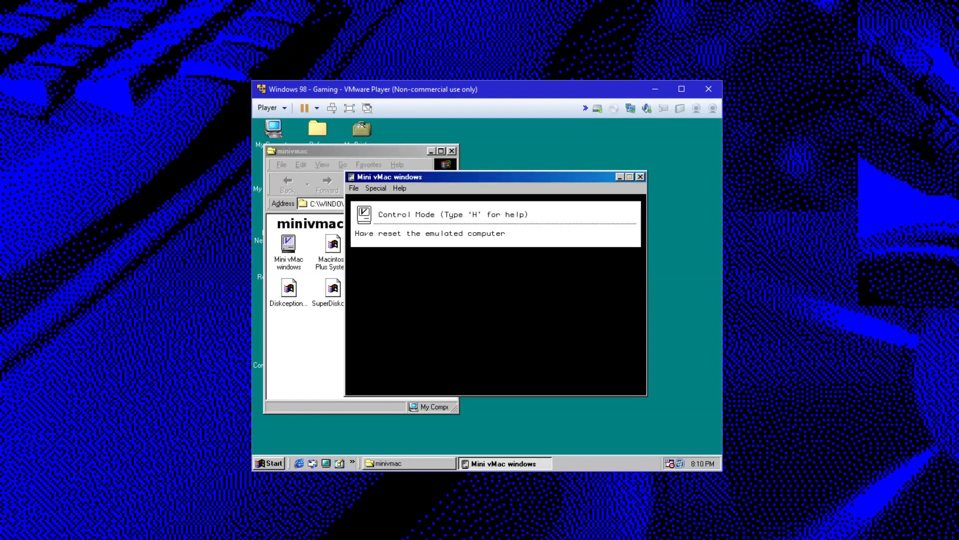
pyautogui.click(640, 177)
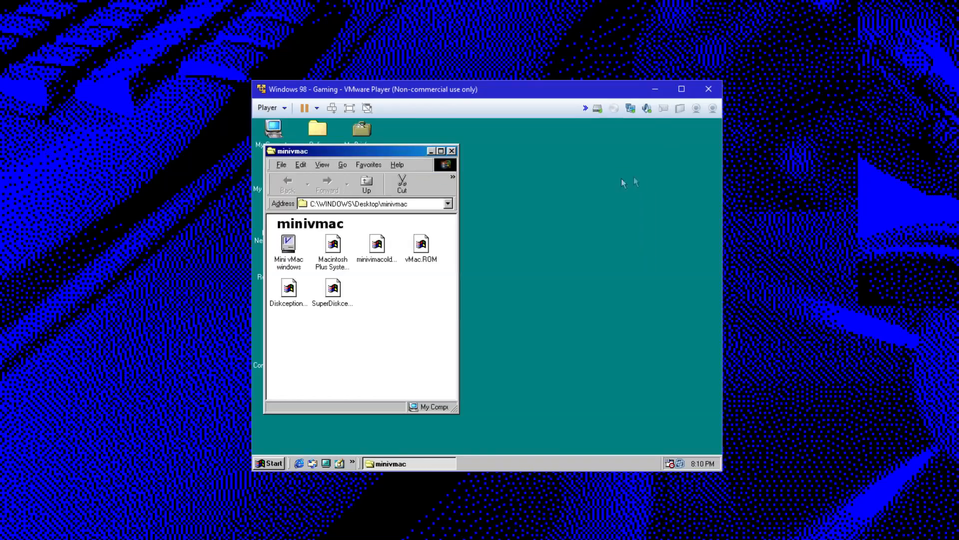
# Close the minivmac folder and shut down the Windows 98 virtual machine.
pyautogui.click(453, 152)
pyautogui.click(268, 464)
pyautogui.click(313, 449)
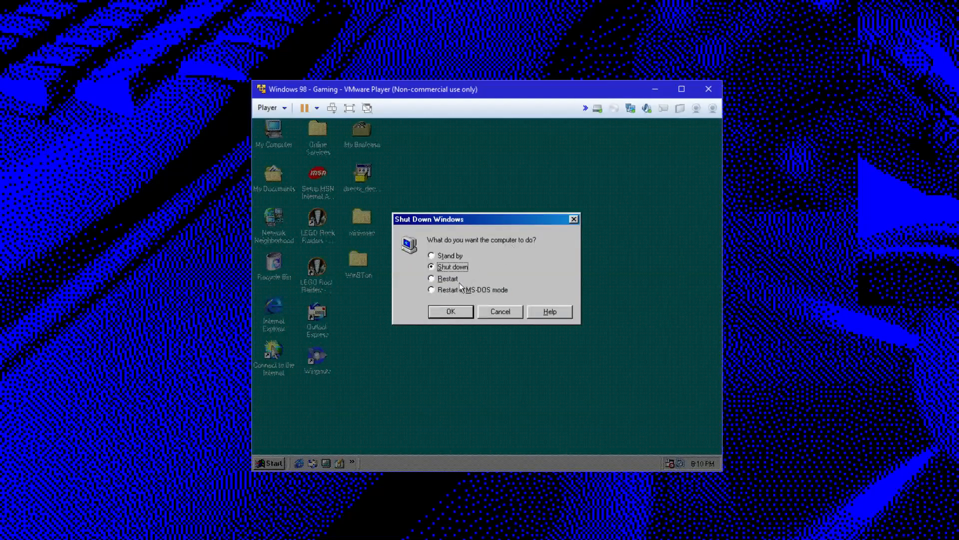
pyautogui.click(455, 313)
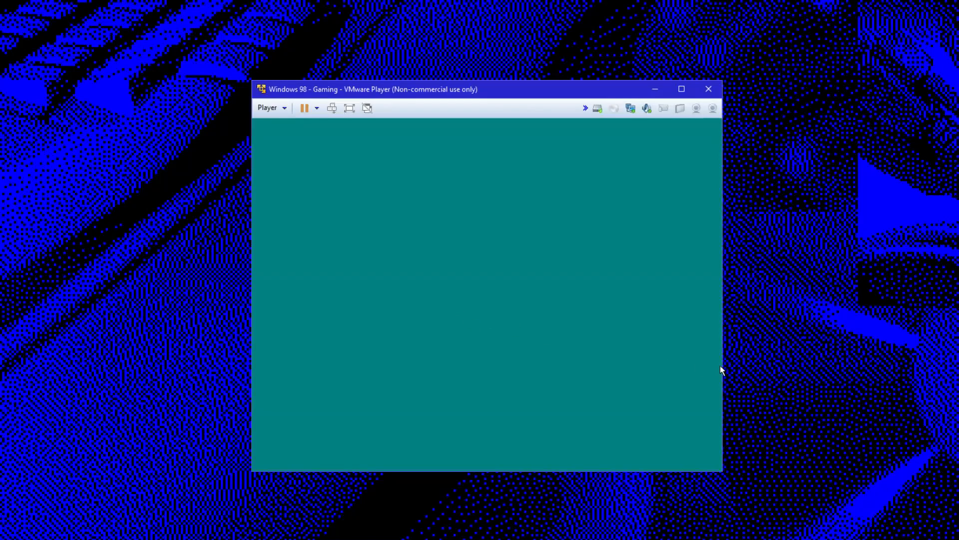